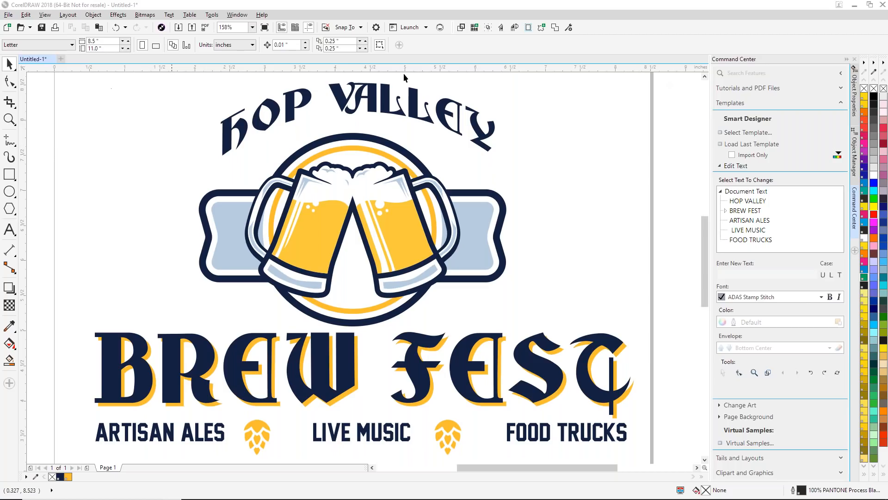
- Close CorelDRAW and relaunch it, overwriting the current workspace with the factory default
click(883, 6)
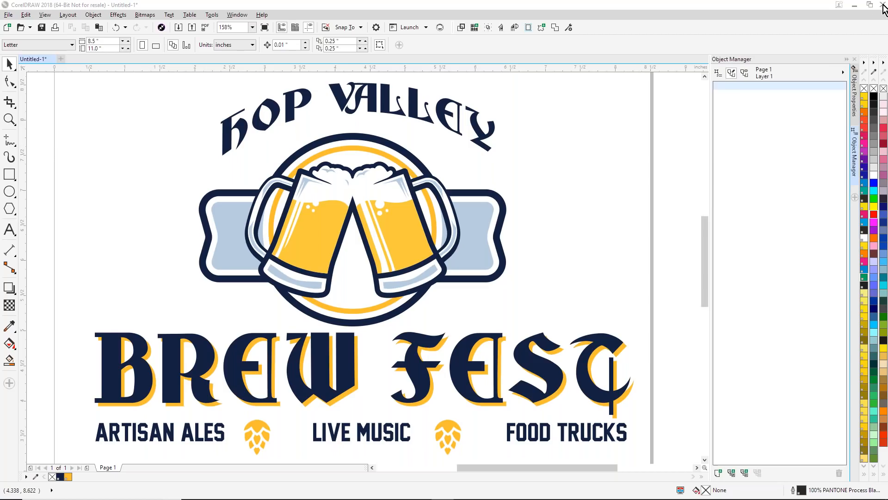
click(443, 277)
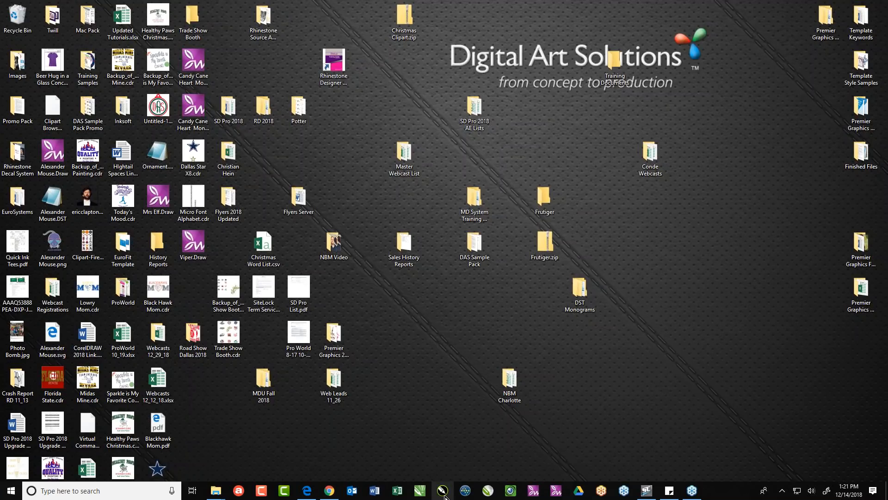
click(445, 494)
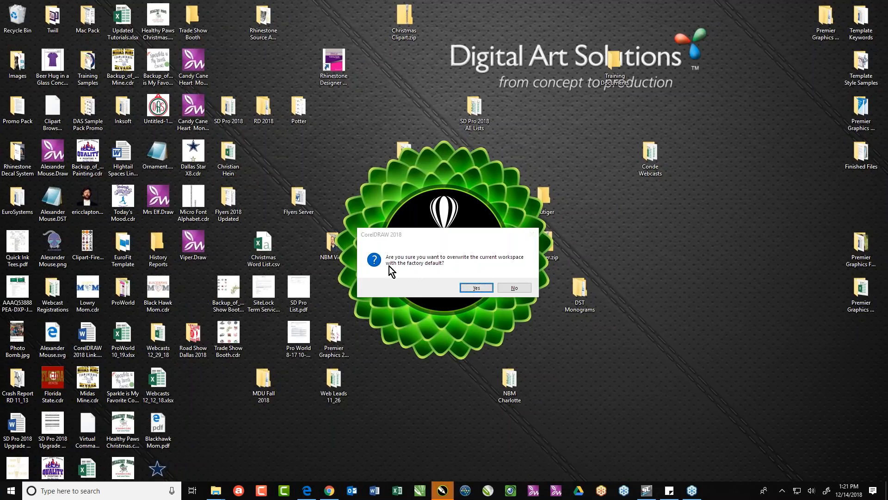
click(476, 288)
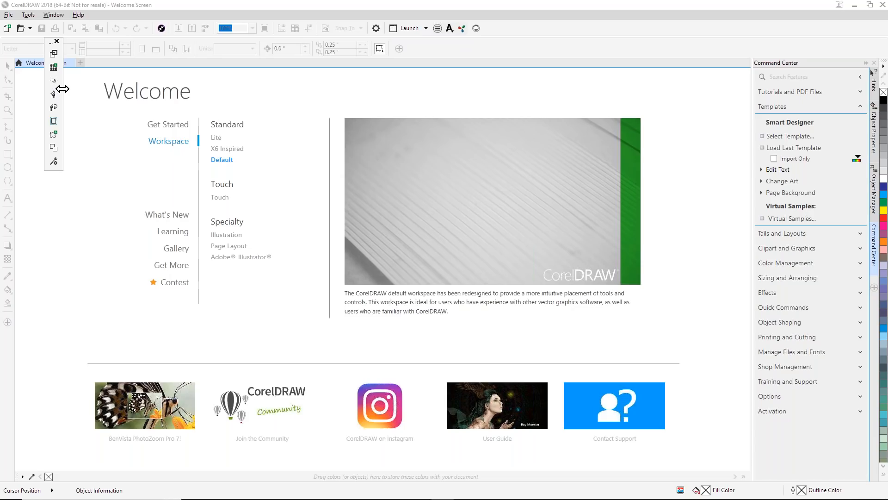
- Reshape the floating StoneCut Plus toolbar into a single horizontal row and dock it beside the standard toolbar
drag(62, 89, 176, 52)
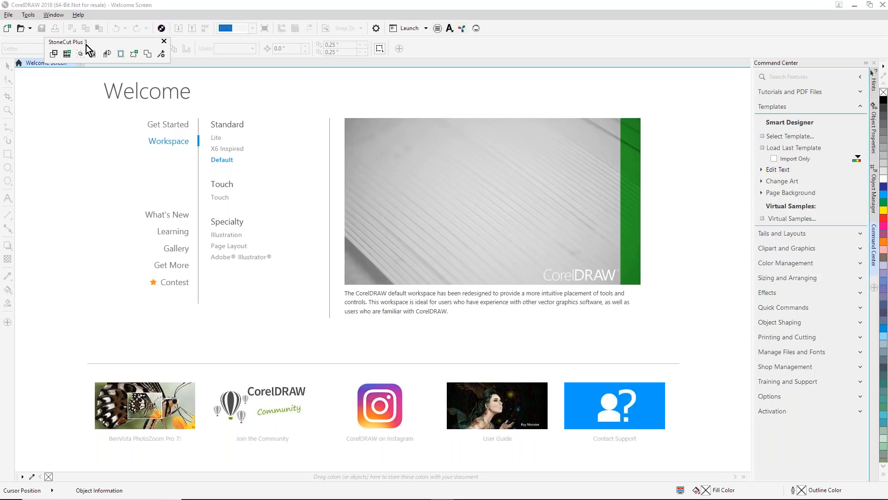
drag(87, 43, 543, 29)
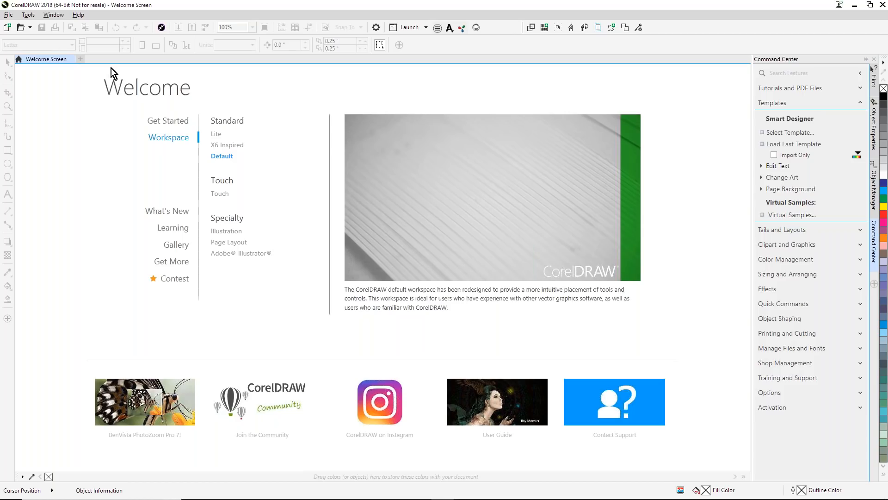
- Open the settings for creating a new document and move the dialog slightly higher
click(9, 17)
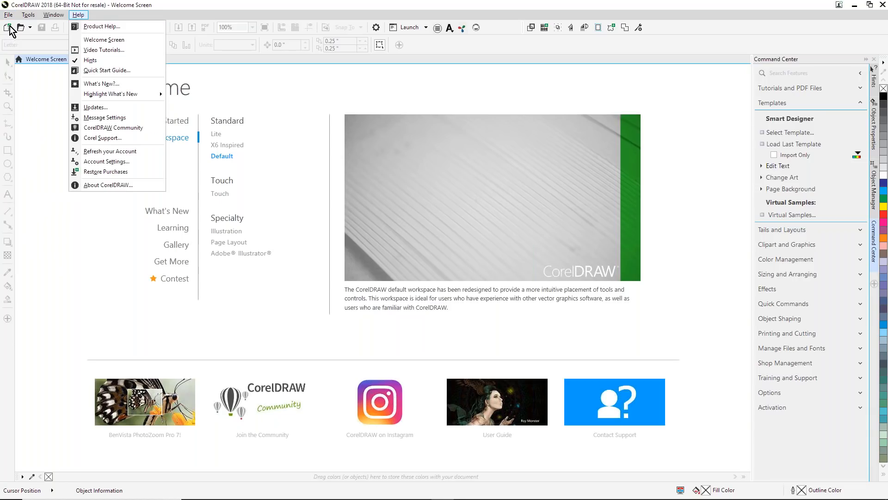
click(153, 18)
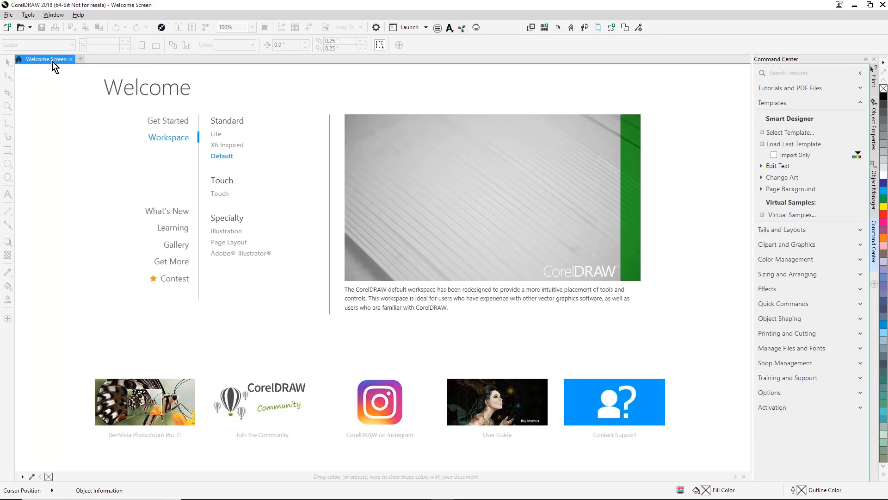
click(80, 60)
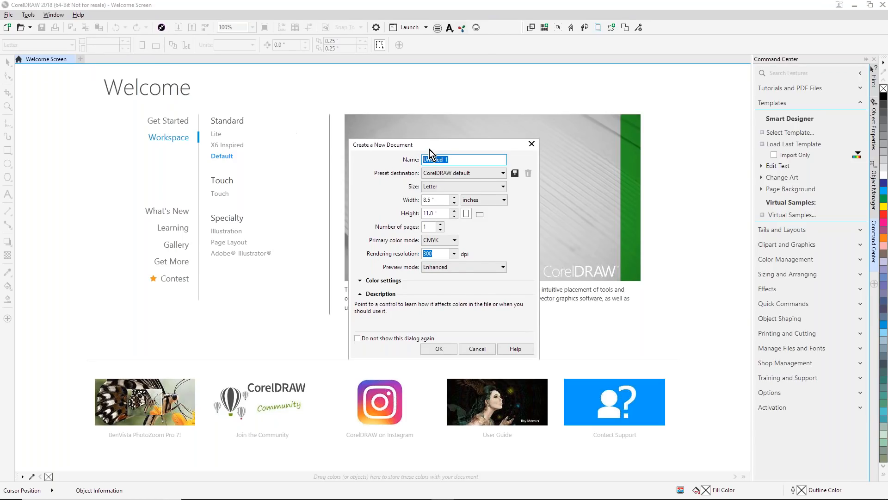
drag(429, 148, 420, 118)
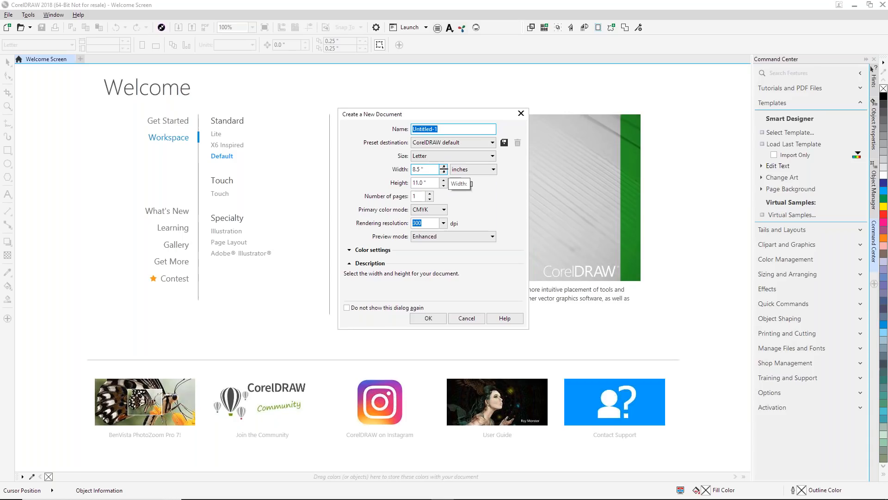
- Set a custom page size of 13 inches wide by 21 inches high for the new document
click(491, 156)
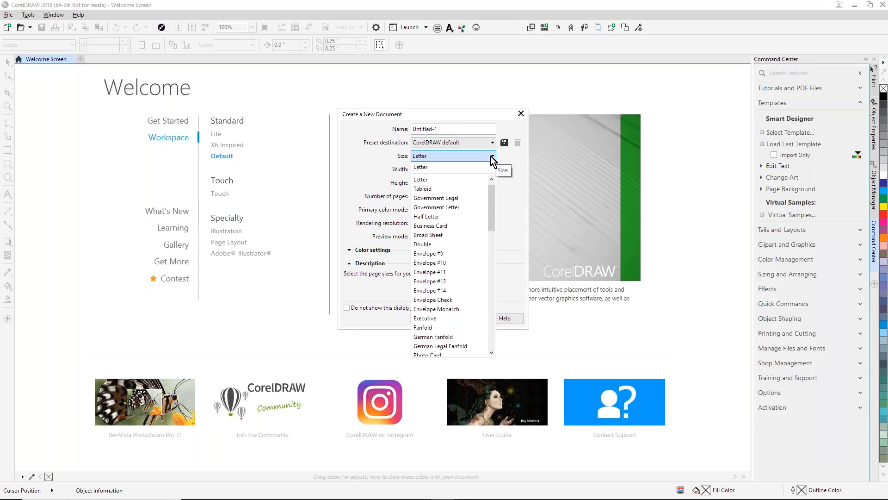
drag(492, 192, 460, 152)
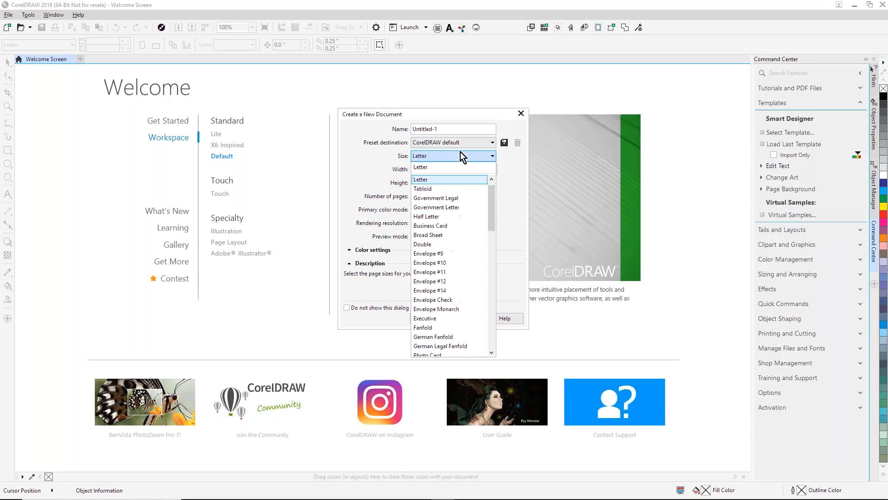
click(393, 154)
click(426, 170)
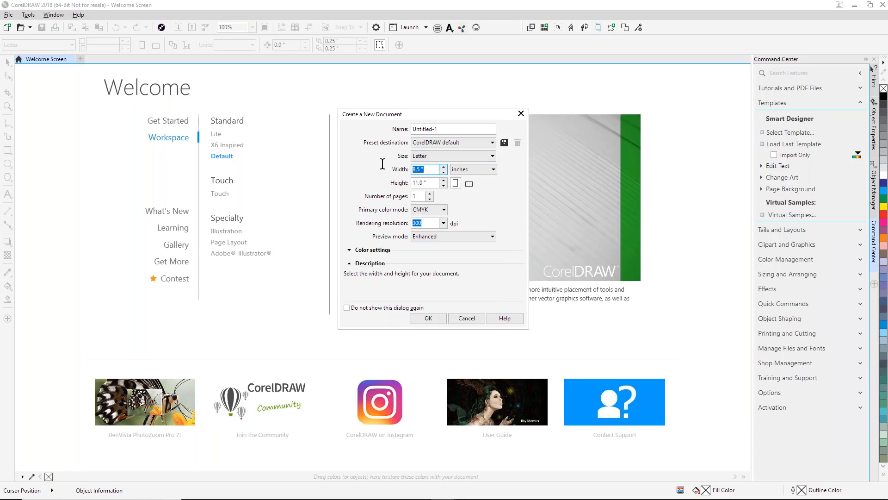
text(13)
click(423, 183)
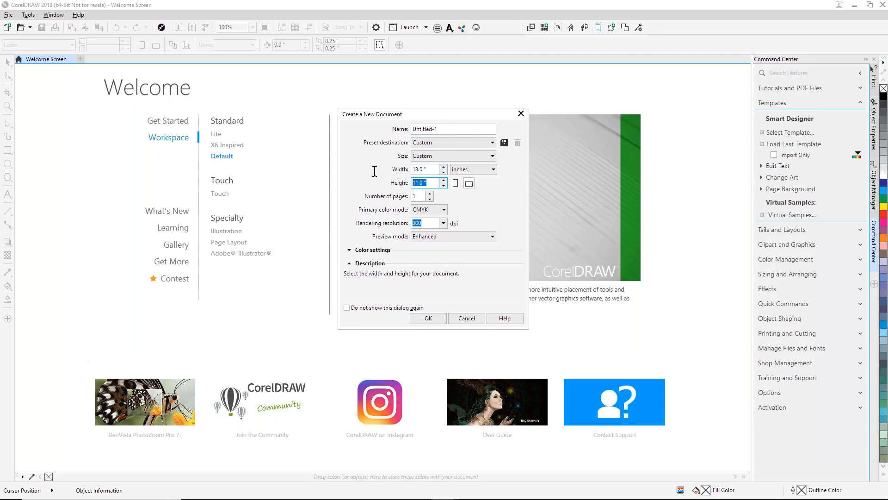
text(21)
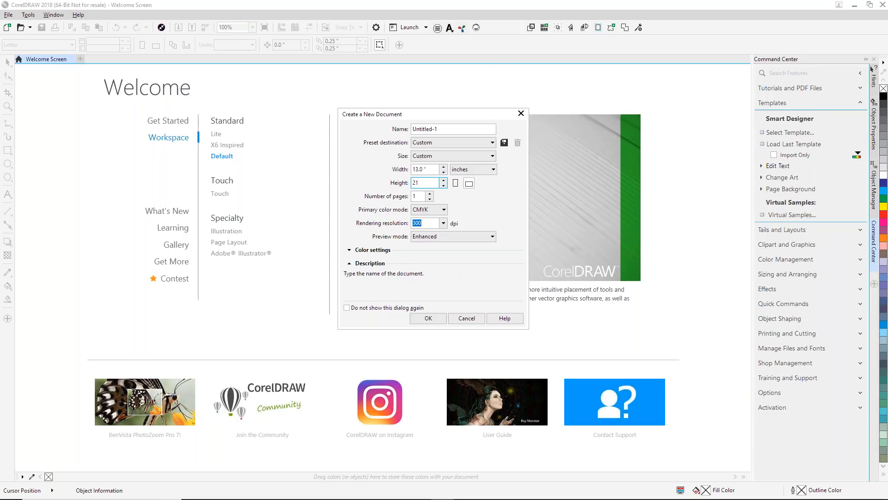
- Set the new document's page size to Tabloid, keeping inches as the unit of measurement
click(492, 156)
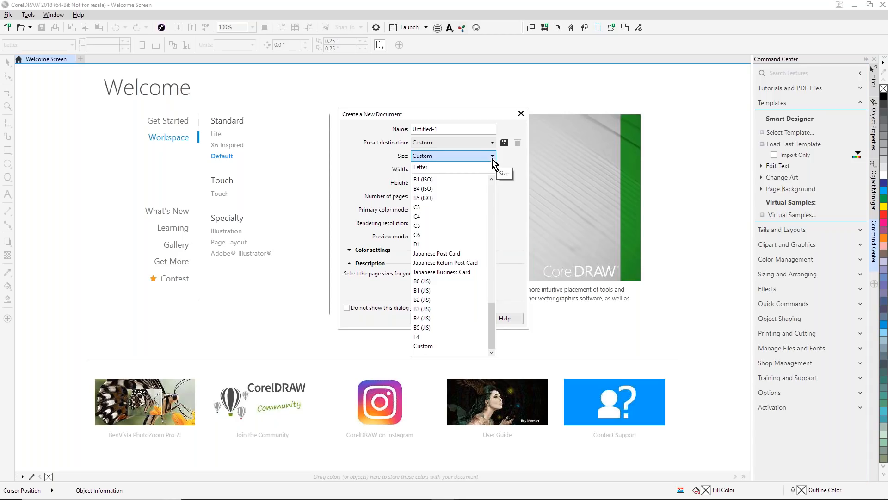
drag(493, 323, 494, 180)
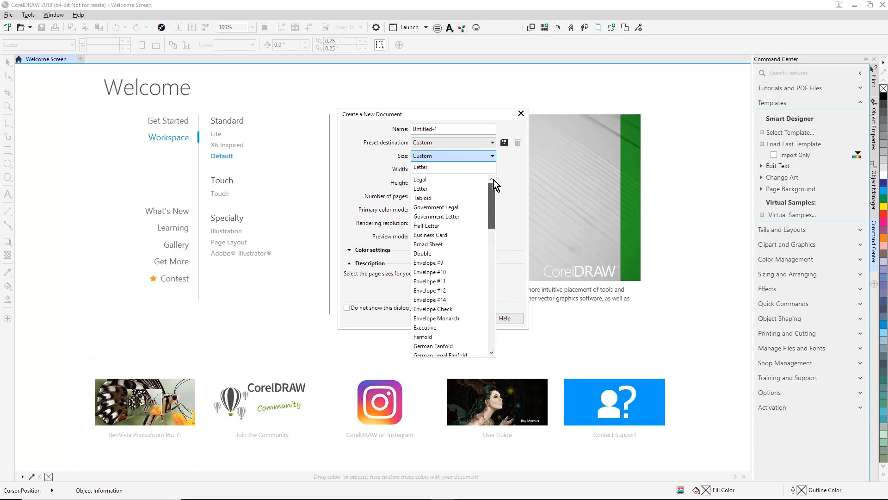
click(428, 198)
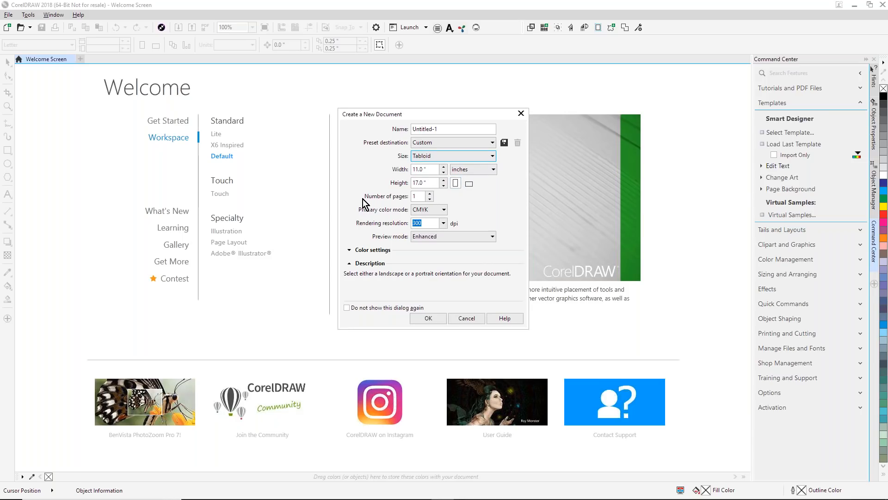
click(493, 170)
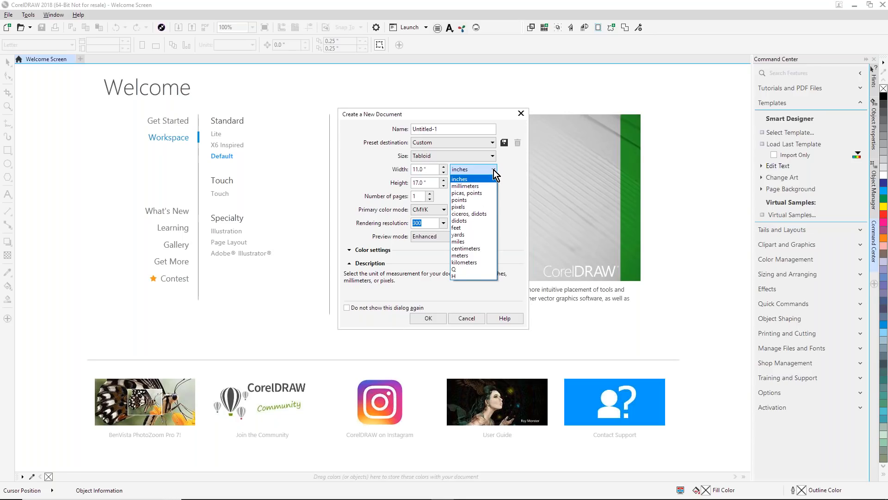
click(493, 170)
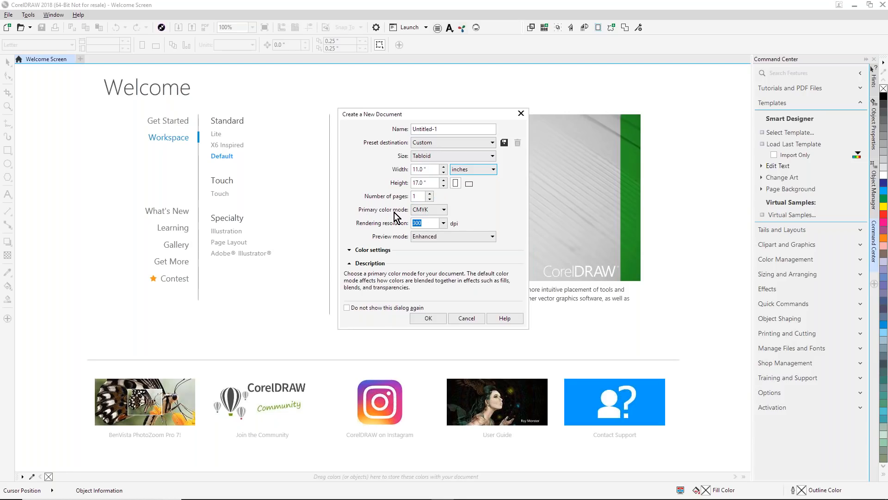
- Set the primary color mode to RGB and keep the rendering resolution at 300 dpi
click(447, 211)
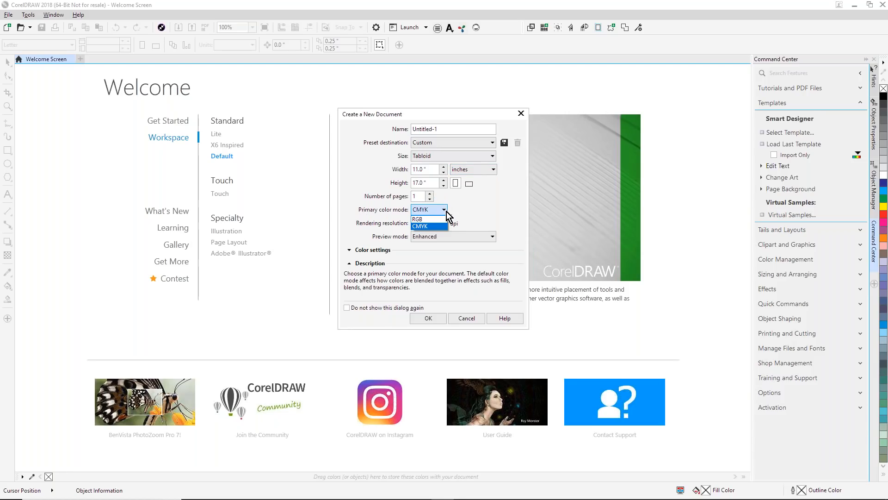
click(442, 226)
key(Tab)
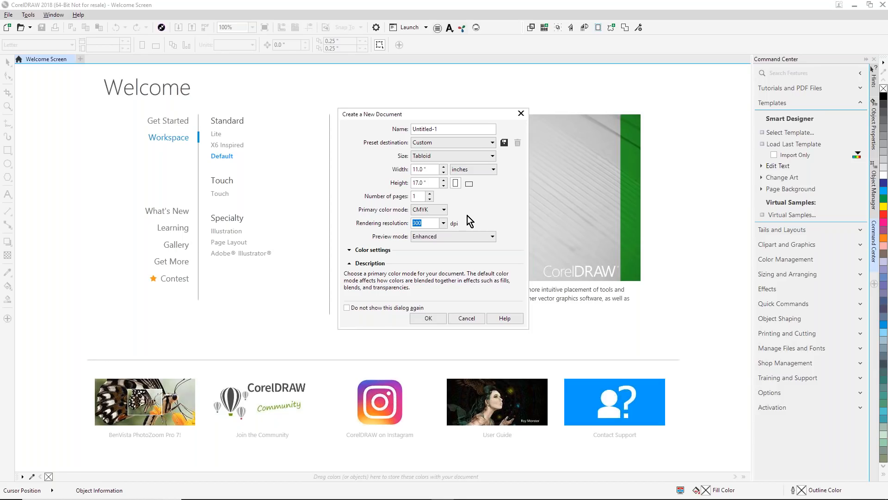
click(443, 210)
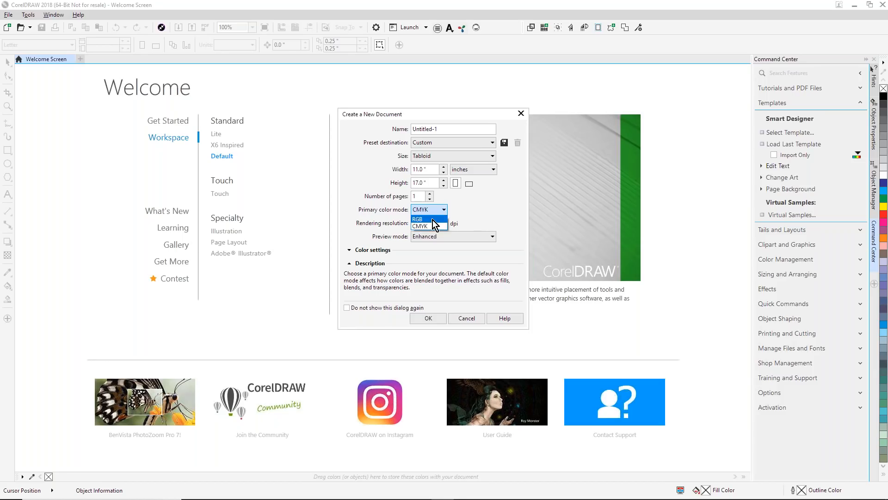
click(426, 220)
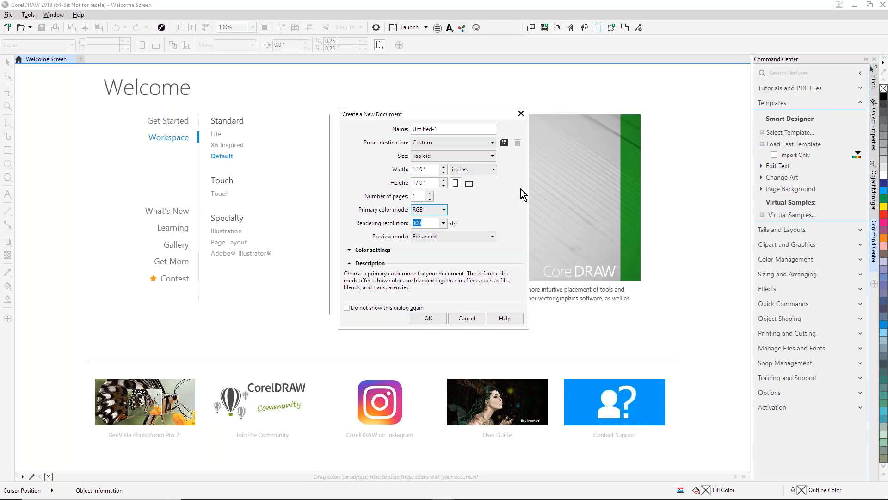
click(442, 223)
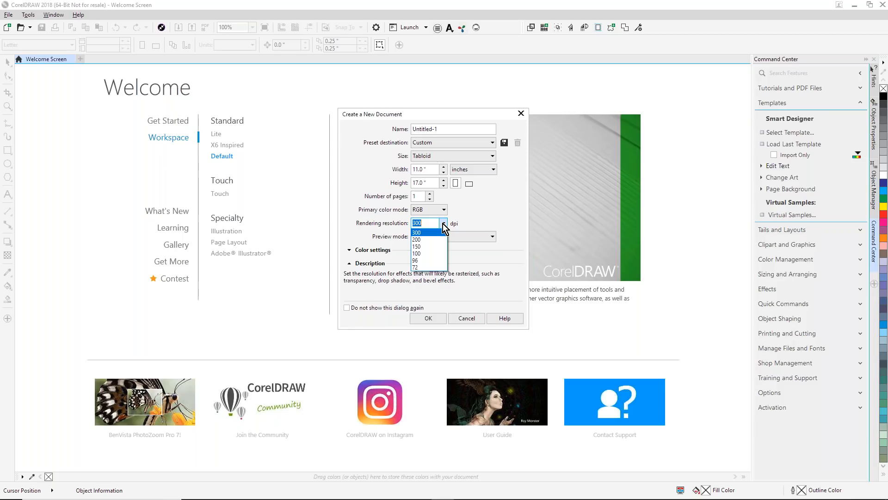
click(443, 224)
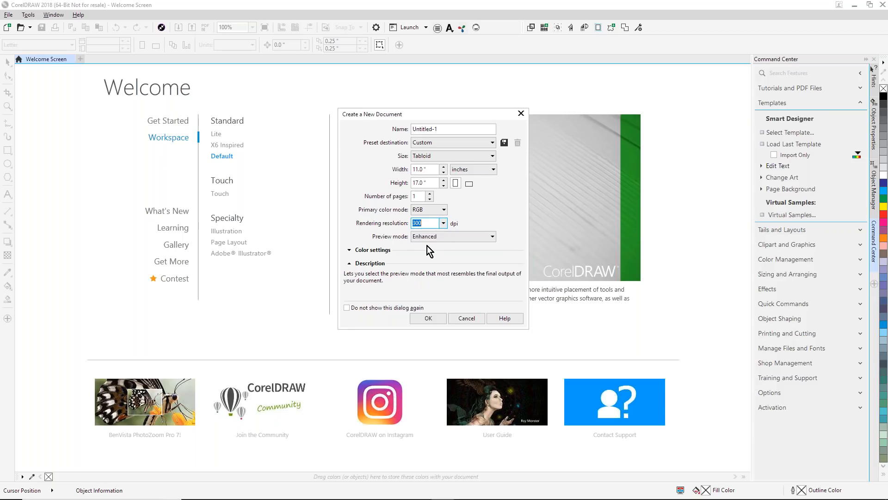
- Set the rendering intent to Perceptual, keep the sRGB IEC61966-2.1 profile, and create the document
click(349, 250)
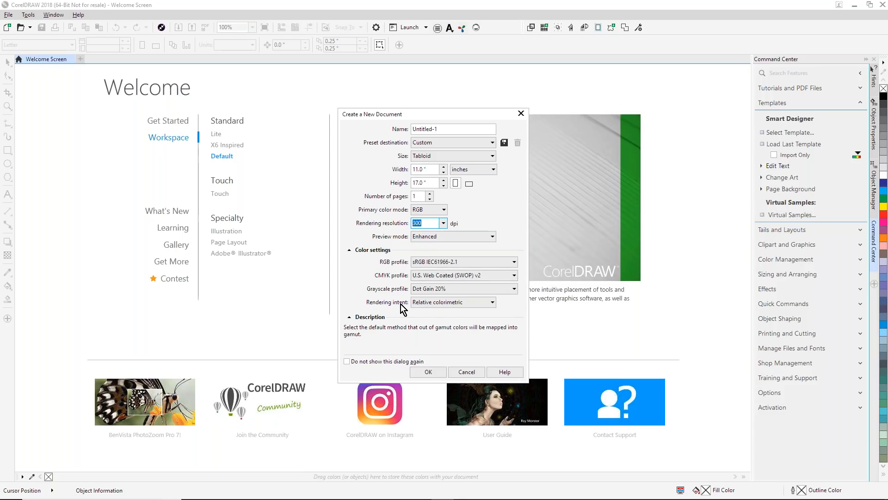
click(493, 304)
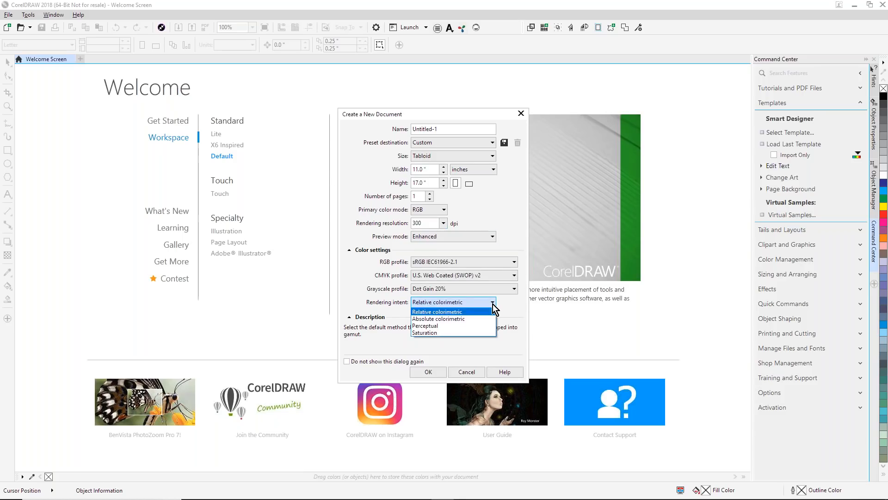
click(432, 325)
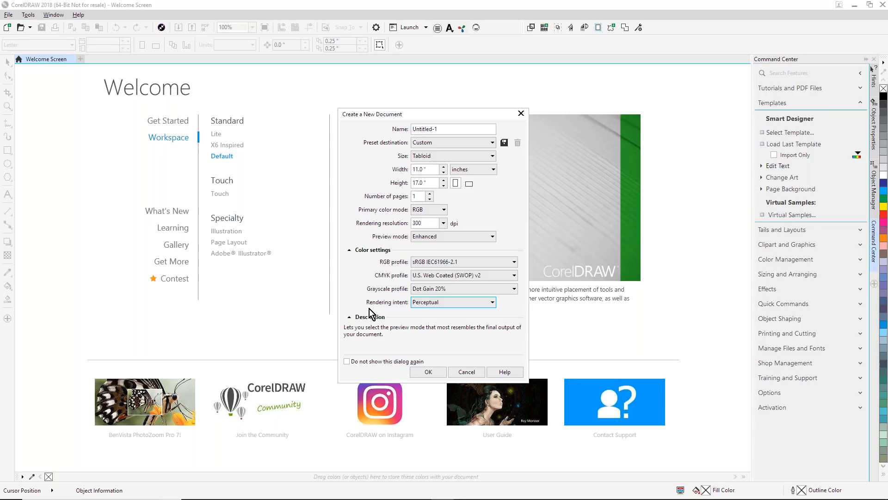
click(513, 266)
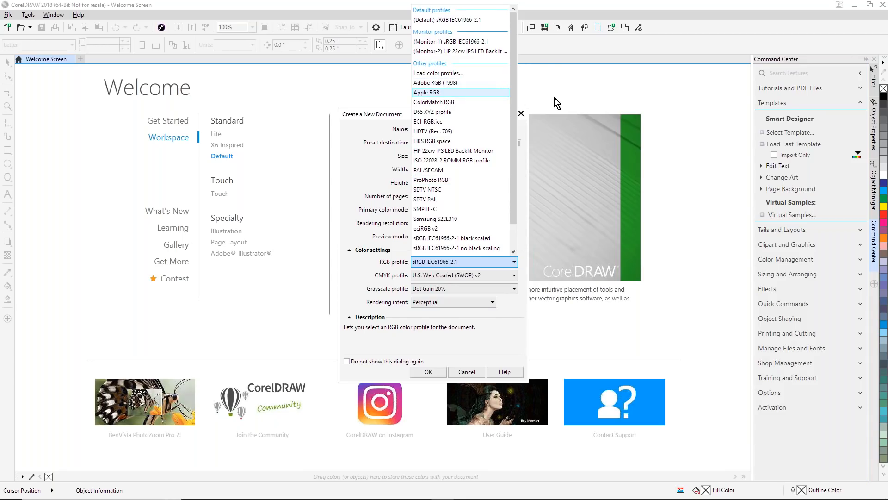
click(466, 321)
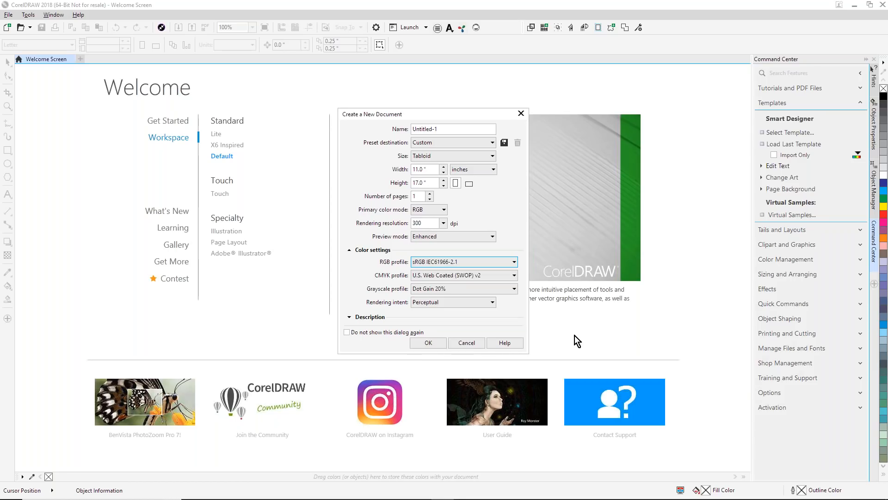
click(435, 344)
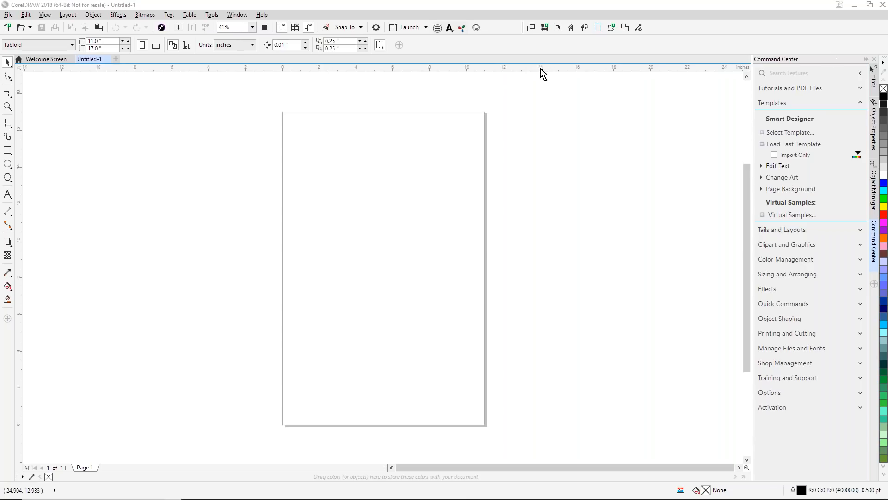
- Hide the Default Palette and display the PANTONE solid coated palette instead
click(248, 17)
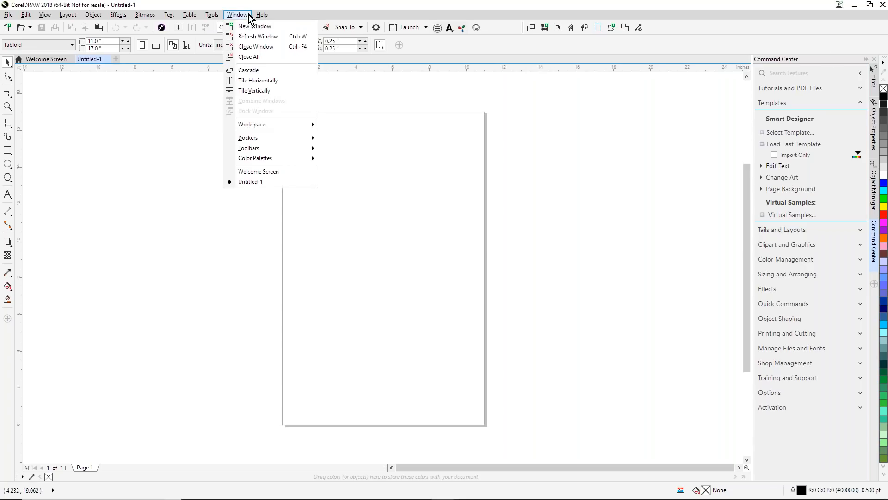
mouse_move(269, 142)
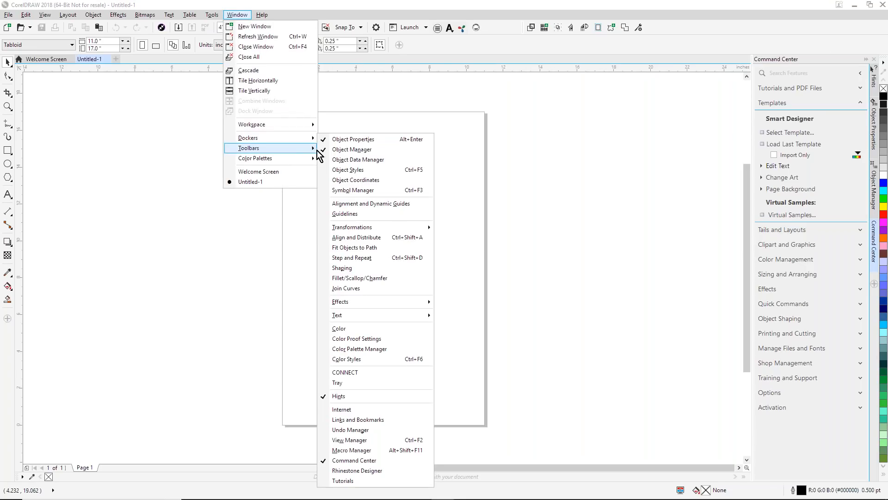
mouse_move(267, 163)
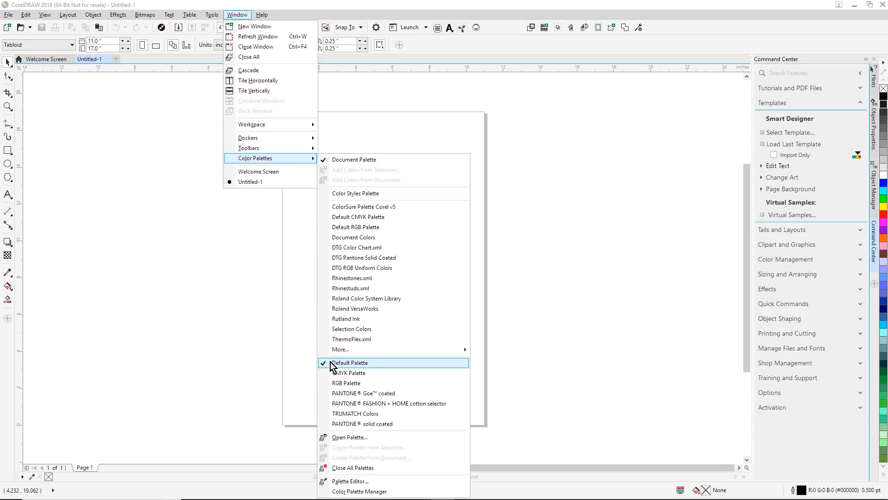
click(330, 362)
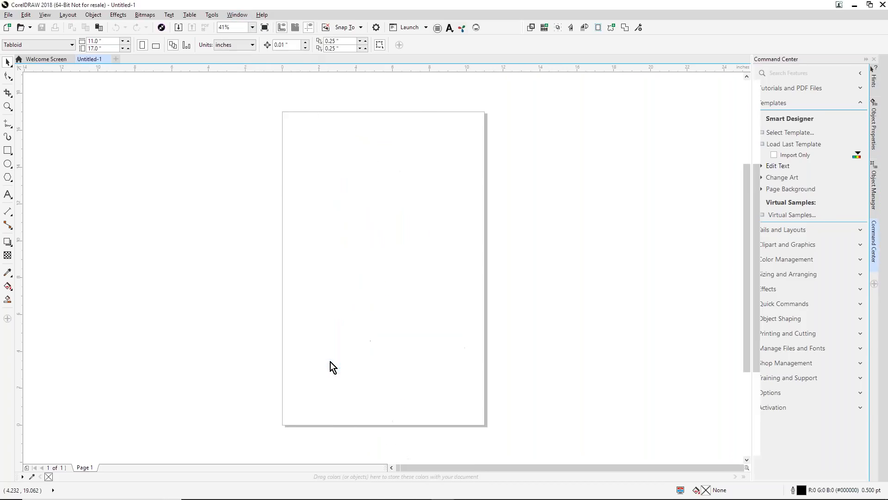
click(232, 15)
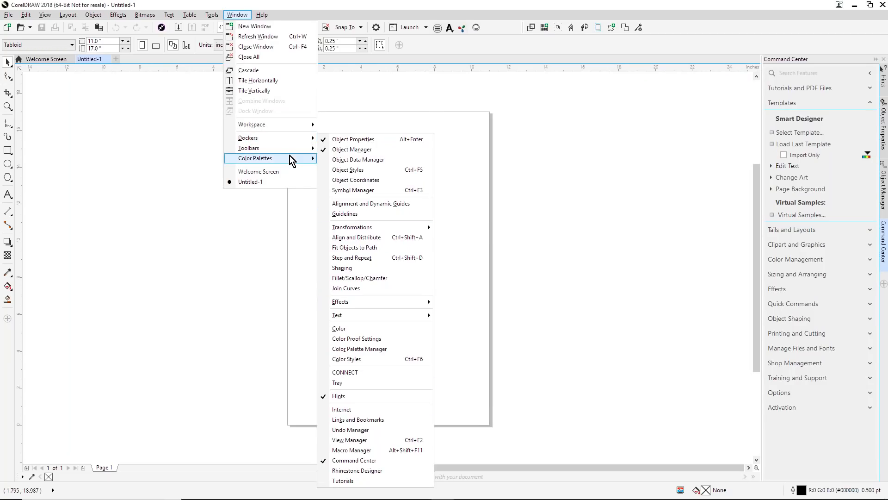
mouse_move(285, 164)
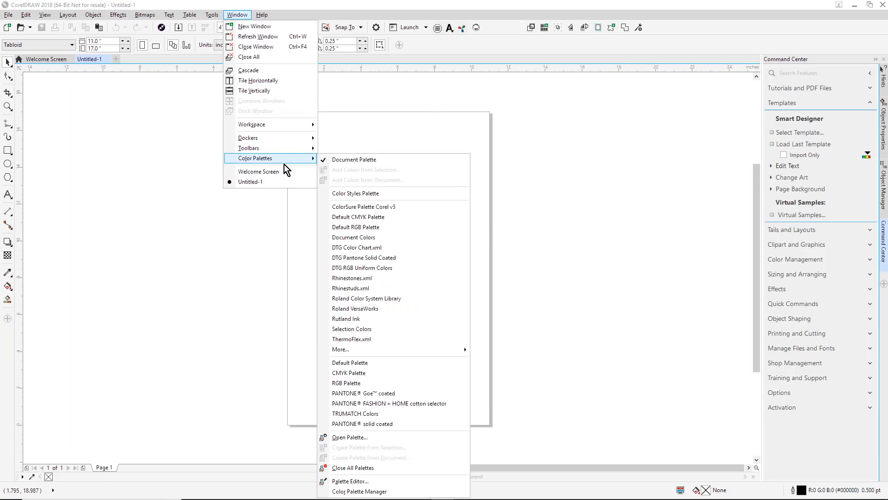
click(349, 425)
- Add the PANTONE Goe coated palette and expand it briefly to view its full range of swatches
click(239, 15)
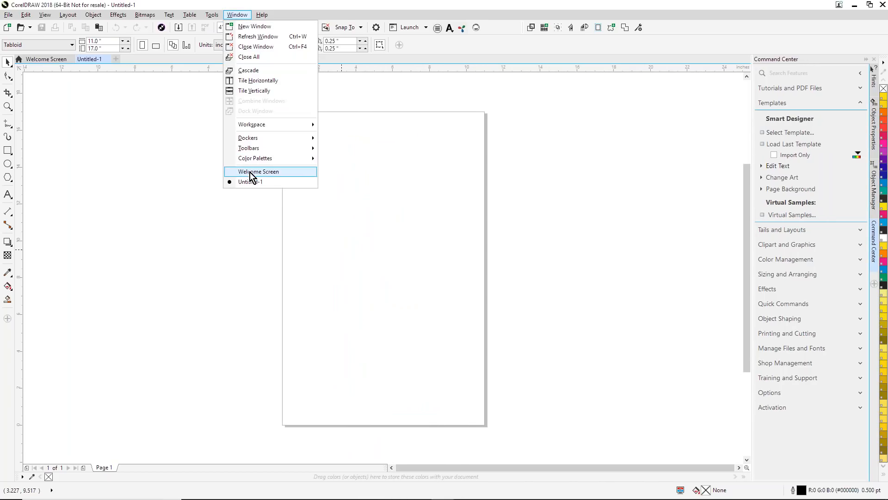
mouse_move(273, 162)
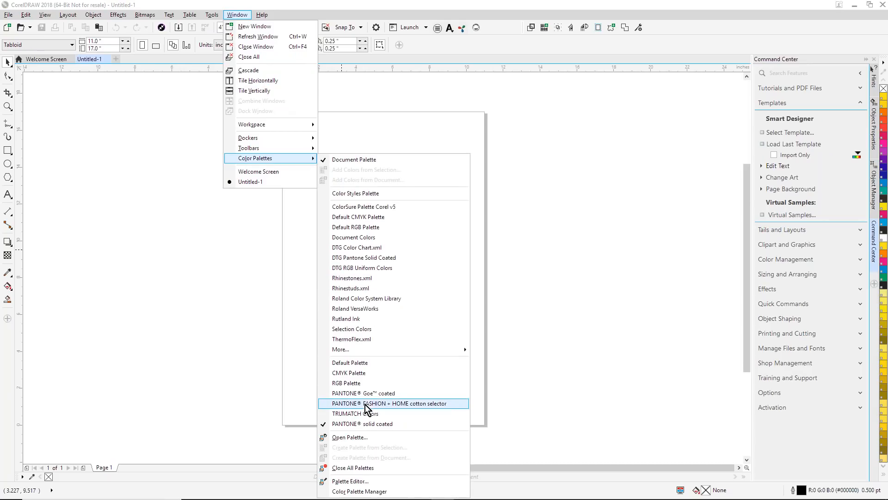
click(395, 394)
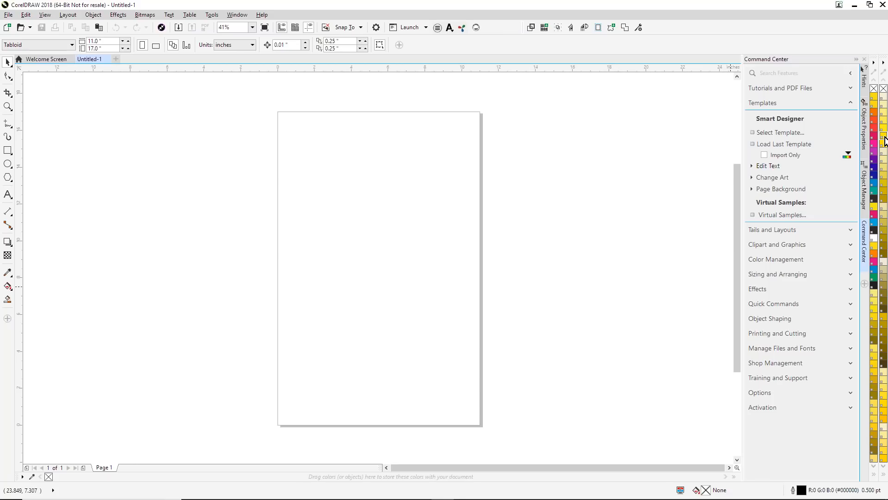
click(884, 475)
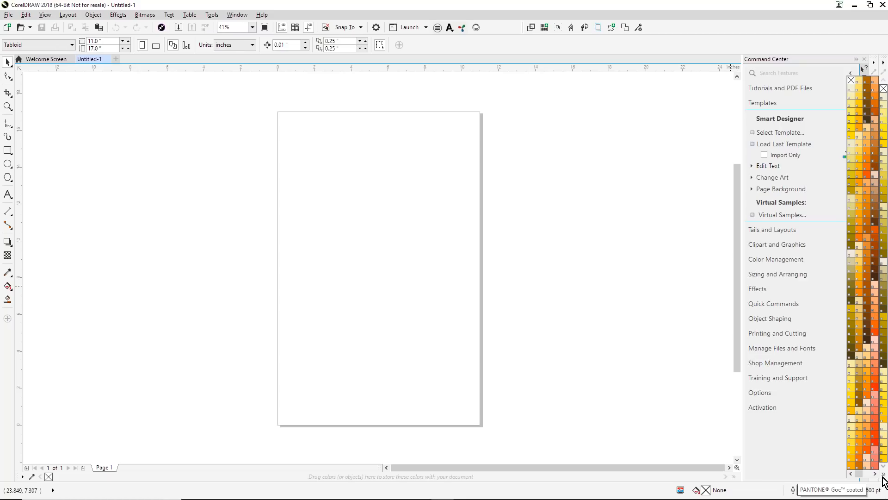
click(617, 377)
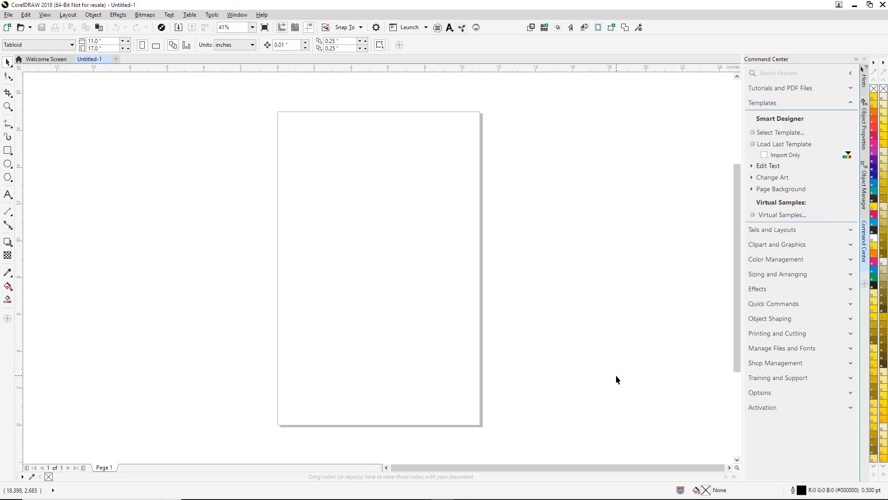
- Draw a rectangle about 6.8 by 5.4 inches on the page and fill it with PANTONE 200 C
click(7, 151)
drag(320, 200, 446, 300)
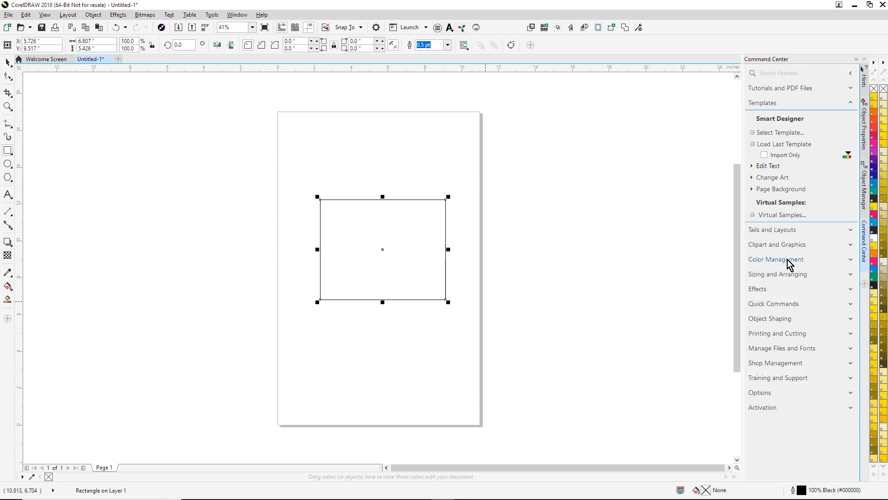
click(874, 475)
click(865, 351)
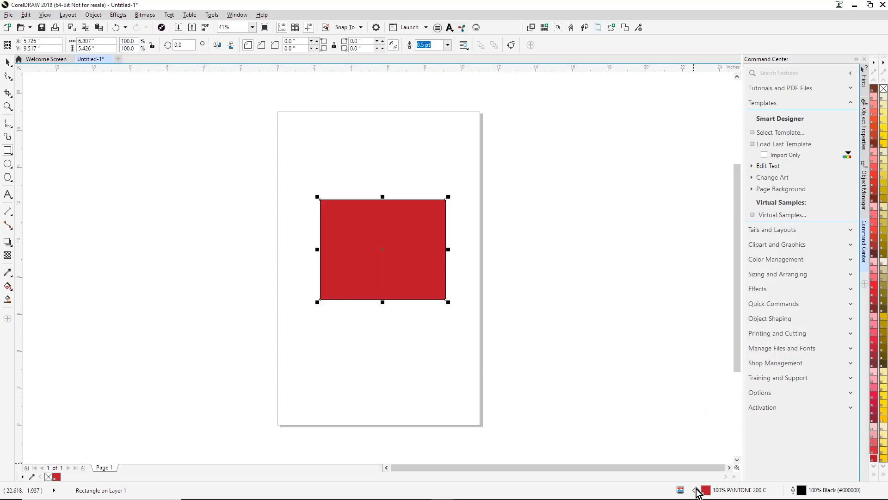
- Examine the rectangle's fill color values in the CMYK and RGB color models without applying any change
double_click(699, 495)
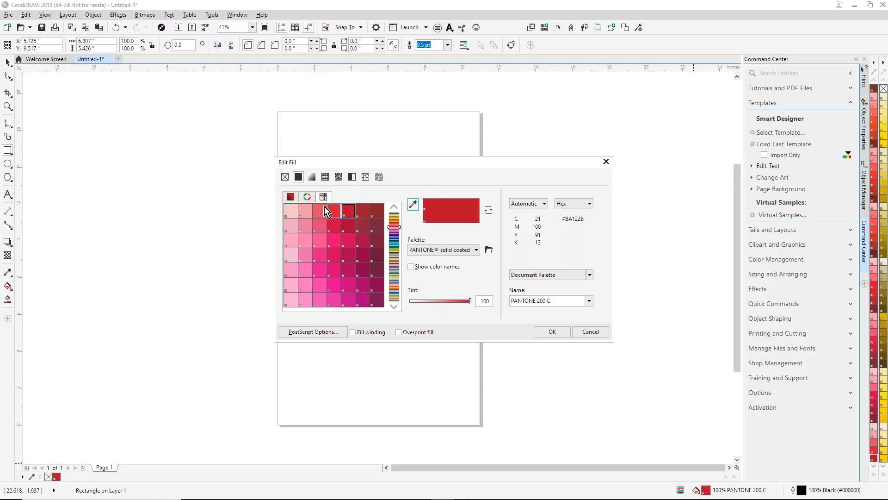
click(307, 197)
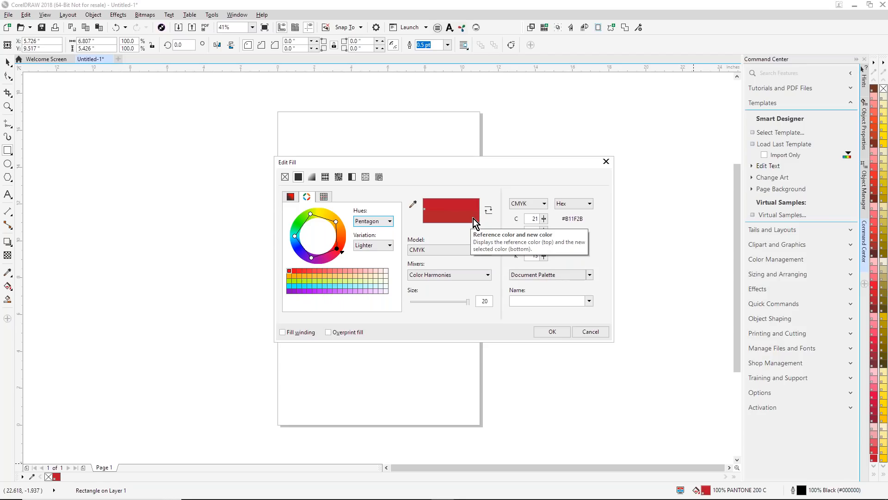
click(488, 250)
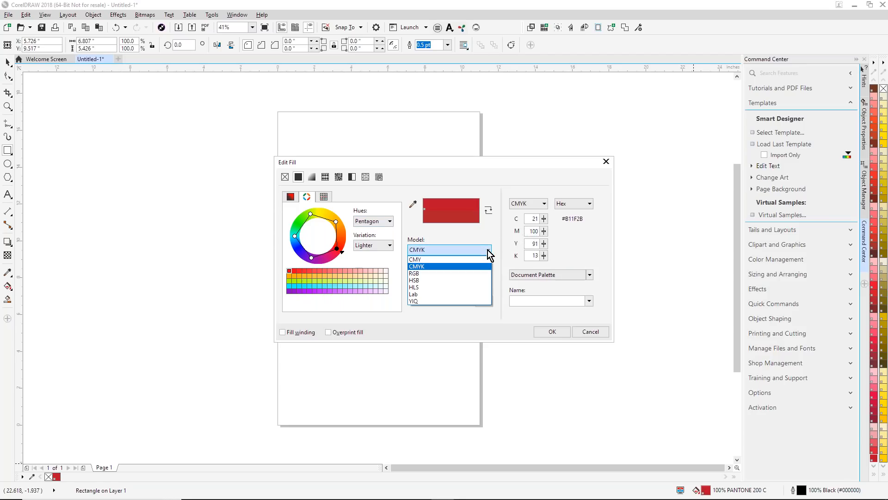
click(425, 266)
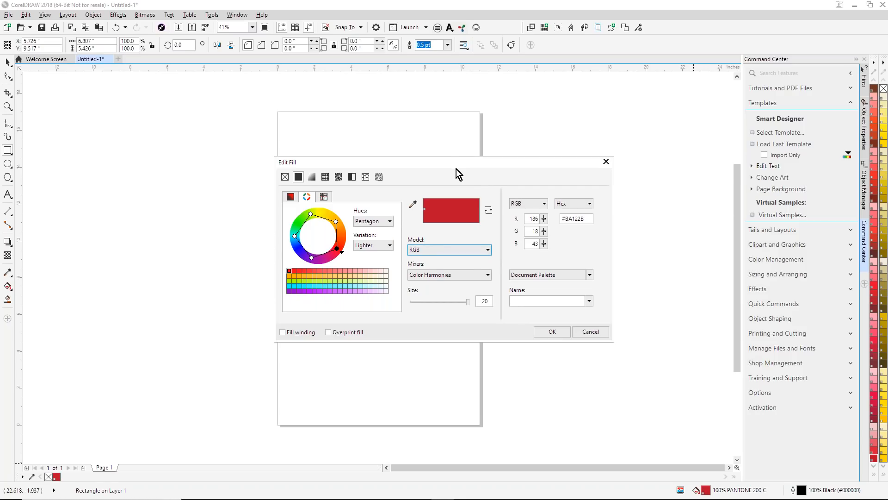
click(529, 218)
click(535, 244)
click(609, 166)
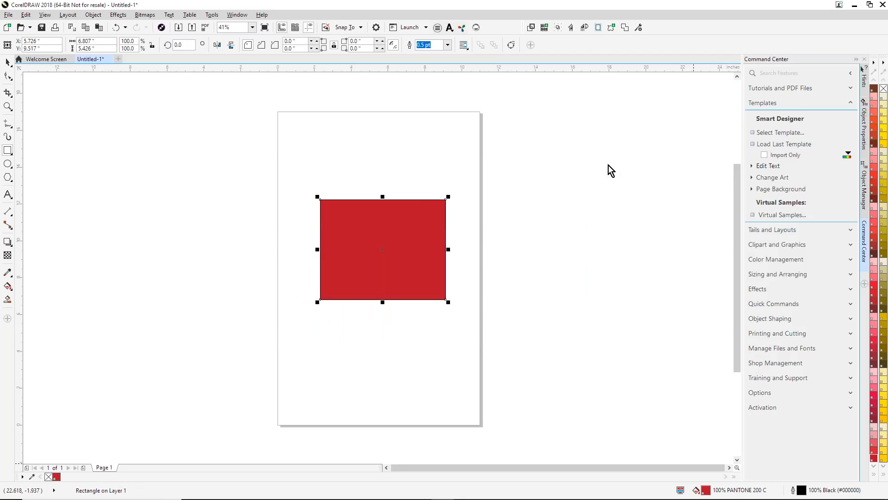
- Delete the red rectangle from the page
click(7, 62)
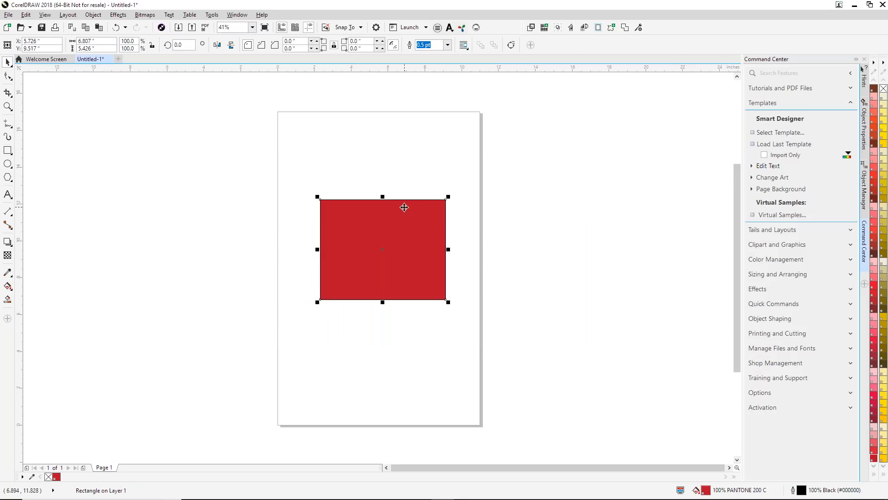
key(Delete)
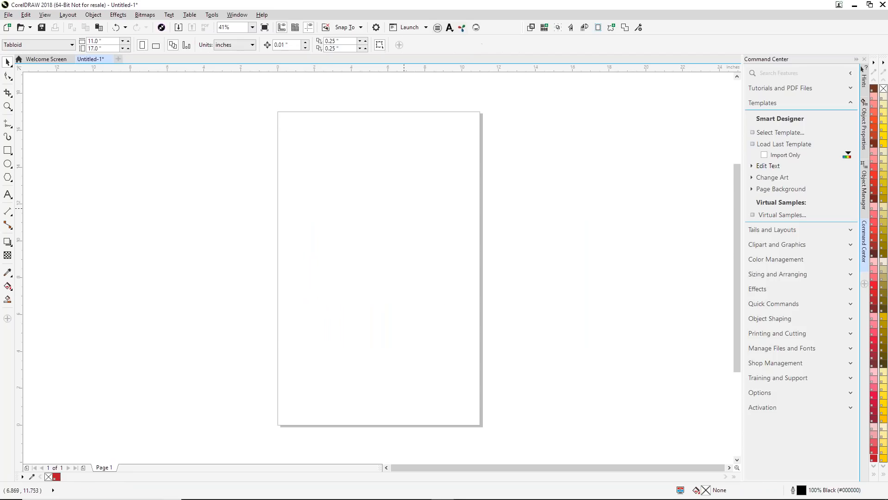
- Make the PANTONE solid coated palette the default color palette
click(874, 63)
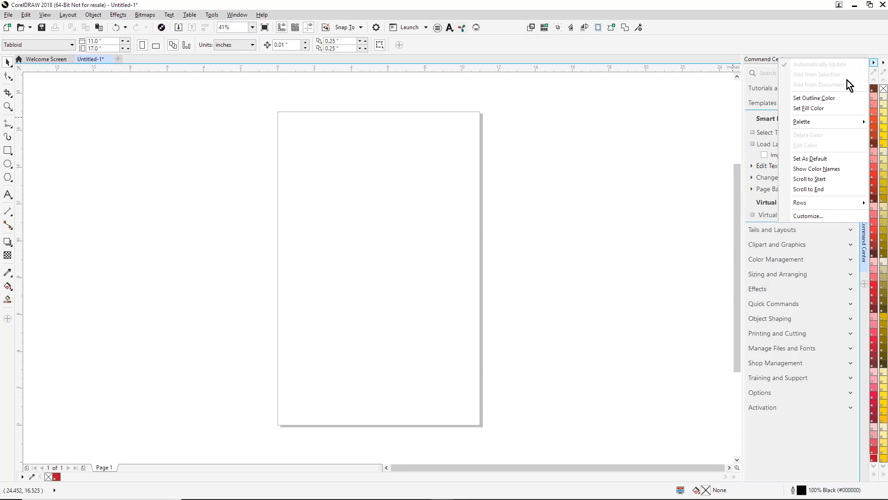
click(810, 159)
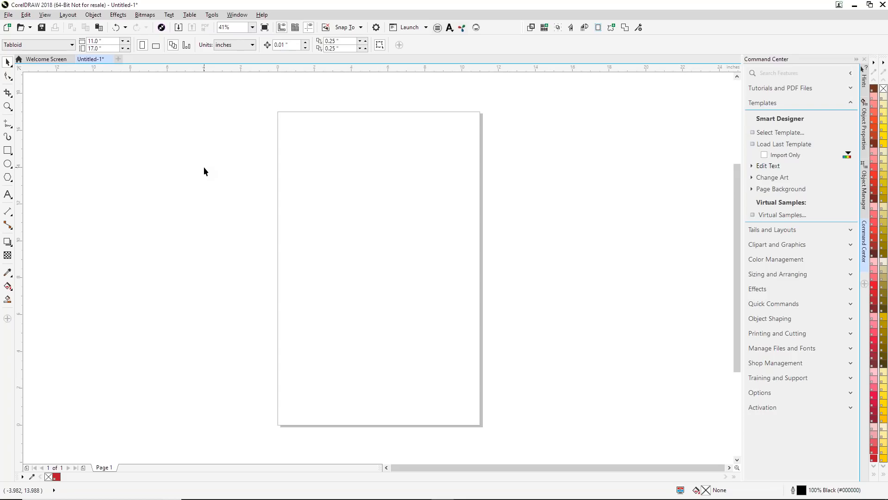
- Set the document's default font size to 100 pt for Artistic Text only, leaving out Paragraph Text
click(7, 194)
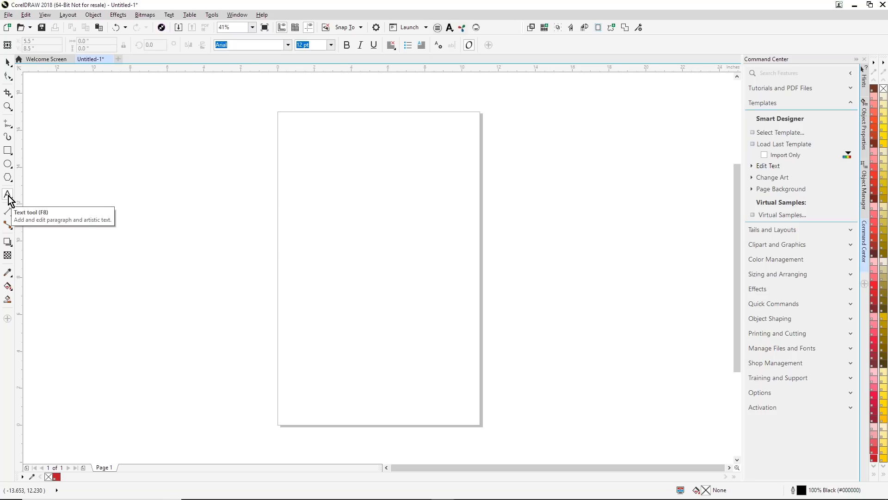
click(332, 45)
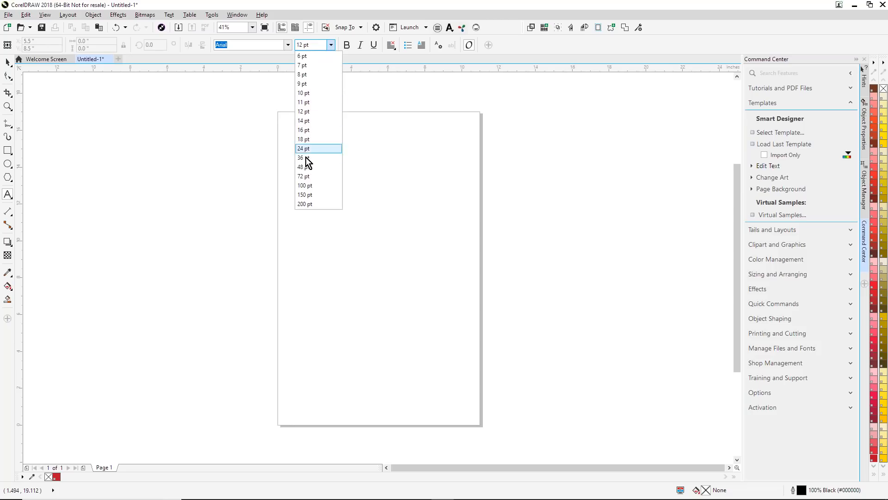
click(301, 185)
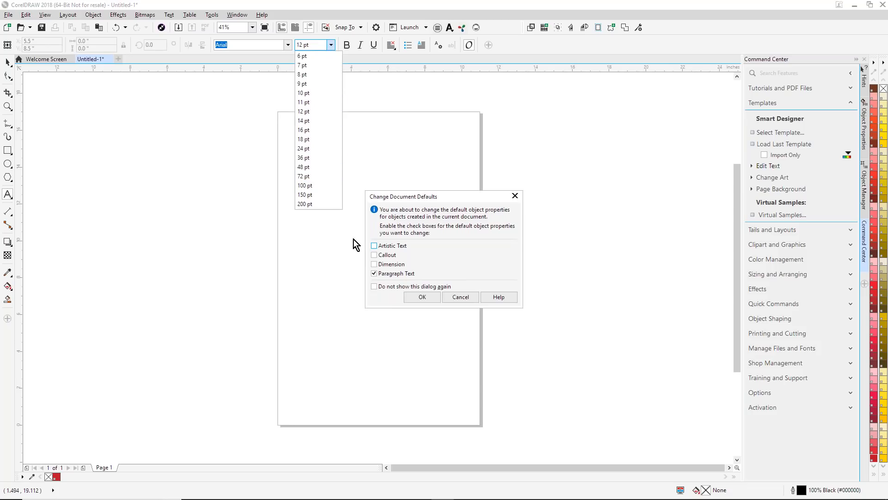
click(374, 274)
click(375, 246)
click(418, 300)
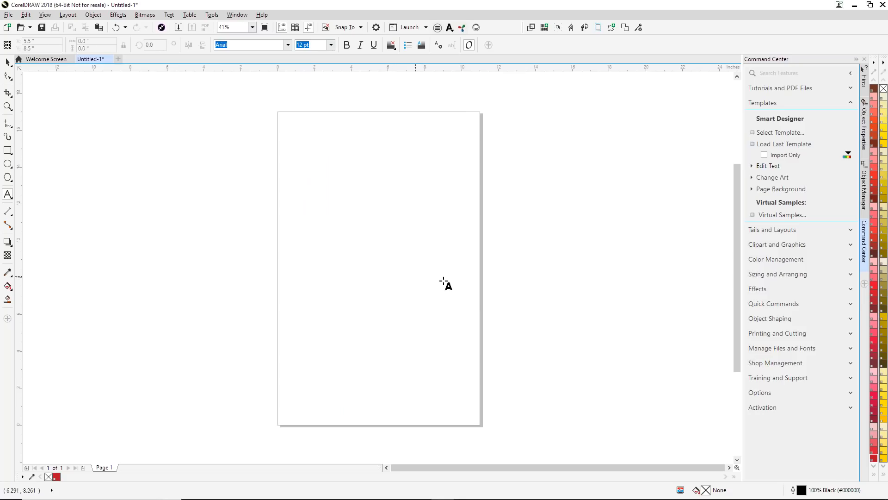
- Set the document's default fill color for Artistic Text to PANTONE Process Black C
click(872, 474)
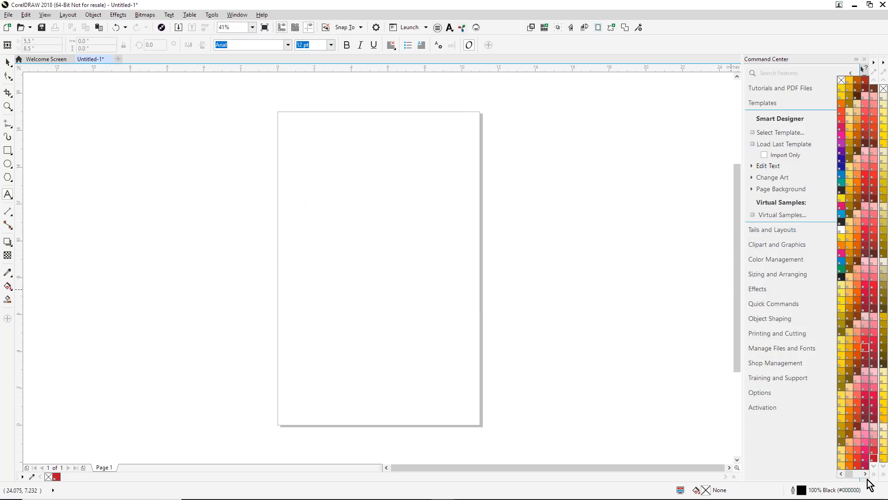
click(843, 224)
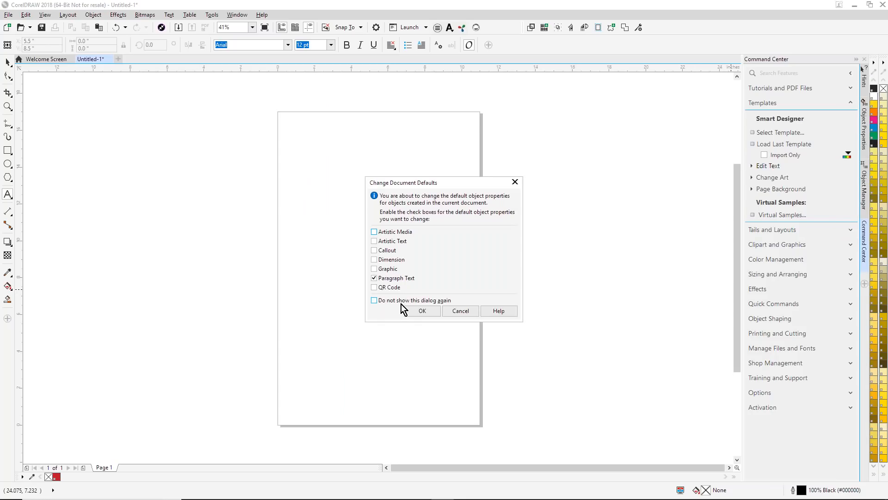
click(381, 241)
click(422, 311)
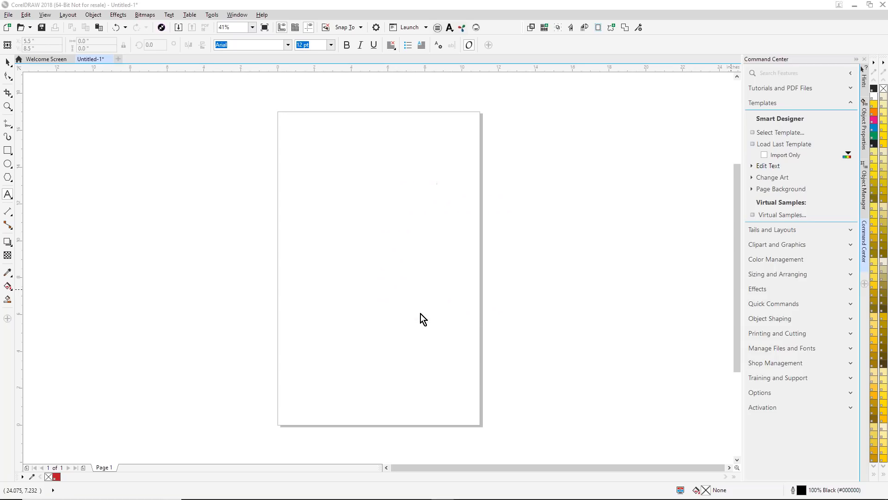
- Set the default outline color for Graphic objects to PANTONE Process Black C and draw a rectangle about 7.4 by 5.1 inches
click(7, 150)
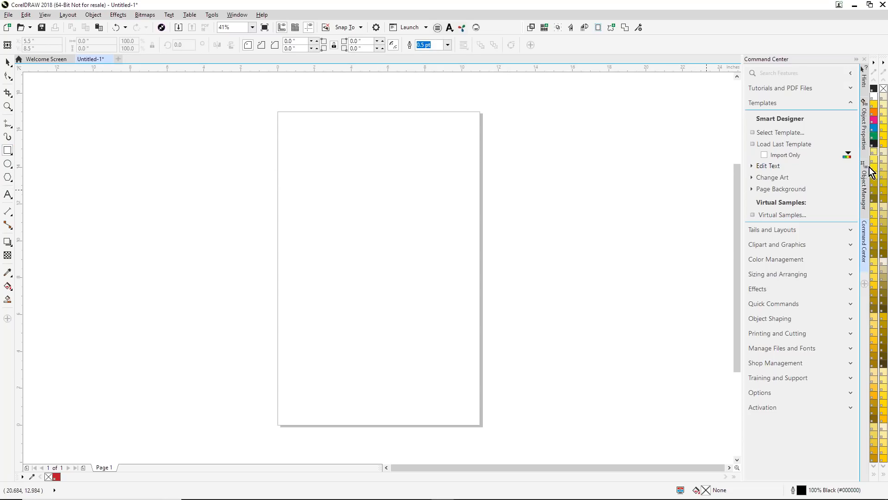
scroll(875, 171, up, 3)
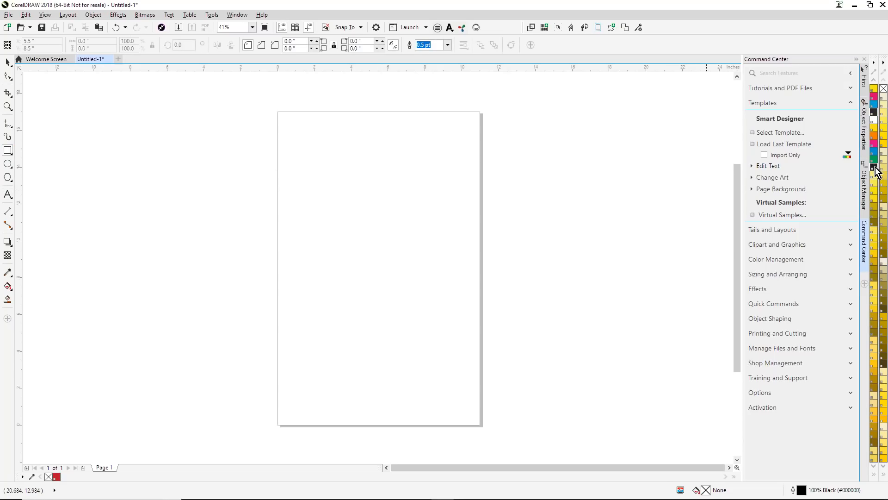
click(875, 474)
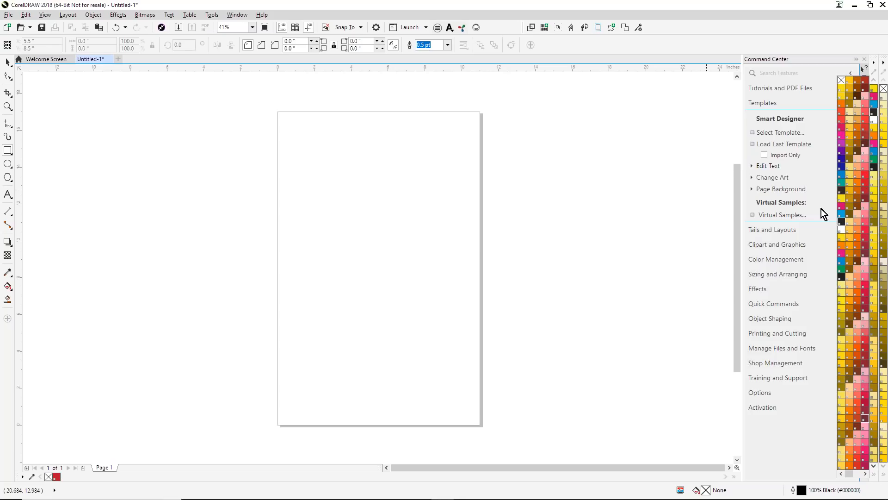
click(842, 221)
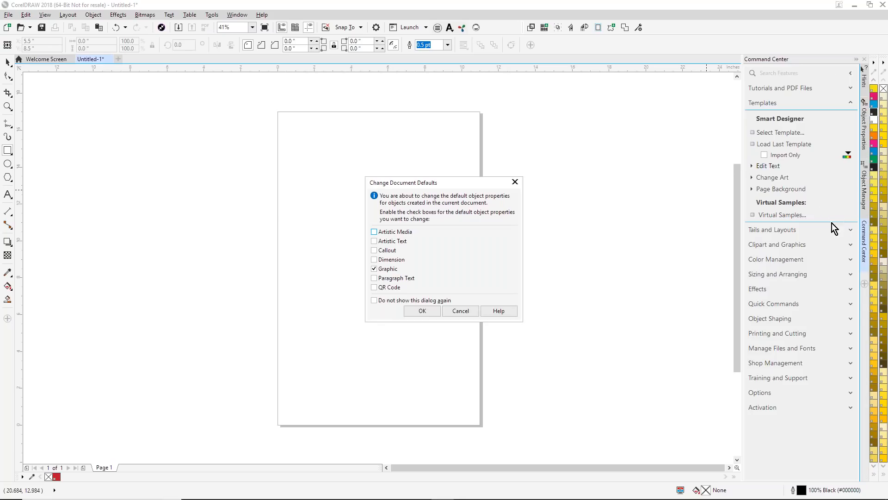
click(423, 311)
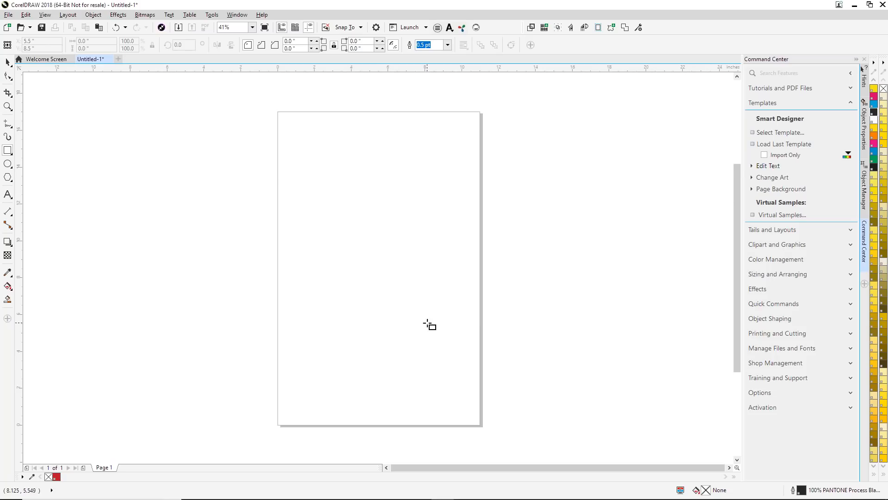
drag(310, 190, 447, 285)
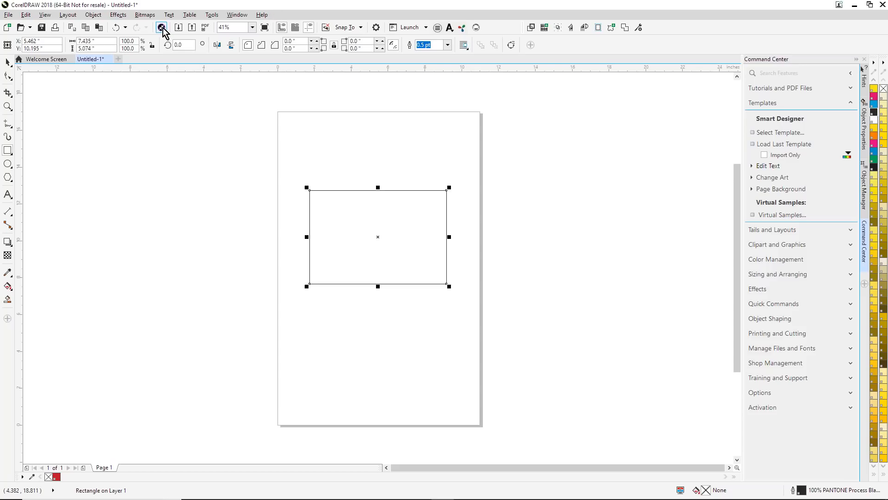
- Lock the rectangle's size ratio and scale it down proportionally by giving it a smaller width
click(152, 45)
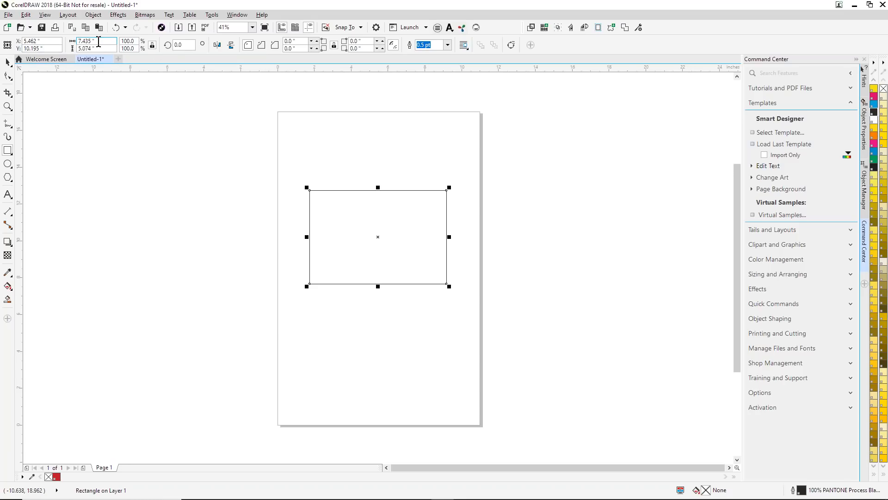
key(Return)
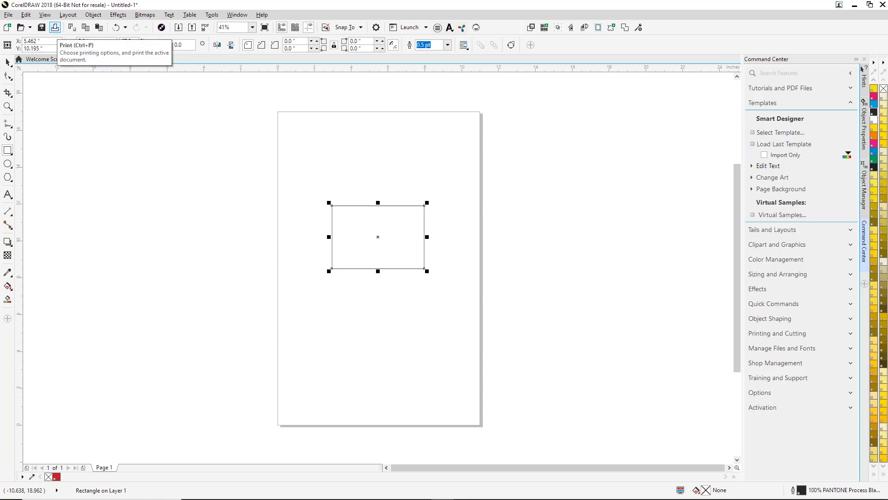
- Delete the rectangle from the page
click(8, 62)
click(233, 151)
click(331, 222)
key(Delete)
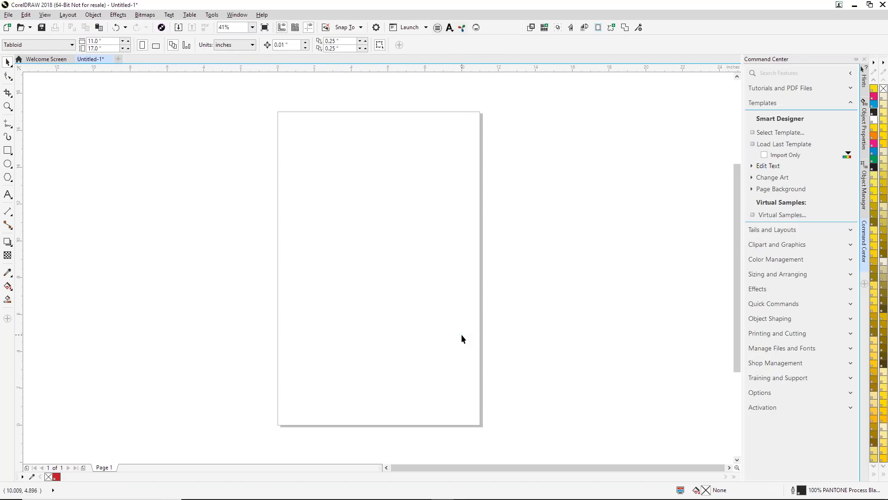
- Set the start-up option to Start a New Document and turn off the Welcome Screen button on the tab bar
click(216, 15)
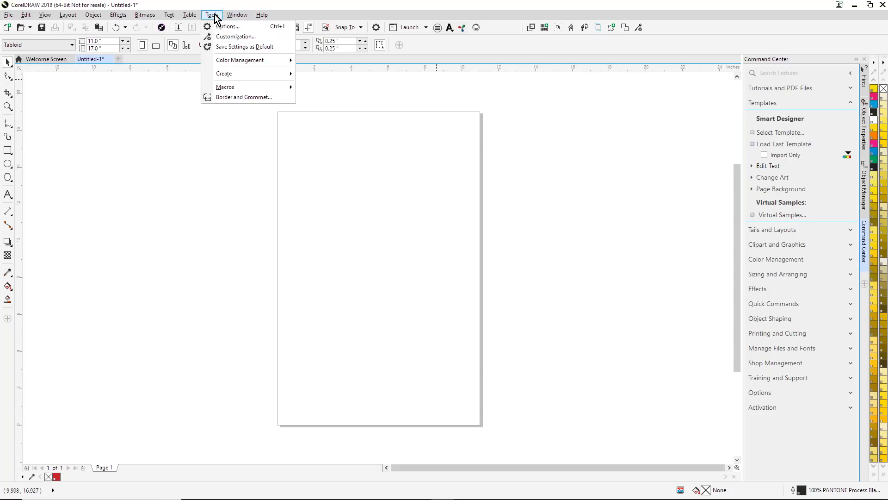
click(224, 25)
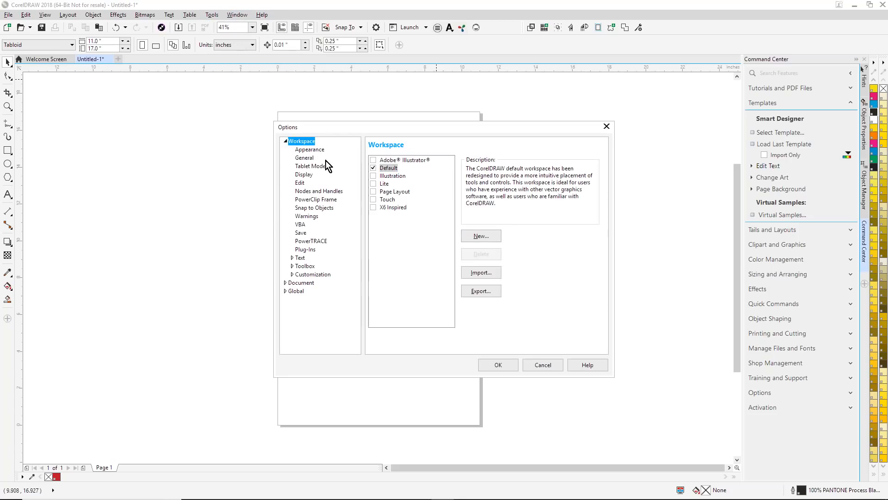
click(306, 159)
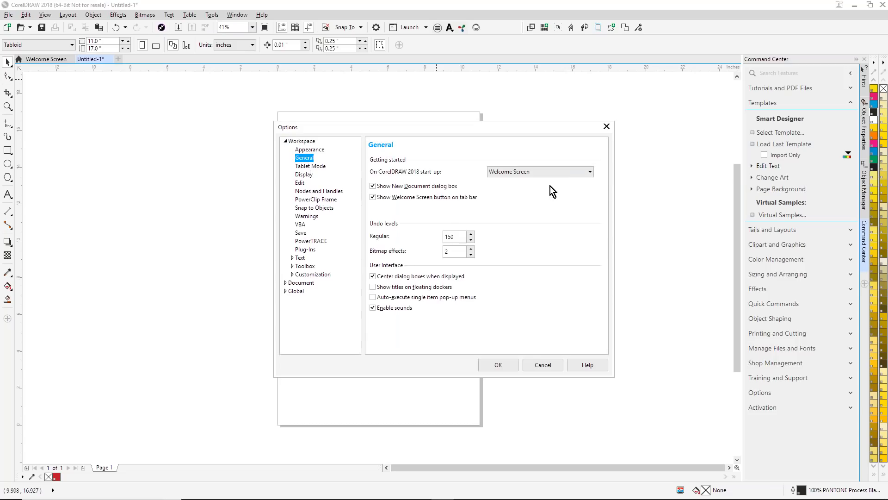
click(589, 172)
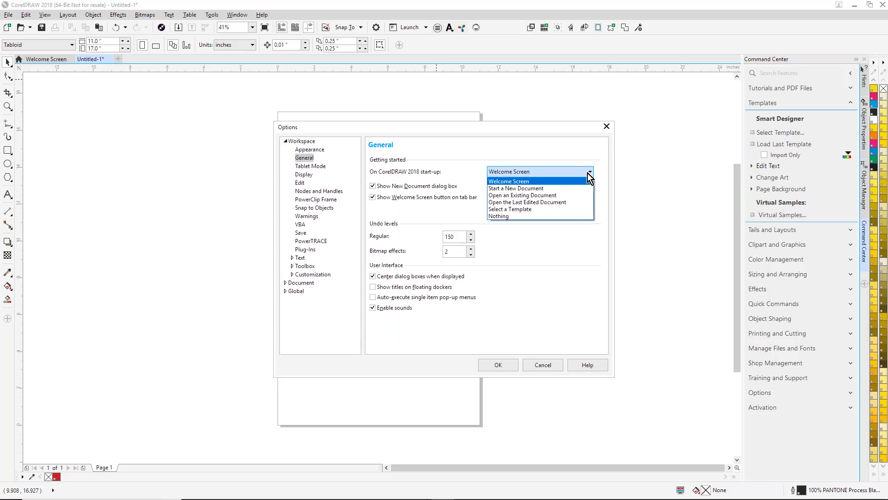
click(505, 189)
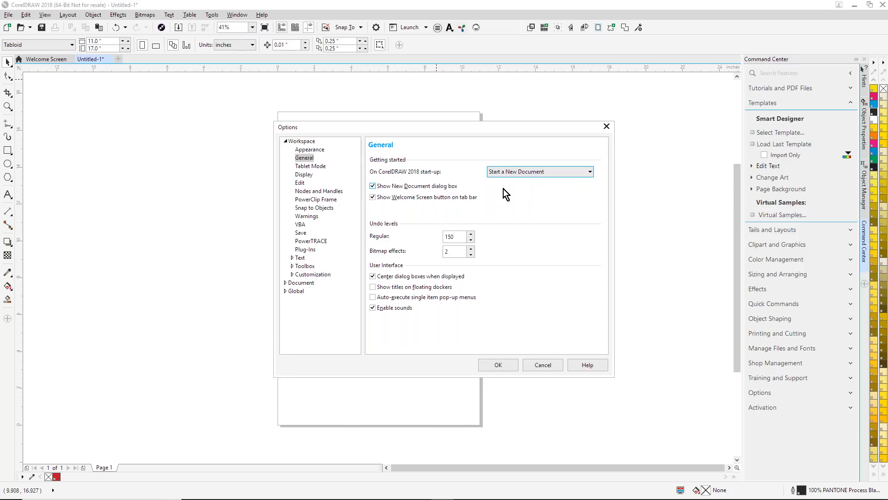
click(373, 197)
- Turn off lines in empty PowerClip frames and set the default button size for the command bars to Medium
click(334, 201)
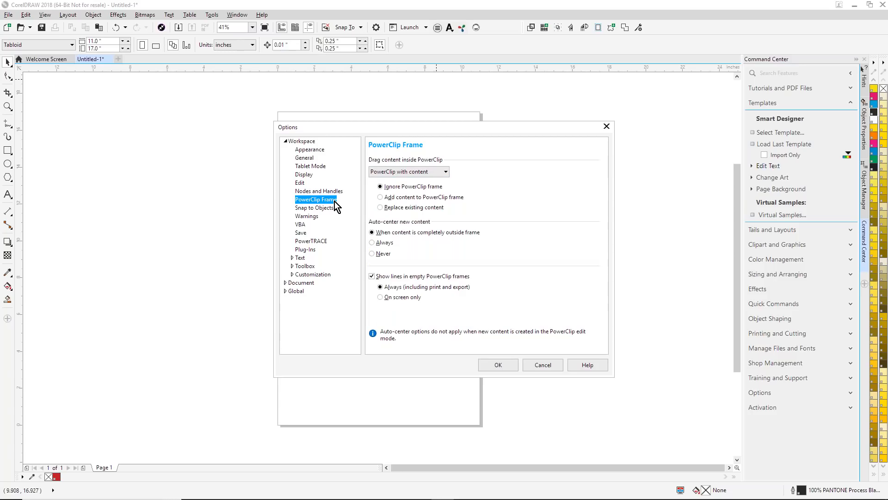
click(373, 277)
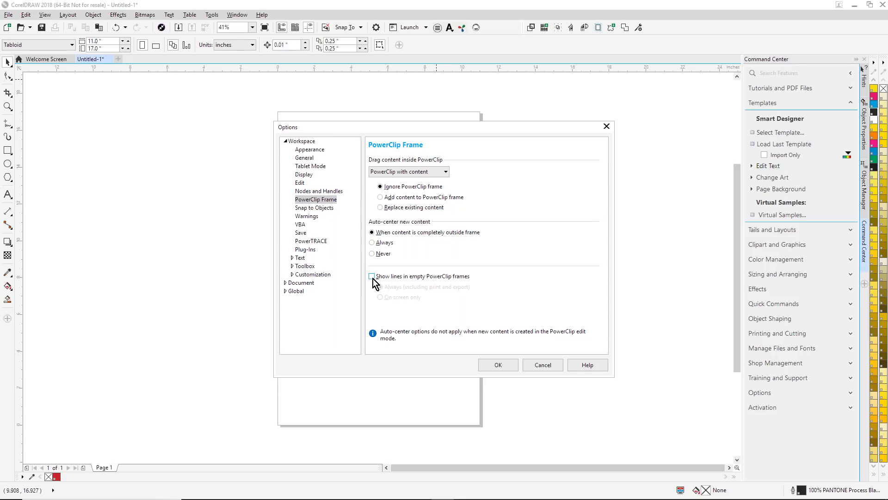
click(292, 274)
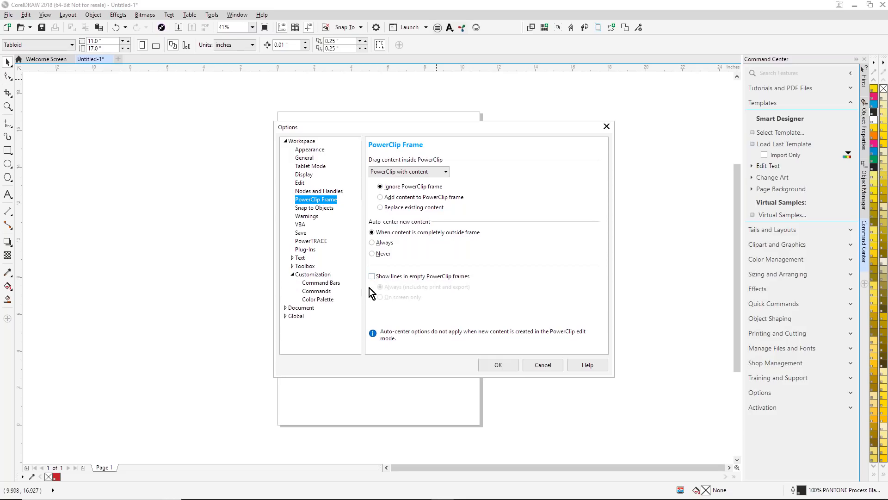
click(324, 284)
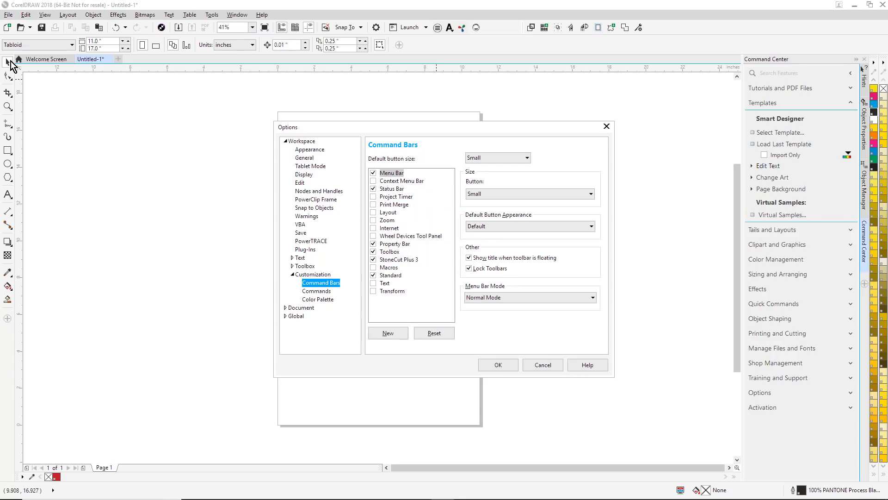
click(530, 158)
click(498, 177)
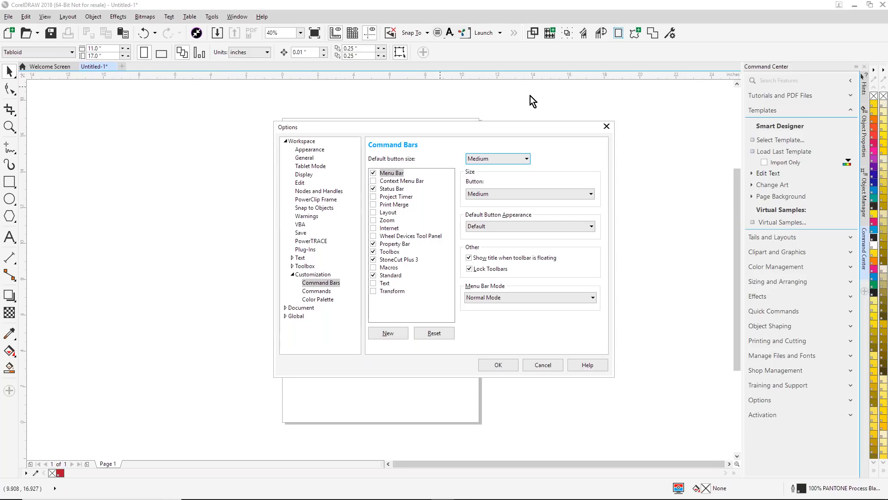
click(507, 365)
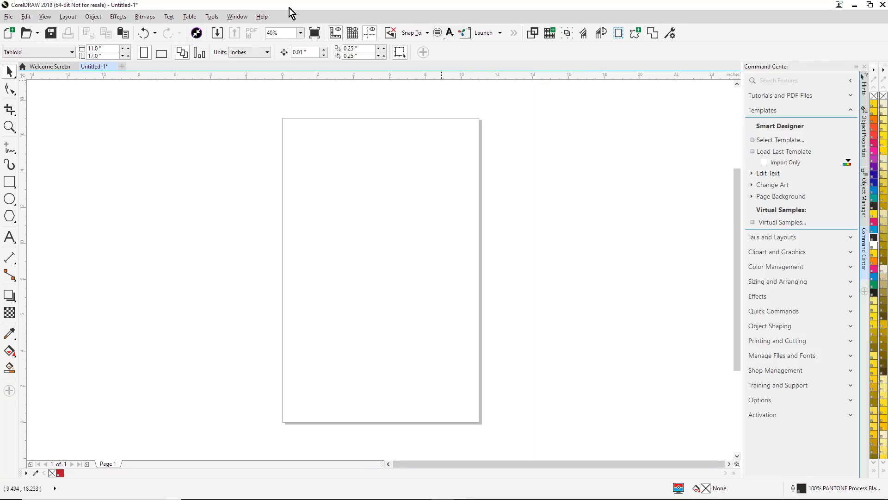
- Save the current settings as the default
click(213, 17)
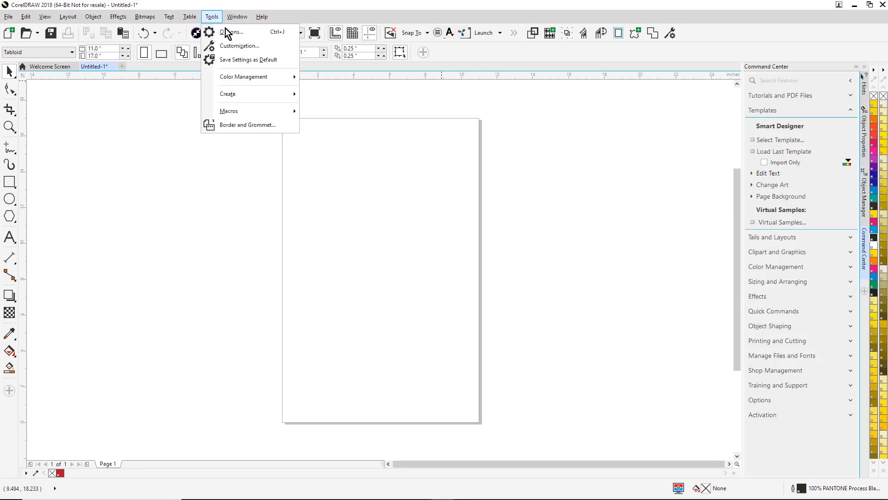
click(273, 60)
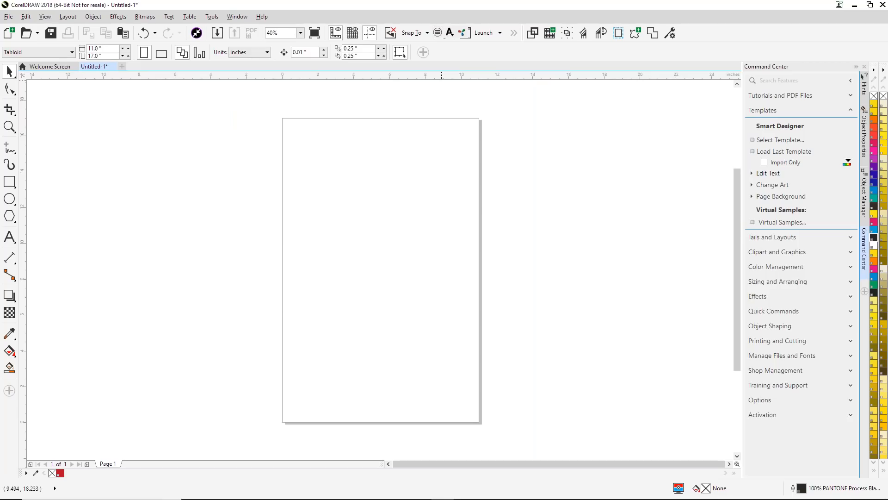
- Make room for the hidden toolbar commands beside Launch and widen the Command Center docker
click(521, 36)
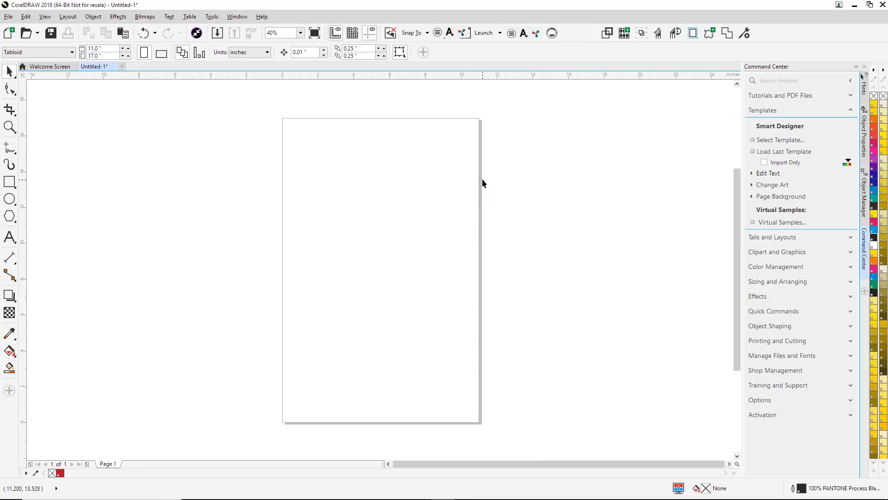
drag(741, 152, 703, 155)
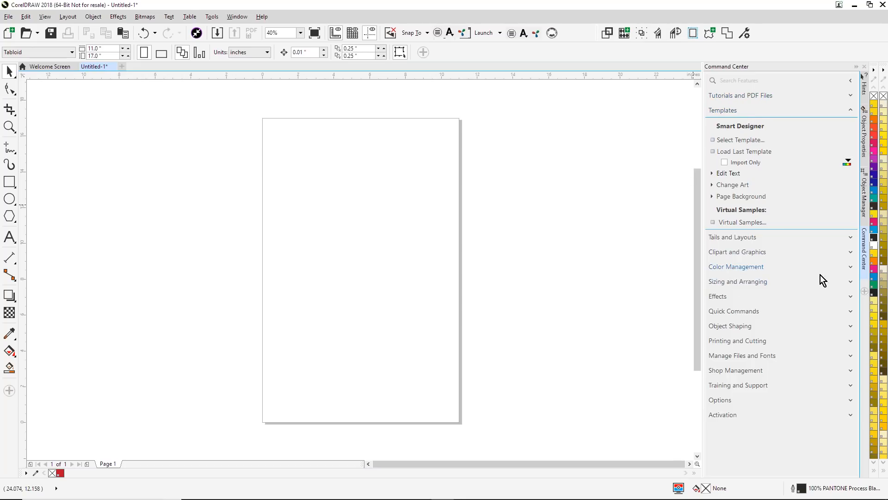
- Examine the color palettes offered under Color Management in the Command Center without changing the selection
click(852, 267)
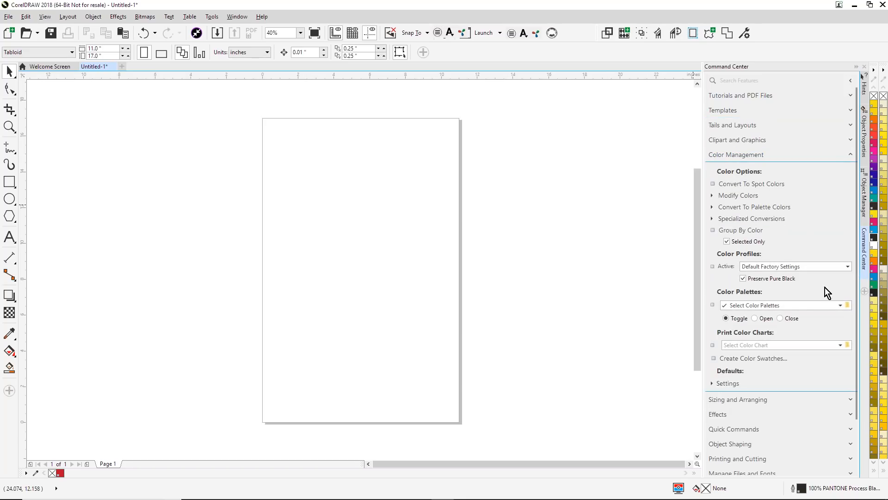
click(841, 306)
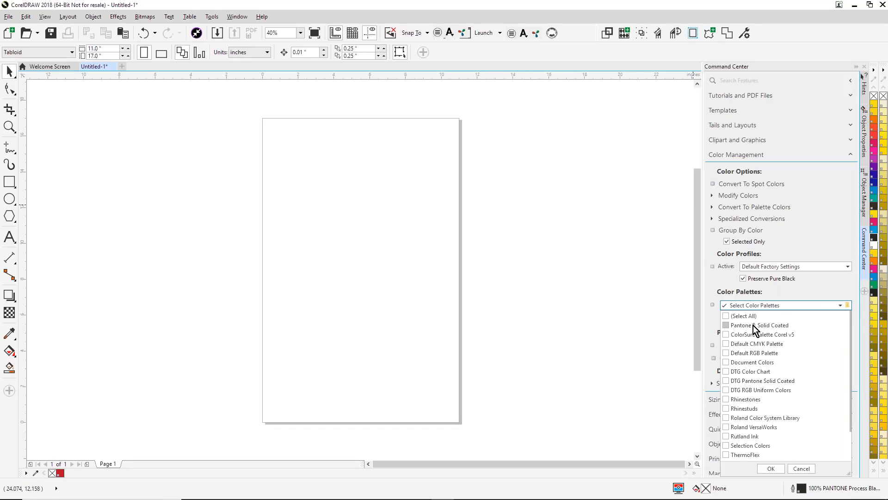
click(584, 230)
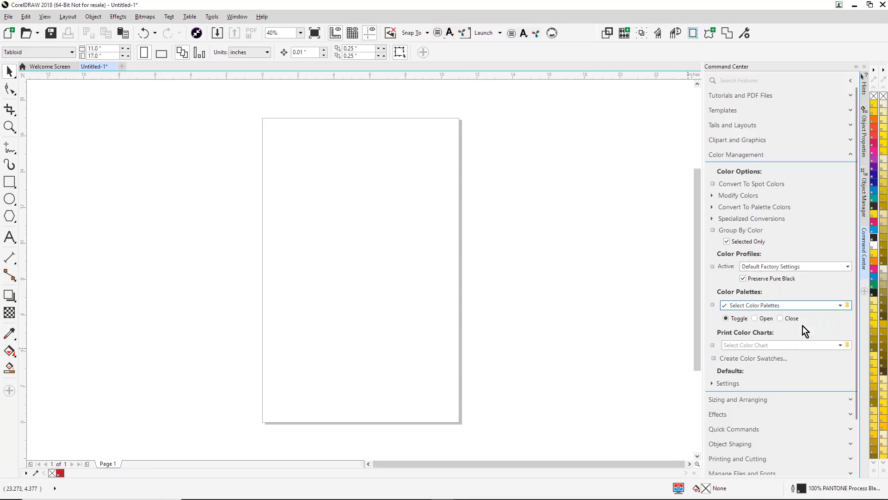
click(841, 306)
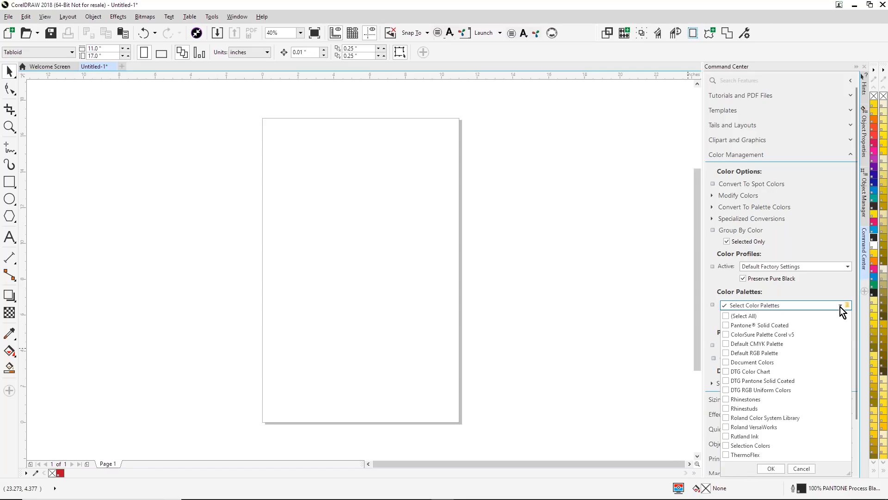
click(840, 306)
- Open DTG Color Chart.cdr from the print color charts, inspect its labeled swatches up close, and close the chart
click(841, 345)
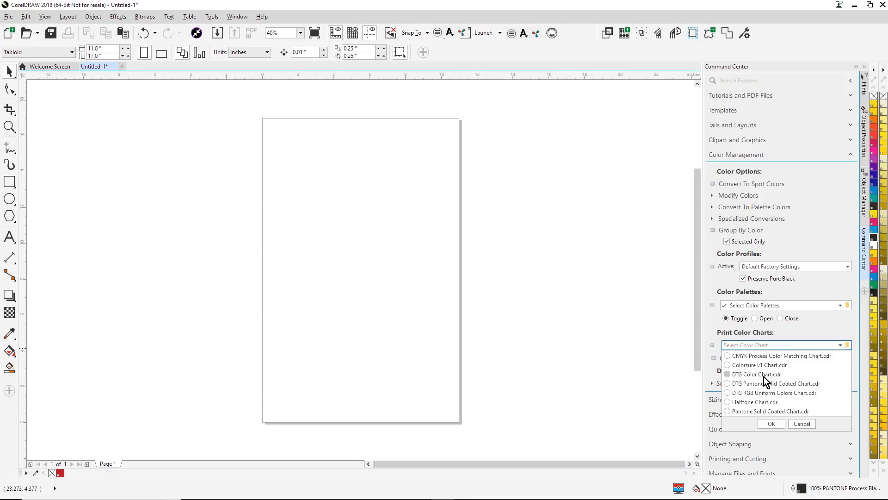
click(771, 423)
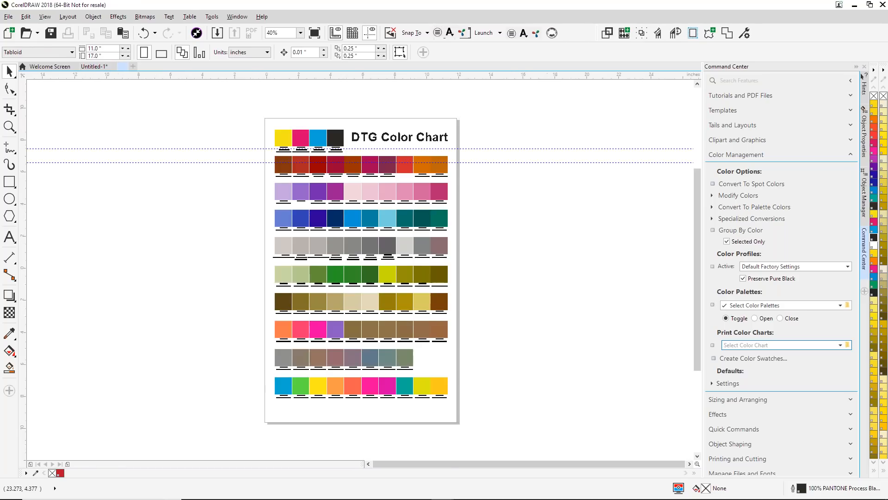
click(10, 129)
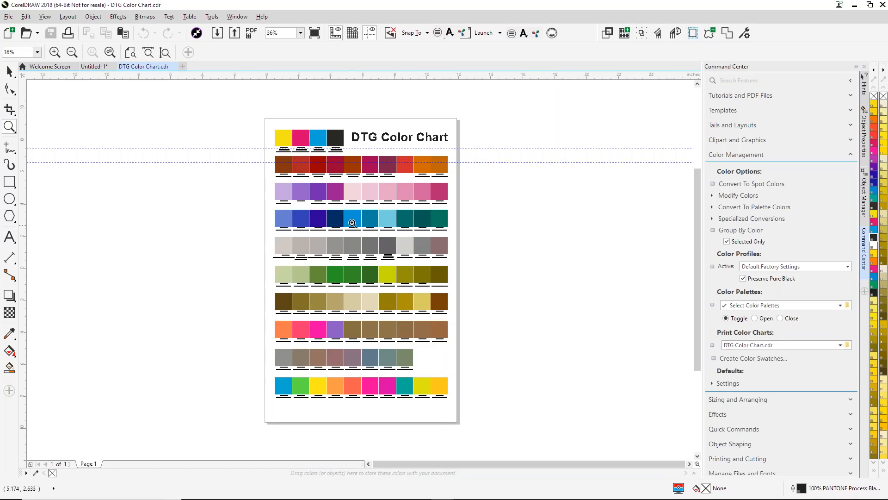
drag(390, 147, 435, 194)
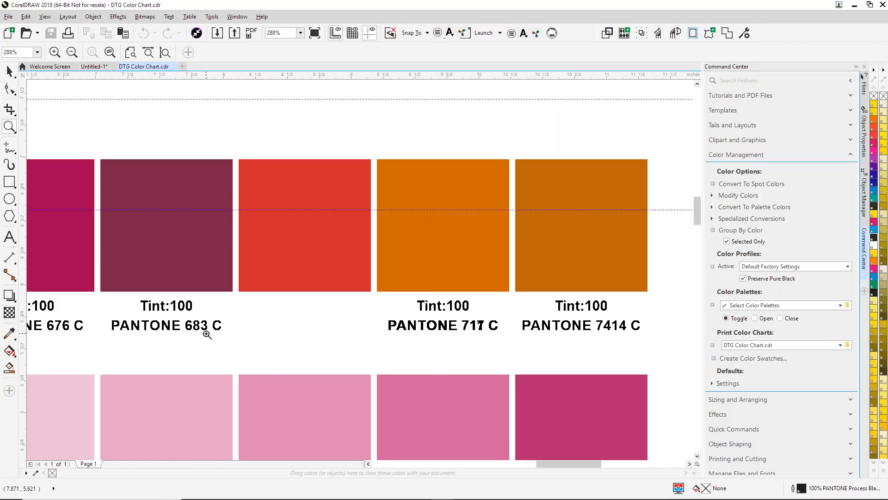
scroll(428, 302, down, 2)
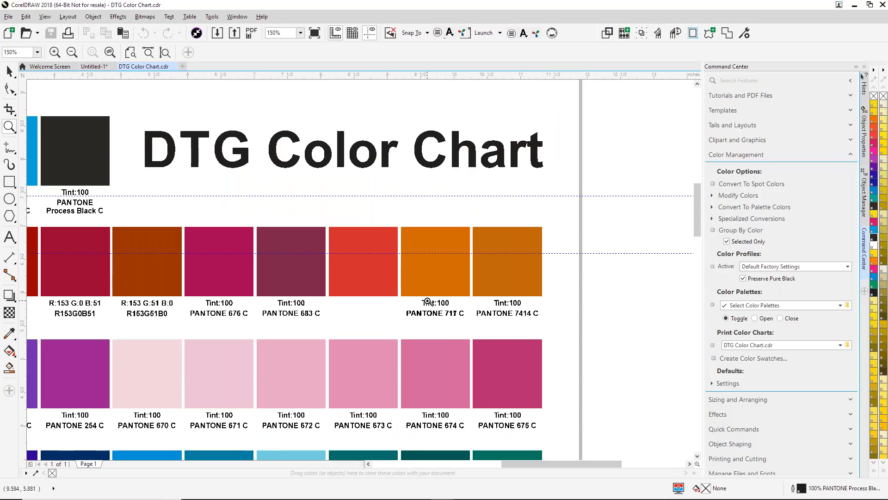
scroll(428, 302, down, 4)
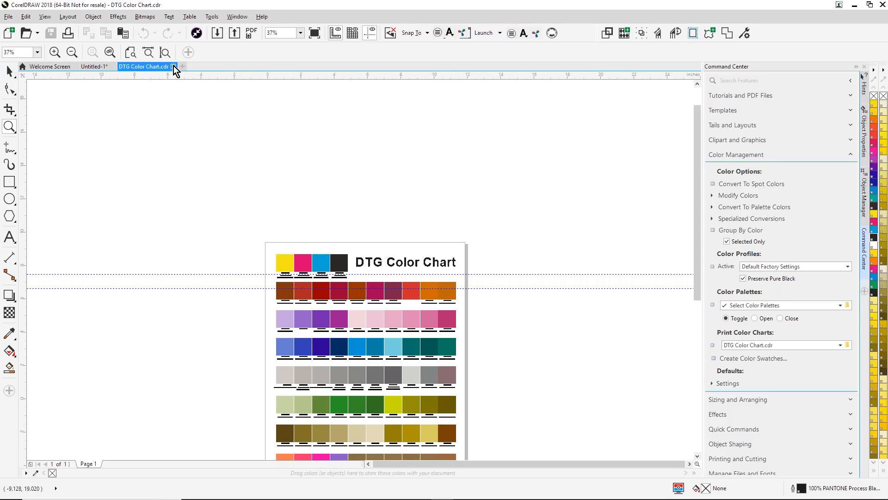
click(174, 66)
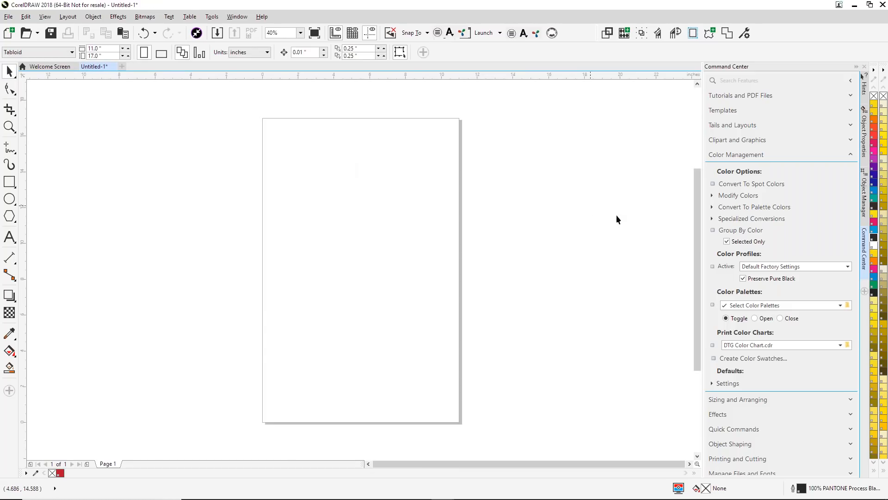
- Open the Training Guide from Tutorials and PDF Files in the Smart Designer PDF Reader and show its bookmarks
click(850, 155)
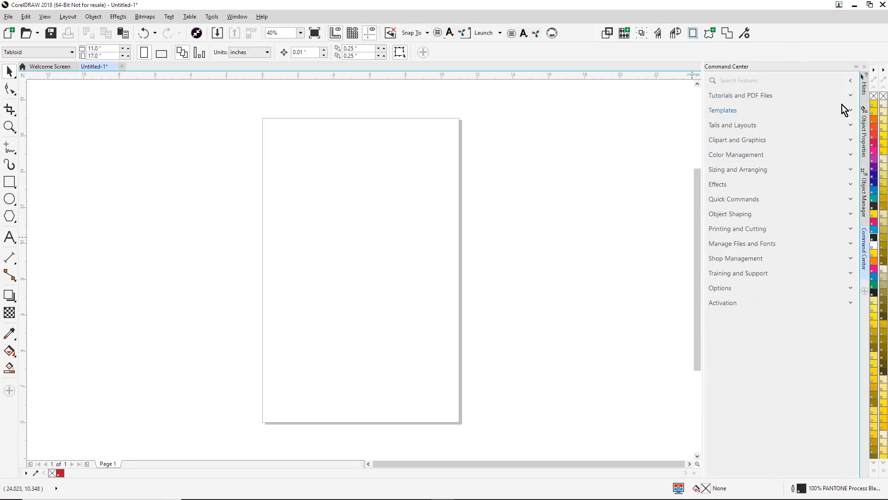
click(851, 96)
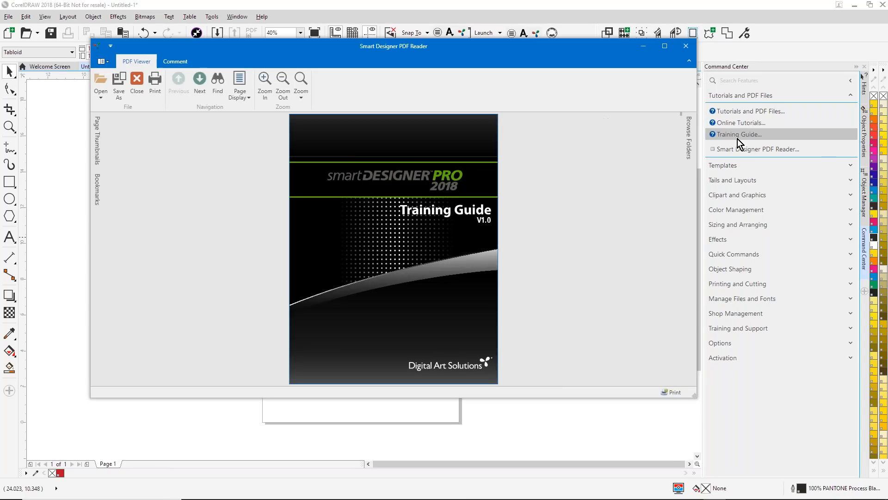
click(100, 183)
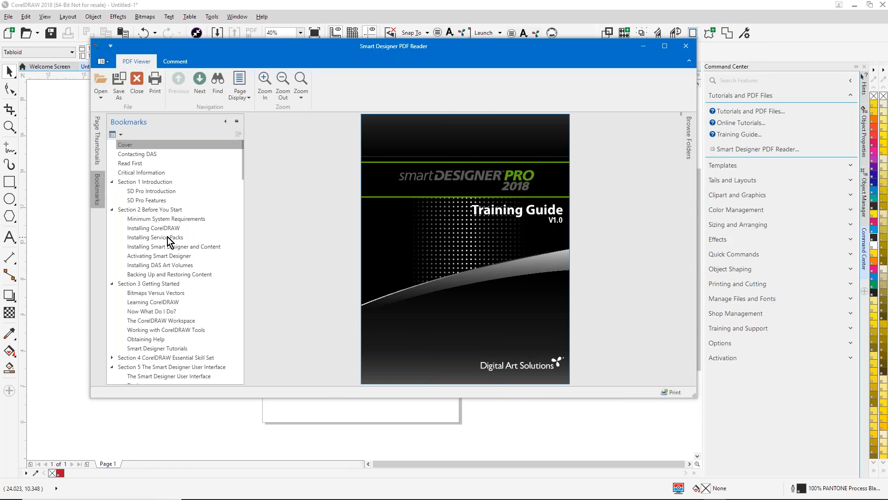
- View the guide's Bitmaps Versus Vectors and Opening and Importing Files topics and look through the remaining section bookmarks
click(165, 295)
scroll(191, 296, down, 2)
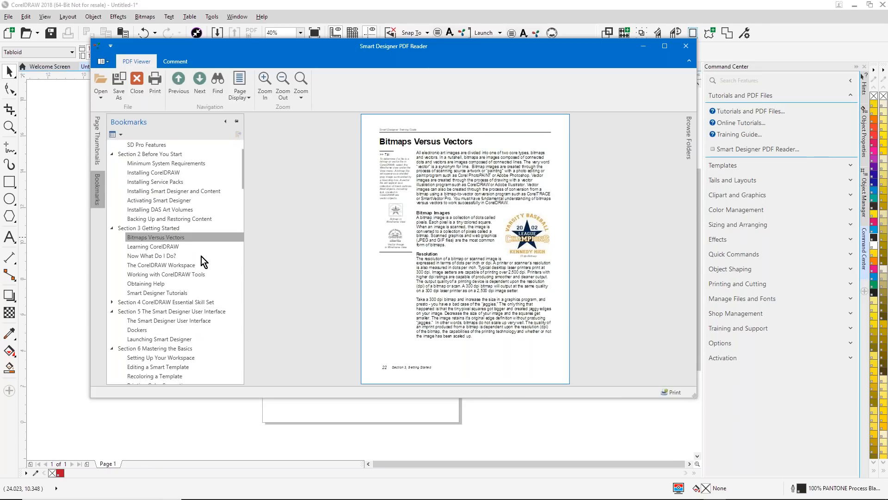
click(112, 303)
click(151, 313)
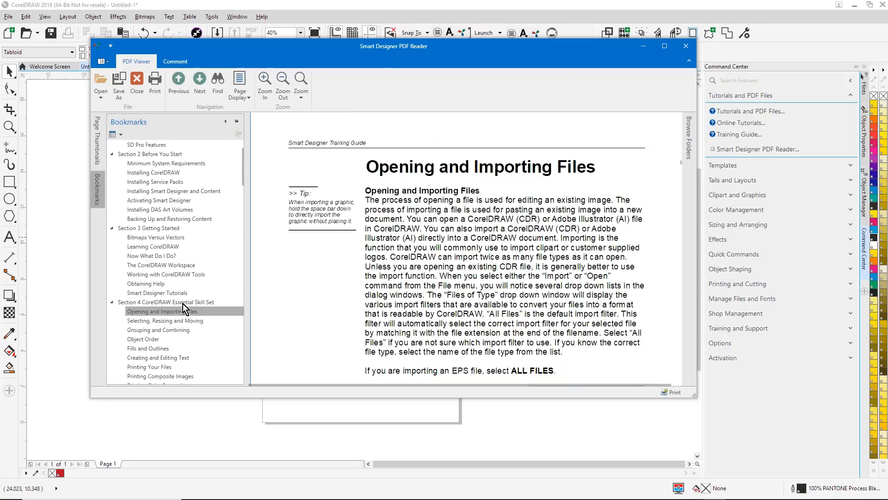
scroll(189, 301, down, 3)
scroll(188, 302, down, 1)
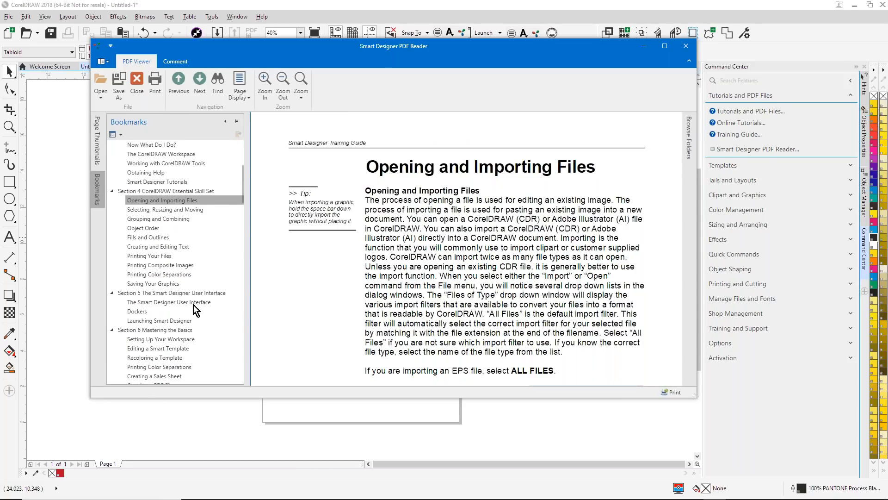
- View the guide's Setting Up Your Workspace topic under Section 6 and read through its numbered instructions
click(180, 340)
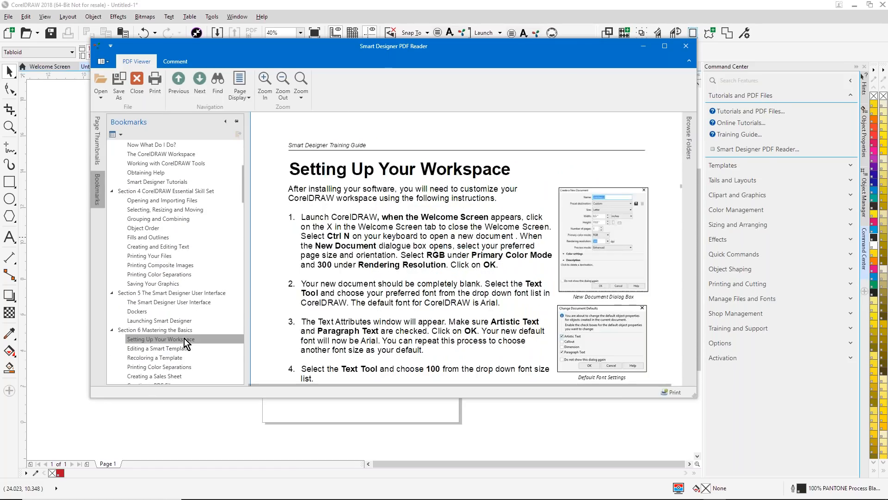
scroll(409, 253, down, 3)
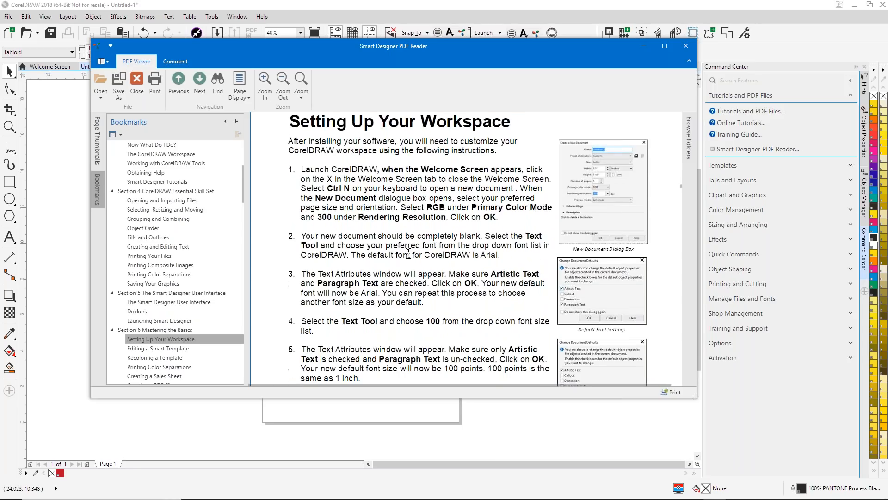
scroll(646, 251, down, 10)
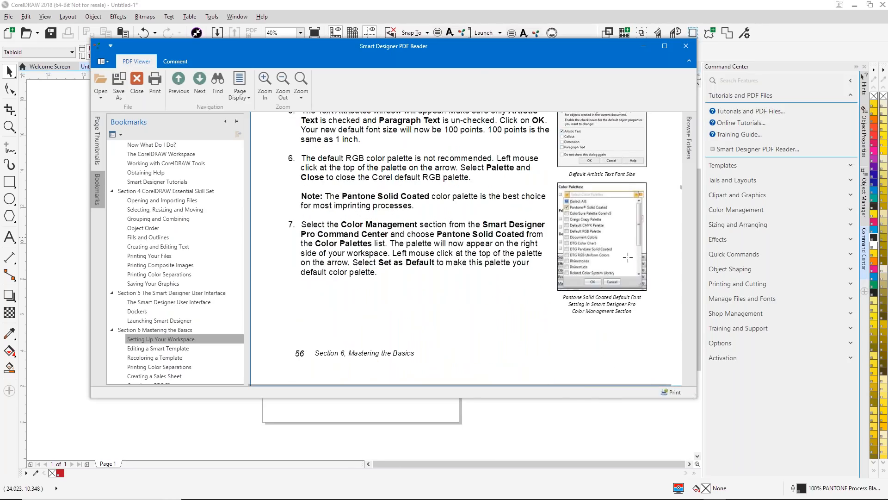
scroll(628, 255, down, 1)
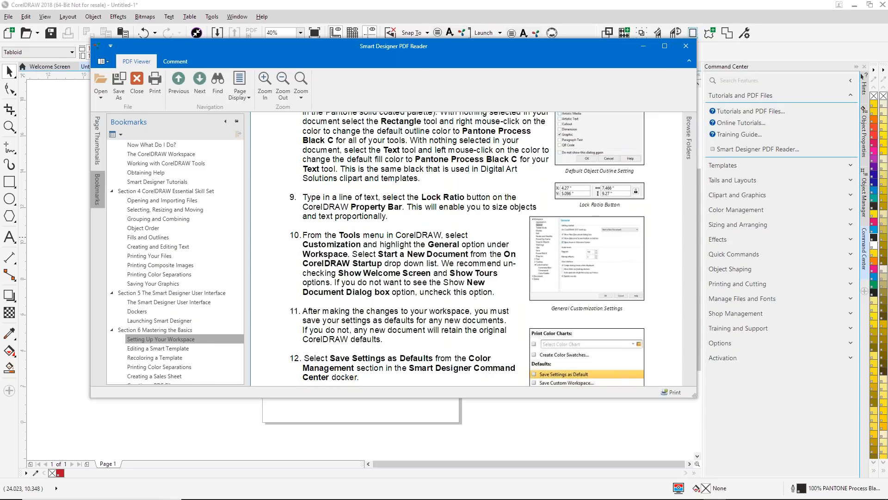
- Resize the Smart Designer PDF Reader window to be narrower and shorter, and close the reader
drag(696, 101, 379, 98)
drag(325, 396, 333, 370)
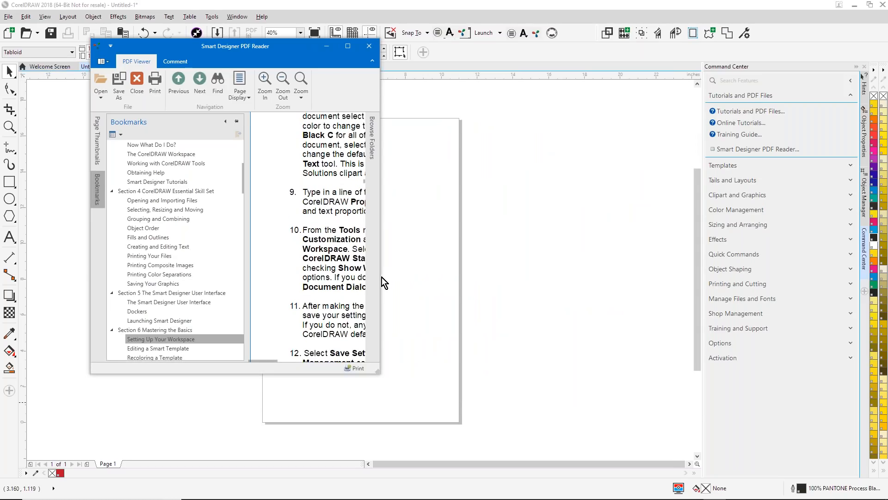
drag(381, 279, 595, 265)
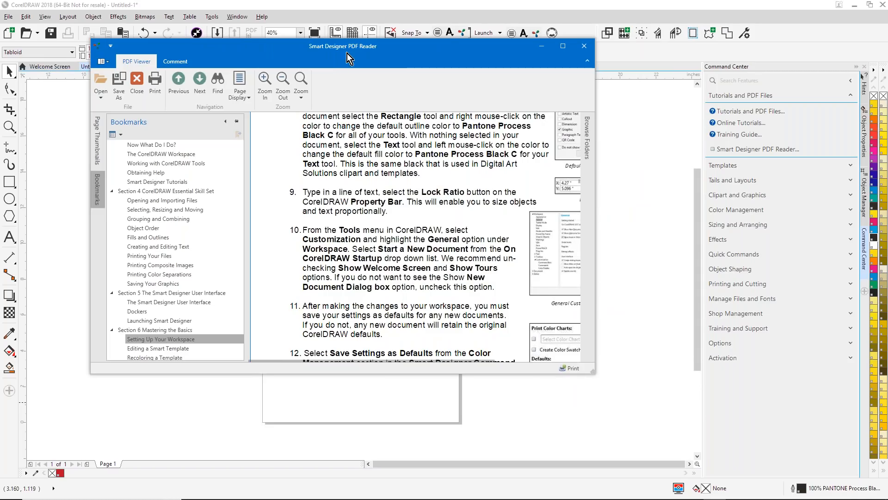
click(585, 46)
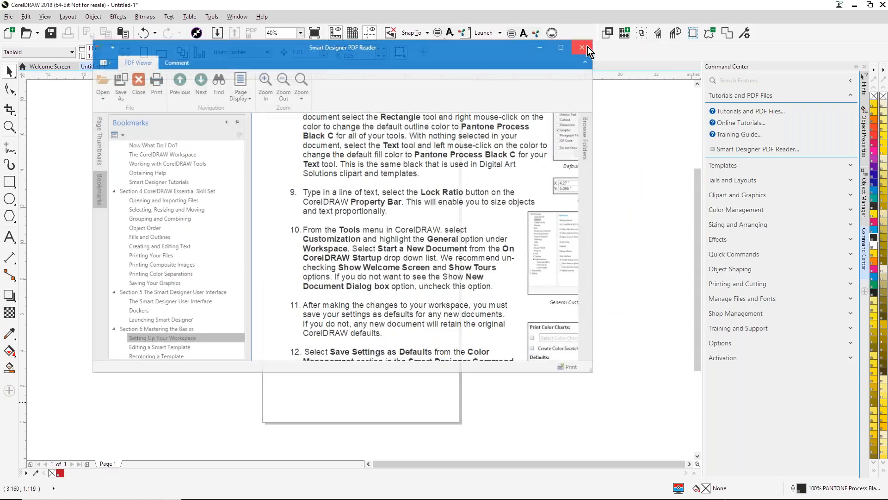
- Open Tutorials and PDF Files, look into the Smart Monograms tutorials folder, and return to the folder list
click(745, 113)
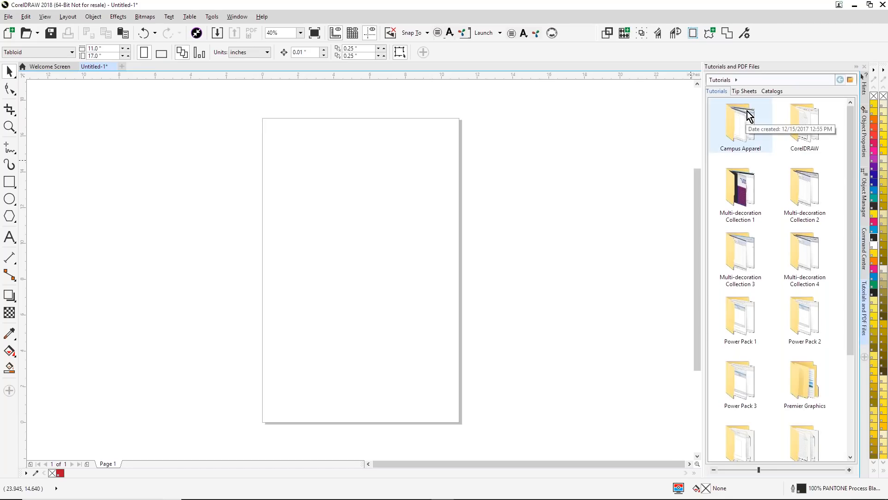
drag(852, 173, 757, 155)
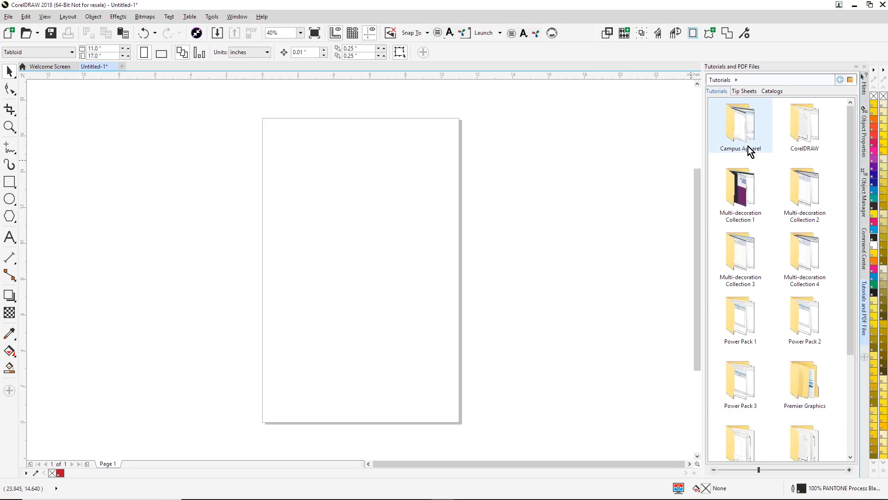
scroll(814, 336, down, 3)
double_click(745, 373)
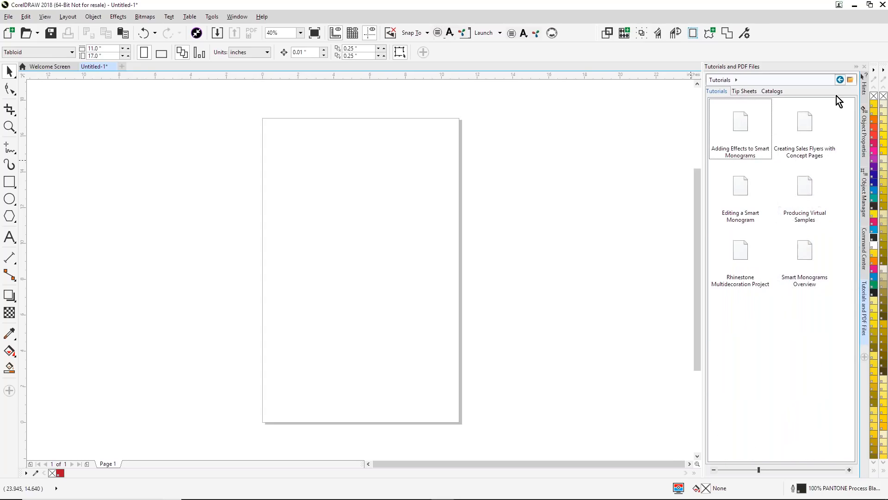
click(840, 79)
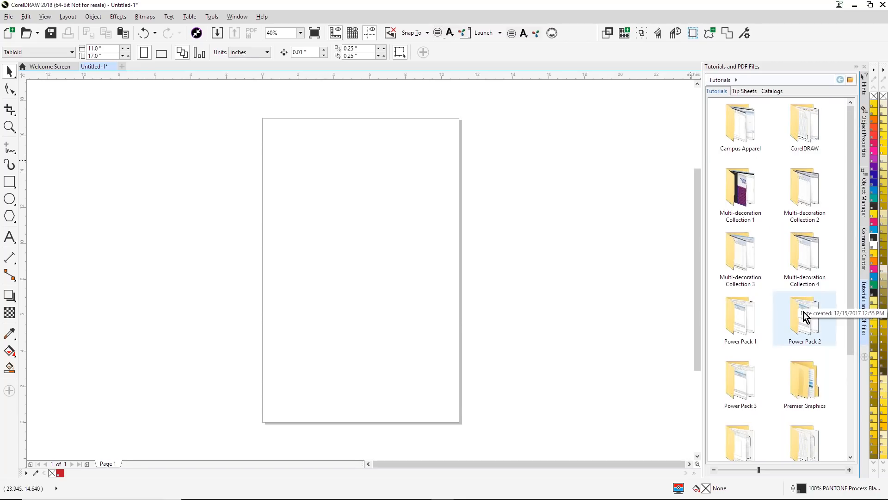
- Look into the Premier Graphics tutorials folder and its Summer 2018 subfolder, and return to the folder list
double_click(814, 382)
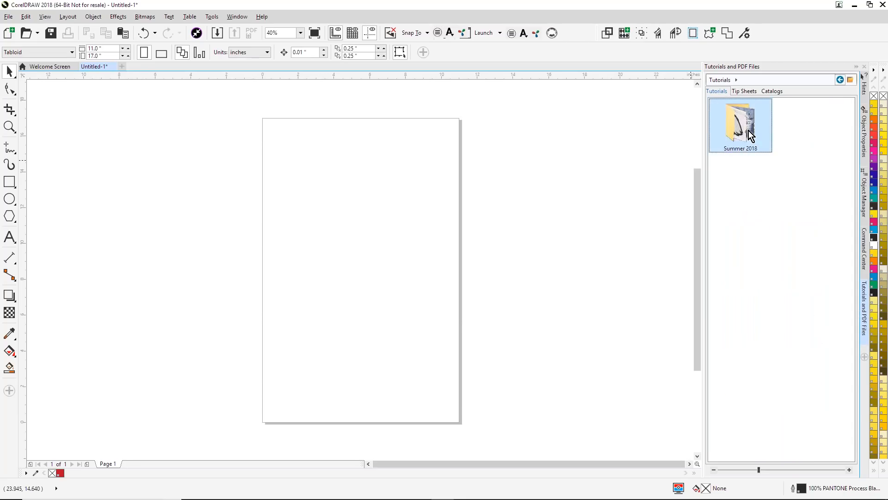
click(842, 80)
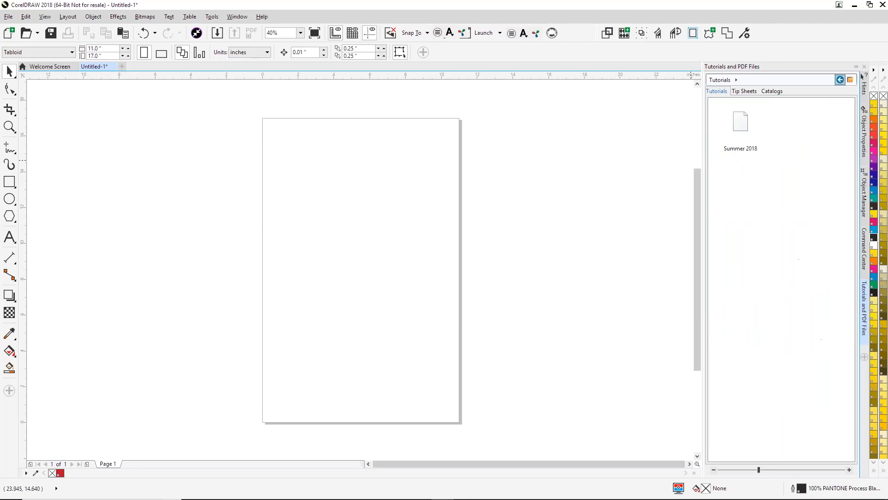
click(838, 81)
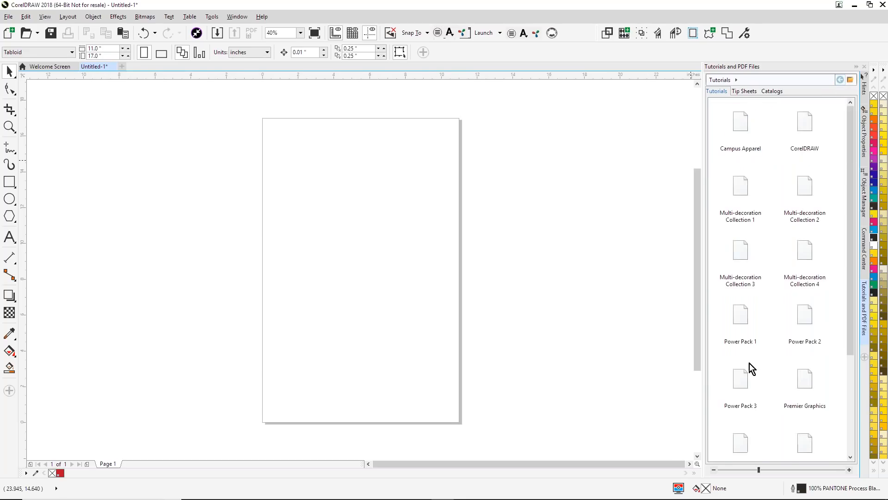
- Look through the tutorials in the Smart Designer Pro 2018 folder and return to the folder list
scroll(759, 359, down, 3)
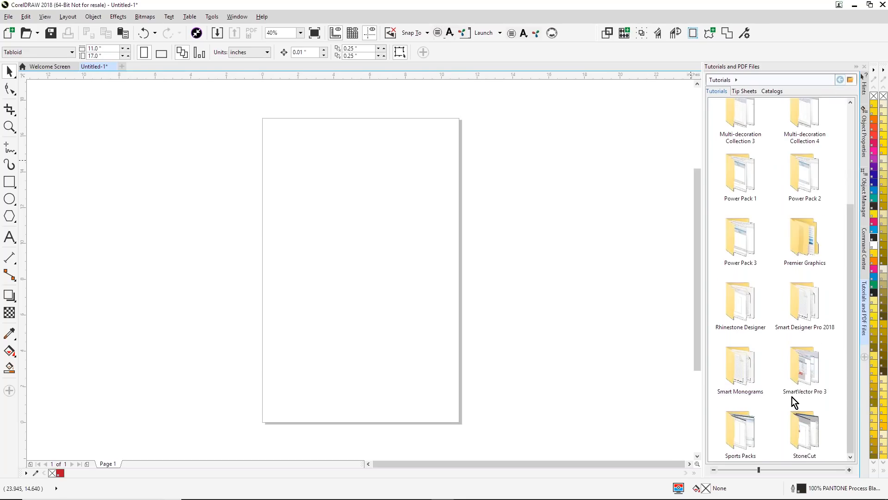
double_click(804, 315)
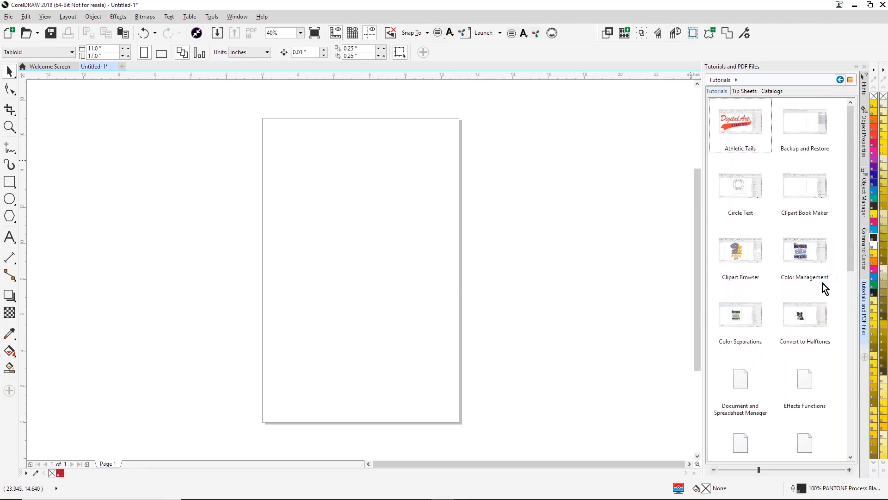
scroll(799, 256, down, 5)
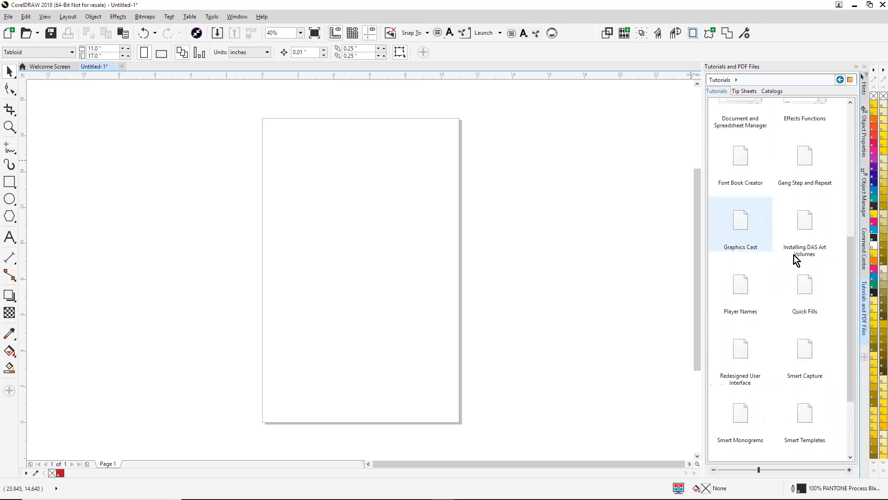
scroll(786, 259, up, 2)
scroll(803, 296, up, 3)
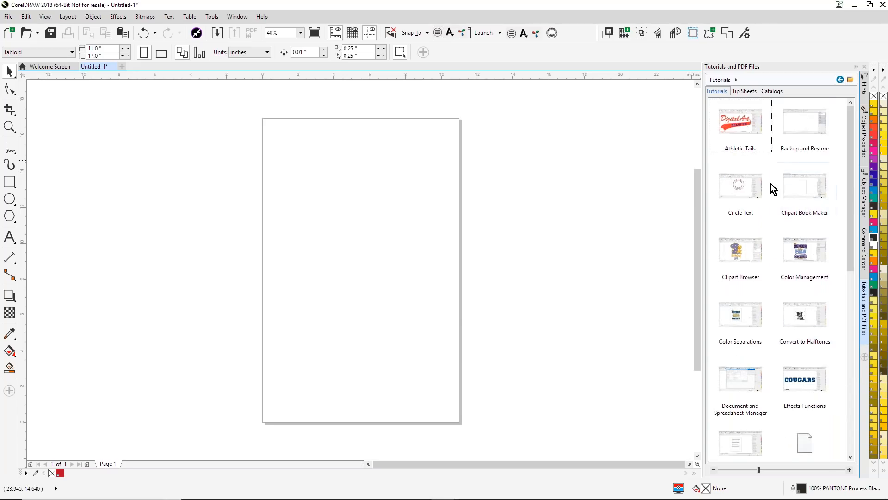
click(838, 80)
- Preview the Setting Up Your Workspace video from the CorelDRAW tutorials folder, and close the player and the Tutorials and PDF Files docker
double_click(804, 127)
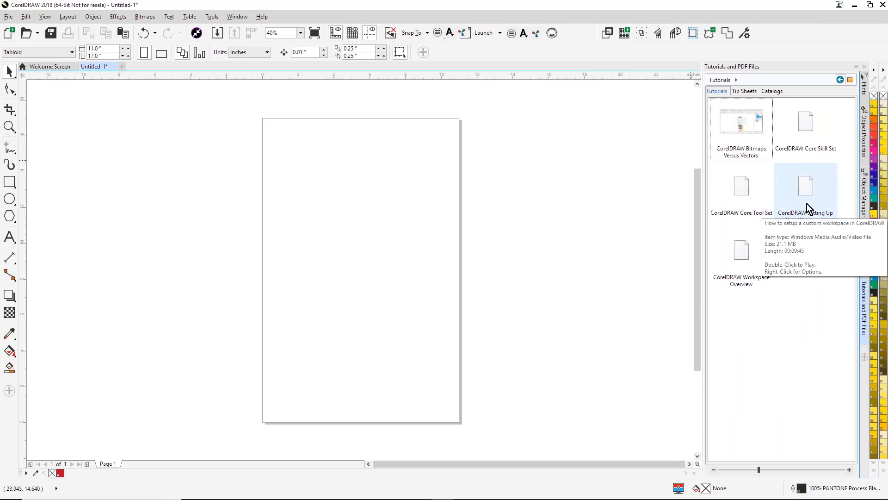
click(806, 191)
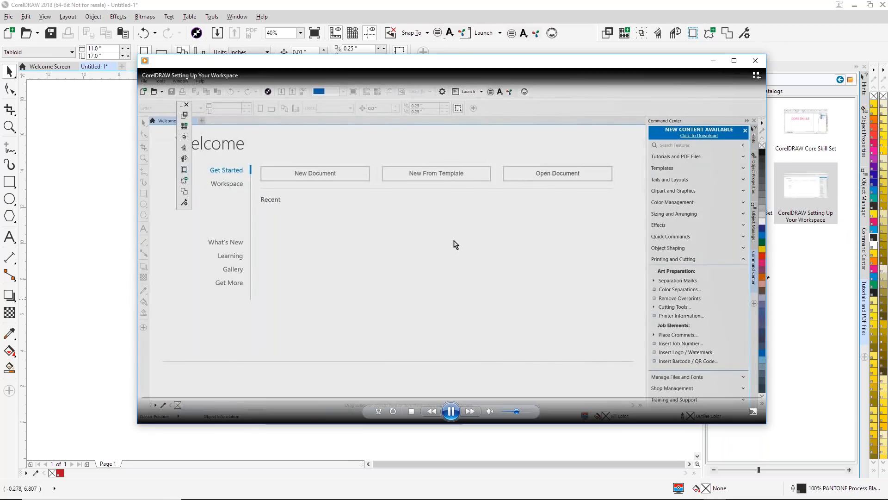
click(451, 412)
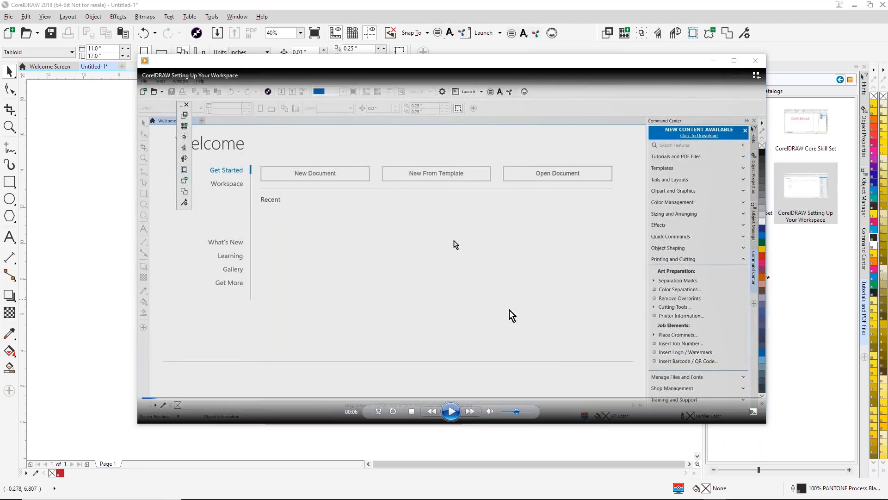
click(755, 61)
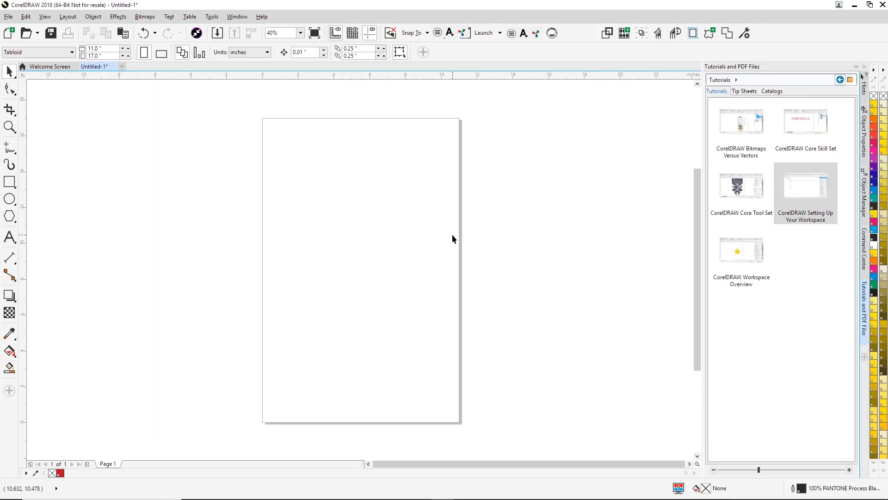
click(840, 80)
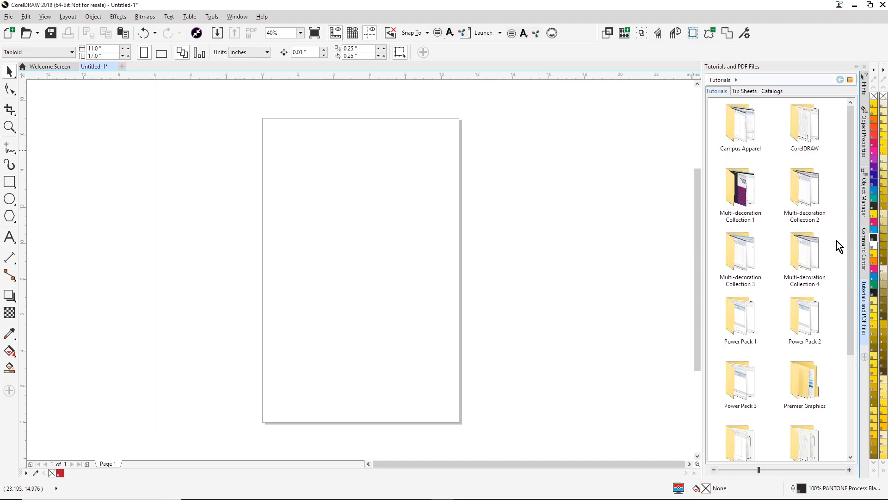
click(864, 341)
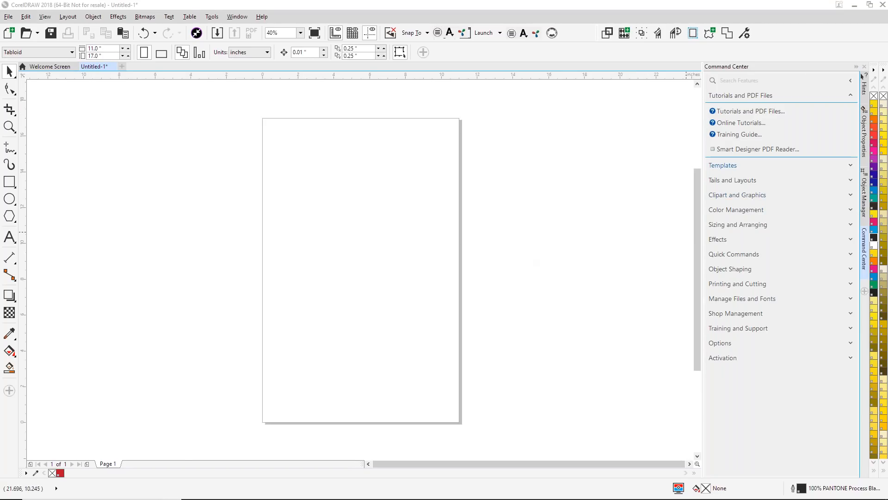
- Open the Smart Designer template browser and look through the Western templates of Campus Apparel October 2018
click(728, 166)
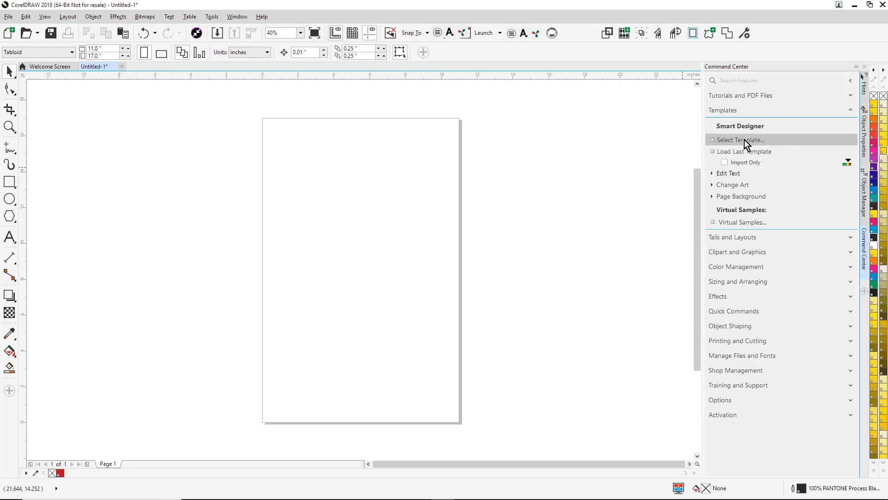
click(745, 140)
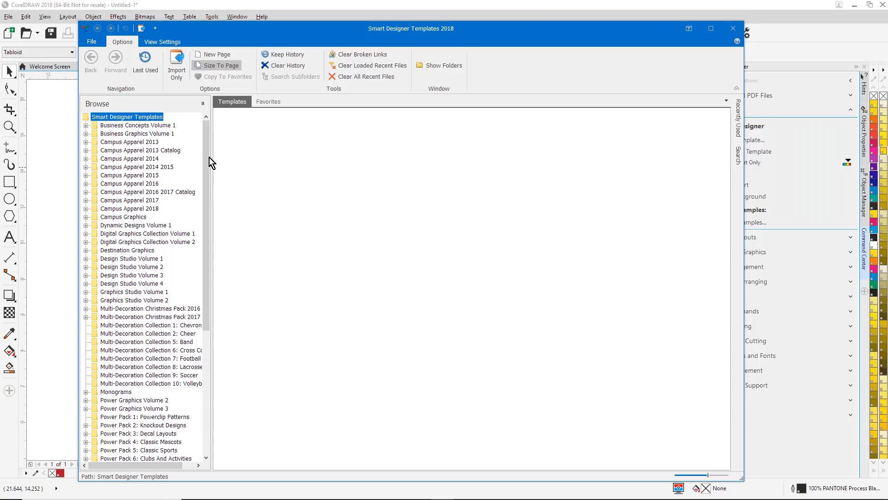
click(90, 209)
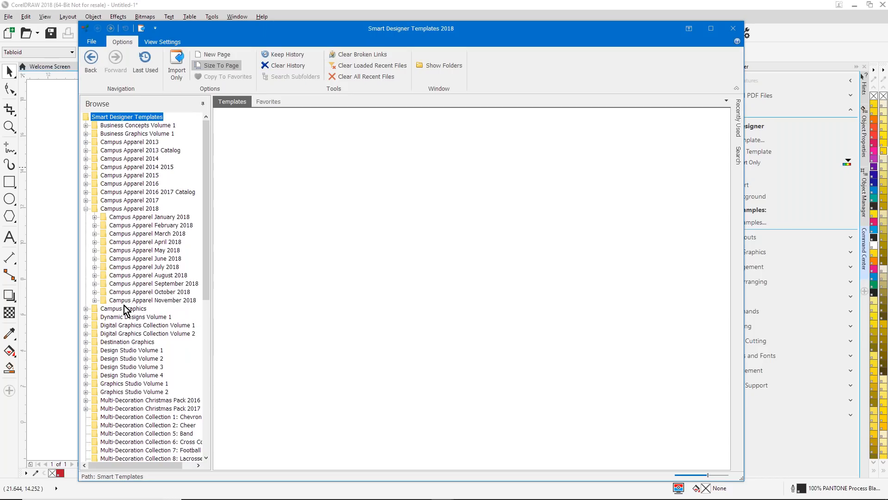
click(97, 301)
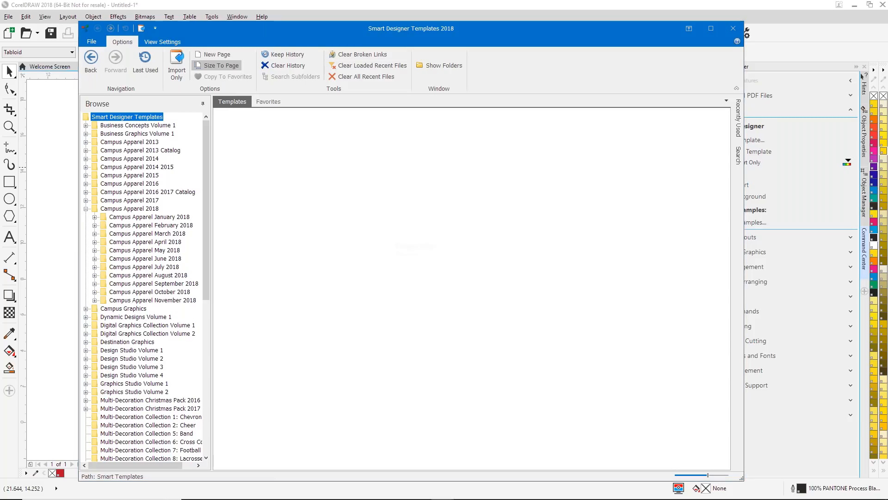
click(94, 291)
click(129, 325)
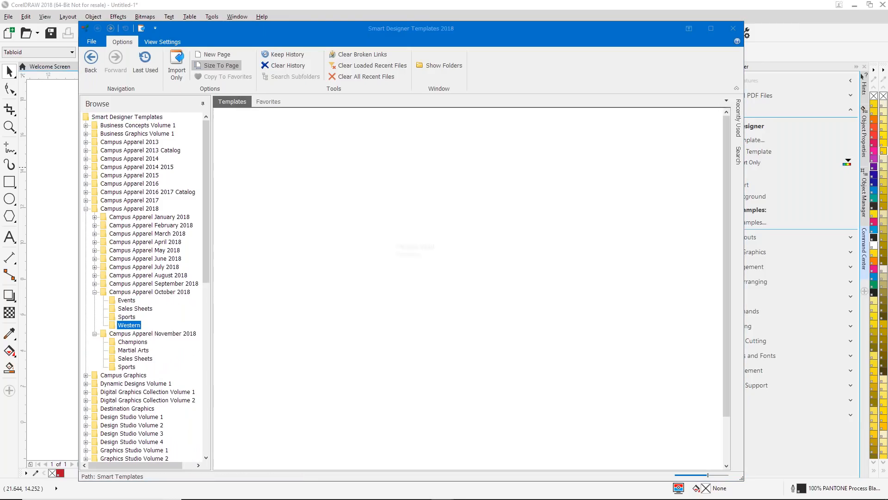
scroll(430, 256, down, 1)
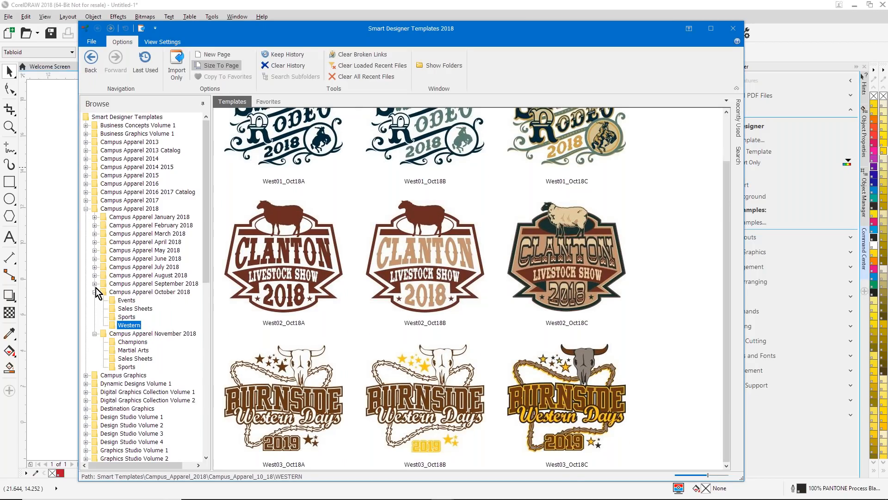
- Look through the Teacher templates of Campus Apparel March 2018
click(95, 234)
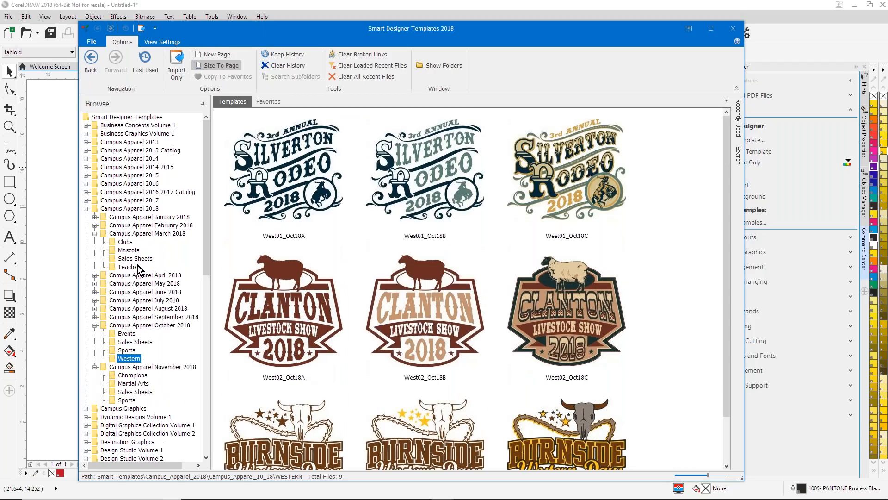
click(128, 267)
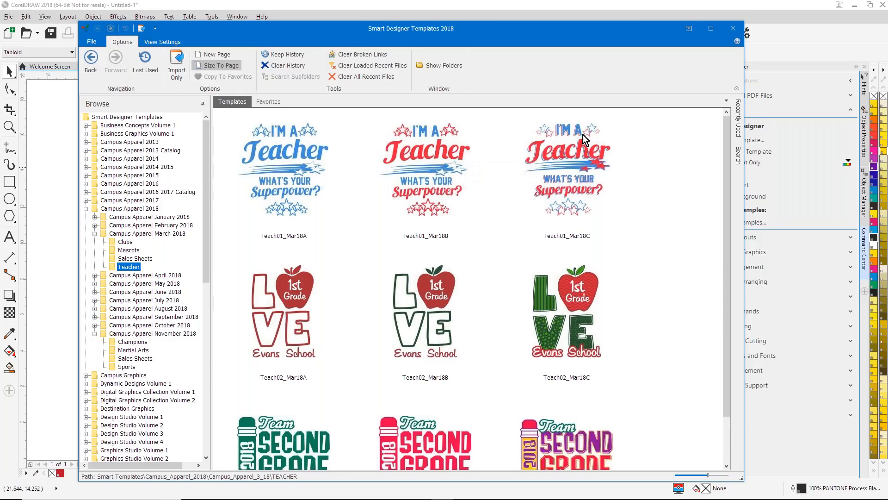
scroll(579, 349, down, 1)
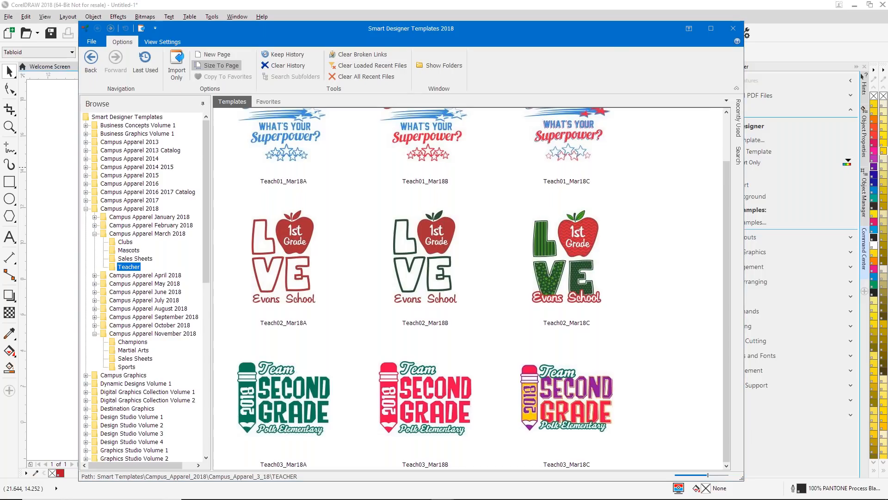
- Load the VB_c05 template from the Vines Bold set of the two-color designs in Smart Monograms 2
click(87, 209)
scroll(92, 323, down, 3)
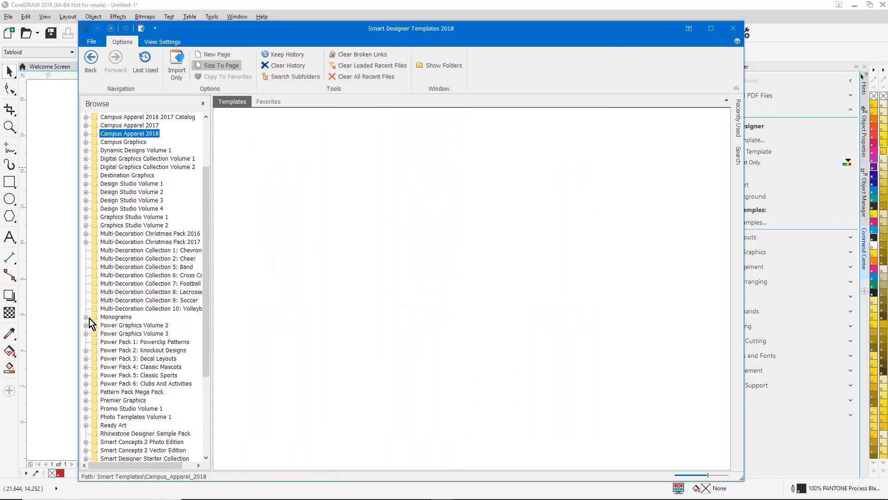
click(85, 317)
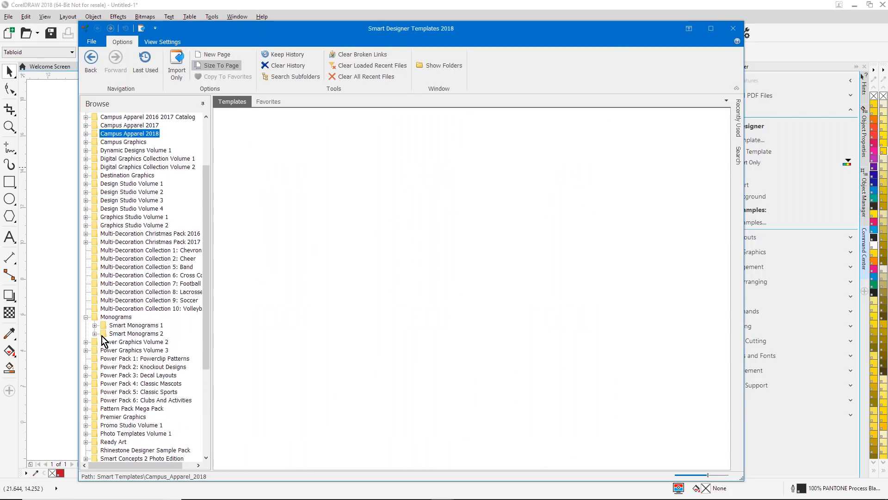
click(94, 333)
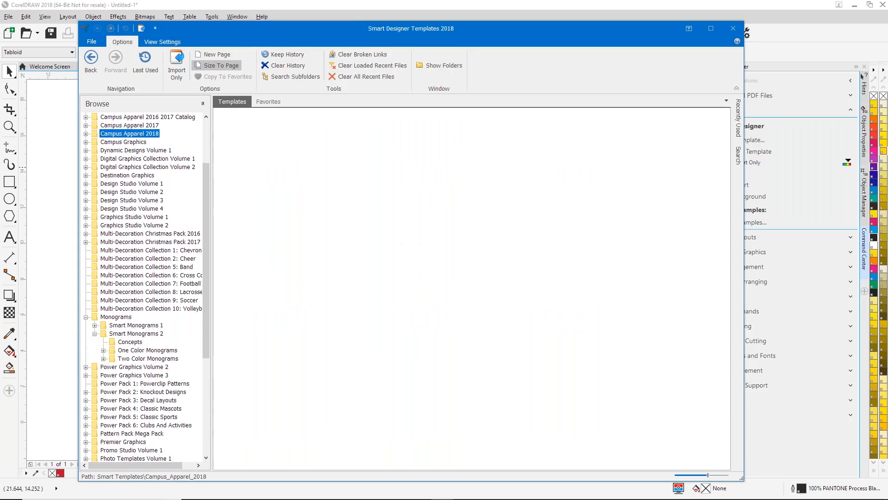
click(104, 359)
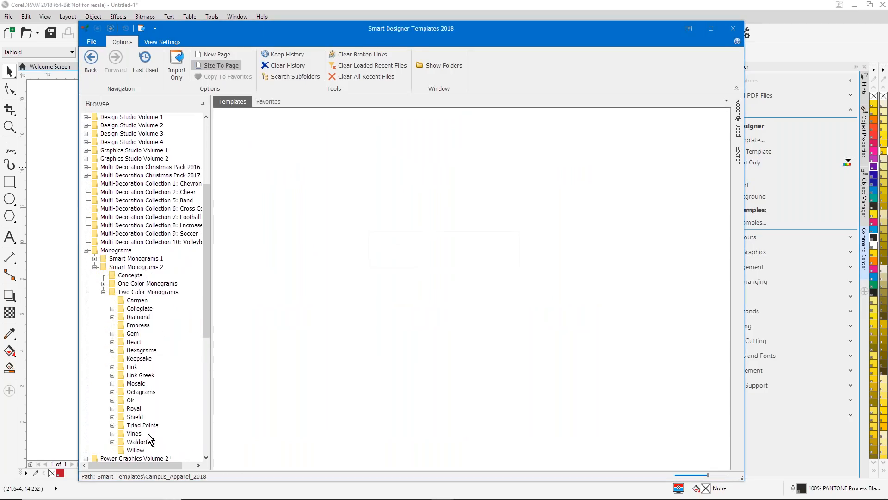
scroll(147, 436, down, 1)
click(112, 408)
click(162, 409)
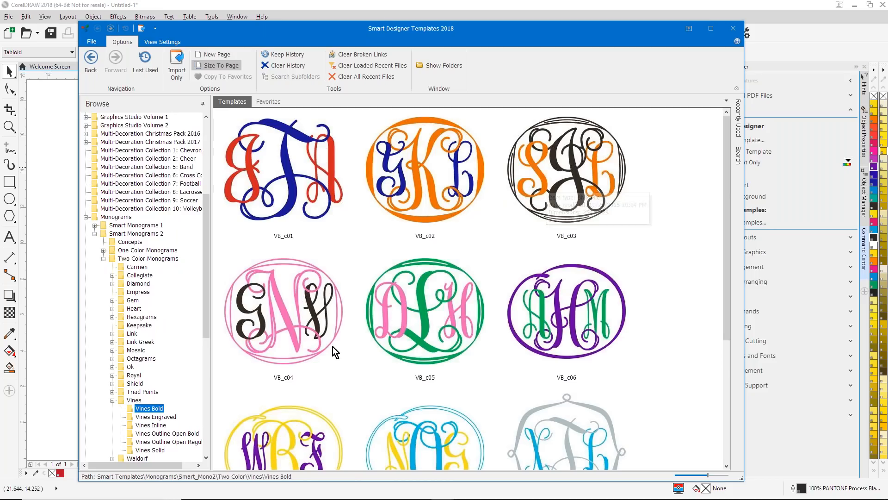
double_click(414, 315)
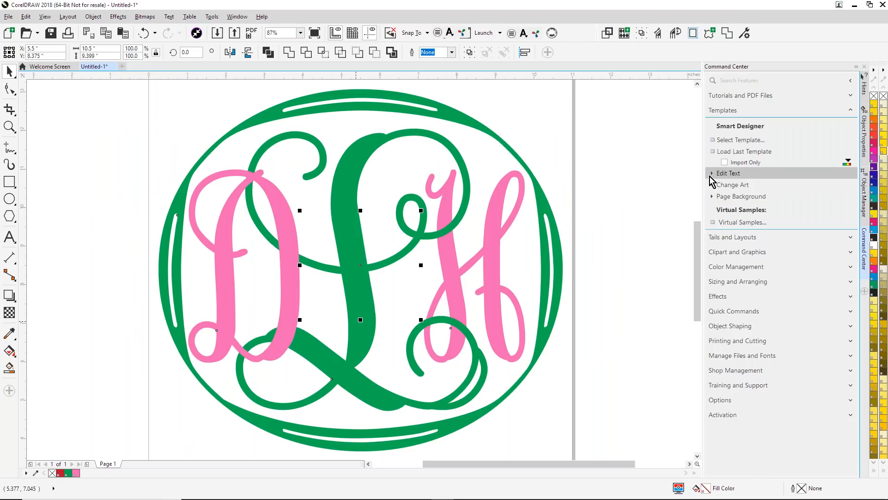
- Change the monogram's middle letter to A and its last letter to S, and apply the new text
click(711, 177)
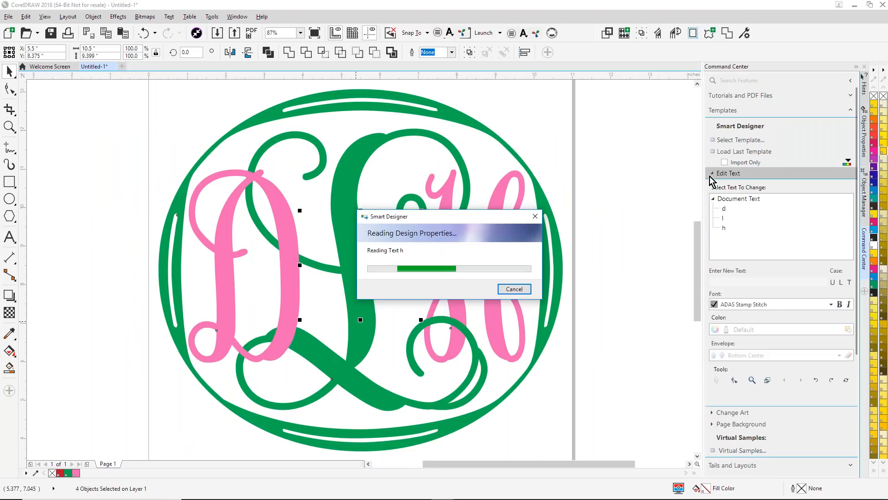
click(727, 222)
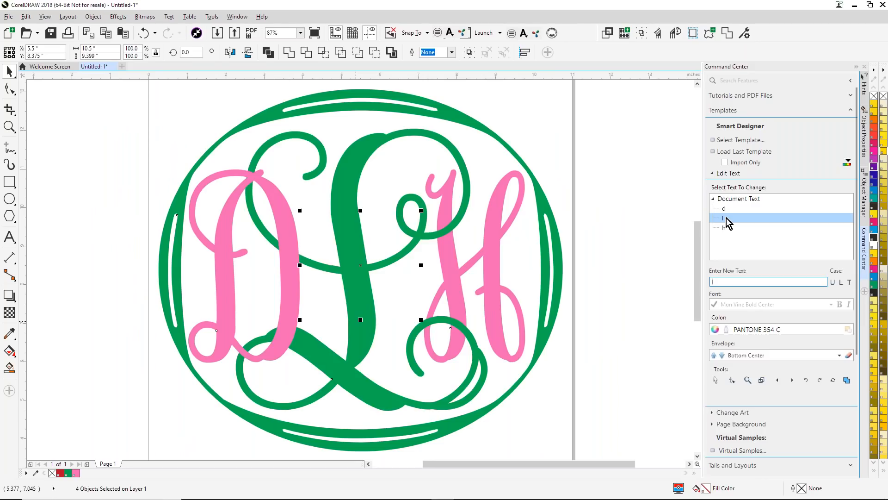
click(726, 227)
text(s)
click(847, 380)
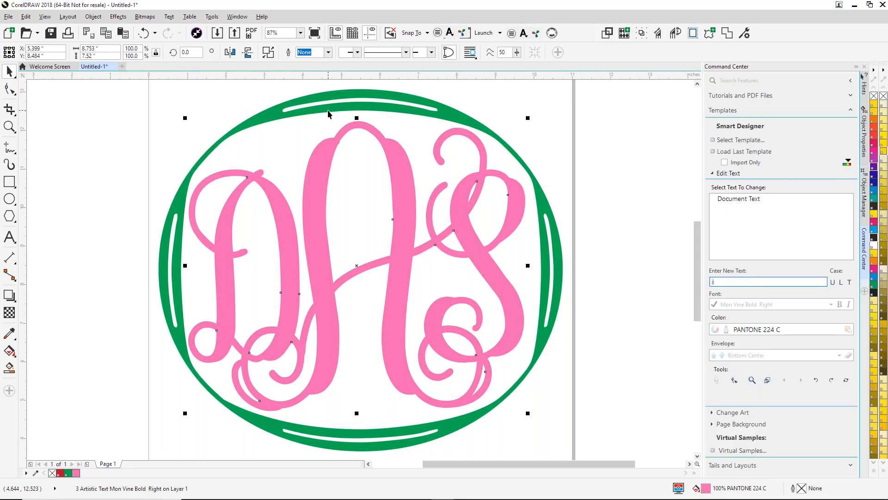
- Delete the whole monogram from the page and collapse the text editing options
double_click(9, 72)
key(Delete)
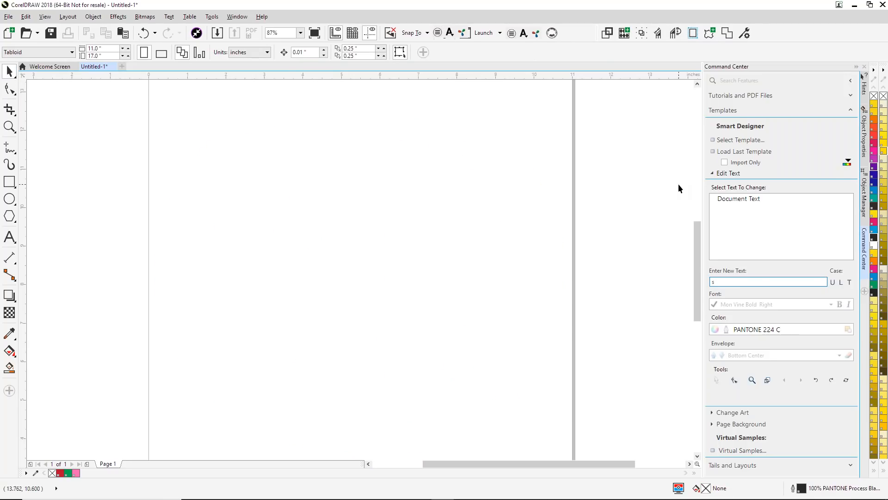
click(713, 173)
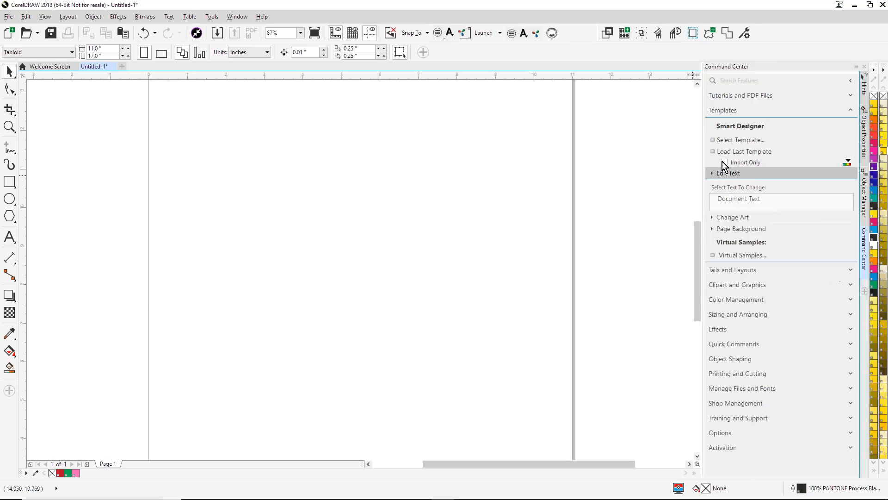
- Reopen the Smart Designer template browser and look through the Decals and Christian And Crowns sets of Pattern Pack Mega Pack
click(740, 140)
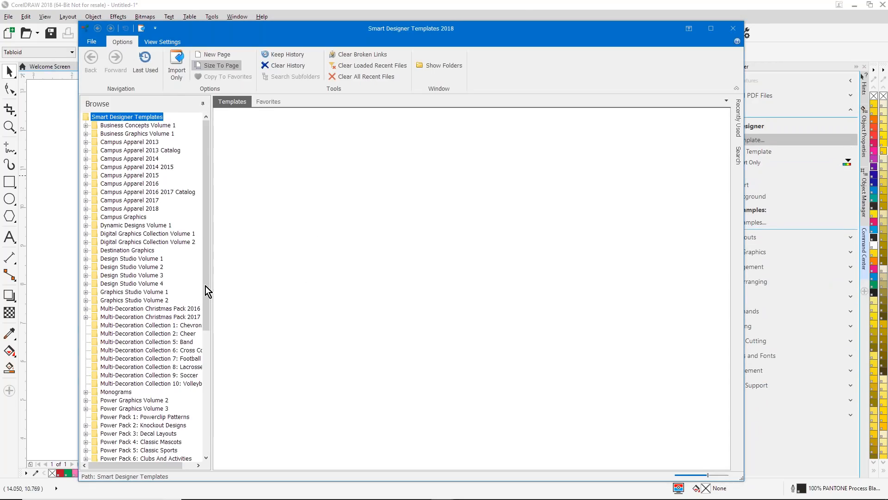
scroll(209, 313, down, 7)
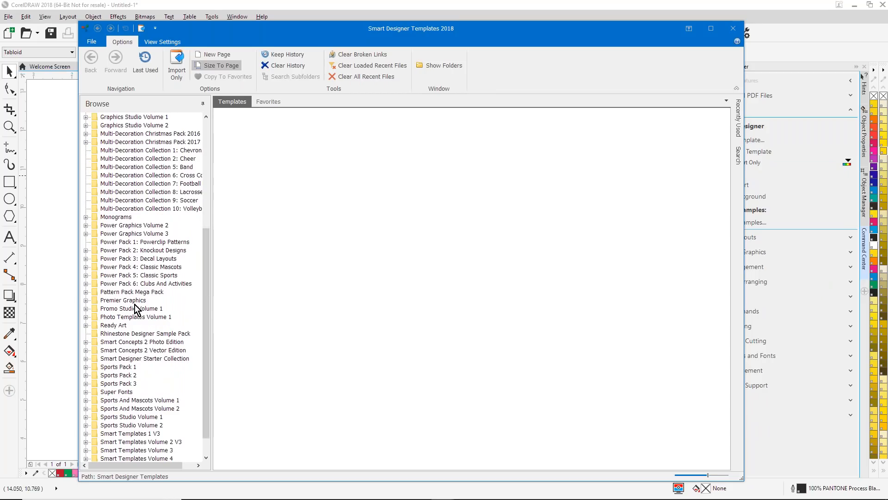
click(86, 292)
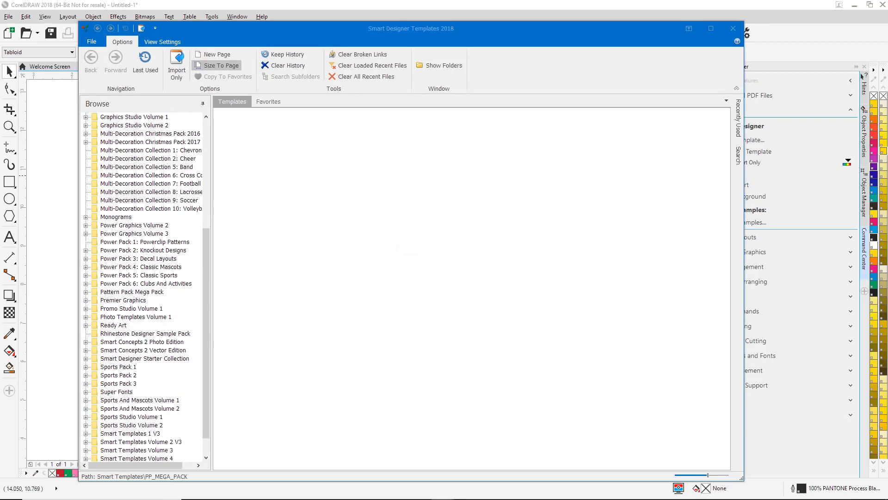
click(162, 324)
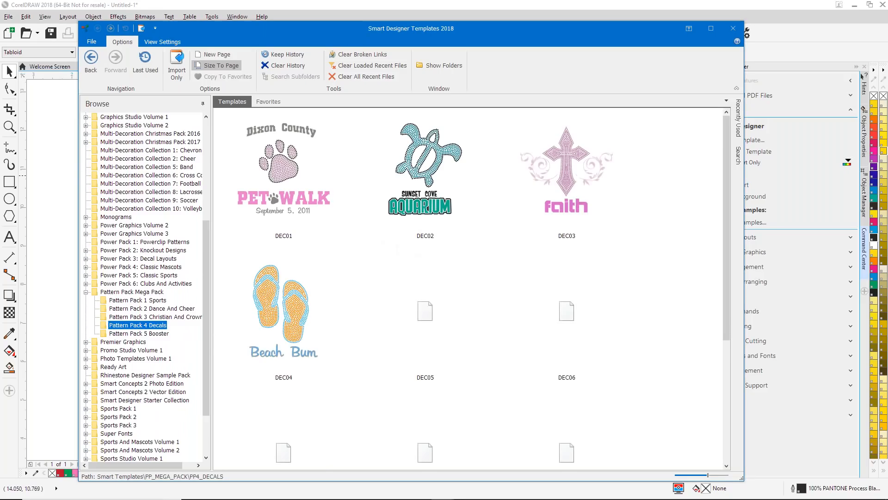
click(158, 317)
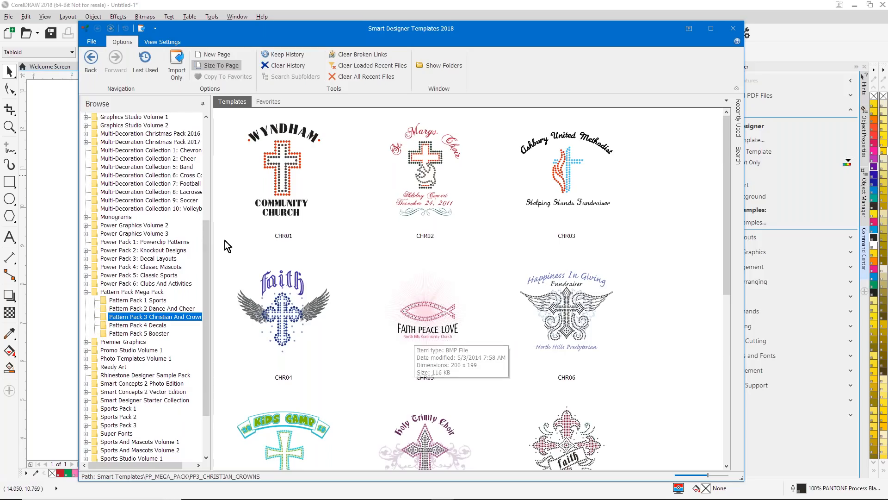
- Look through the Winter Sports and Veterinary templates of Premier Graphics Winter 2018
click(86, 342)
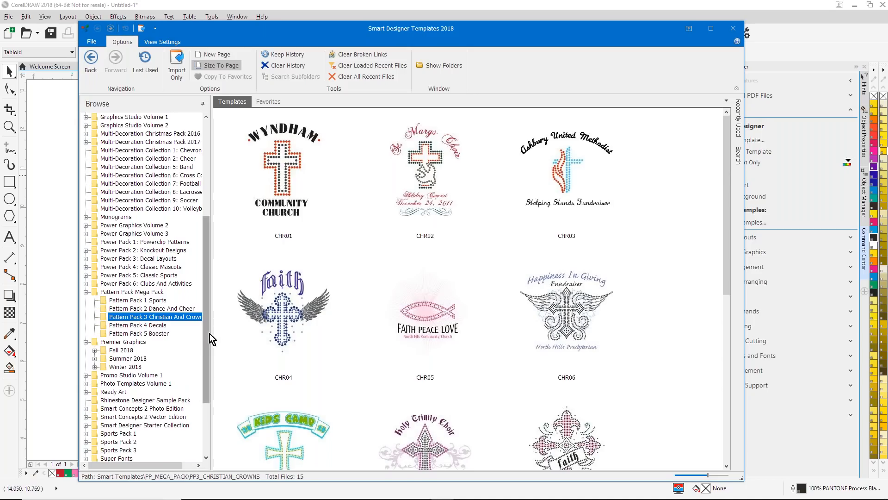
drag(207, 339, 207, 398)
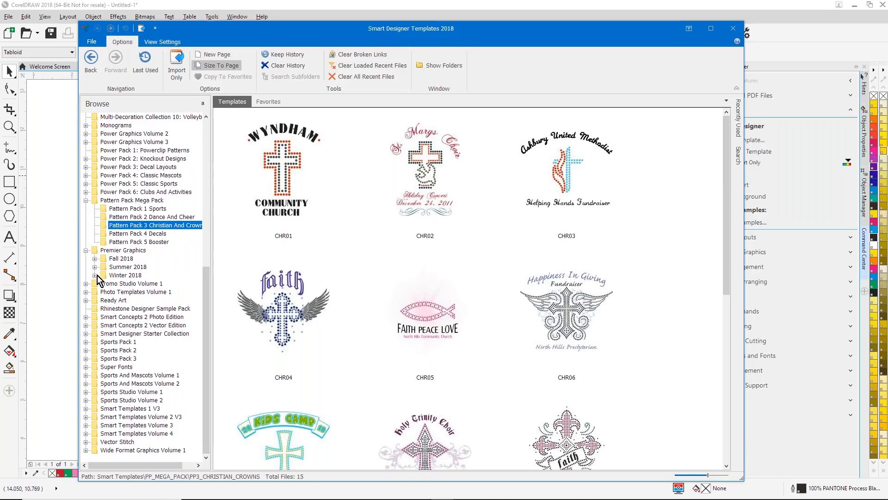
click(94, 275)
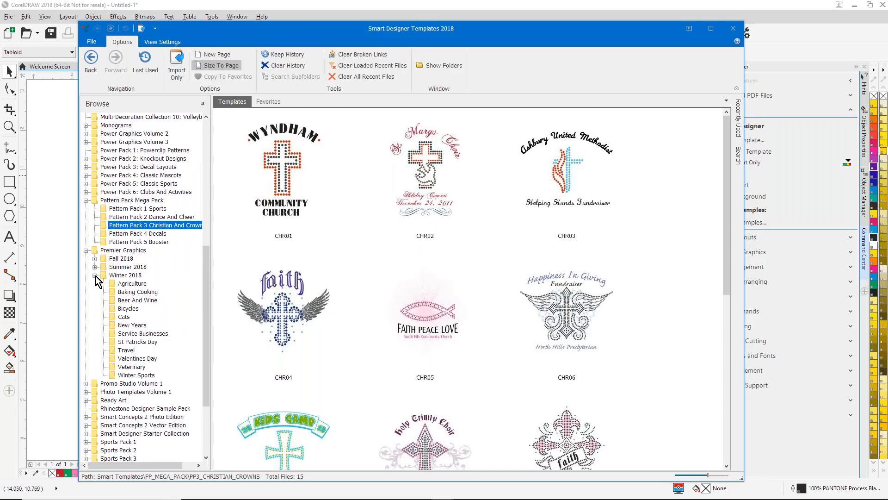
click(138, 376)
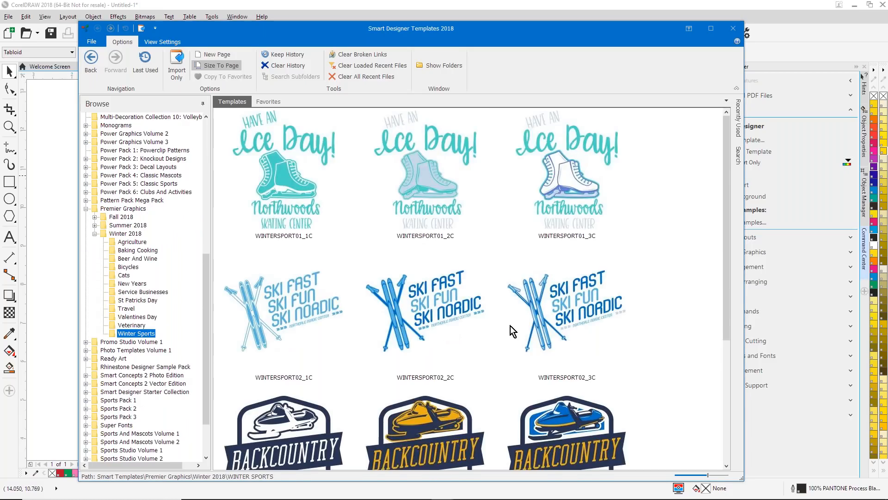
click(135, 325)
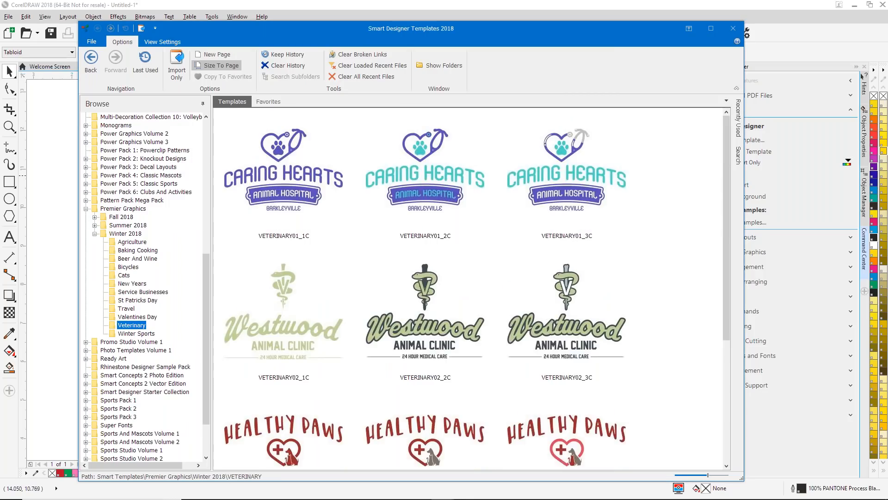
scroll(562, 276, down, 3)
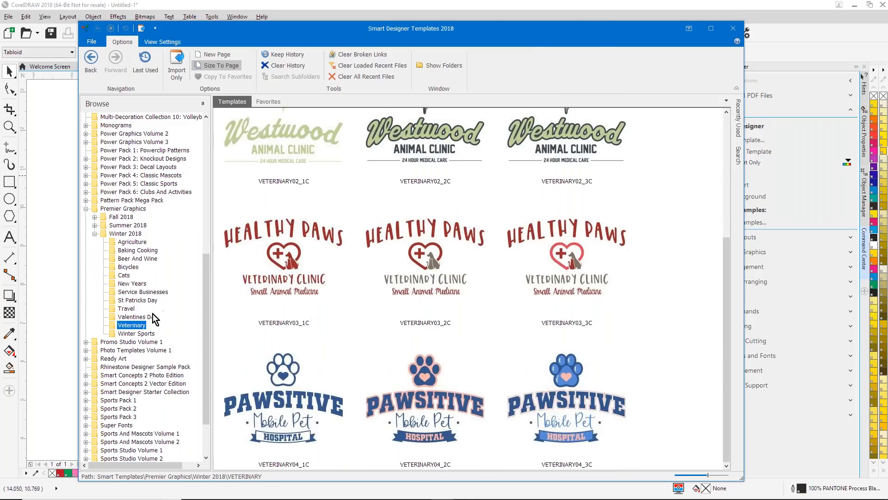
- Look through the Valentines Day, Travel, Service Businesses and St Patricks Day templates of Premier Graphics Winter 2018
click(137, 317)
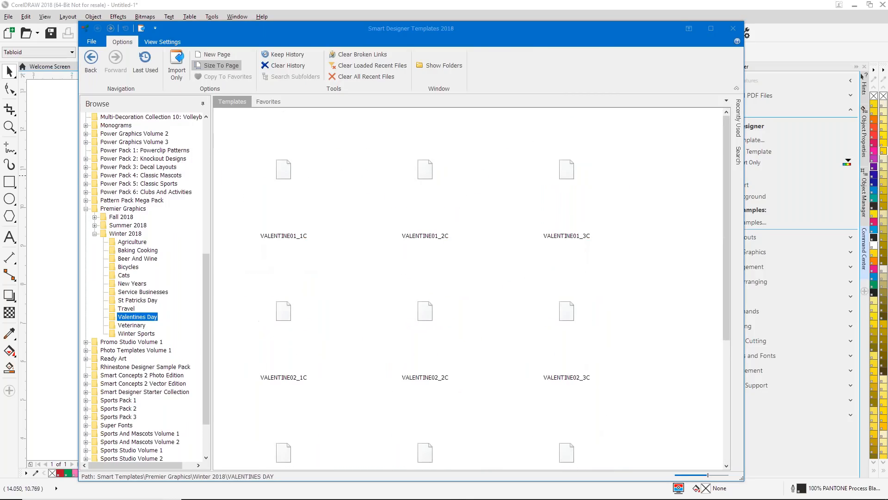
click(129, 309)
click(132, 317)
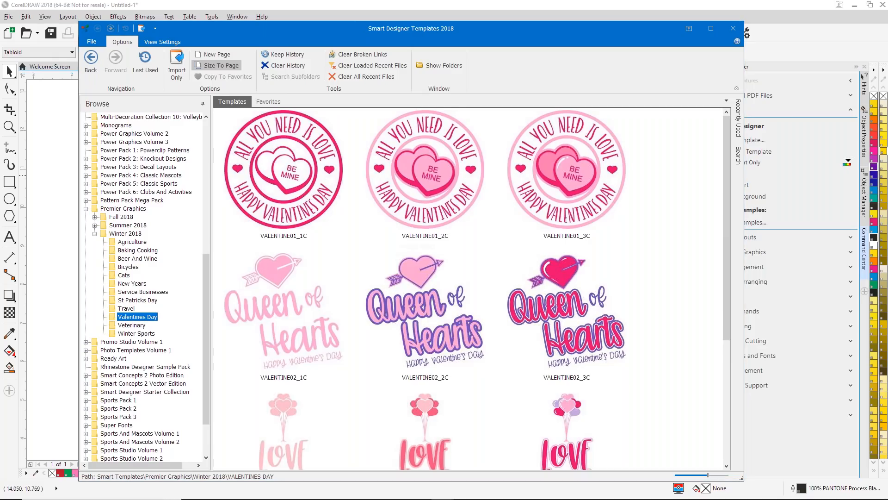
click(128, 308)
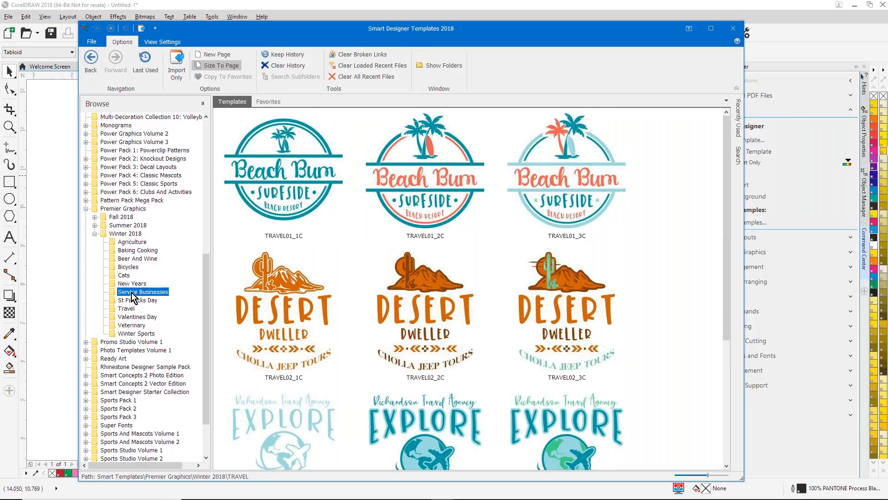
click(138, 292)
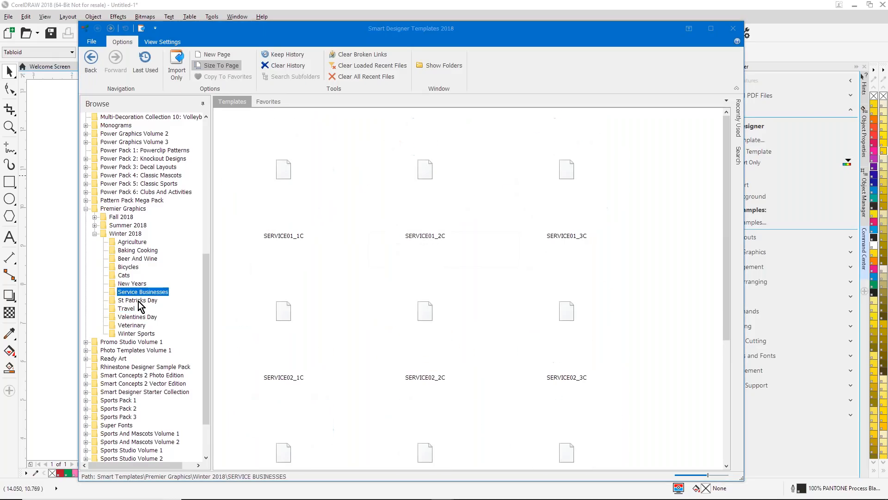
click(140, 300)
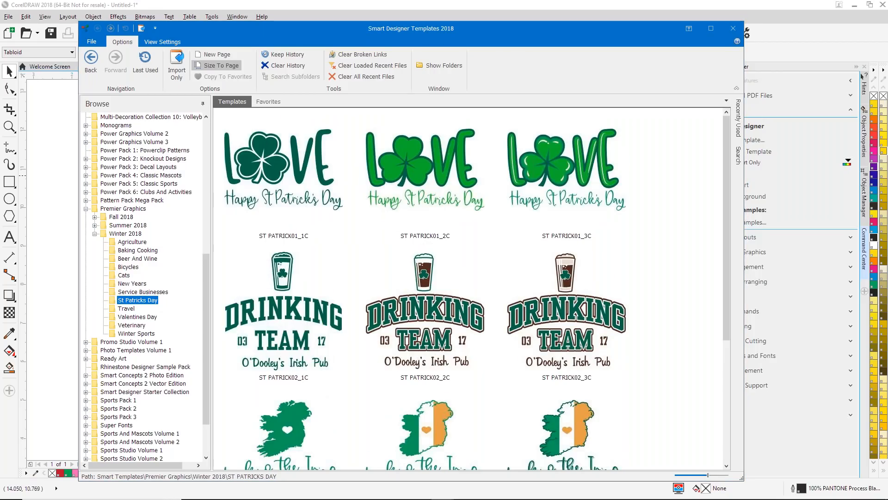
- Look through the New Years, Cats, Bicycles and Beer And Wine templates of Premier Graphics Winter 2018
click(132, 283)
click(123, 275)
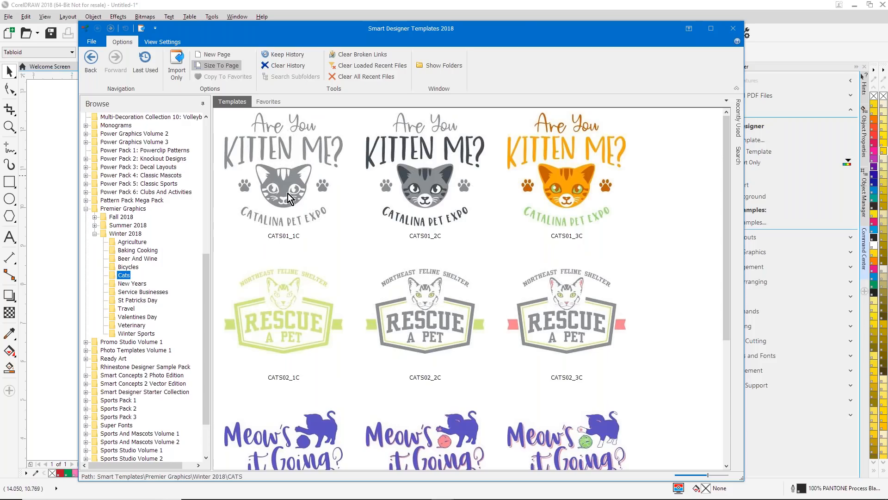
click(131, 267)
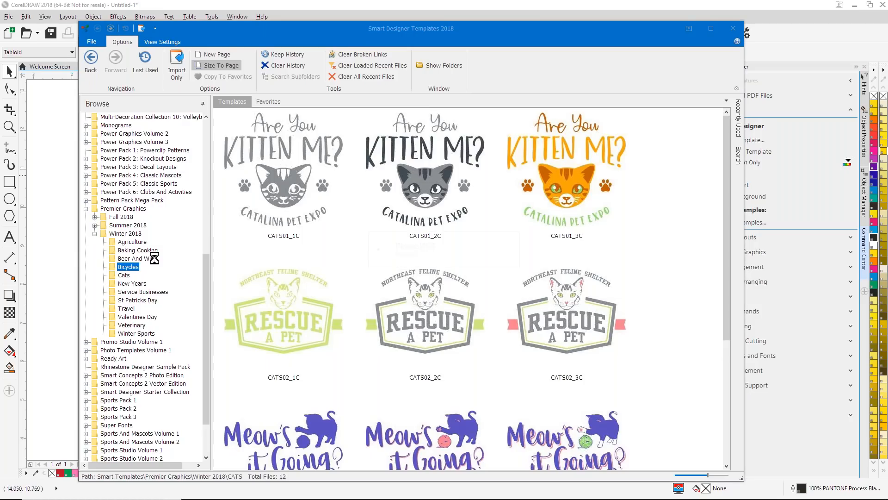
click(146, 258)
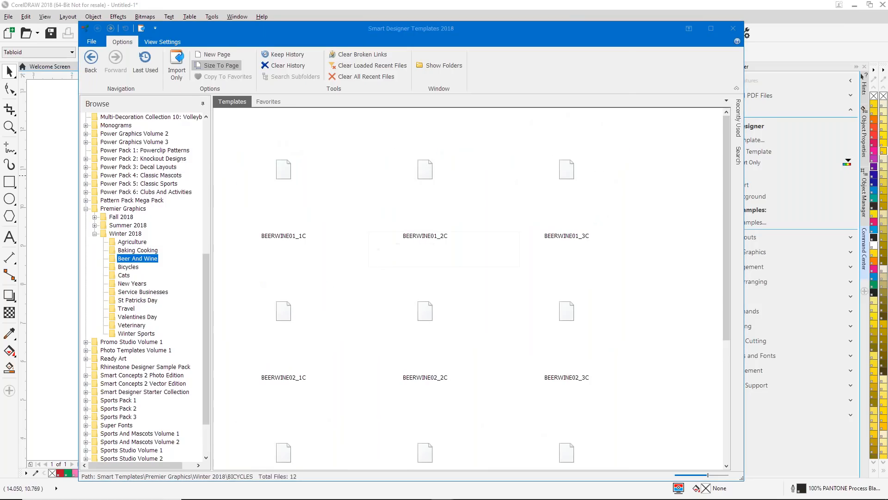
- Load the CULINARY02_3C "Bake Like a Boss" template from the Baking Cooking set onto the page
click(139, 250)
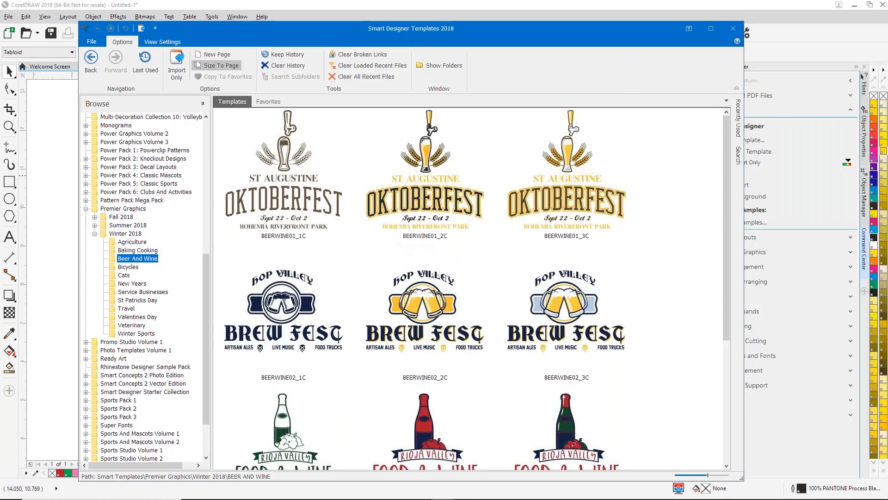
scroll(573, 274, down, 3)
scroll(573, 273, up, 3)
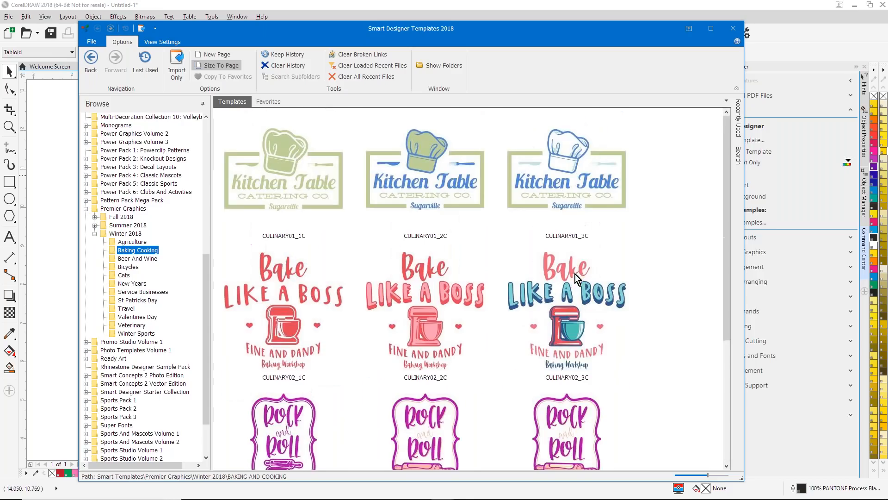
double_click(580, 321)
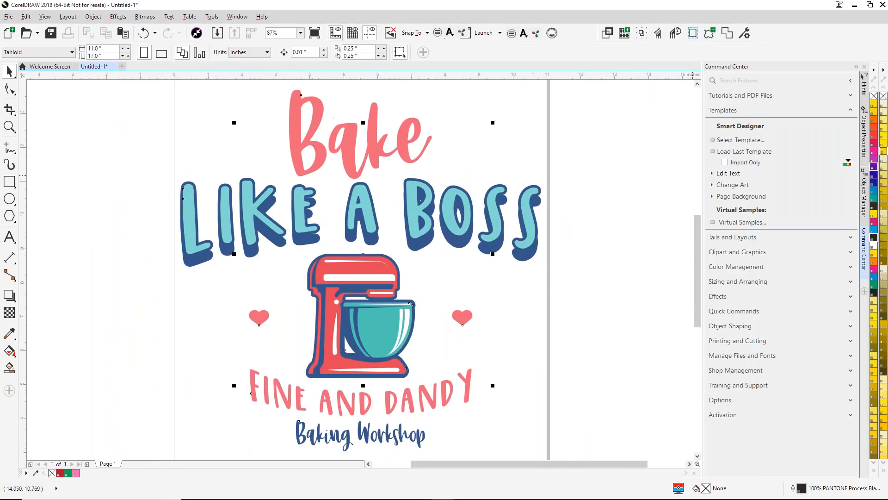
- Replace the template's "FINE AND DANDY" text with the family surname in capitals
click(713, 174)
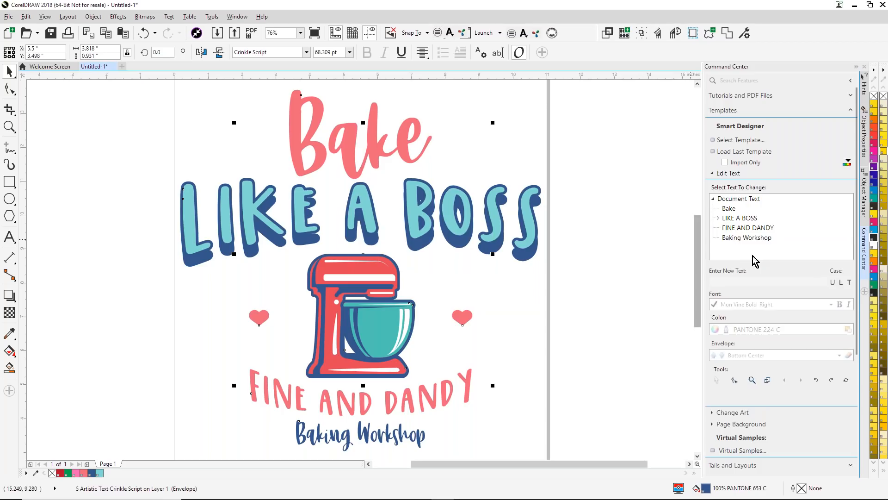
click(734, 230)
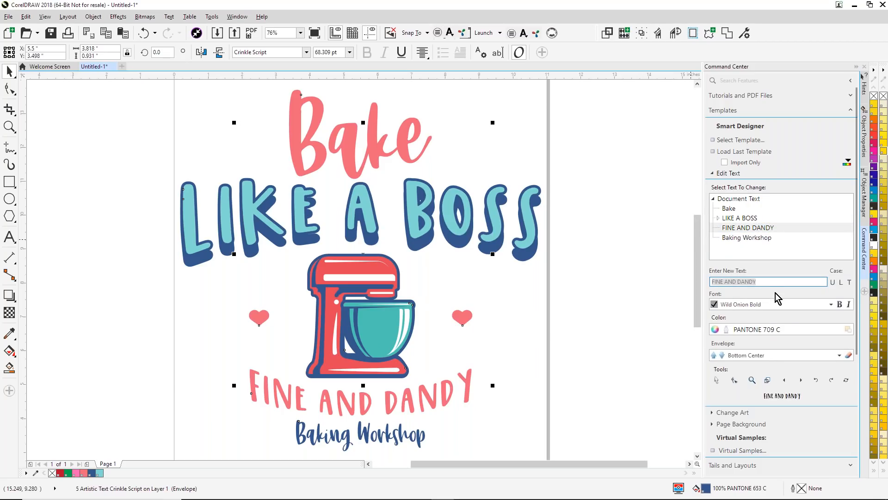
text(MERTENS)
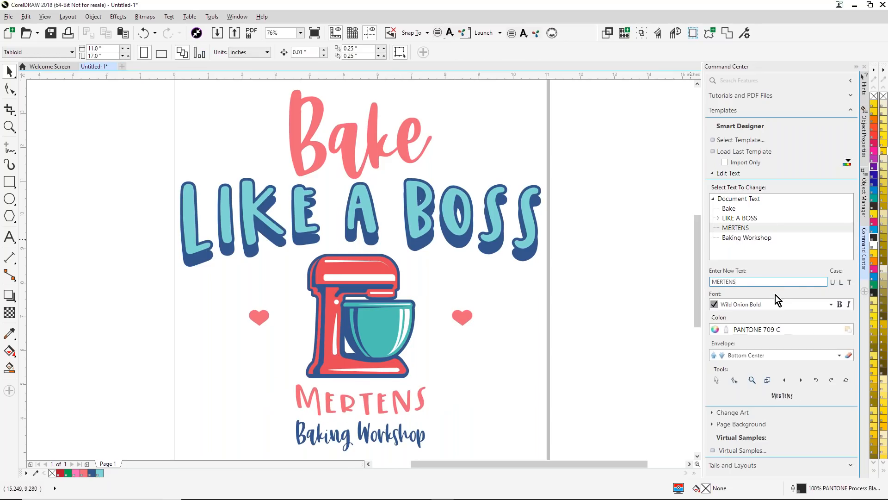
- Replace the template's "Baking Workshop" text with "Family Christmas"
click(728, 239)
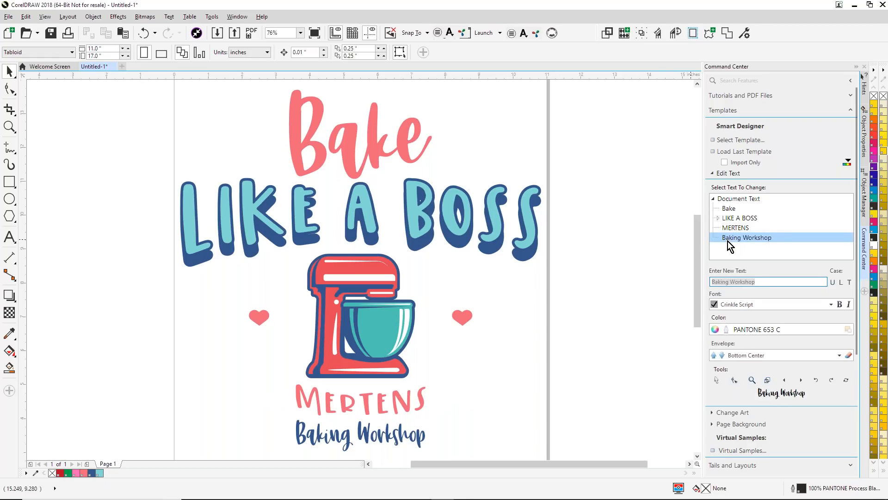
text(Family Chris)
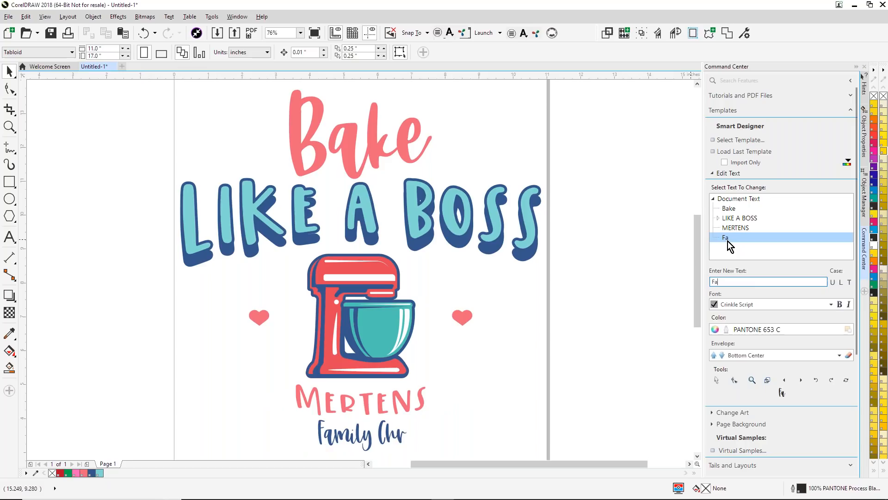
text(mas)
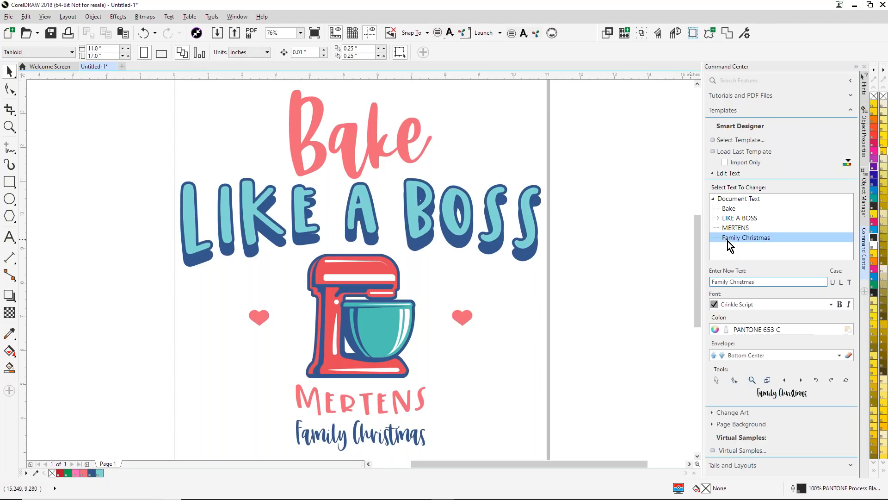
- Enlarge the surname line under the mixer and widen the "Family Christmas" line to about 6.23 inches
click(327, 399)
drag(293, 400, 238, 389)
drag(360, 382, 360, 375)
click(356, 438)
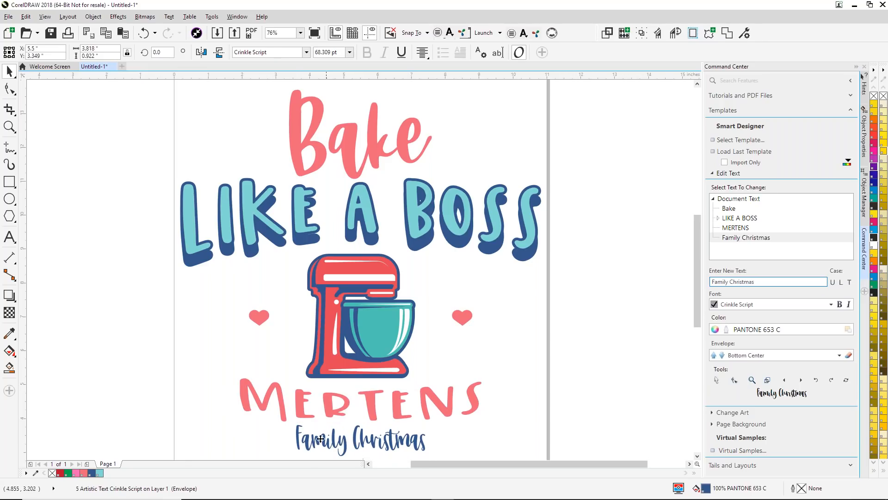
drag(293, 439, 252, 440)
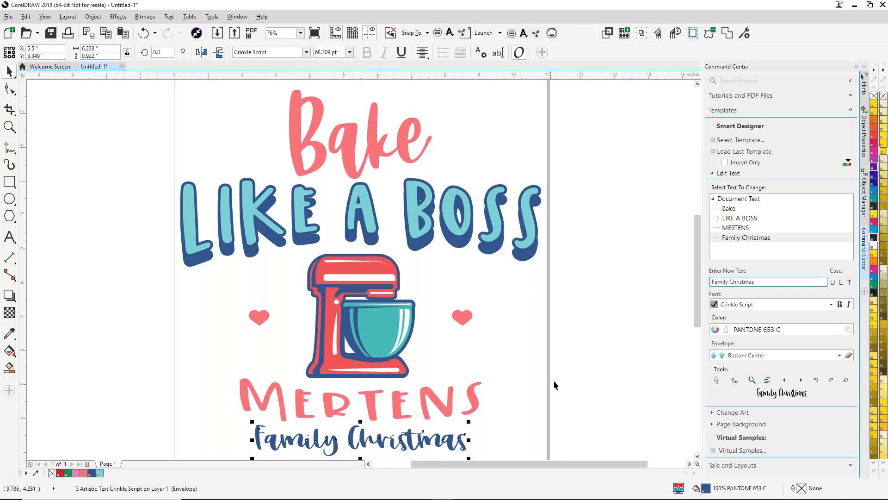
click(556, 379)
- Show the artwork in Wireframe view and place a copy of the whole design to the left of the page
scroll(556, 379, down, 2)
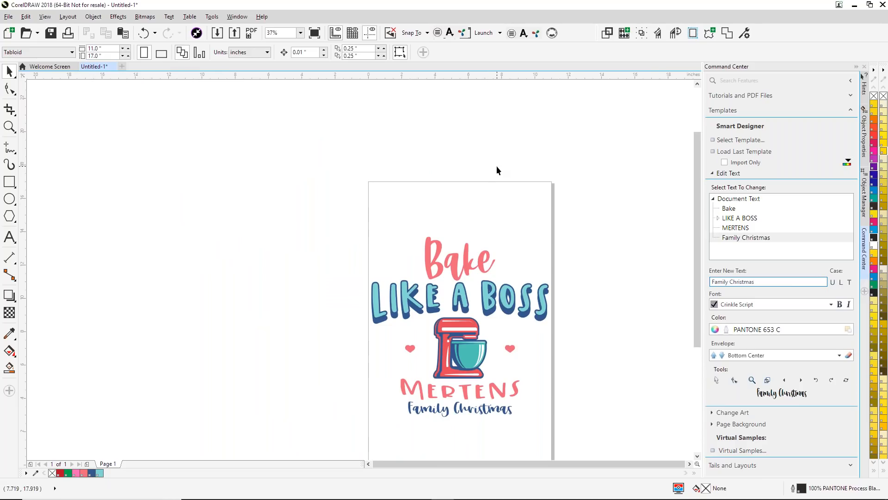
click(45, 17)
click(63, 46)
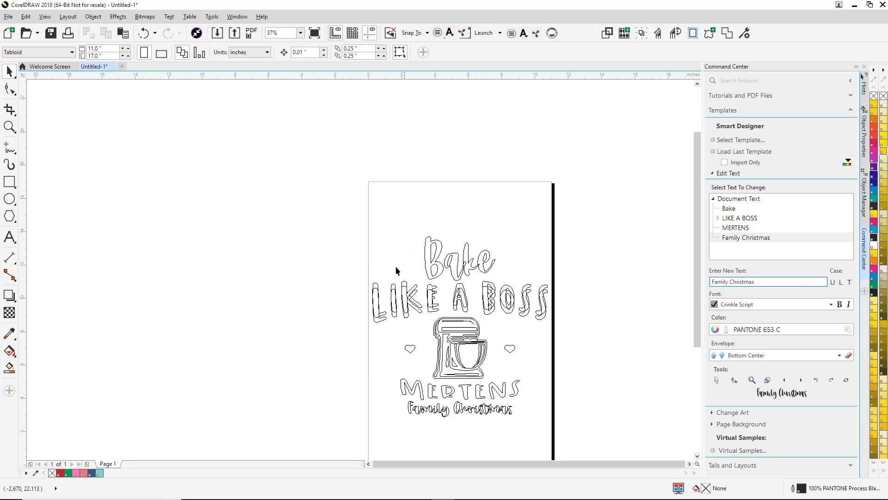
drag(329, 209, 614, 433)
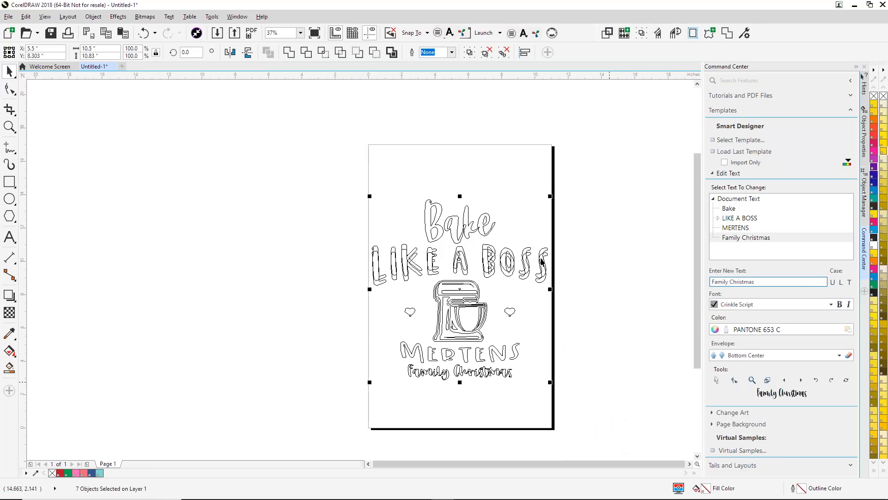
drag(464, 287, 272, 294)
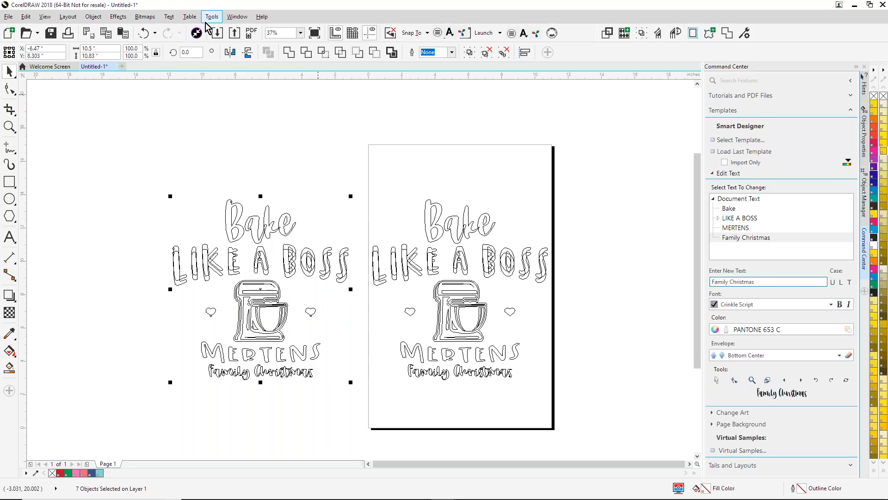
- Convert the copied design to a 300 dpi RGB Color (24-bit) bitmap with anti-aliasing and a transparent background
click(145, 18)
click(159, 32)
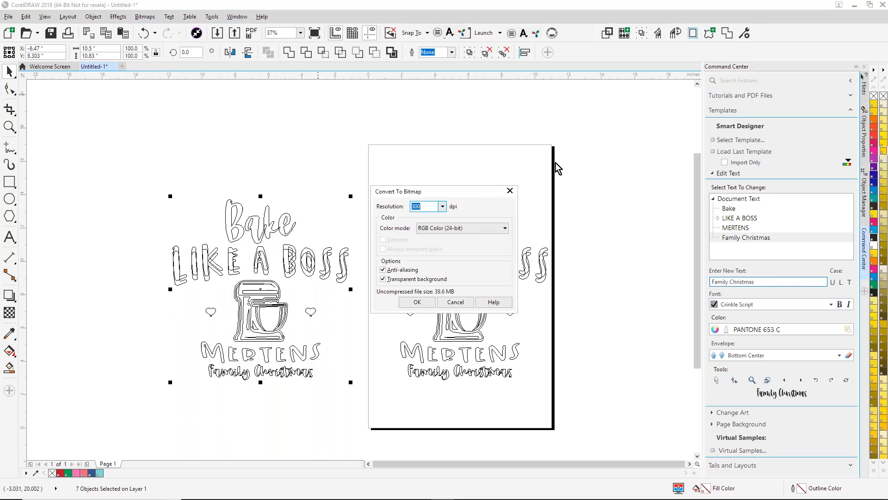
click(418, 303)
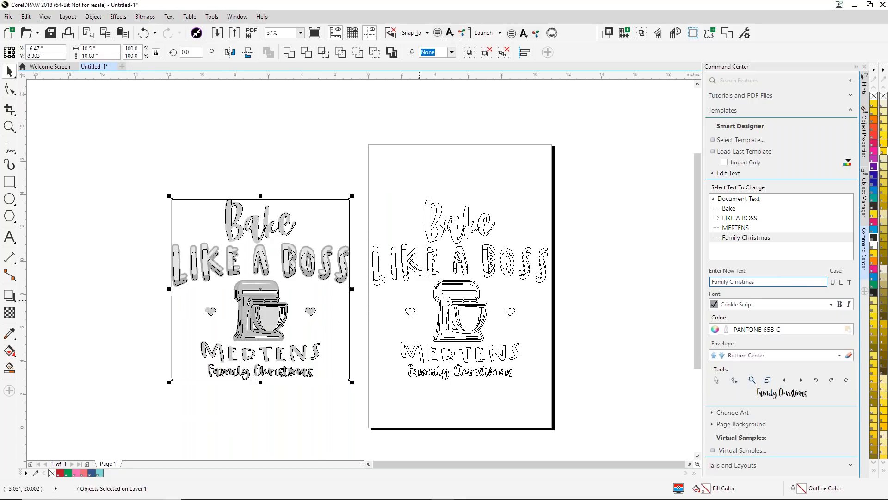
- Switch to Enhanced view and examine the edges of the bitmap copy's "LIKE A" lettering up close
click(9, 127)
drag(189, 229, 260, 294)
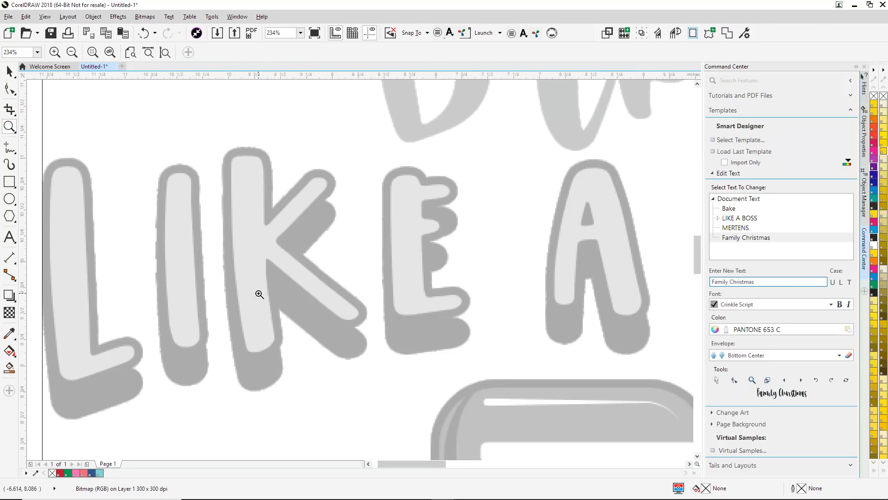
click(46, 16)
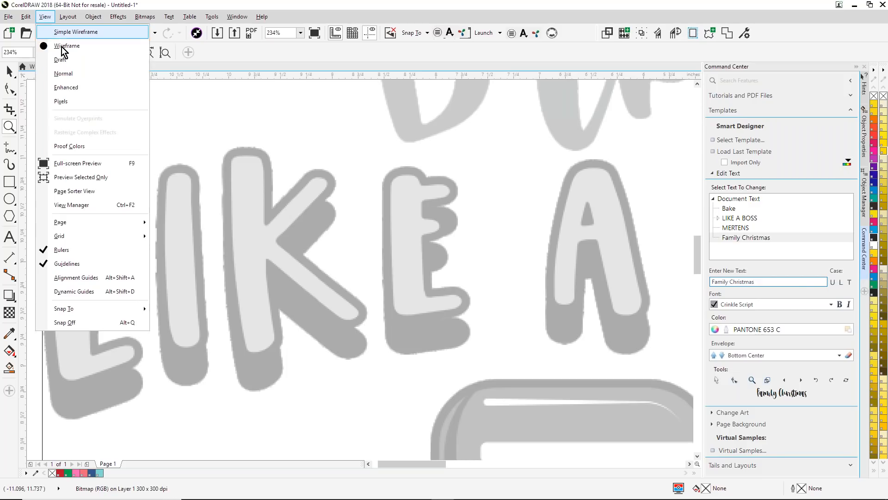
click(67, 88)
scroll(427, 218, down, 2)
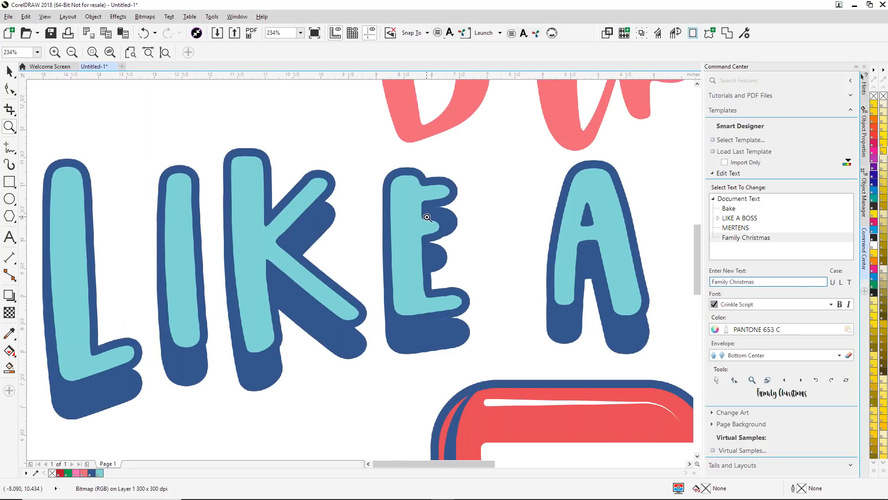
scroll(427, 218, down, 2)
drag(391, 234, 430, 259)
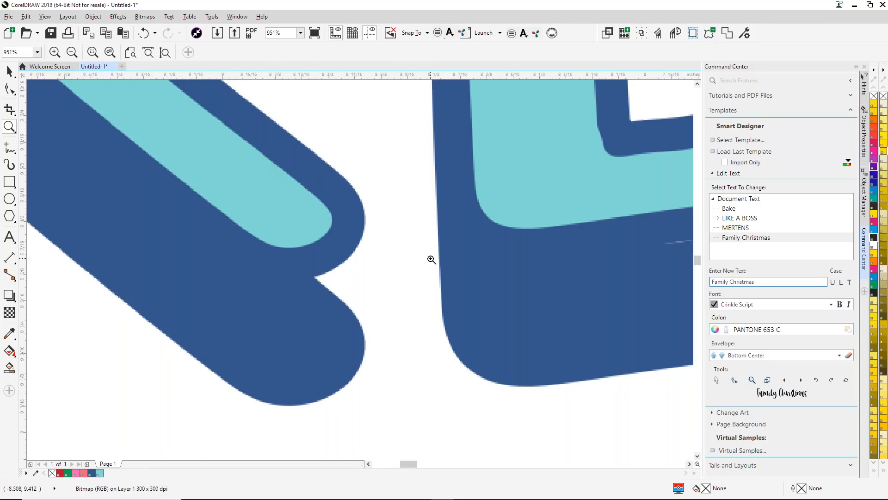
- Undo the bitmap conversion and the design copy, leaving the original artwork selected with the Pick tool
key(ctrl+z)
scroll(431, 259, down, 5)
key(ctrl+z)
scroll(431, 259, down, 3)
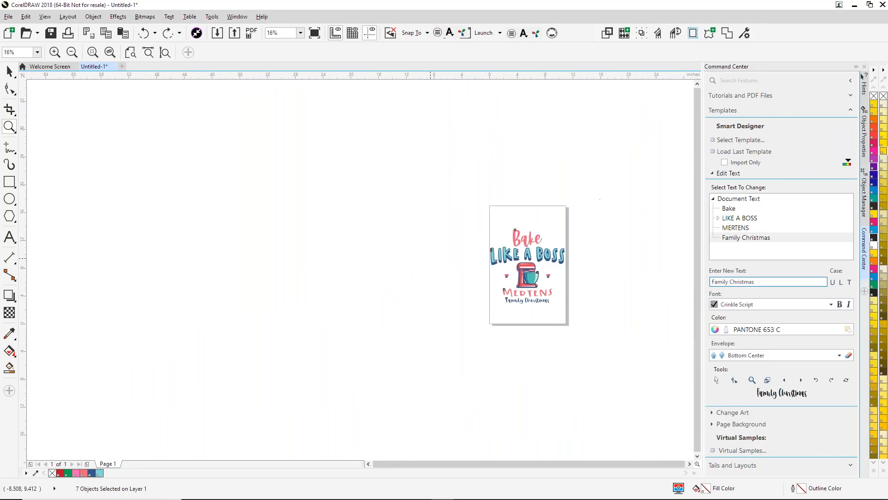
key(shift+F2)
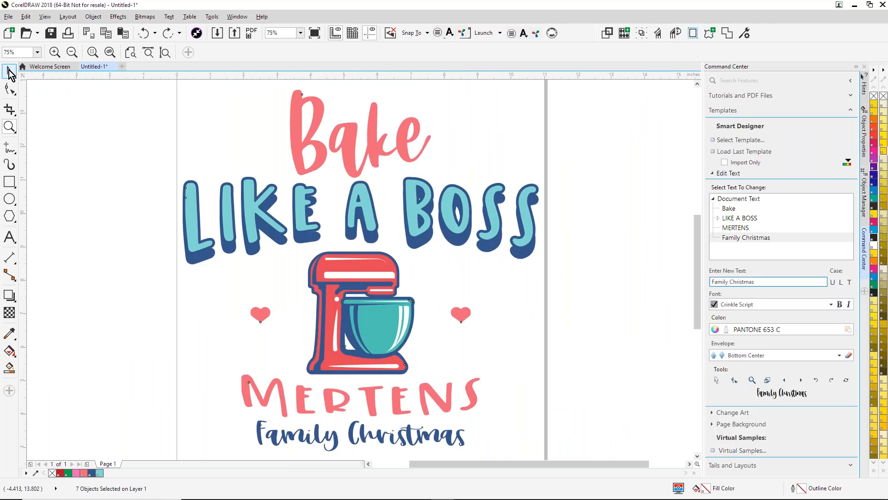
click(9, 72)
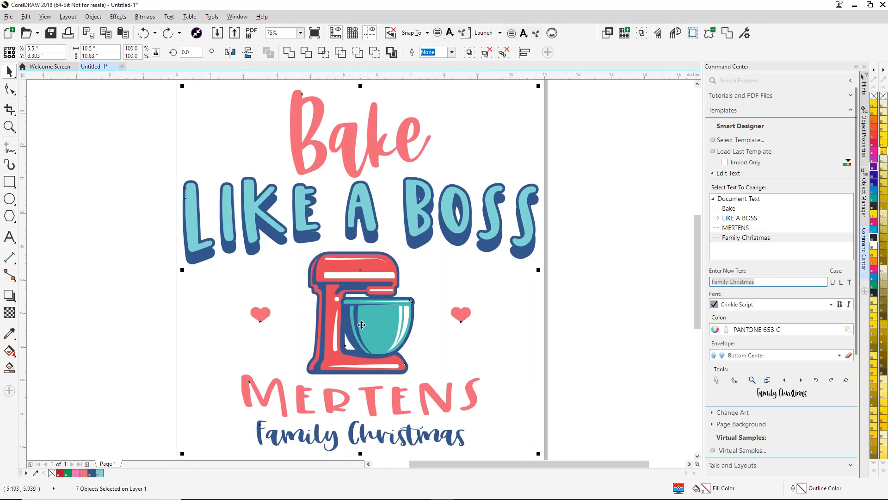
- Open the Modify Colors options in Color Management and review the Pantone colors used in the design
click(848, 163)
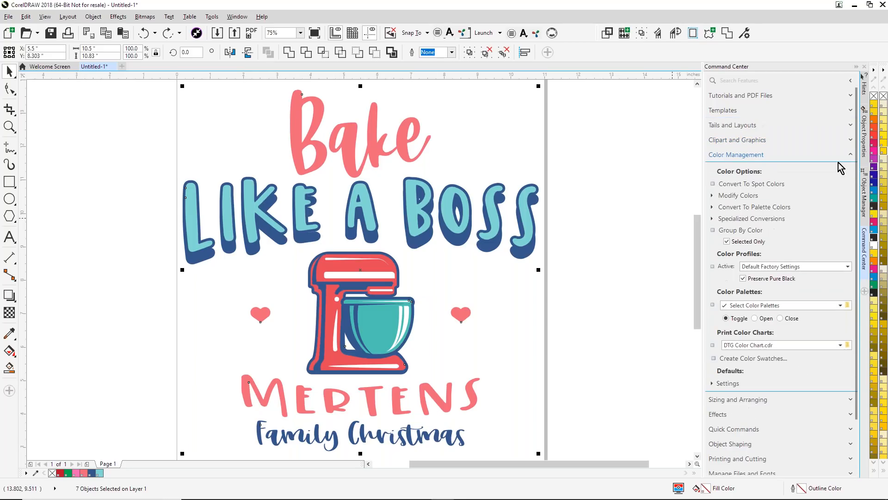
click(713, 195)
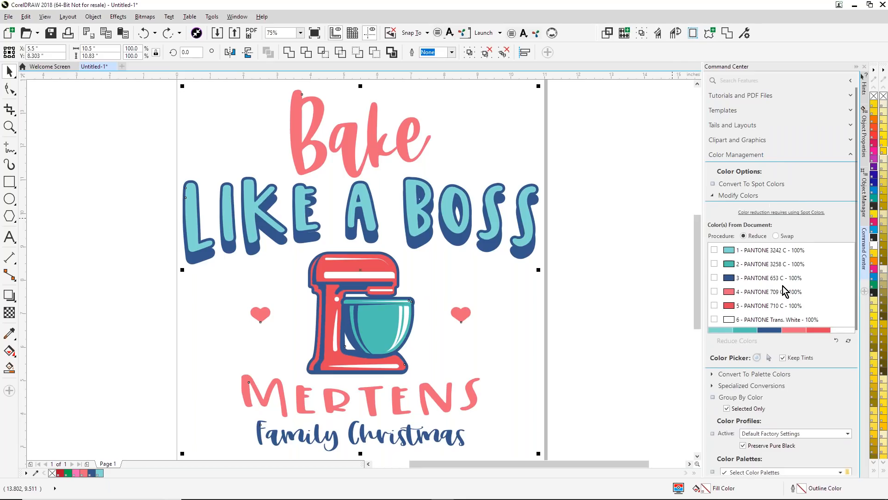
scroll(786, 285, down, 1)
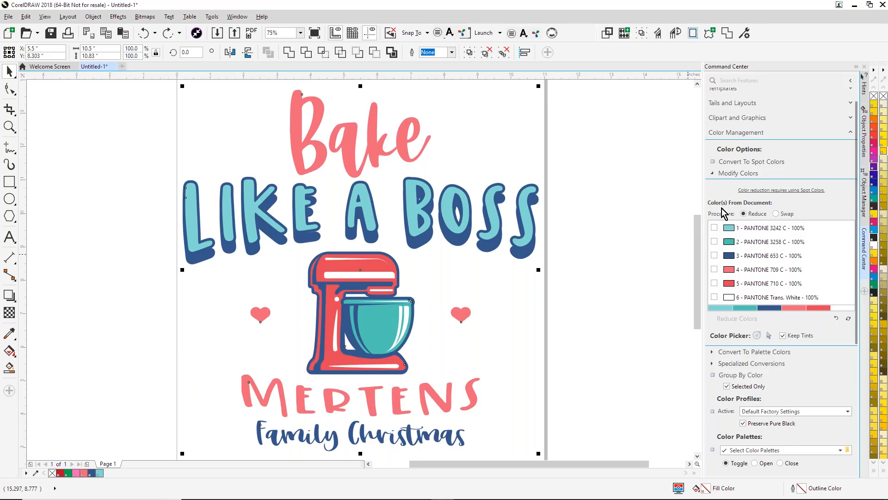
- Reduce the design's colors to PANTONE 3242 C, PANTONE 653 C, PANTONE 710 C and PANTONE Trans. White
click(714, 228)
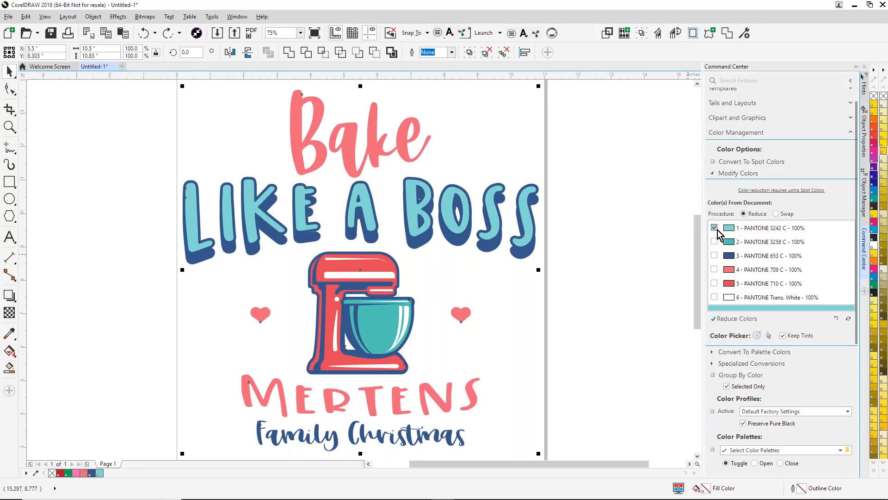
click(715, 256)
click(714, 283)
click(715, 297)
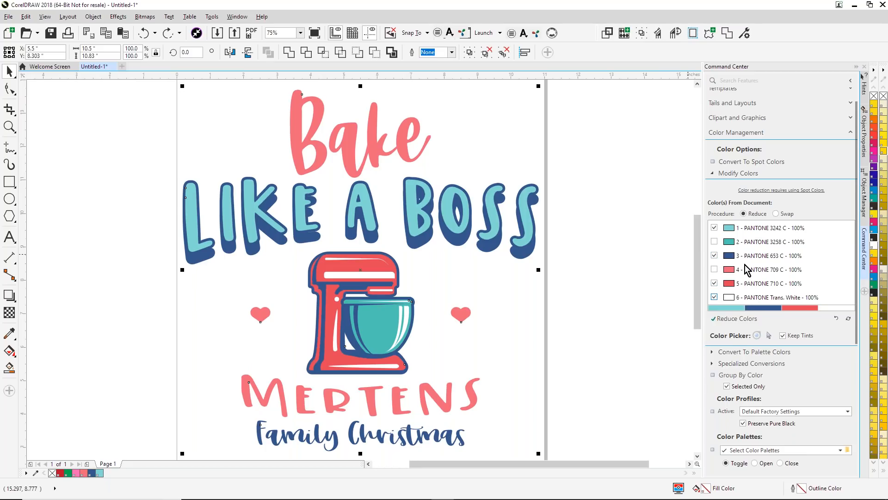
click(737, 318)
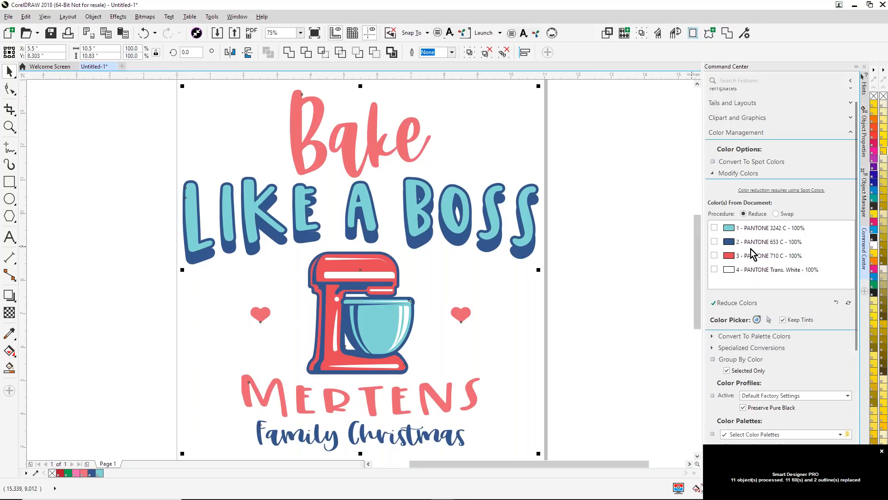
- Swap the design's PANTONE 710 C for PANTONE Red 032 C from the PANTONE solid coated palette
click(776, 214)
click(714, 255)
click(732, 304)
click(330, 187)
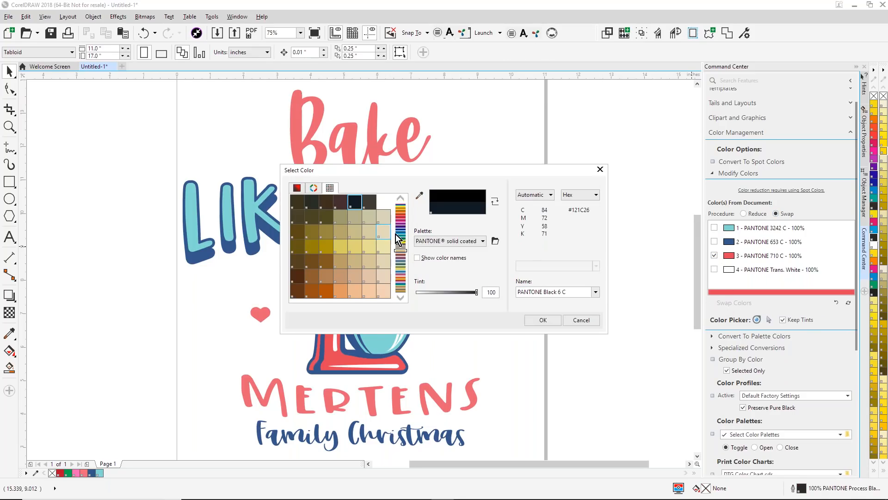
double_click(537, 294)
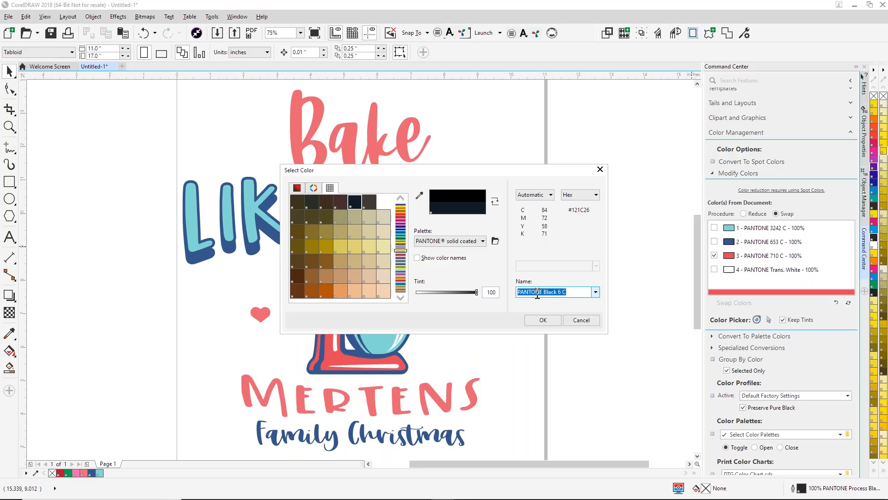
text(PANTONE 032)
drag(404, 248, 405, 202)
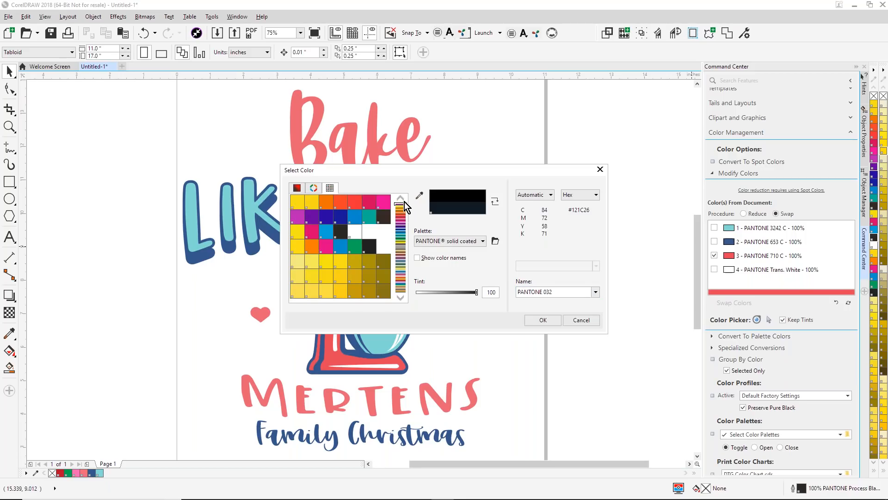
click(359, 201)
click(541, 320)
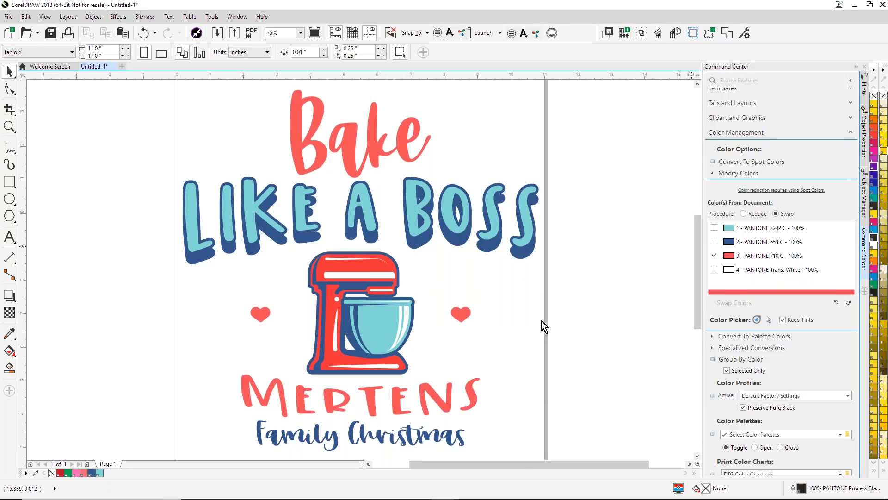
- Swap the dark blue PANTONE 653 C for the dark green PANTONE 3415 C
click(716, 249)
click(737, 310)
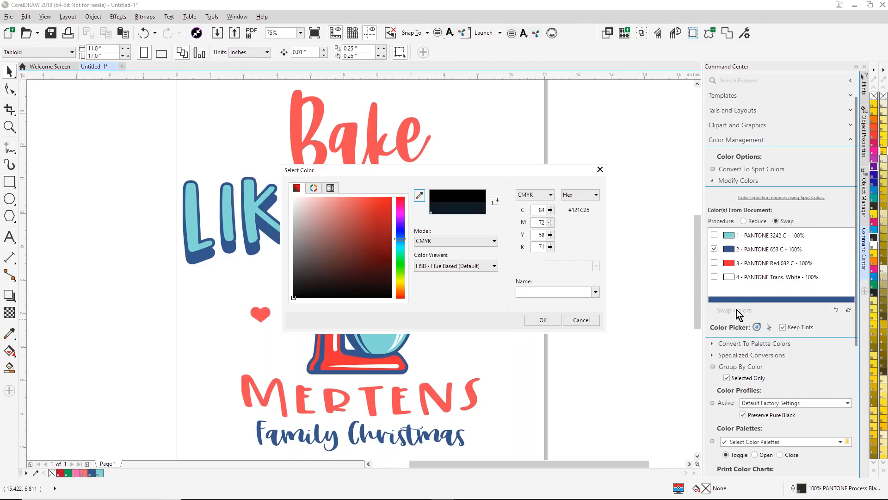
click(330, 187)
click(401, 235)
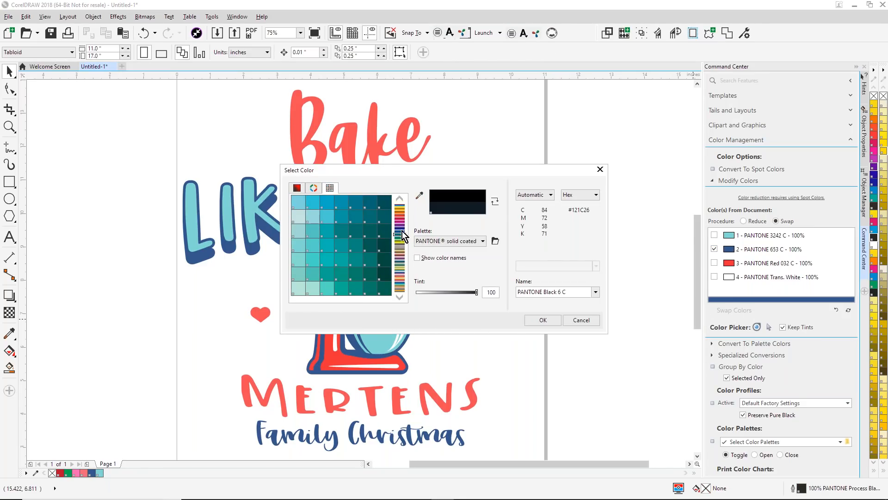
click(401, 235)
click(401, 236)
click(357, 292)
click(545, 321)
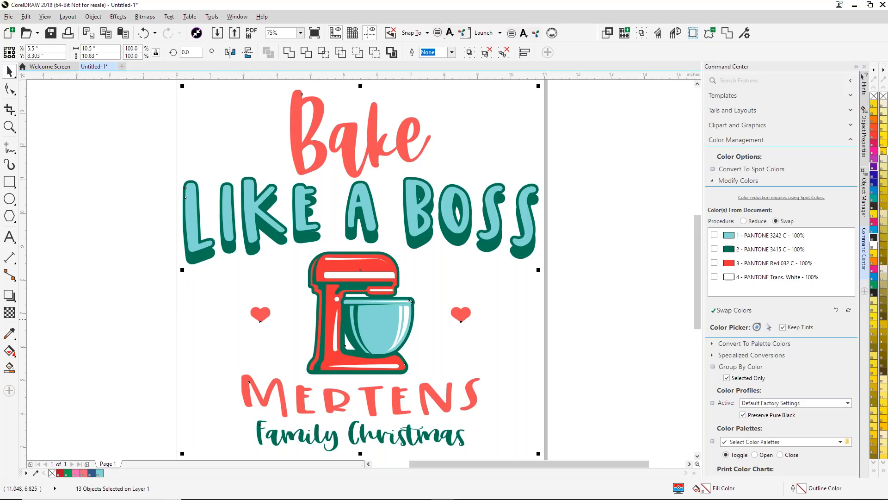
- Swap the light teal PANTONE 3242 C for a 75% tint of PANTONE 3415 C
click(715, 235)
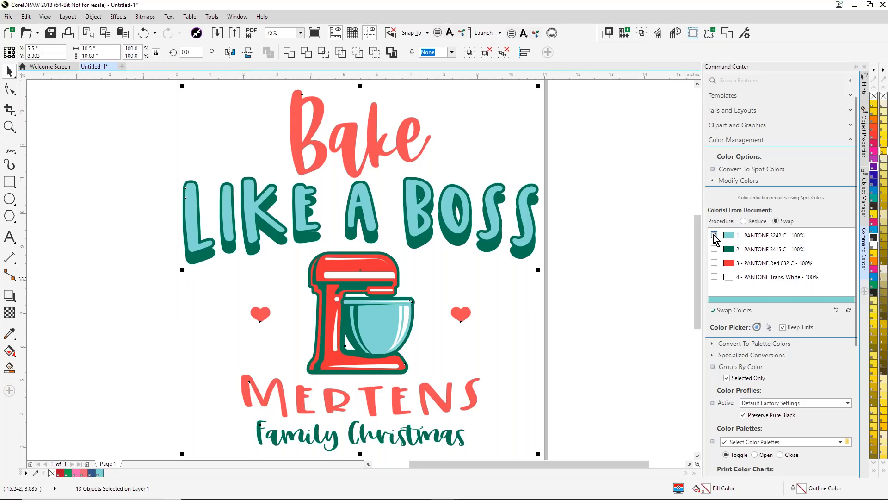
click(715, 235)
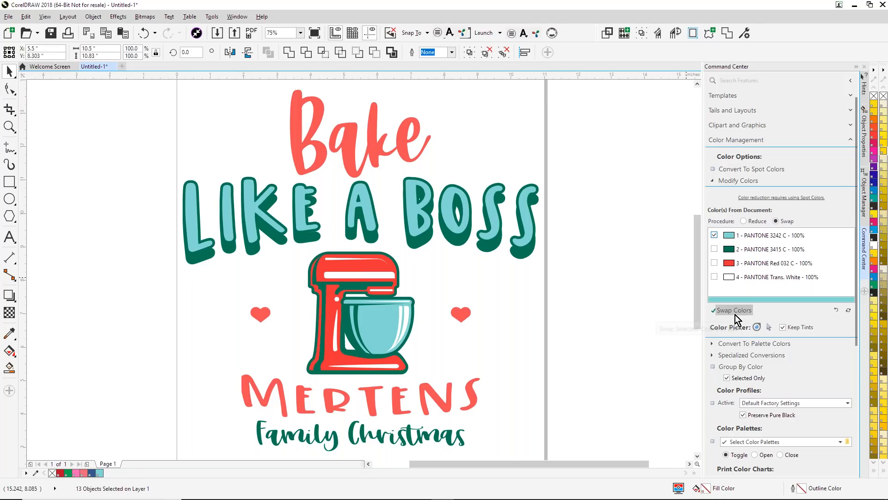
click(735, 314)
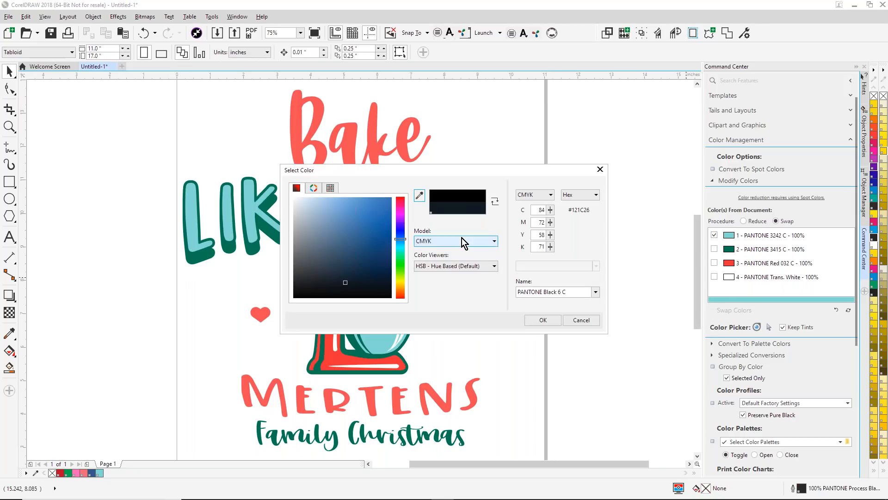
click(330, 188)
triple_click(559, 292)
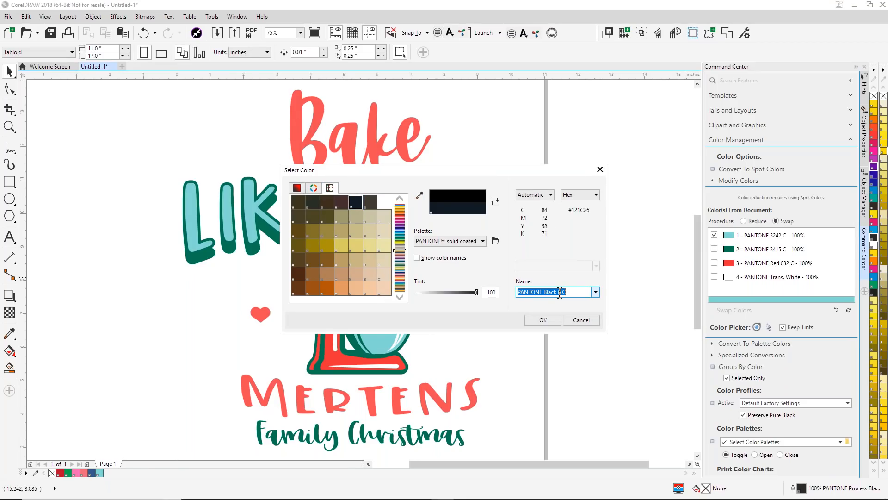
text(3415)
drag(476, 292, 462, 293)
click(550, 322)
click(590, 320)
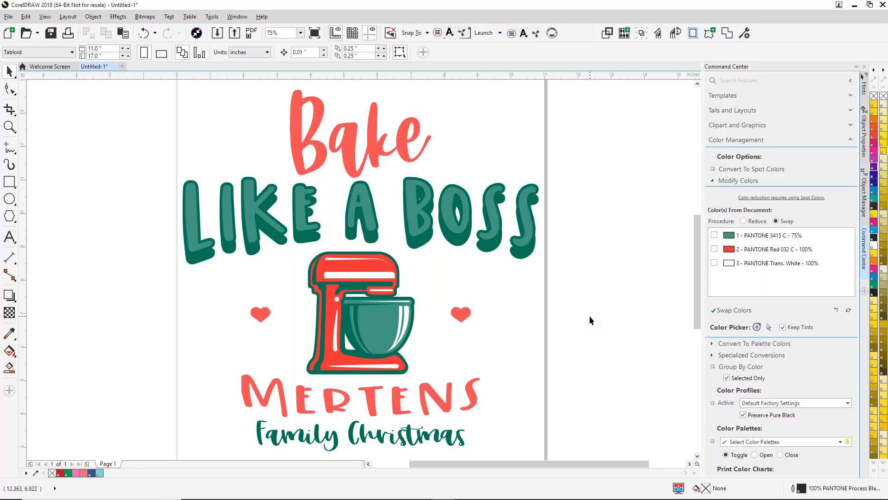
- Select the "LIKE A BOSS" lettering and open the Quick Fills effects for it
click(418, 210)
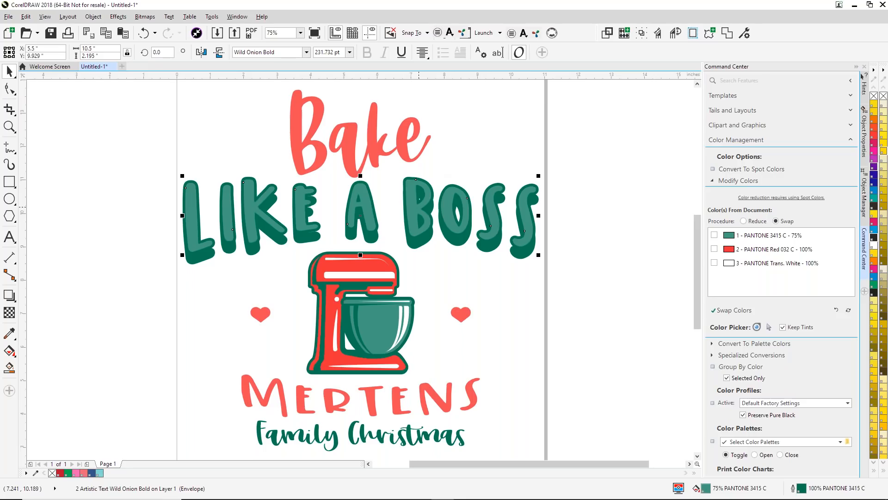
click(851, 142)
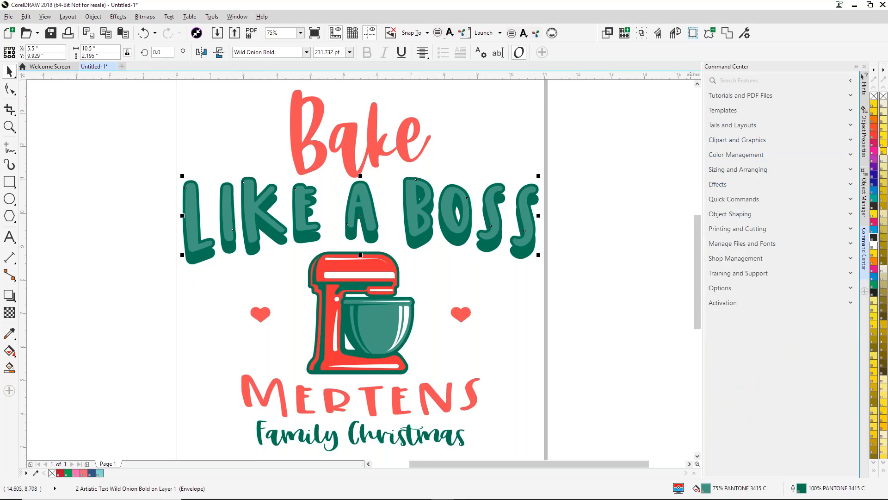
click(851, 184)
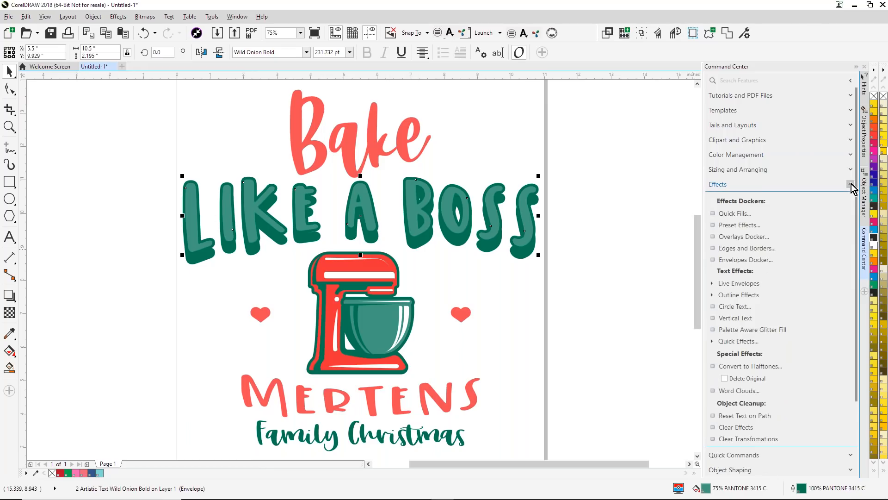
click(729, 214)
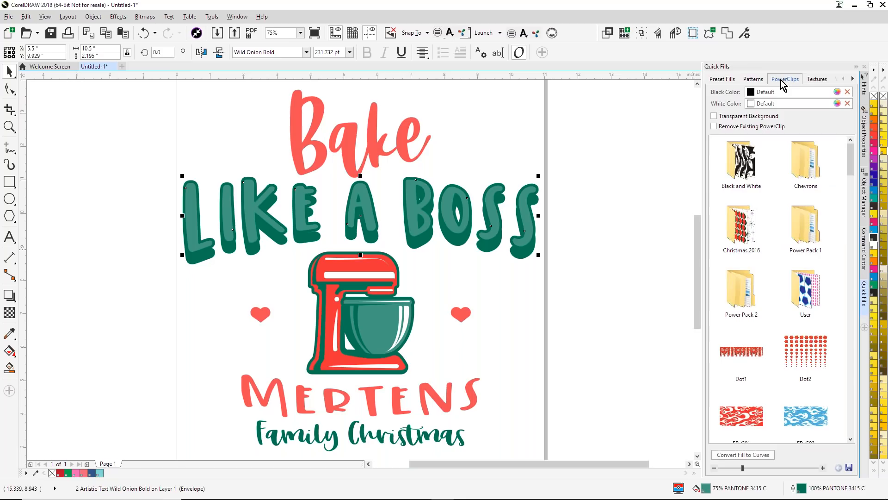
- Review the Preset Fills, Patterns, Textures and Vectors categories, and open the Christmas 2016 folder of PowerClips fills
click(721, 80)
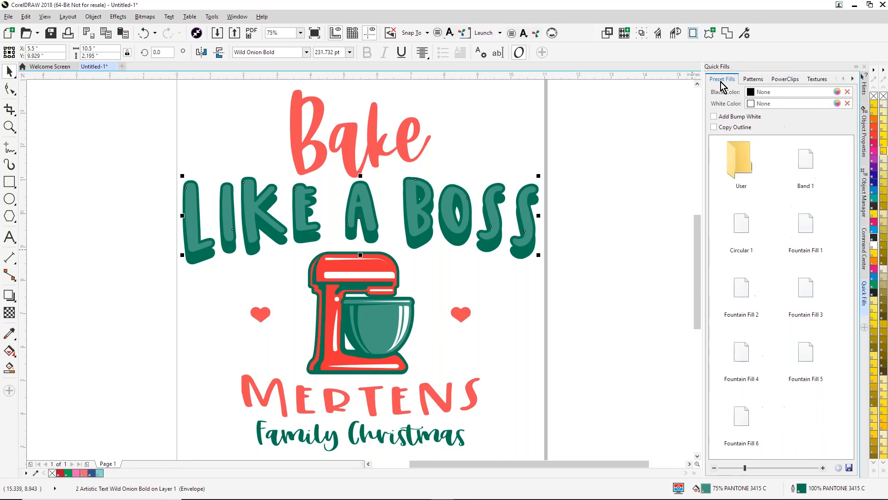
click(754, 79)
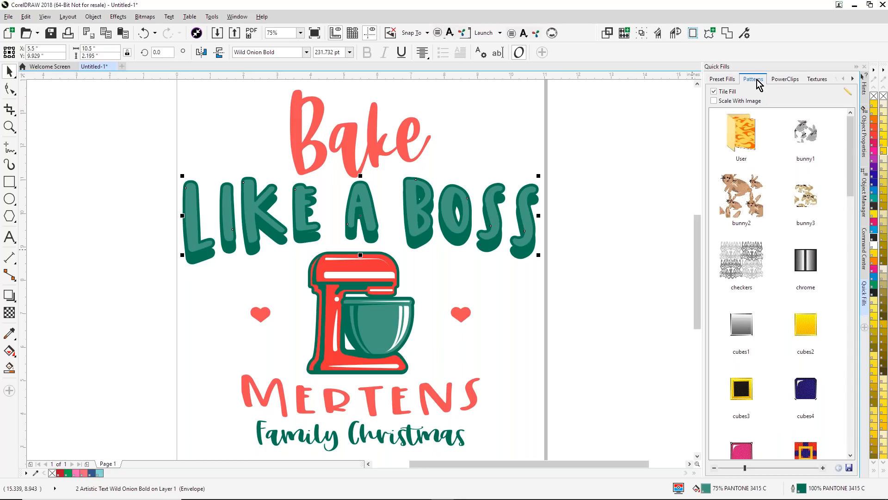
click(817, 80)
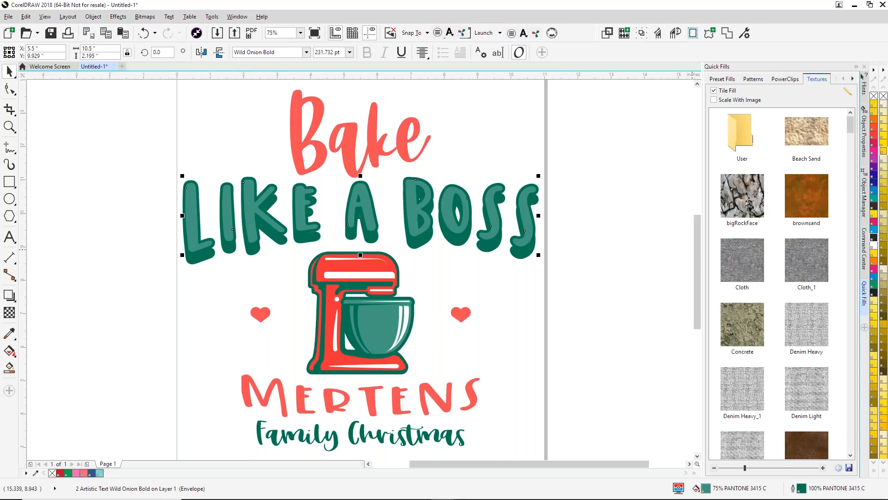
click(853, 79)
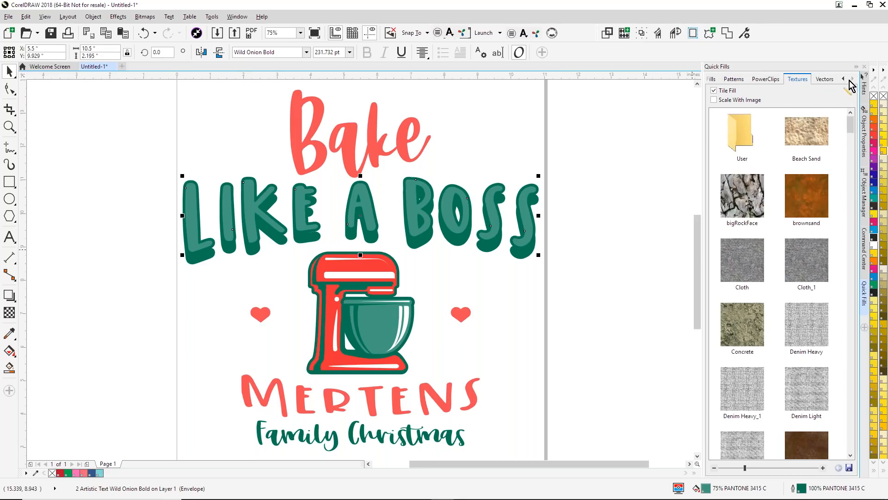
click(829, 82)
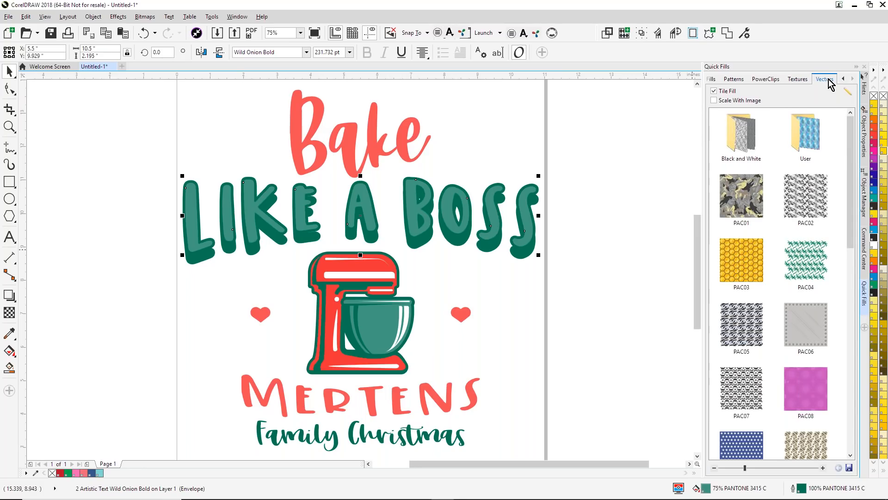
click(775, 83)
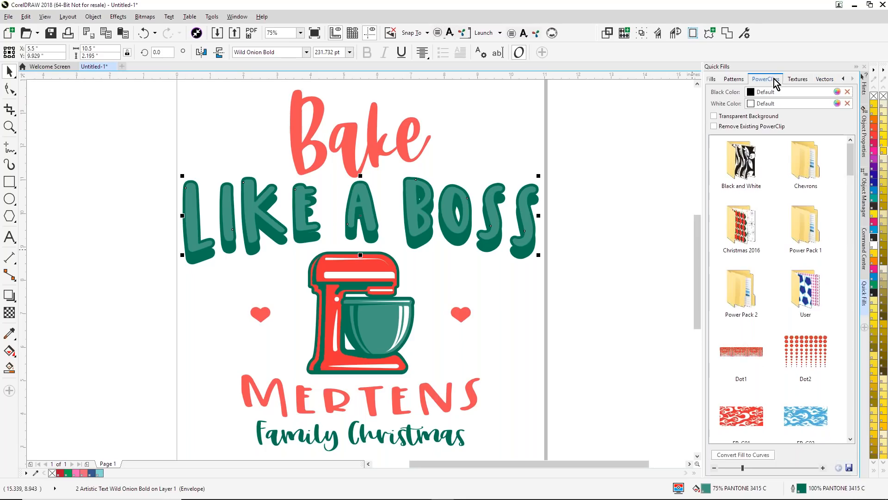
double_click(742, 227)
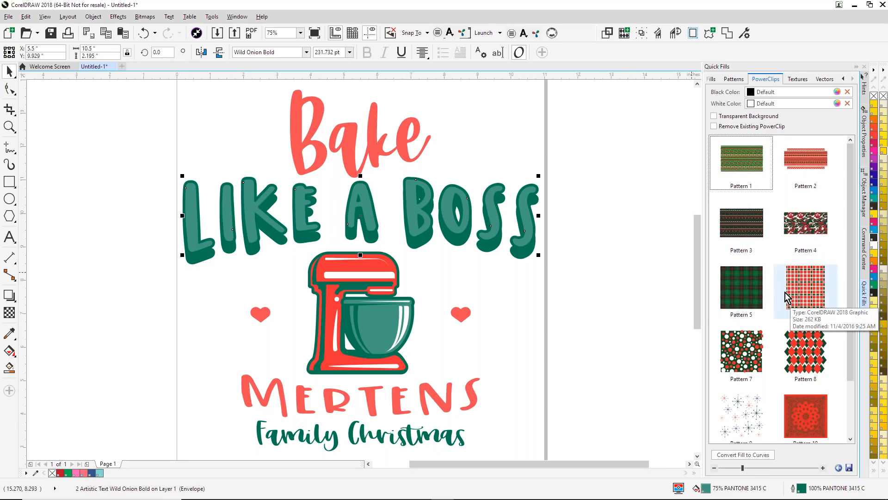
- Try the Pattern 6 PowerClip fill on the "LIKE A BOSS" lettering, then undo it
click(655, 273)
click(811, 289)
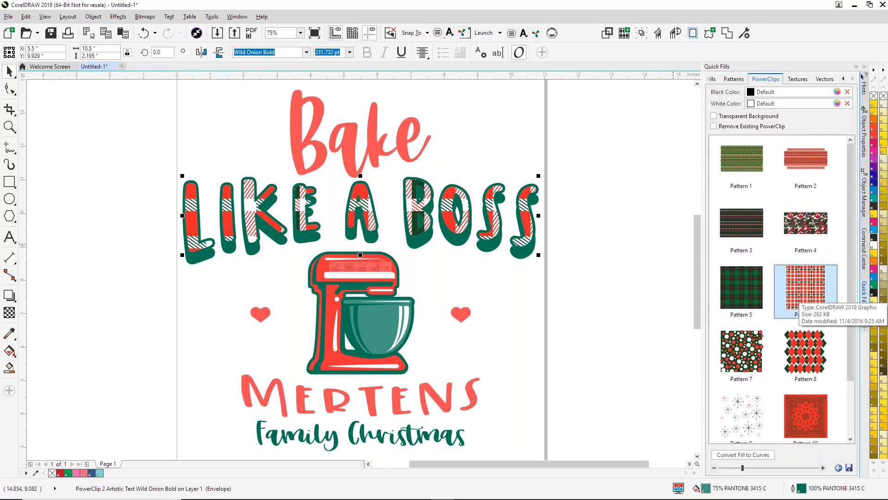
click(623, 274)
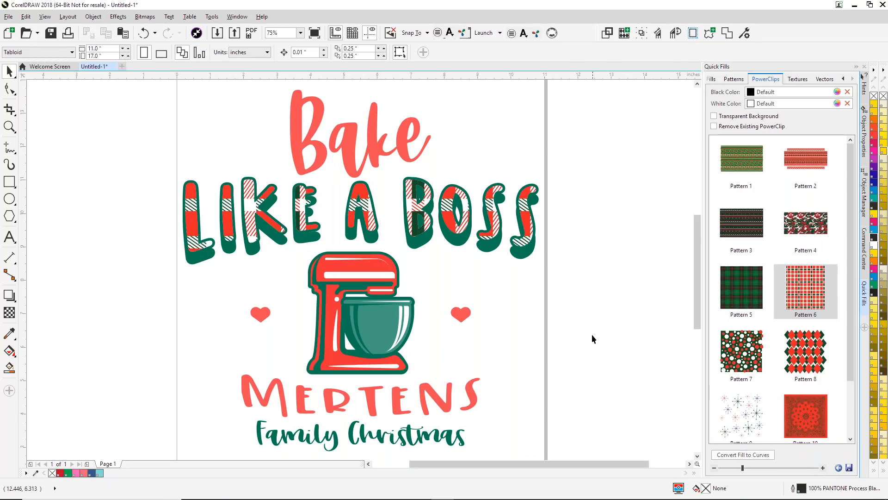
key(ctrl+z)
key(ctrl+z)
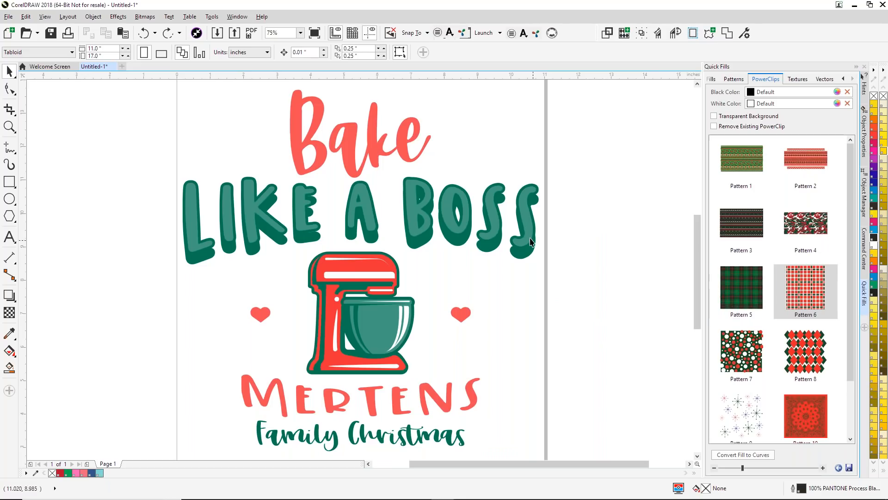
- Try the Pattern 4 PowerClip fill on the "LIKE A BOSS" lettering and undo it
click(416, 212)
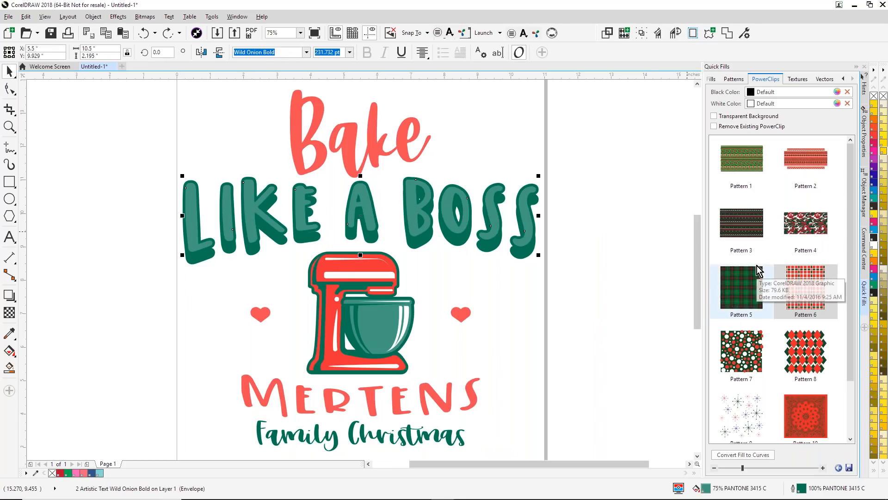
click(805, 221)
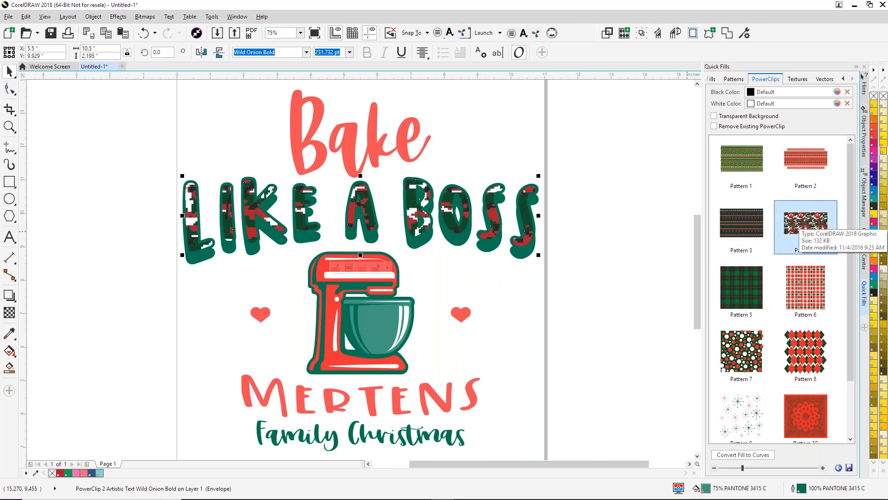
click(618, 262)
key(ctrl+z)
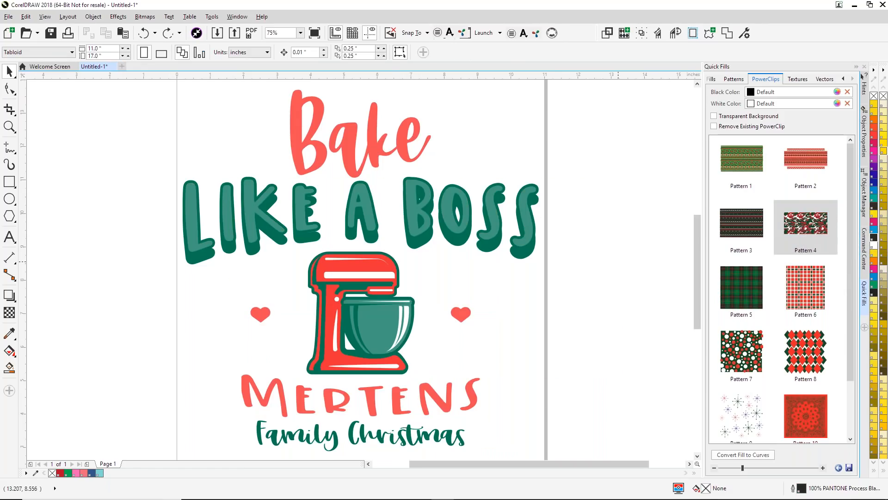
- Try the Pattern 5 plaid PowerClip fill on the "LIKE A BOSS" lettering and undo it
click(494, 221)
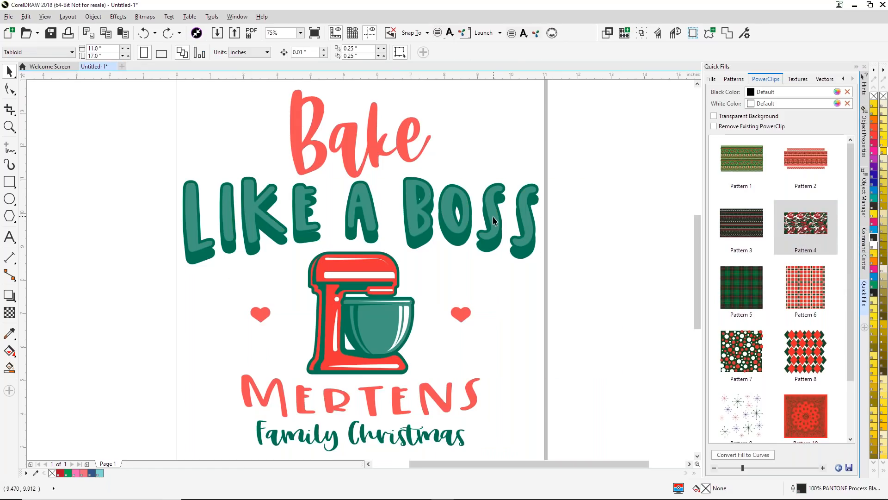
click(748, 297)
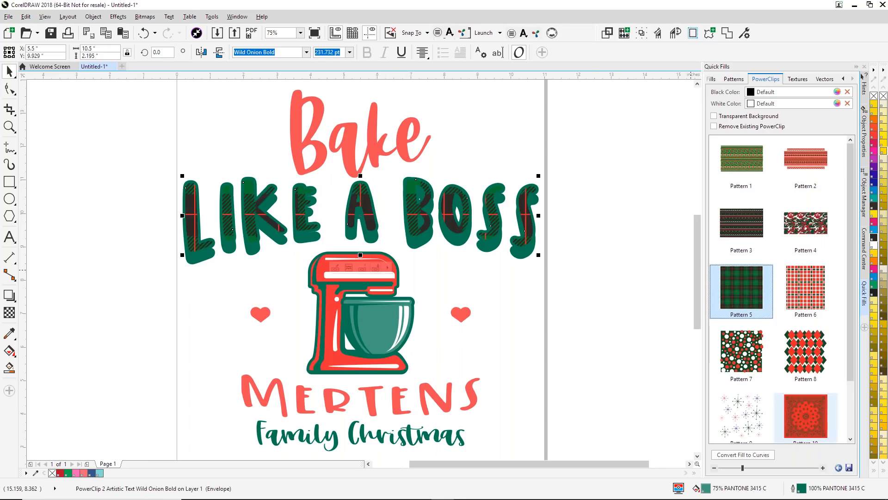
click(592, 315)
key(ctrl+z)
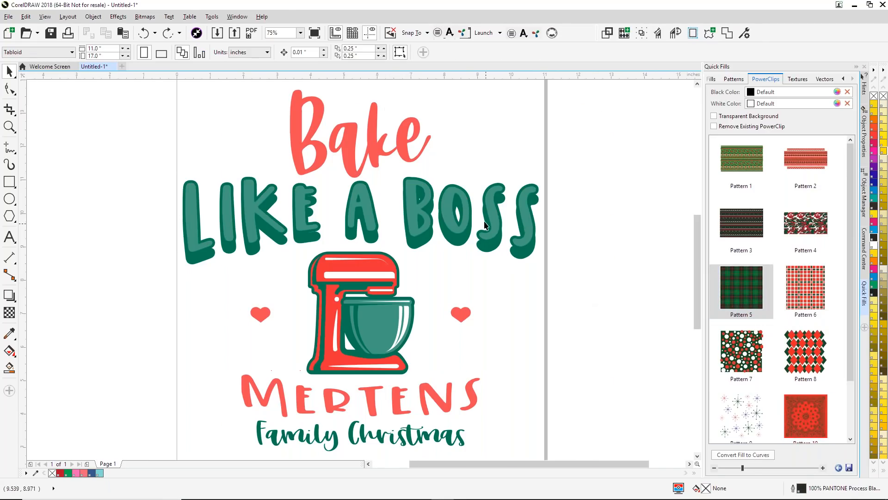
- Fill the "LIKE A BOSS" lettering with the Pattern 6 PowerClip plaid and deselect it
click(539, 220)
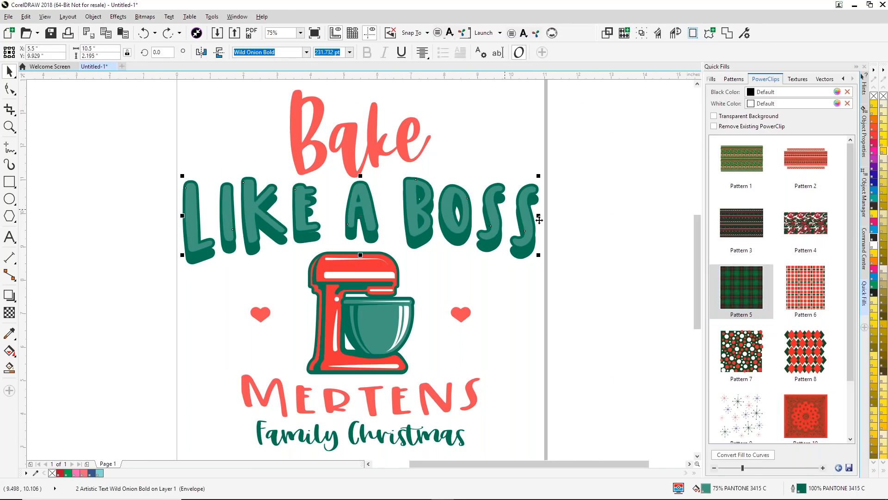
click(806, 289)
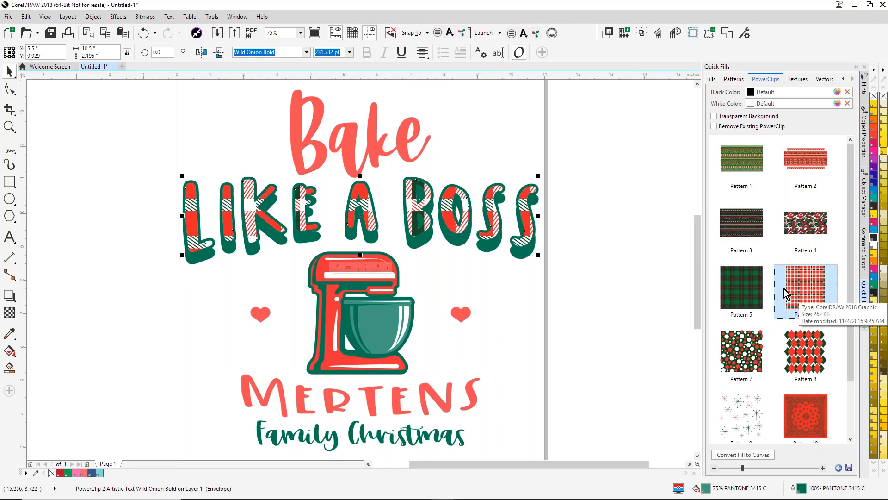
click(592, 210)
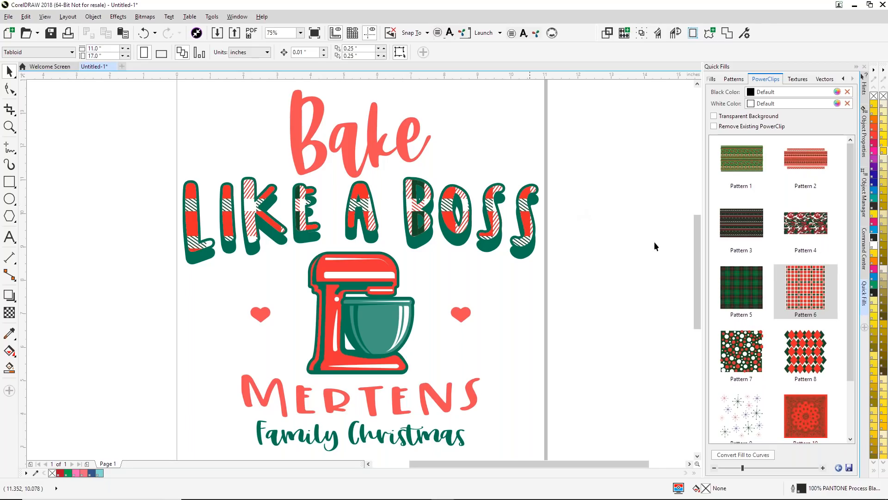
- Inspect the design's vector outlines in Wireframe view, then return to Enhanced view
click(46, 17)
mouse_move(68, 17)
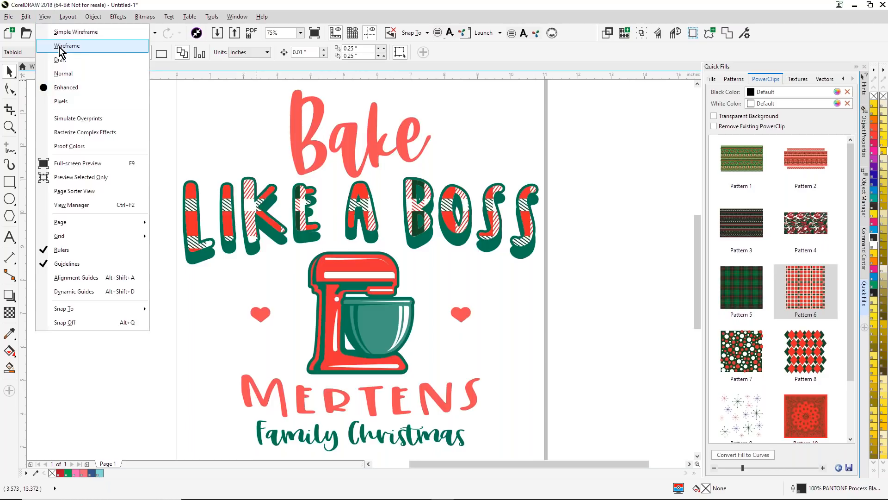
click(59, 47)
click(44, 16)
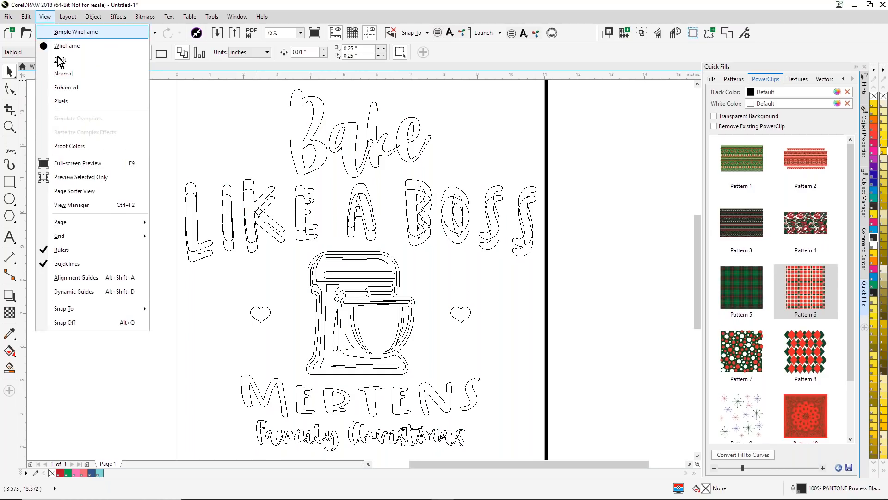
click(71, 88)
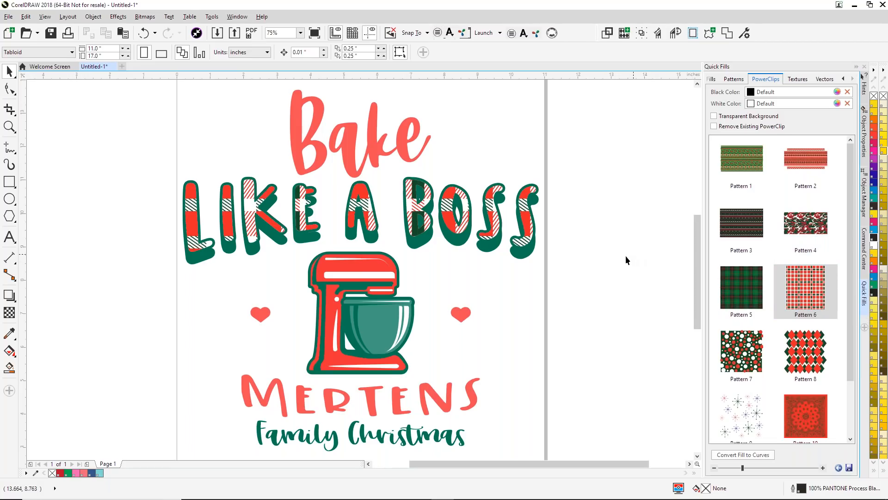
- Edit the "LIKE A BOSS" PowerClip and shift its plaid to about X 5.63 in, Y 10.58 in, then finish editing
click(412, 207)
right_click(411, 207)
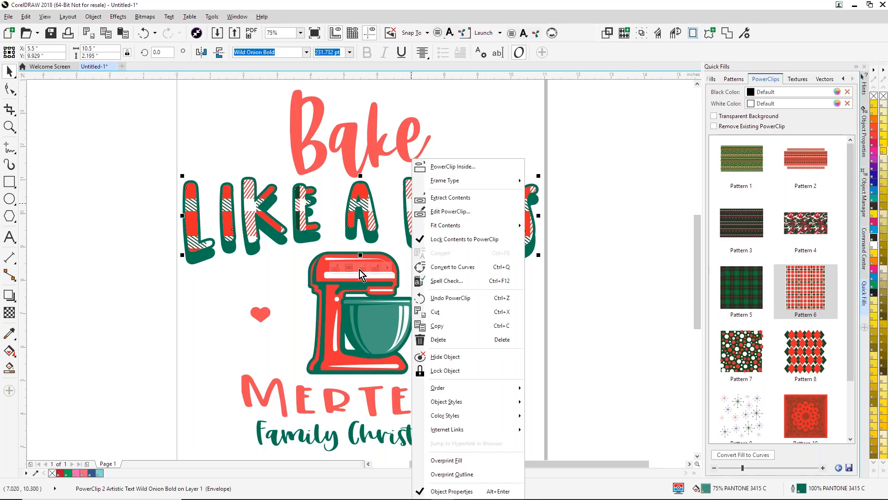
click(459, 213)
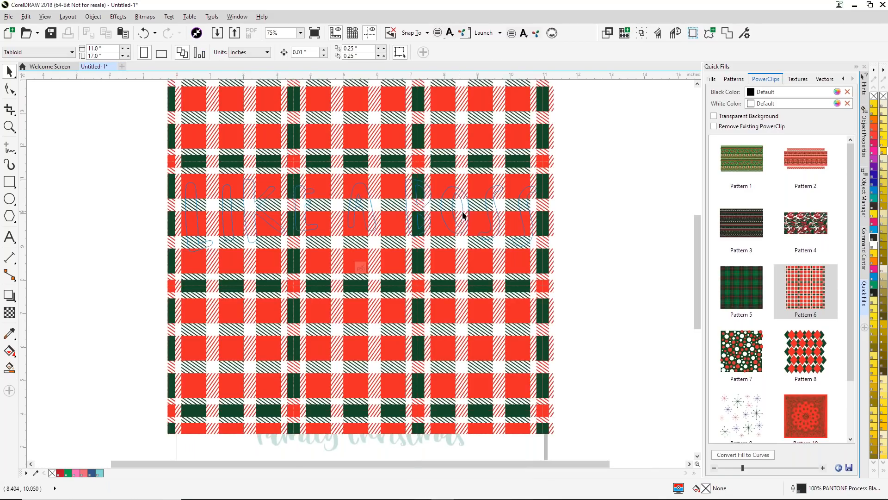
click(465, 173)
drag(465, 173, 466, 151)
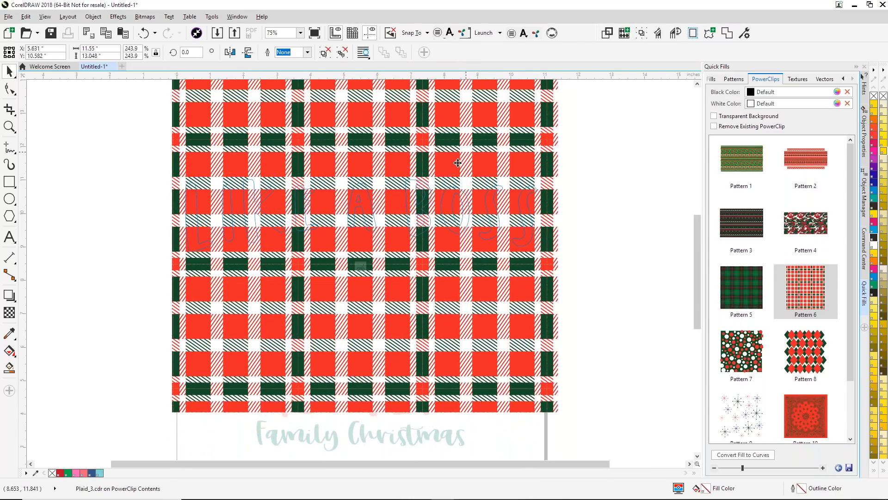
click(362, 268)
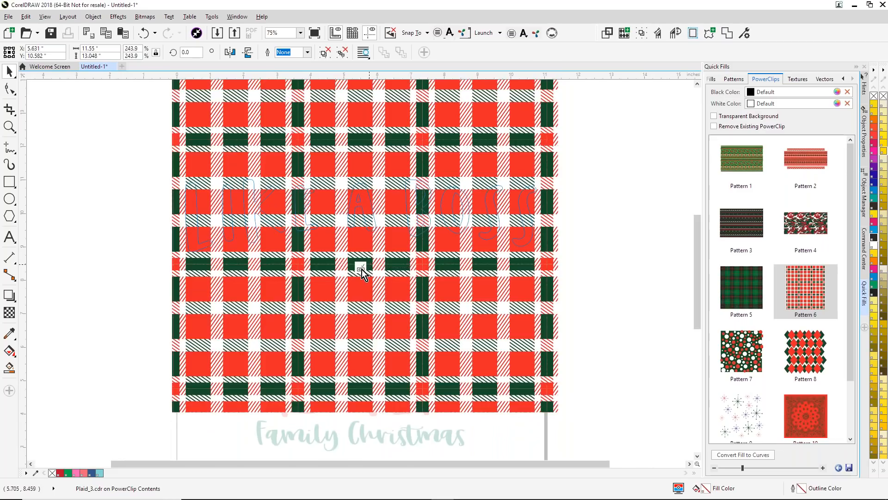
click(567, 305)
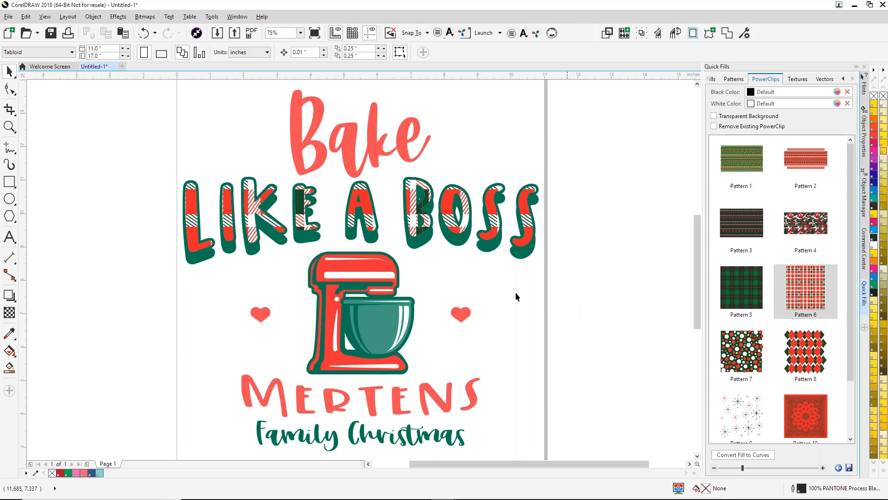
- Sample the dark green from the plaid in the lettering and apply it to the mixer's green outline
click(9, 336)
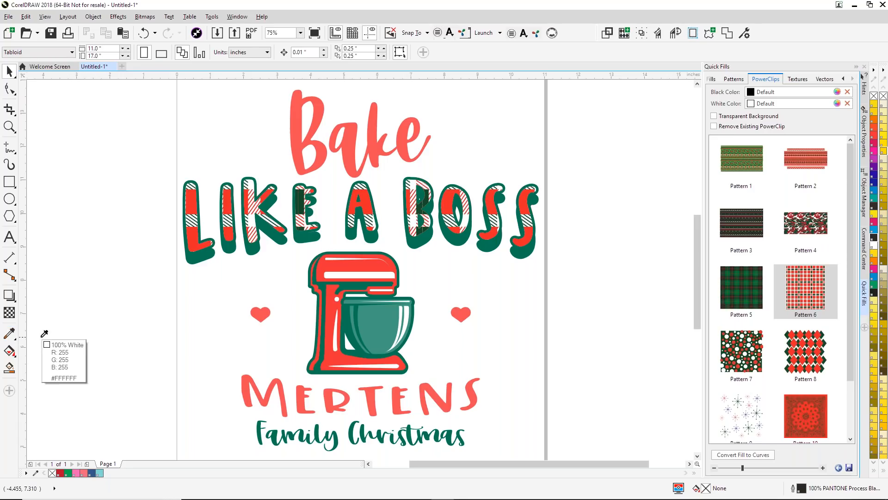
click(304, 196)
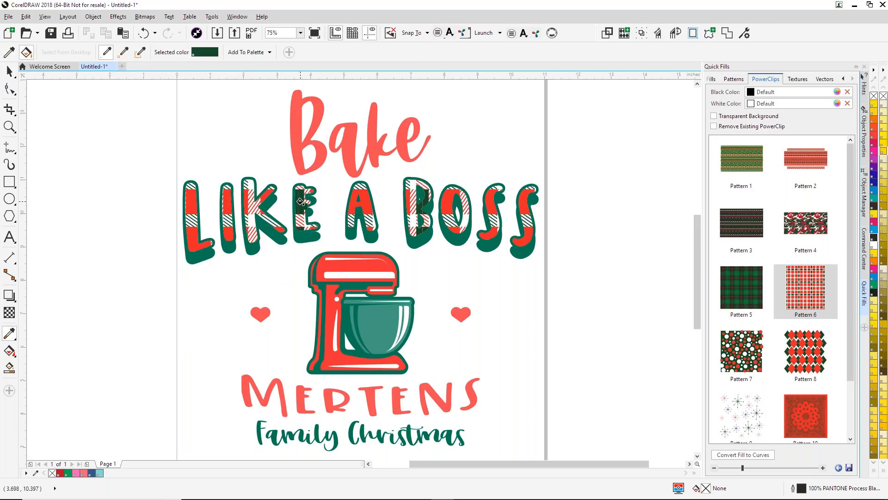
click(321, 285)
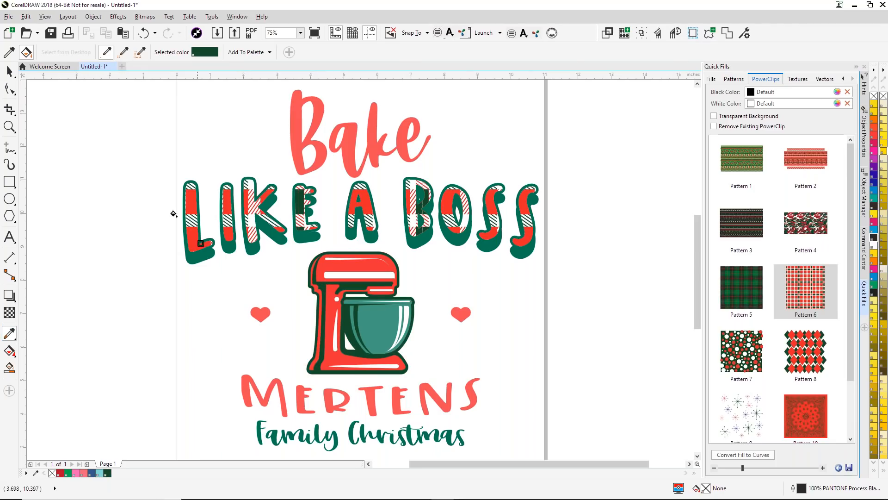
- Sample the red from the plaid lettering and apply it to "Bake", the family name and both hearts
click(9, 52)
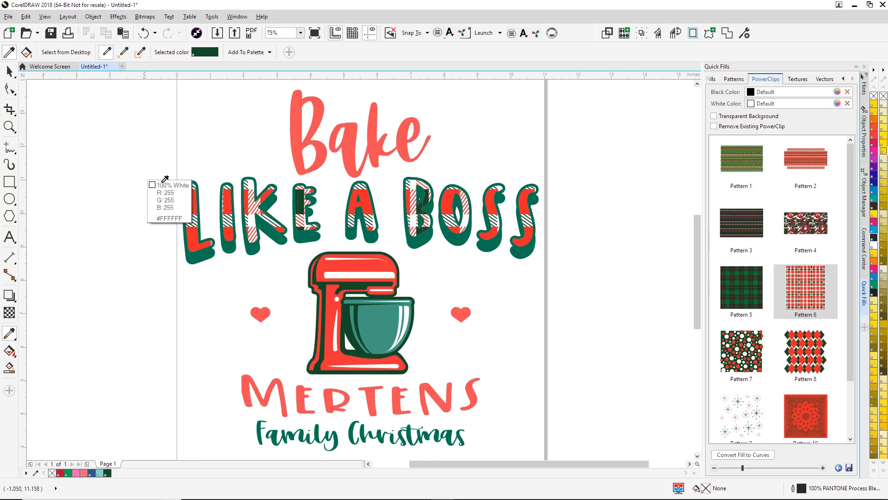
click(194, 199)
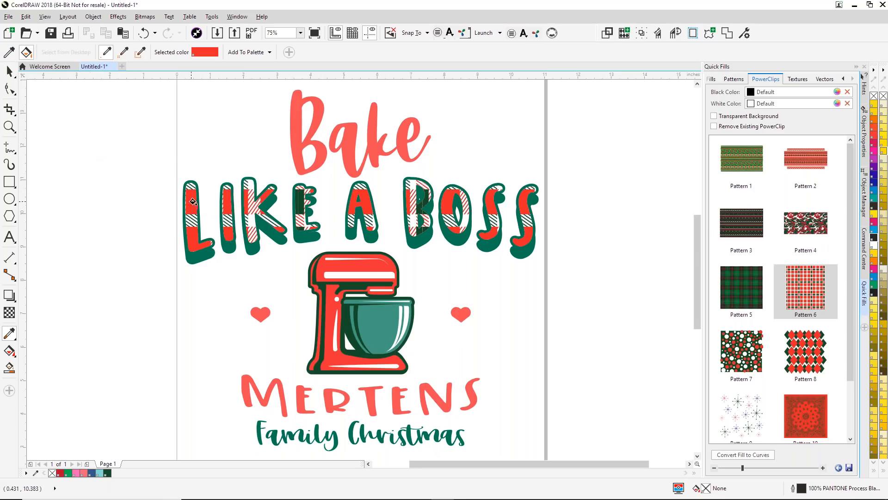
click(302, 149)
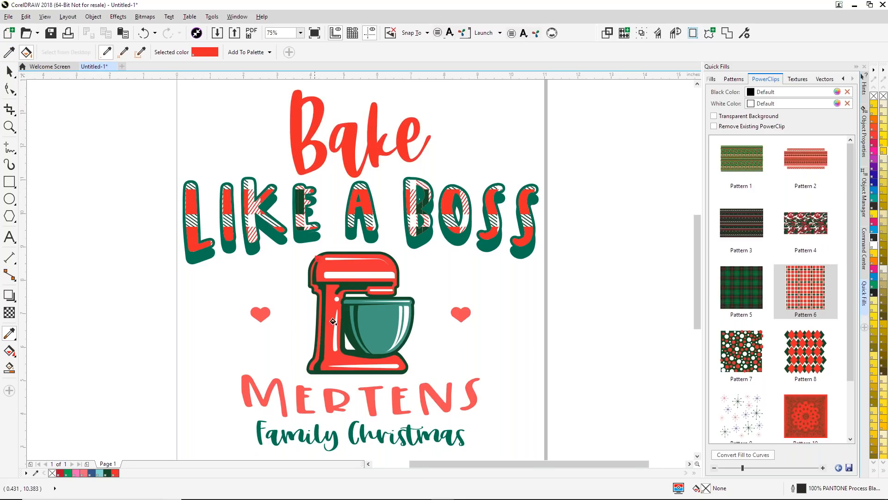
click(332, 398)
click(262, 315)
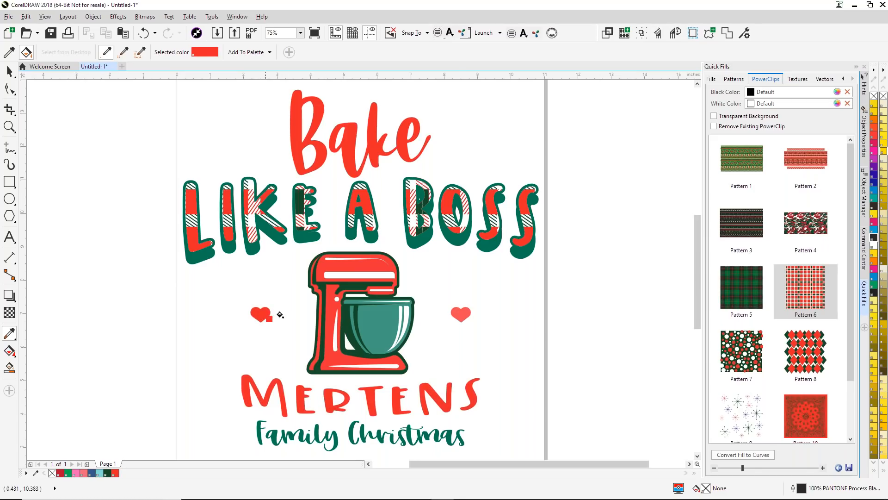
click(459, 313)
key(space)
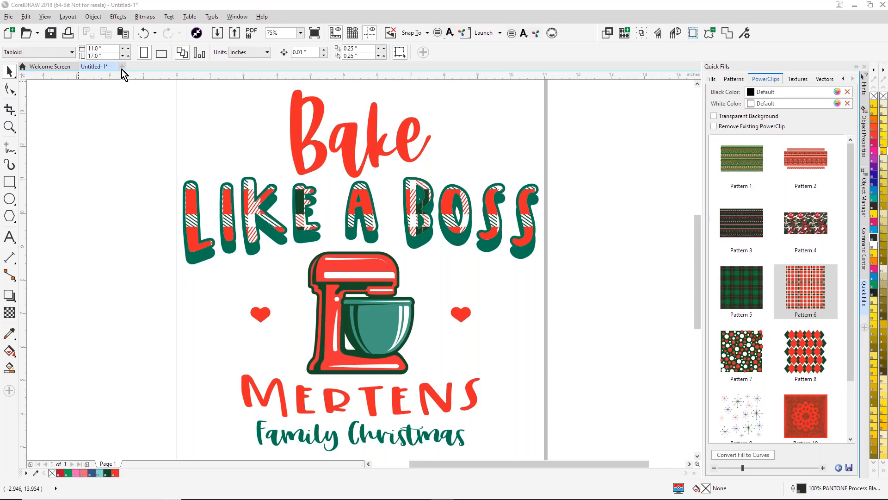
- Create a new blank Tabloid document and open Virtual Samples from the Command Center's Templates section
click(122, 68)
click(443, 362)
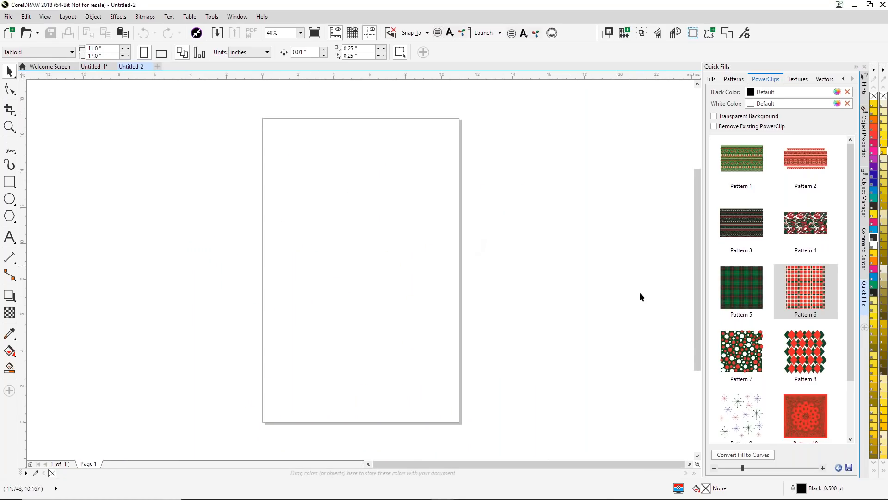
click(868, 187)
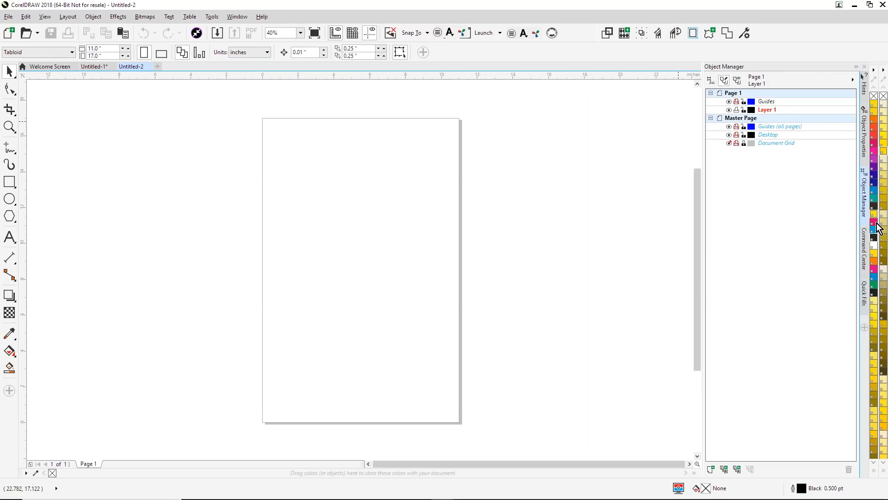
click(866, 250)
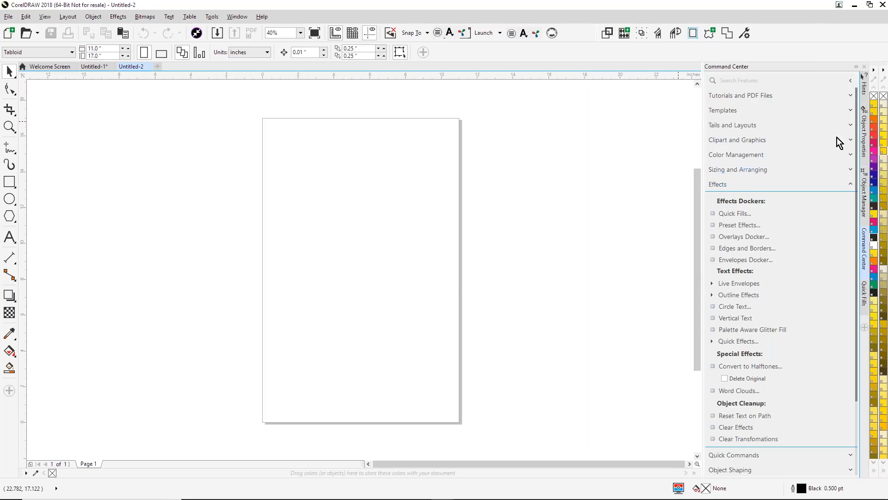
click(846, 110)
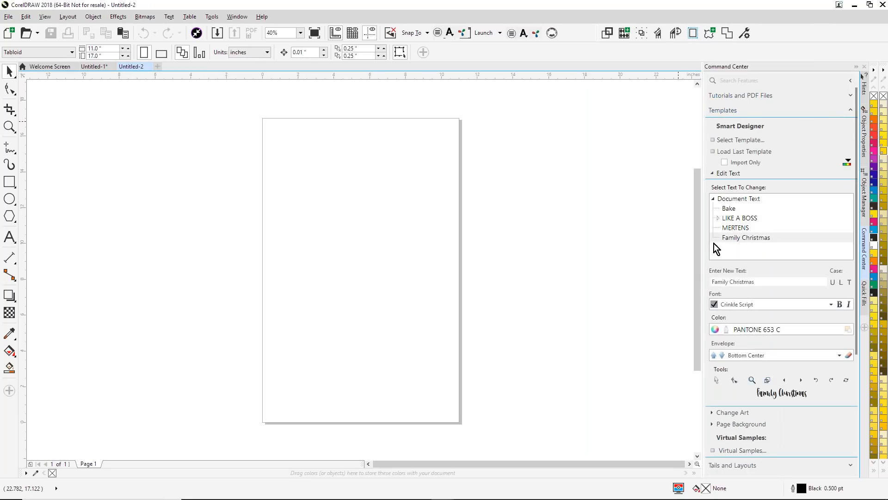
click(742, 449)
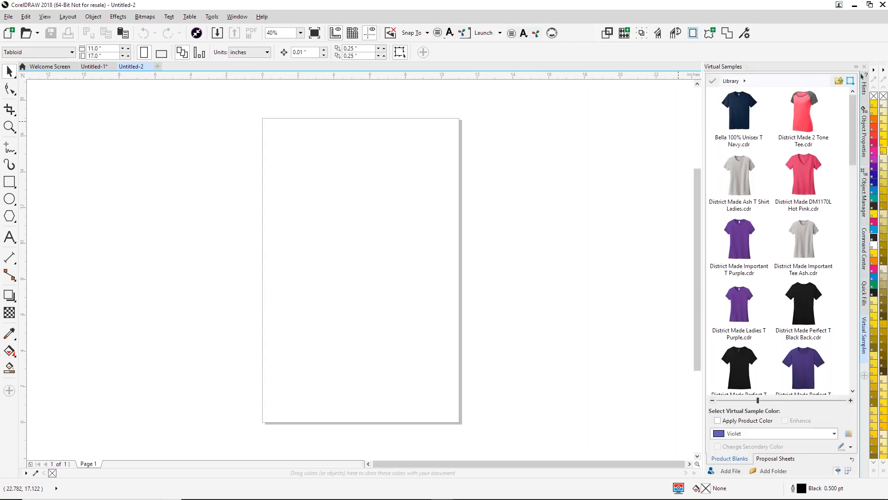
- Browse the folders of product blanks in the Virtual Samples library
drag(856, 144, 872, 88)
click(839, 82)
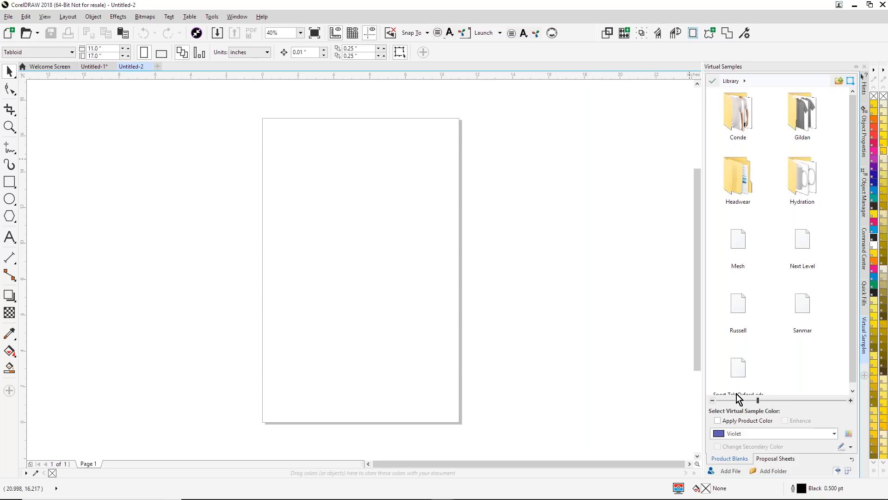
double_click(743, 113)
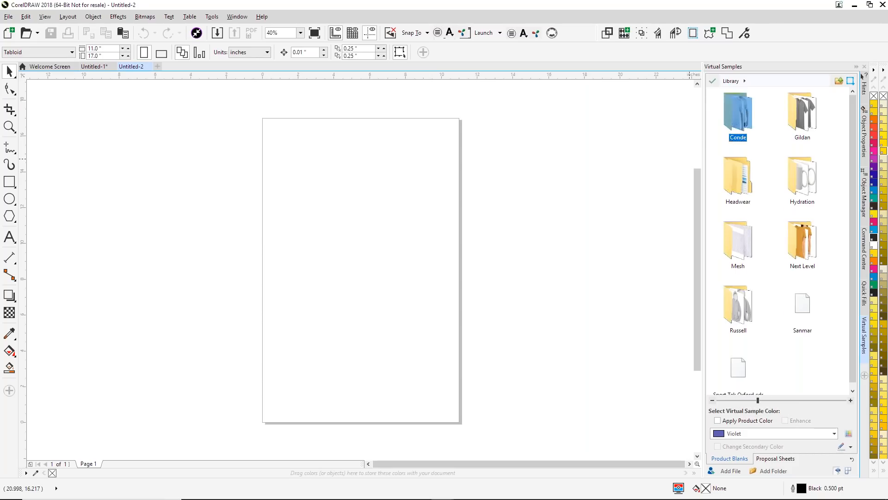
click(839, 82)
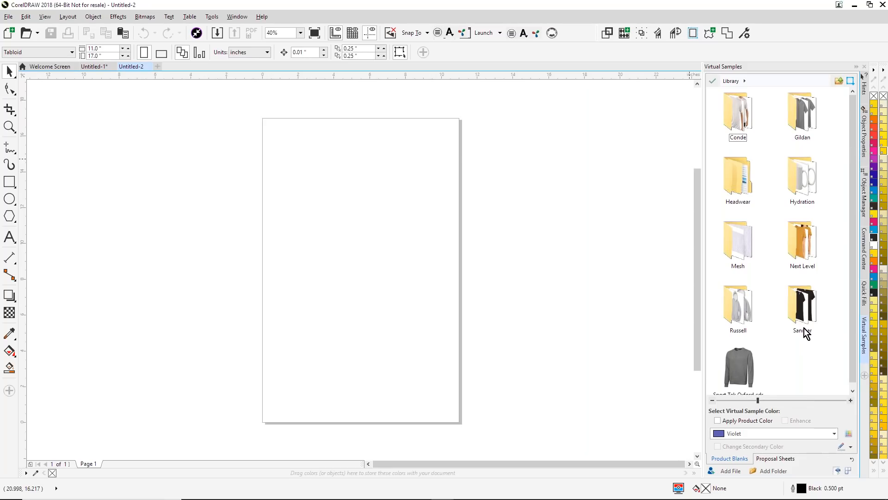
scroll(806, 324, down, 1)
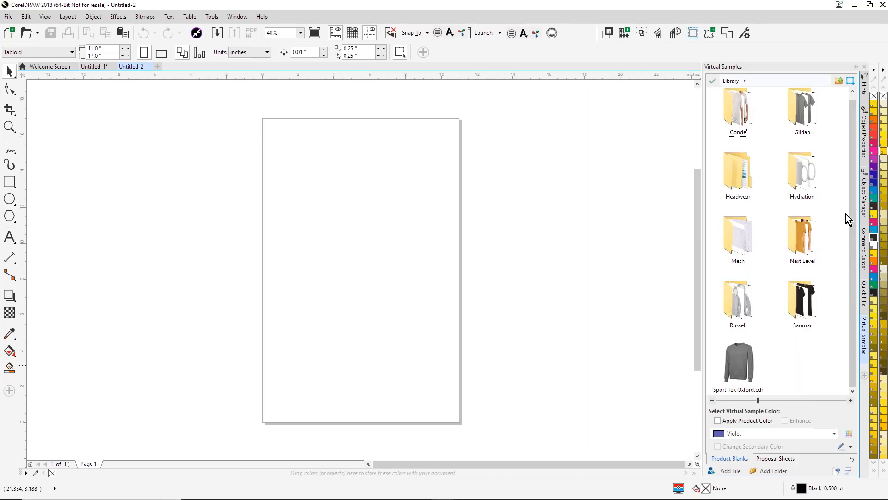
- Start Smart Capture from the Command Center's Clipart and Graphics section
click(864, 252)
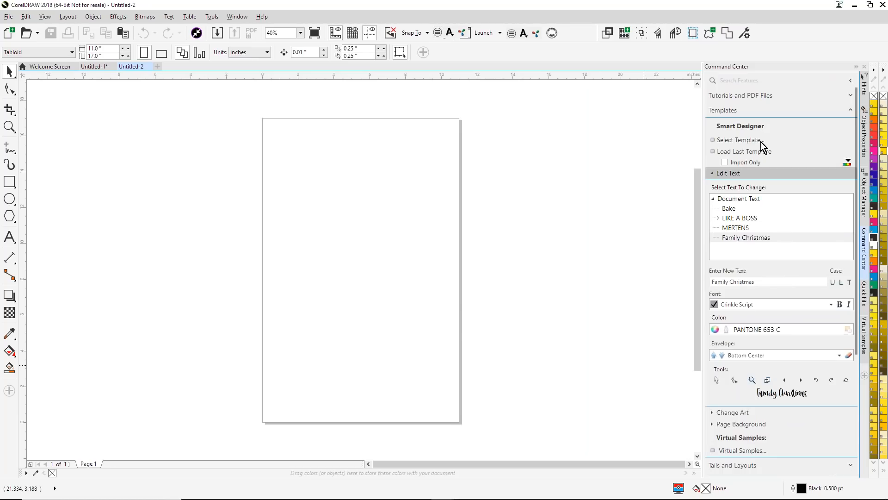
click(848, 111)
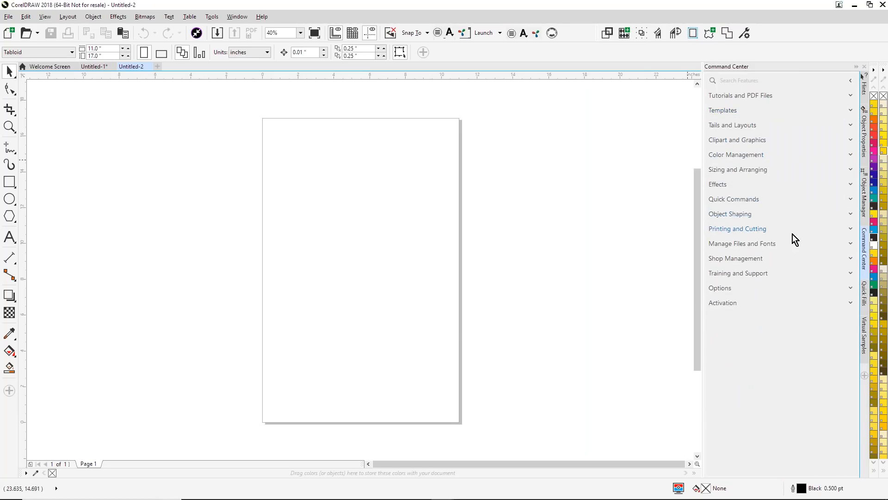
click(852, 140)
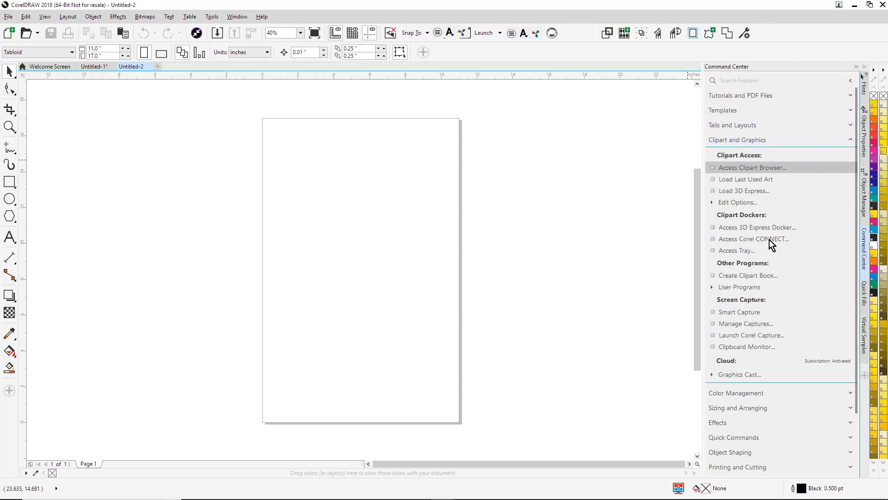
click(739, 312)
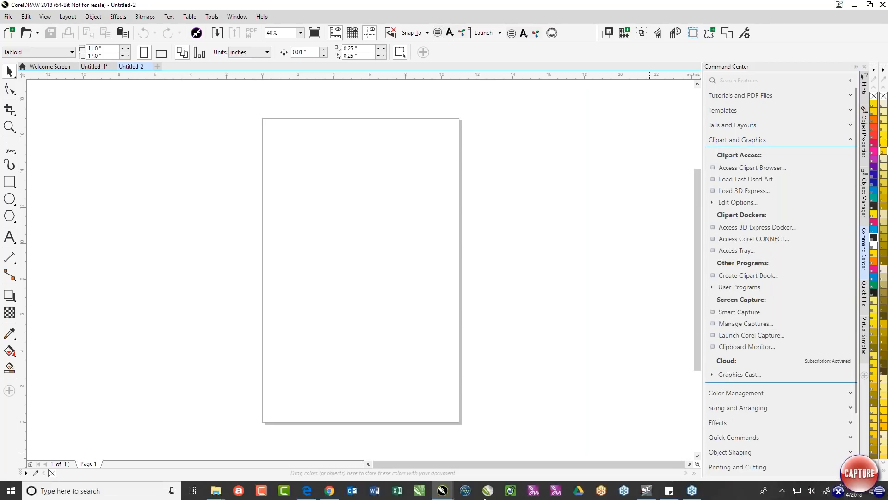
- Switch to Chrome and search the web for "conde systems apron" in a new tab
click(330, 491)
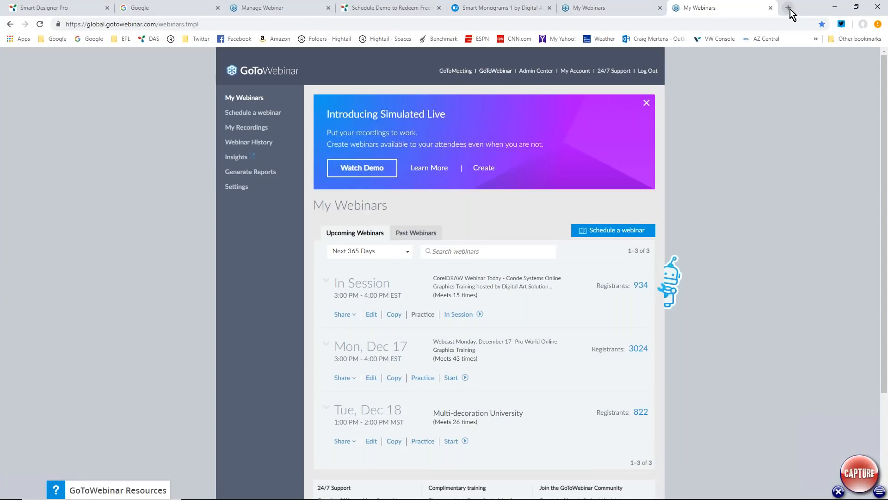
key(ctrl+t)
text(conde s)
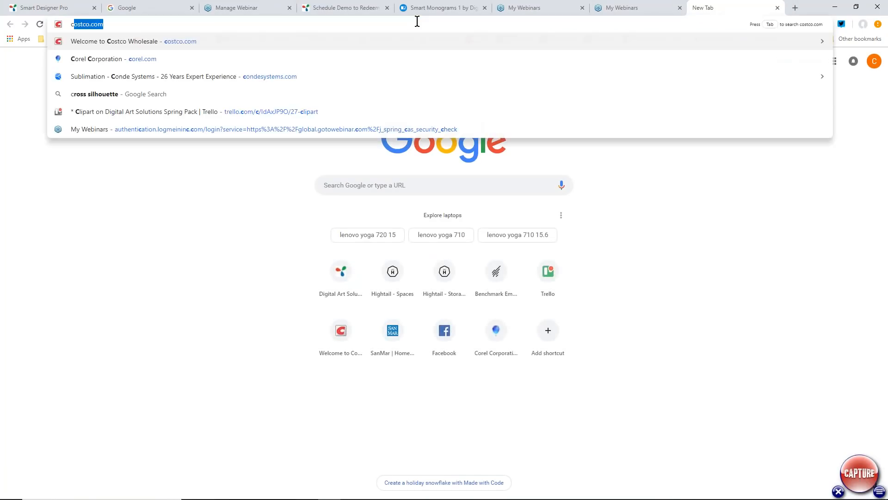
text(yte)
key(BackSpace)
key(BackSpace)
text(stems apron)
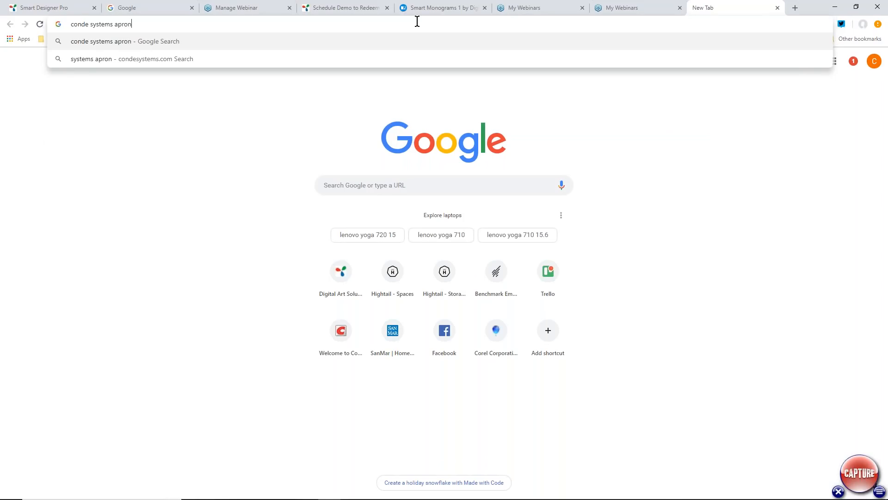
key(Return)
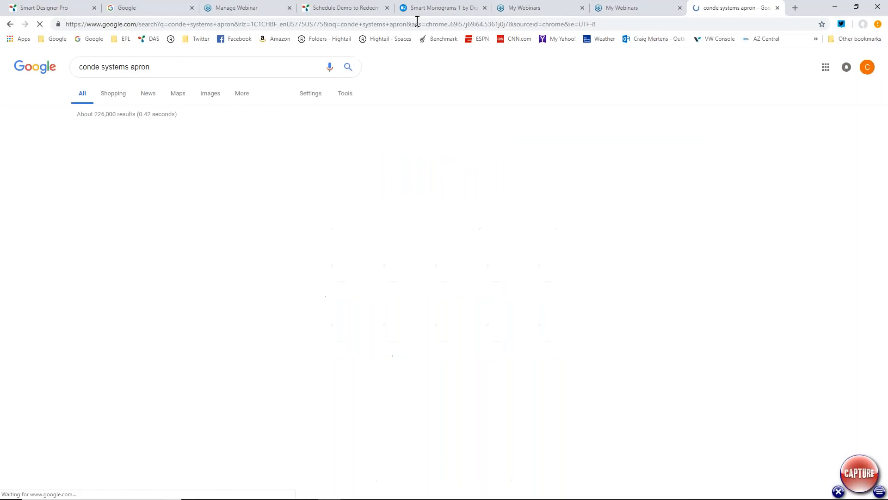
- Open Conde's "Aprons for Sublimation Imprinting" page from the search results and look through the listed aprons
click(176, 133)
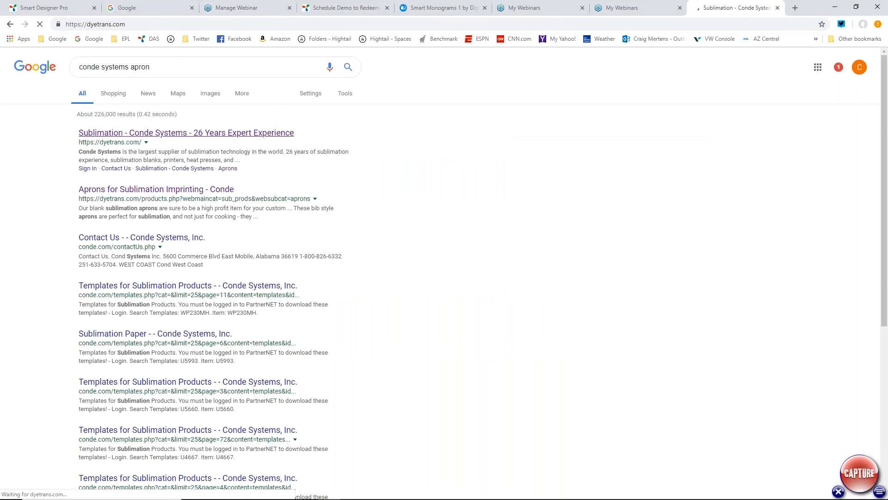
click(9, 24)
click(139, 242)
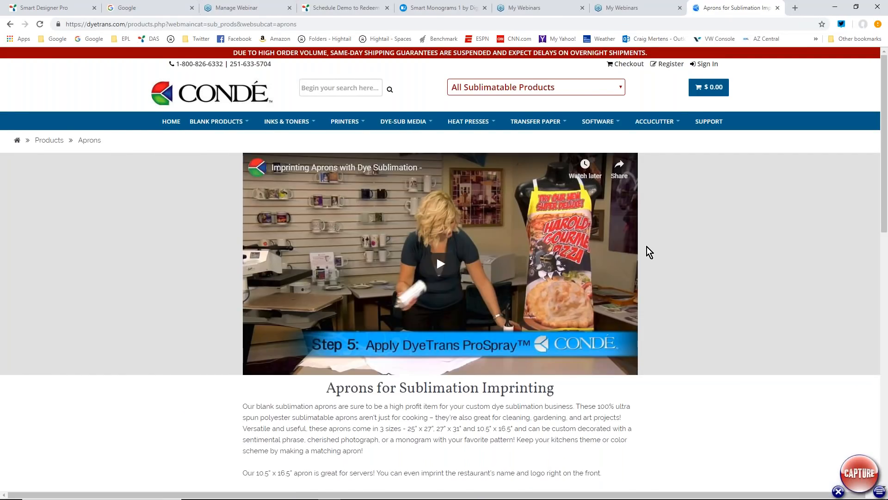
scroll(647, 246, down, 10)
scroll(509, 241, down, 2)
scroll(381, 238, up, 2)
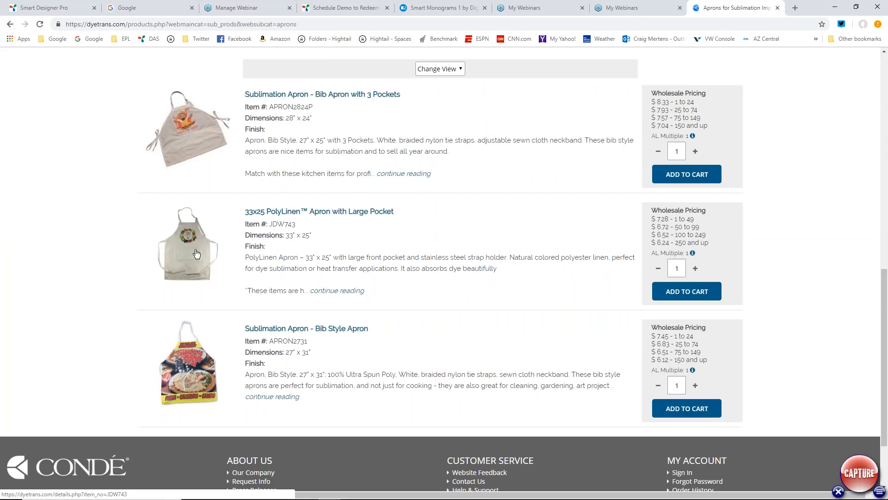
- Open the SanMar website, sanmar.com, in another new browser tab
key(ctrl+t)
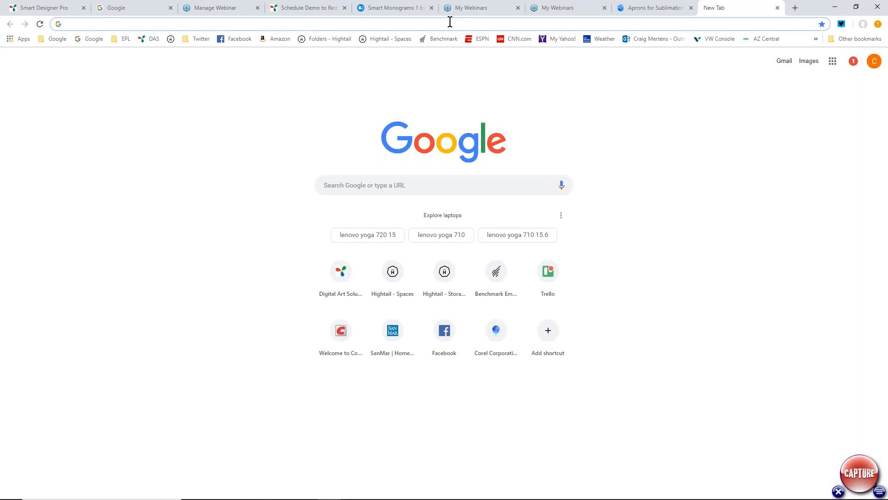
text(sn)
key(BackSpace)
text(a)
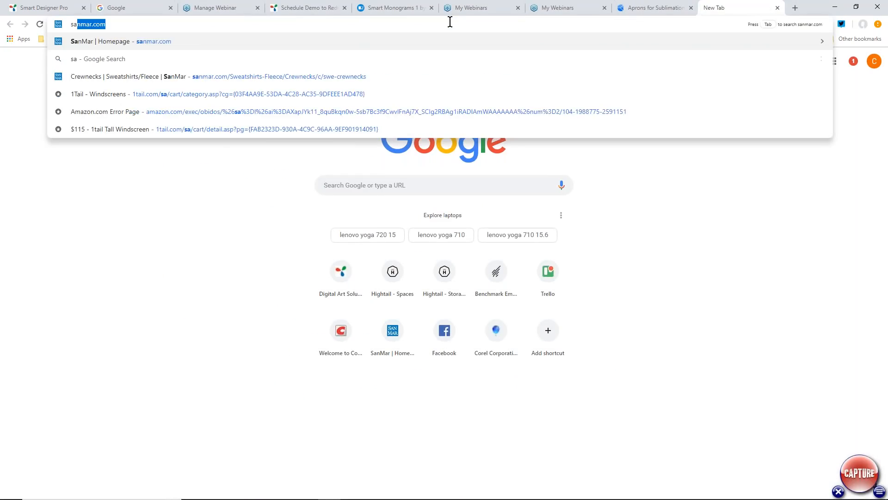
text(nmart)
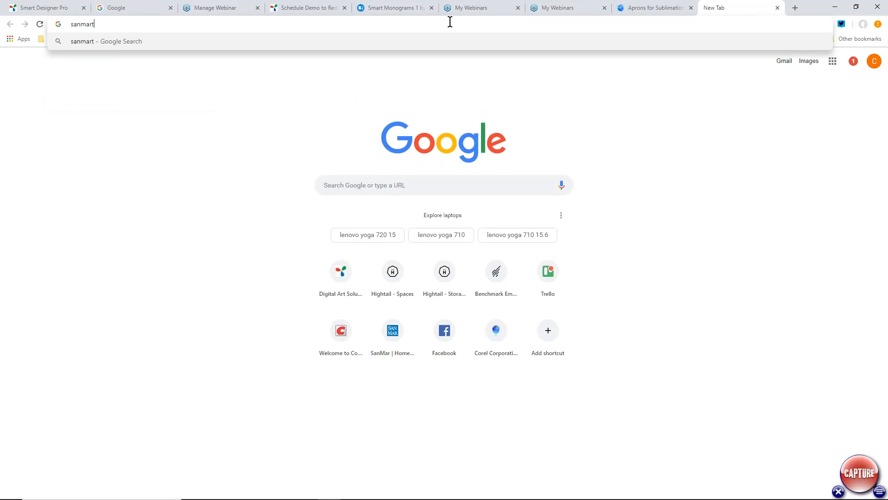
key(BackSpace)
text(.com)
key(Return)
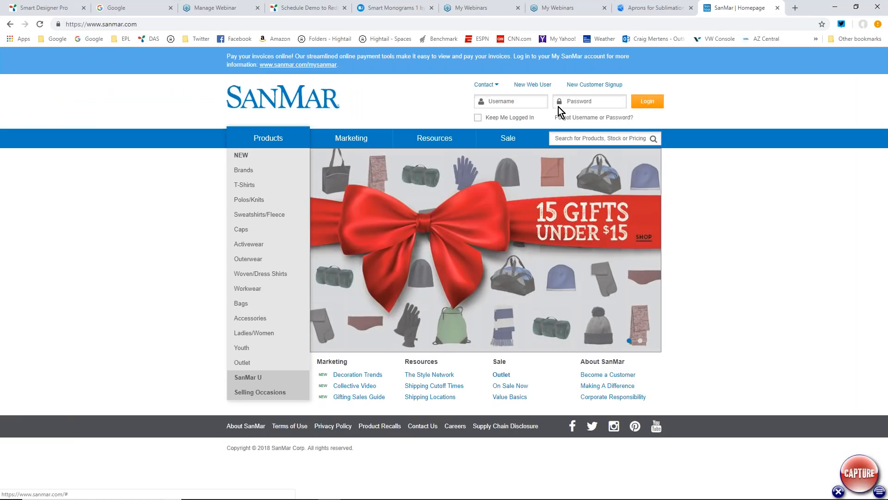
- Search the SanMar catalog for "apron" and look over the matching products
click(578, 139)
text(apron)
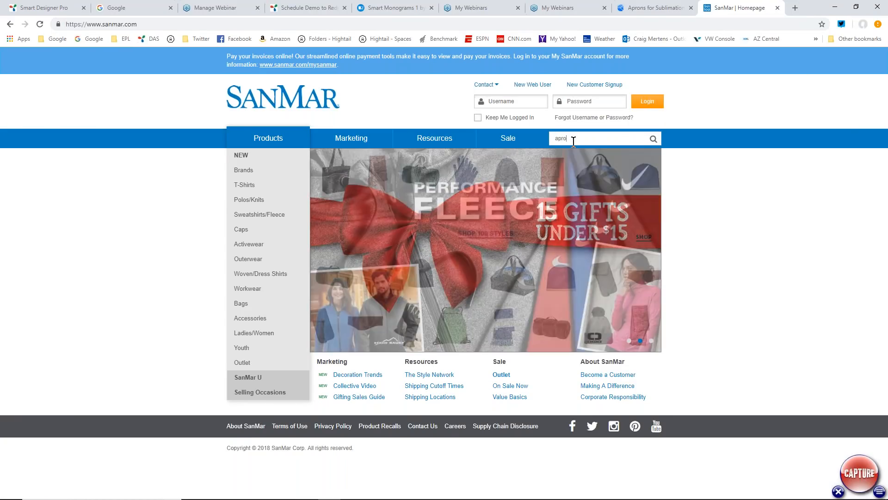
key(Return)
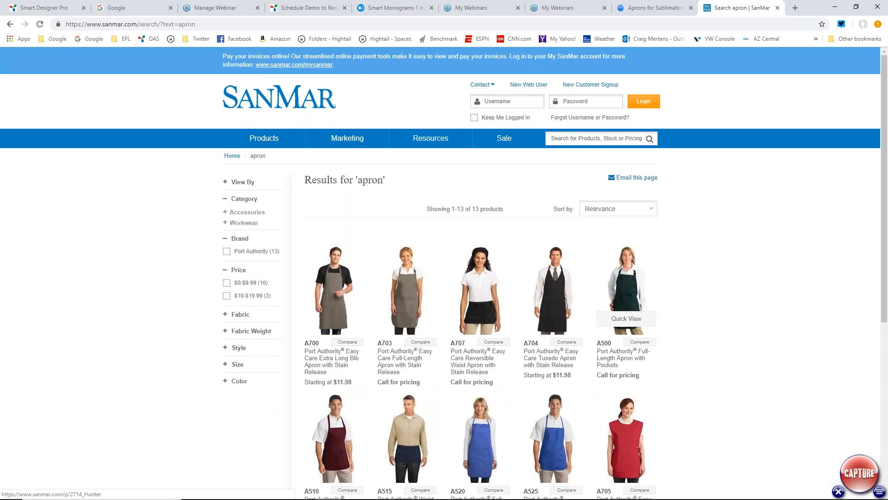
scroll(627, 193, down, 3)
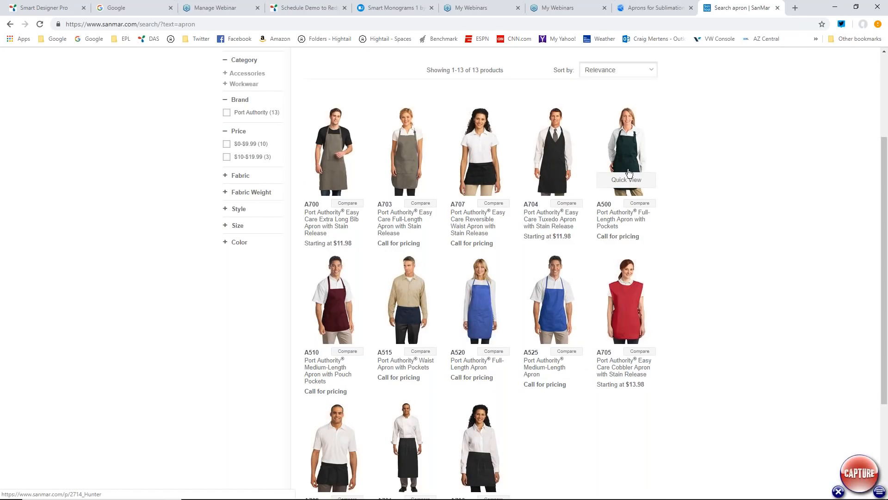
- Check the A500 apron, return to the results, and open the A703 Easy Care Full-Length Apron in White
click(633, 171)
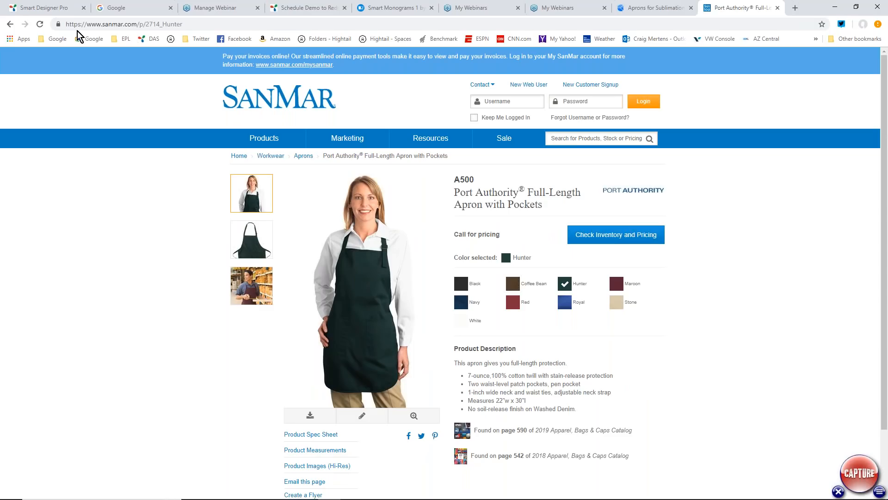
click(10, 24)
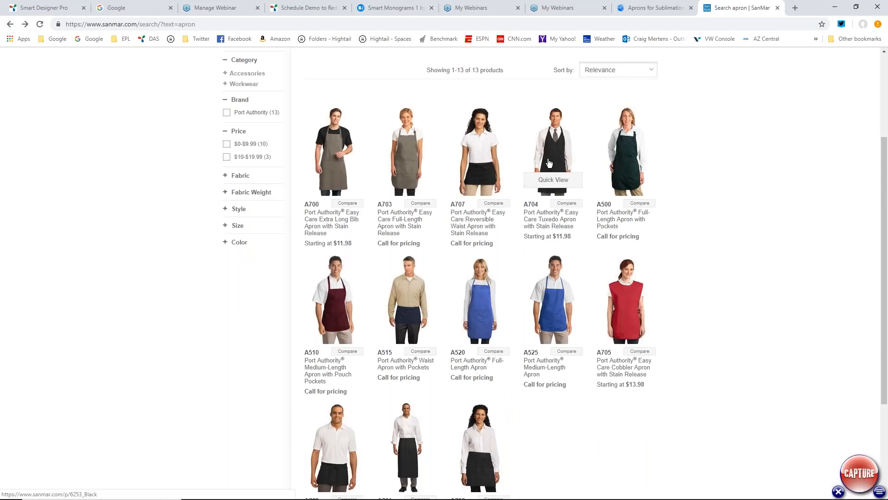
click(410, 155)
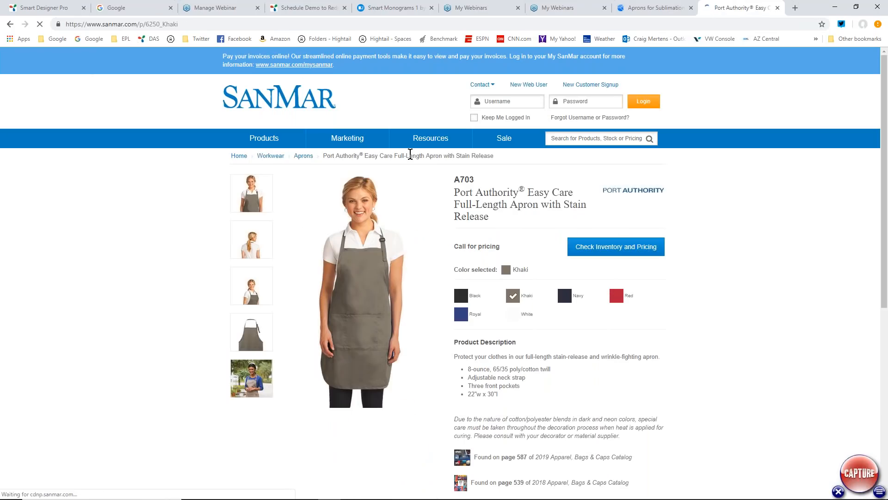
click(513, 313)
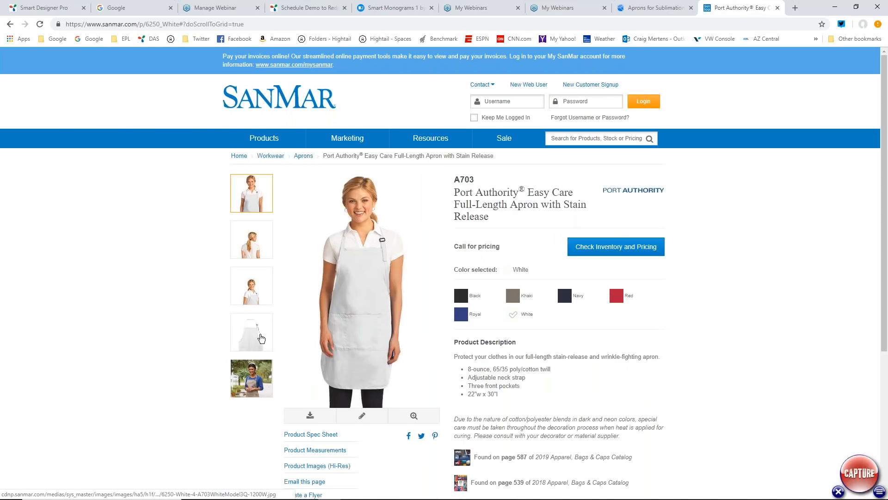
- Show the white A703 apron without a model and capture that image into the CorelDRAW document with Smart Capture
click(260, 338)
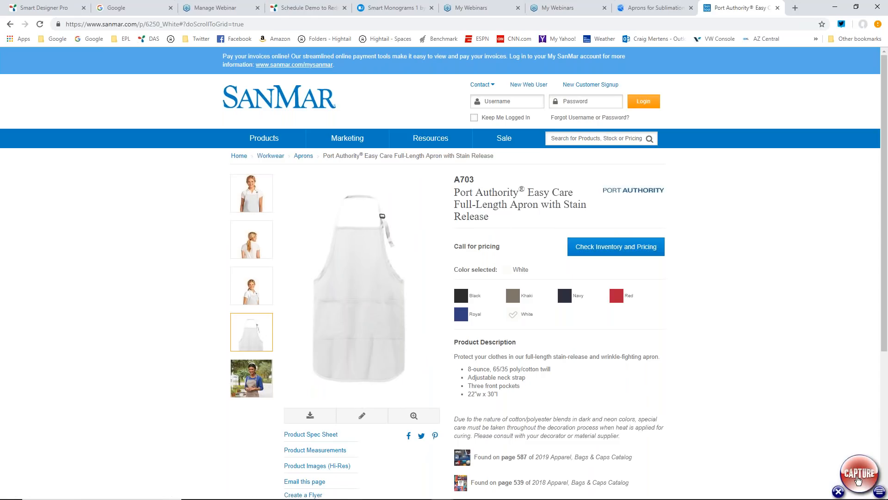
click(859, 480)
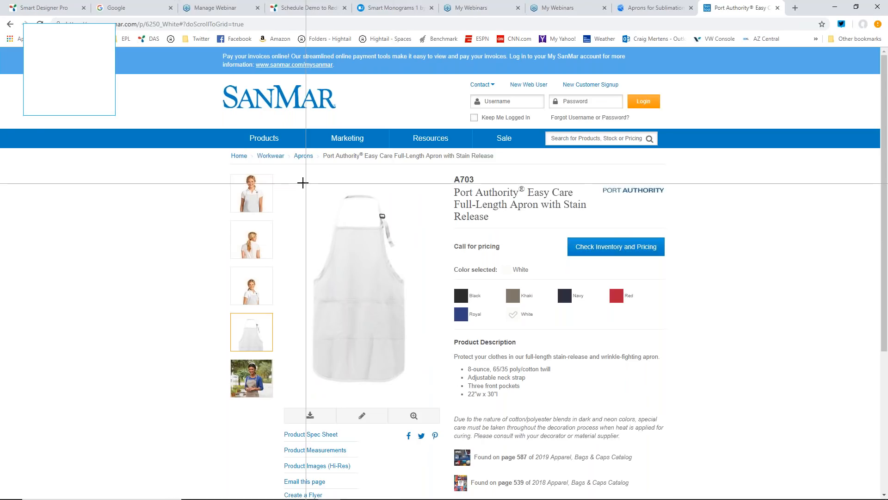
drag(302, 176, 421, 390)
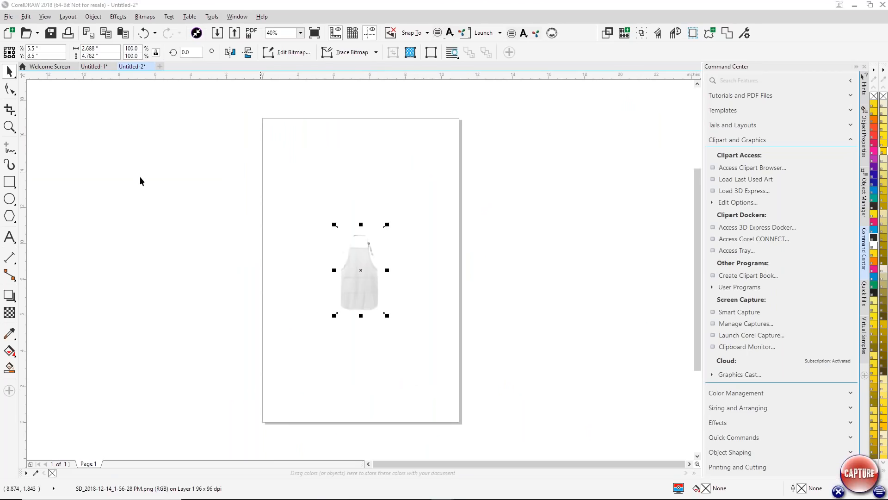
- Add a product placement rectangle from Virtual Samples over the captured apron image
click(9, 126)
drag(300, 231, 408, 321)
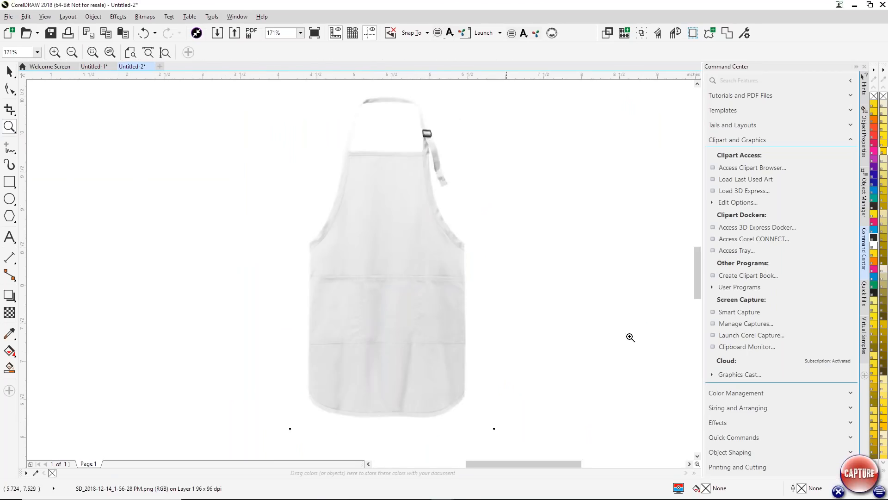
click(865, 339)
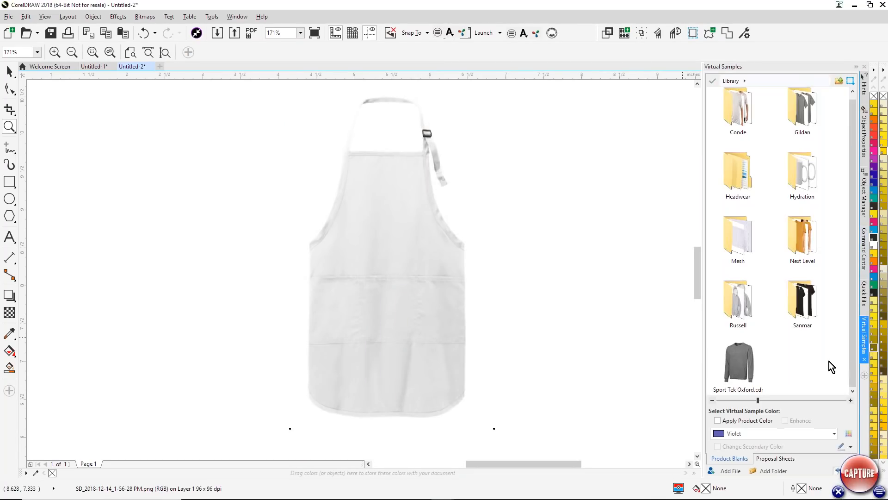
click(842, 448)
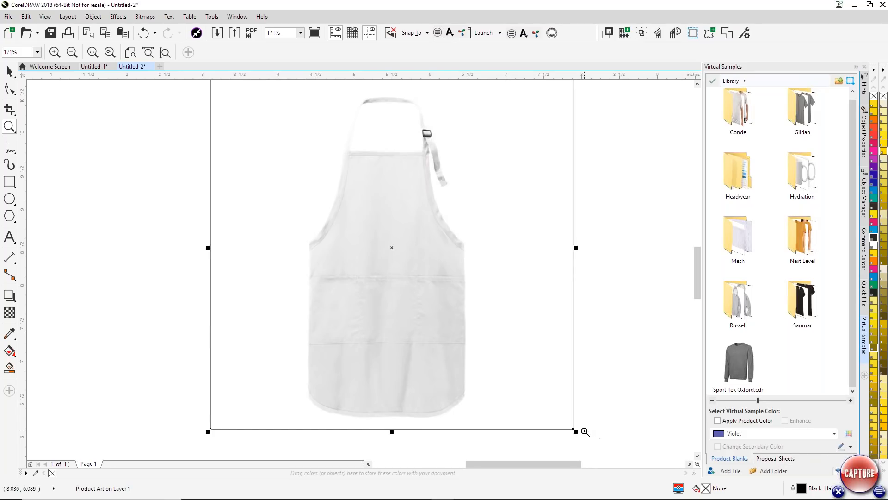
- Shrink the placement rectangle to about 0.87 inch square and position it on the apron's chest, above the pockets
click(10, 71)
drag(576, 430, 441, 278)
drag(392, 252, 386, 231)
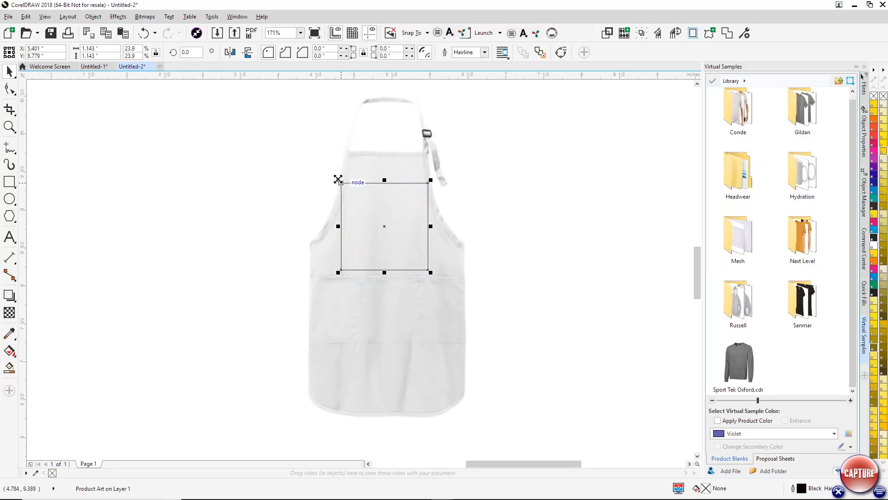
drag(344, 184, 348, 189)
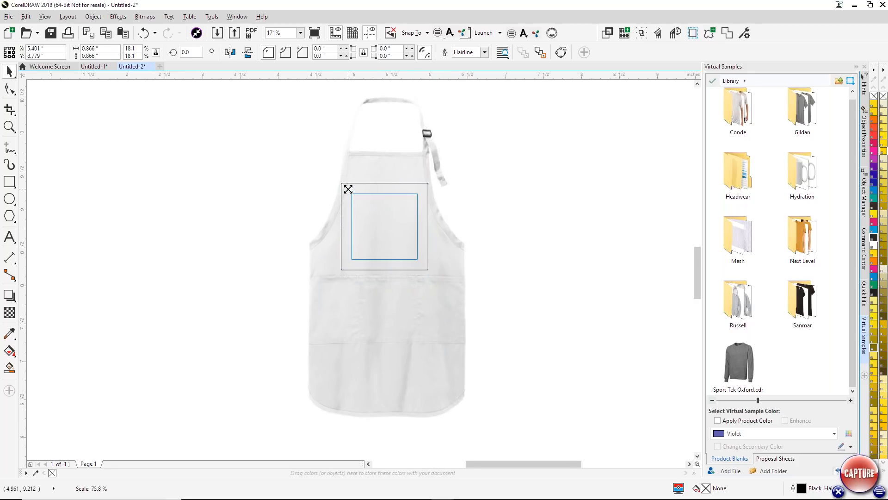
click(514, 204)
drag(394, 193, 399, 199)
click(671, 263)
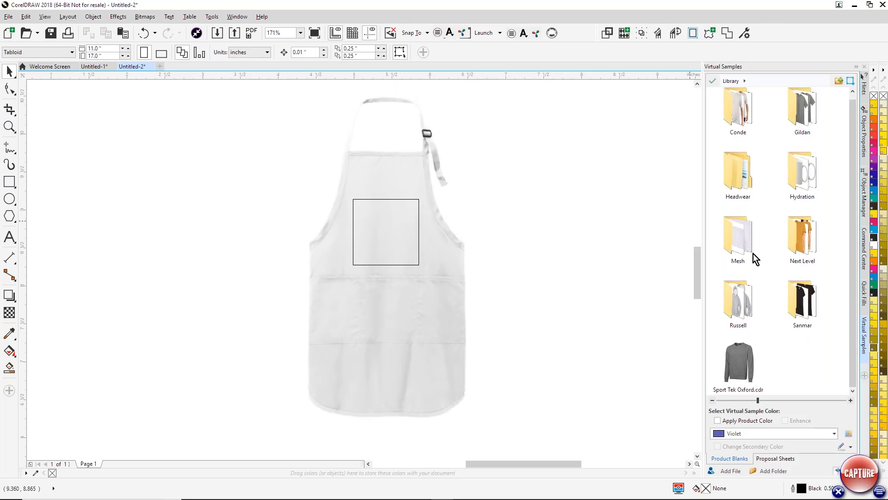
- Add the apron image with its placement rectangle to the Sanmar library folder as a product blank named "Sanmar Apron"
double_click(807, 315)
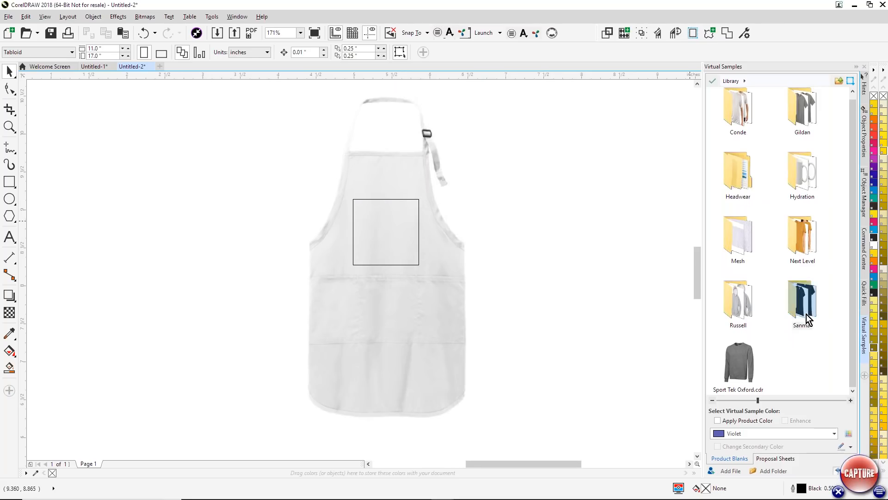
click(614, 204)
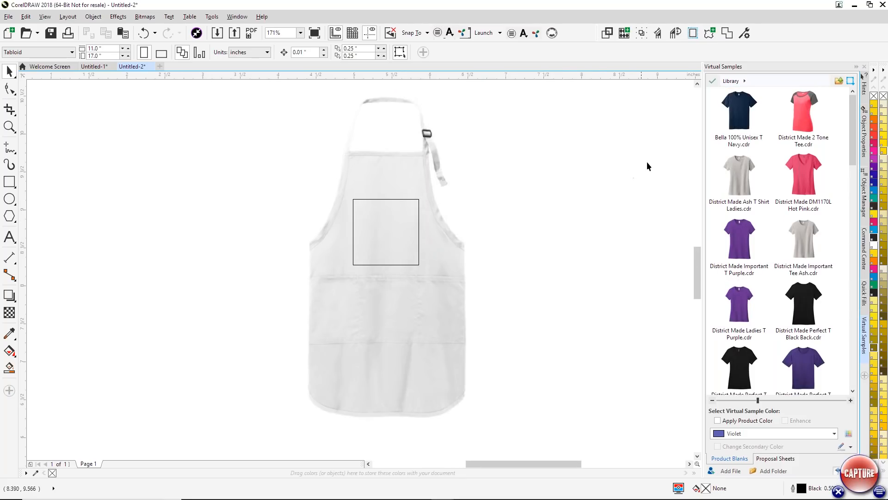
key(ctrl+a)
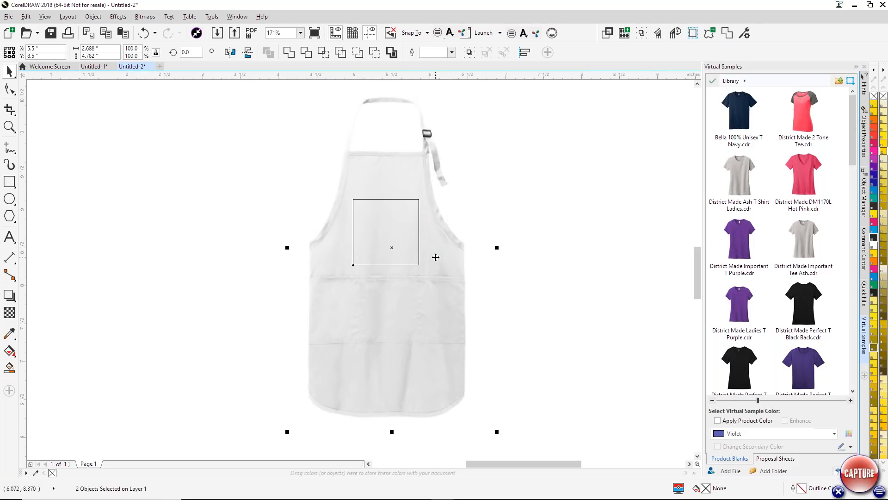
drag(426, 260, 762, 327)
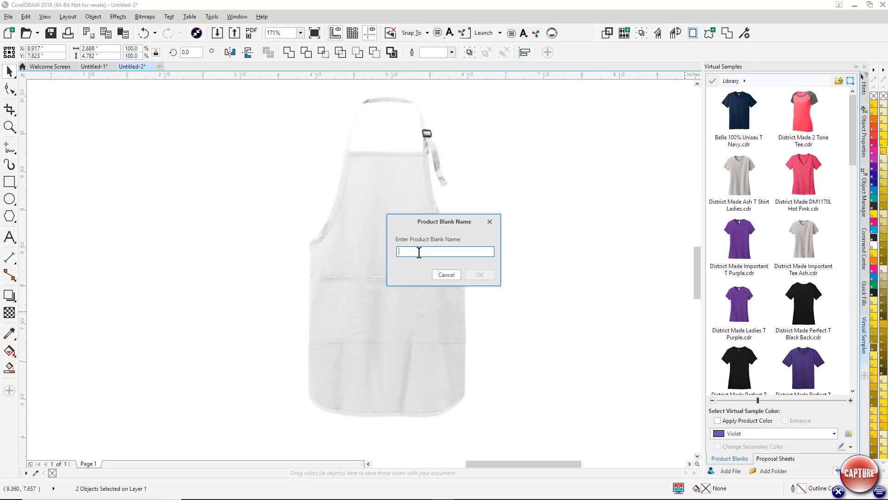
text(Sanmar Apron)
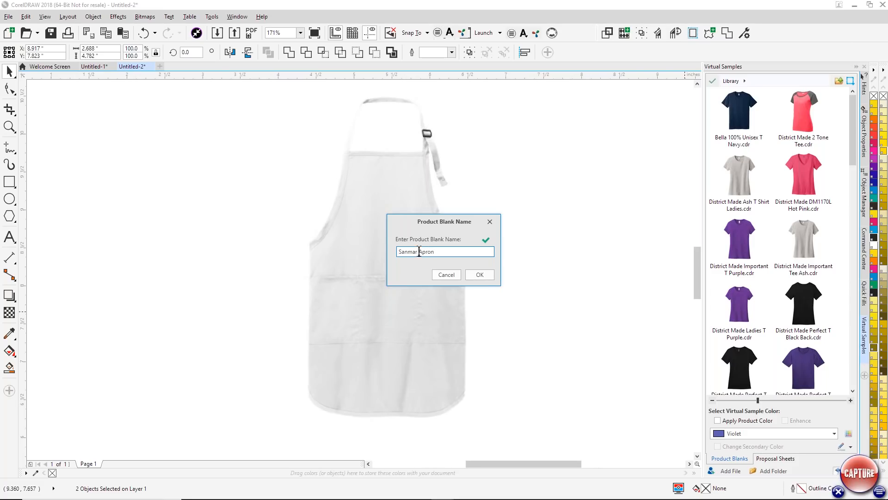
click(480, 274)
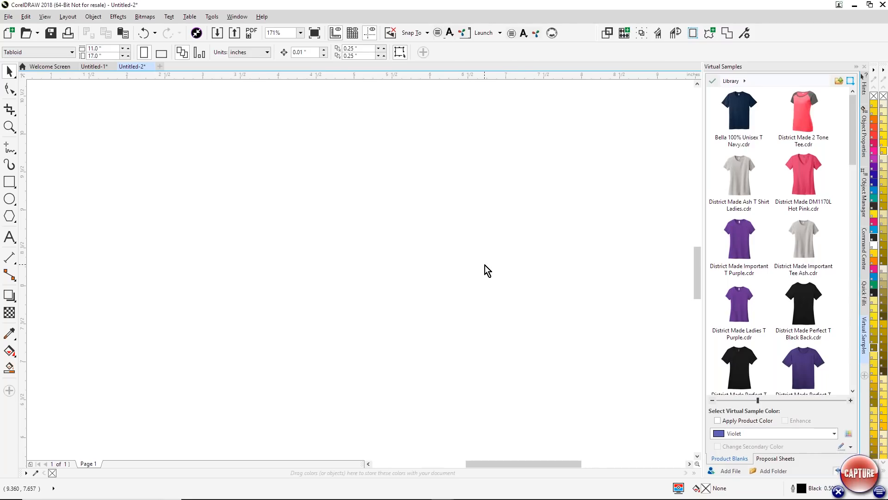
- Close Smart Capture and return to the Untitled-1 document containing the "Bake Like a Boss" design
click(839, 491)
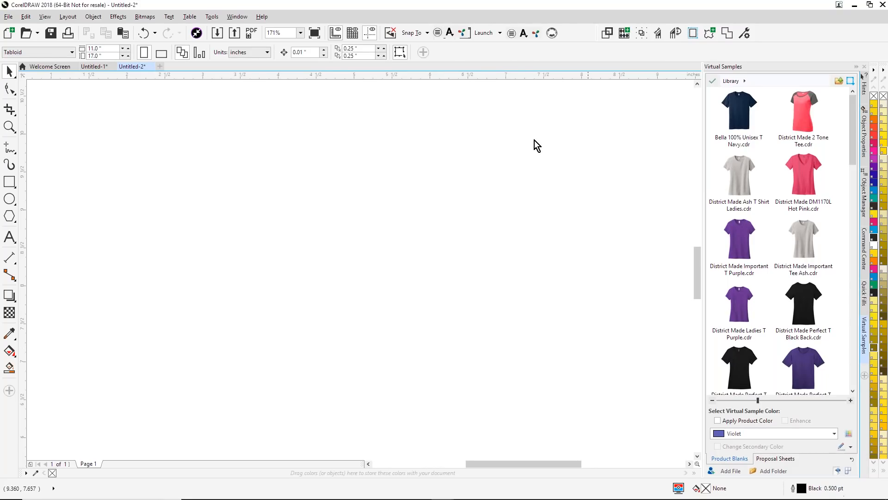
click(87, 69)
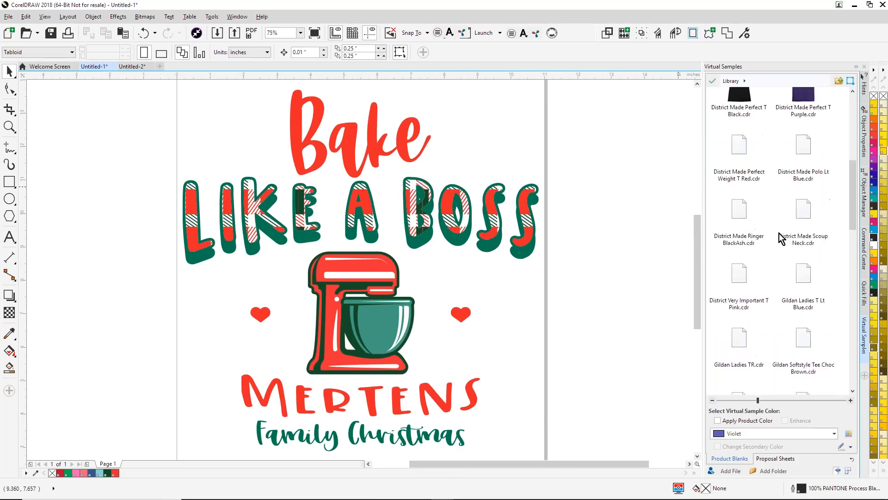
- Create a virtual sample of the "Bake Like a Boss" design on the Sanmar Apron product blank
scroll(779, 233, down, 5)
scroll(779, 232, down, 5)
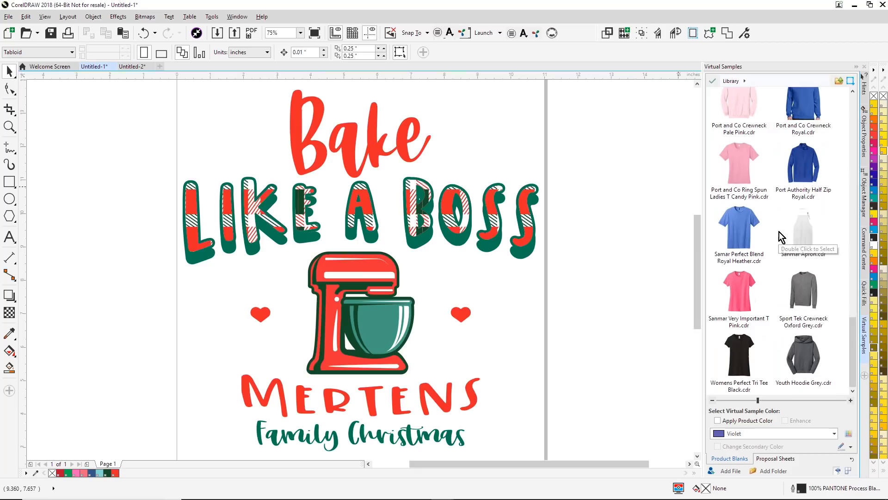
double_click(812, 238)
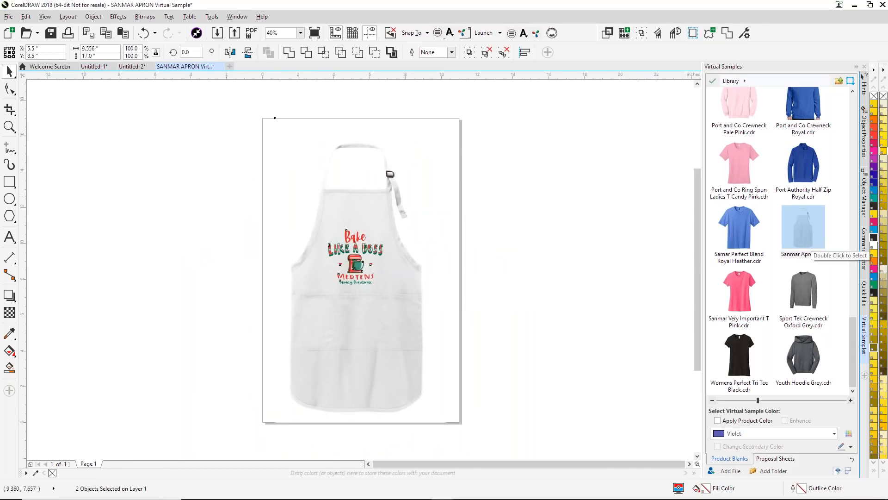
- Enlarge the "Bake Like a Boss" design slightly and move it higher on the apron's chest
click(5, 126)
drag(298, 218, 430, 315)
click(9, 71)
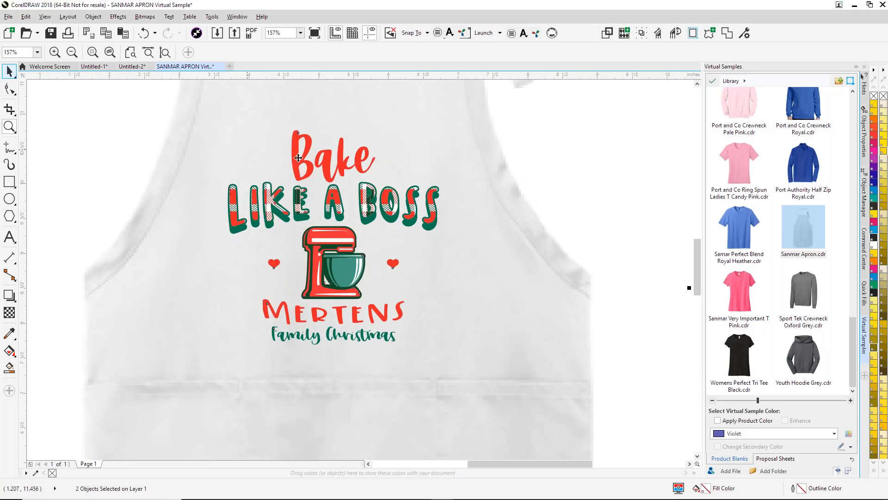
scroll(302, 158, down, 1)
scroll(466, 152, down, 1)
drag(565, 131, 363, 206)
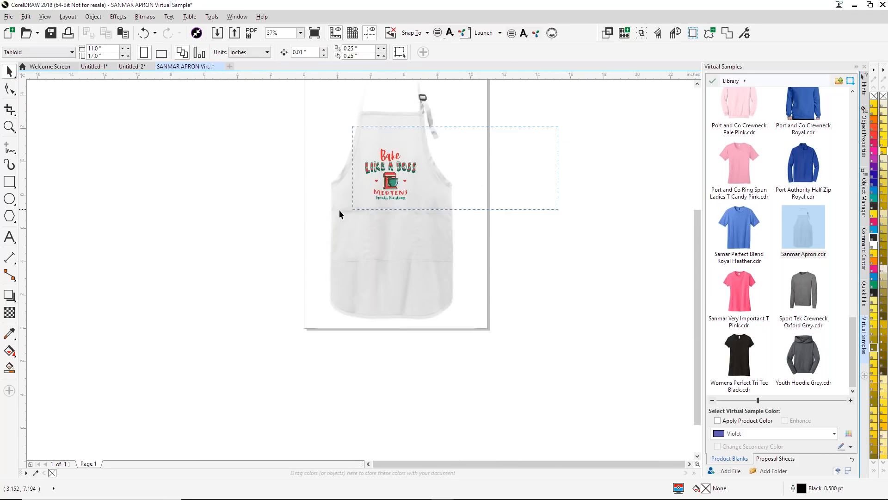
drag(363, 146, 391, 157)
click(506, 184)
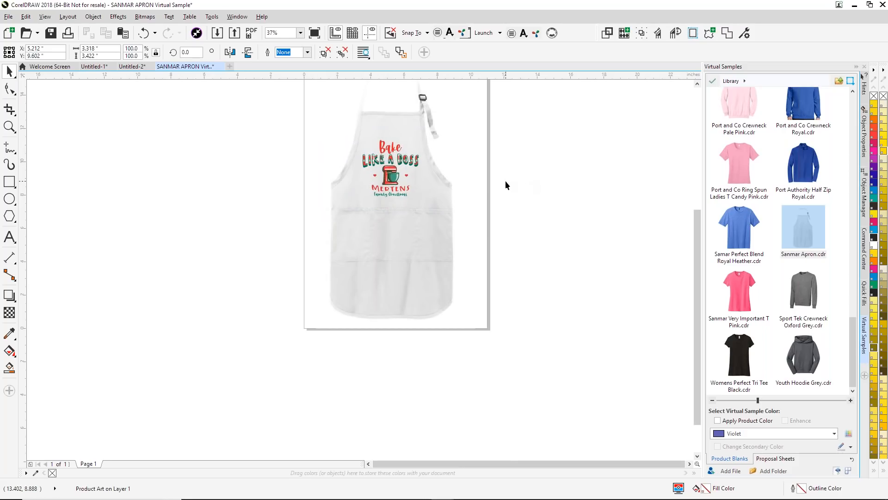
- Remove the existing black T-shirt art from the Proposal Sheets art list
click(778, 459)
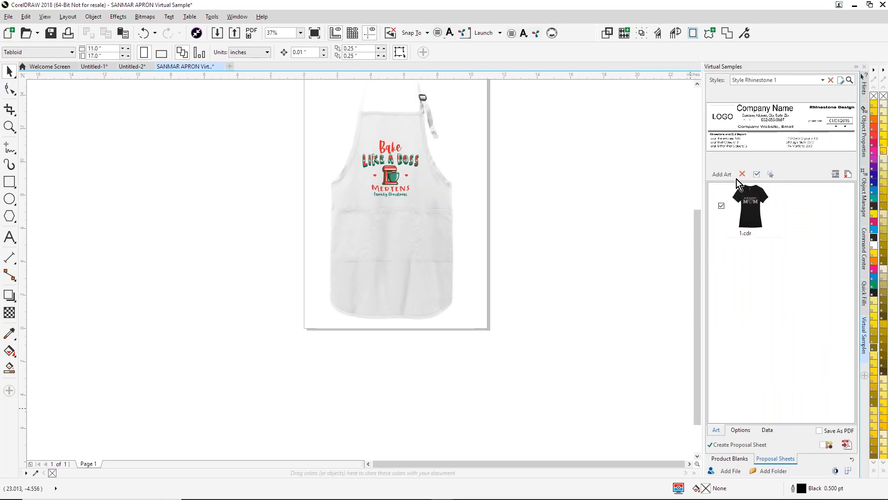
click(741, 174)
click(468, 271)
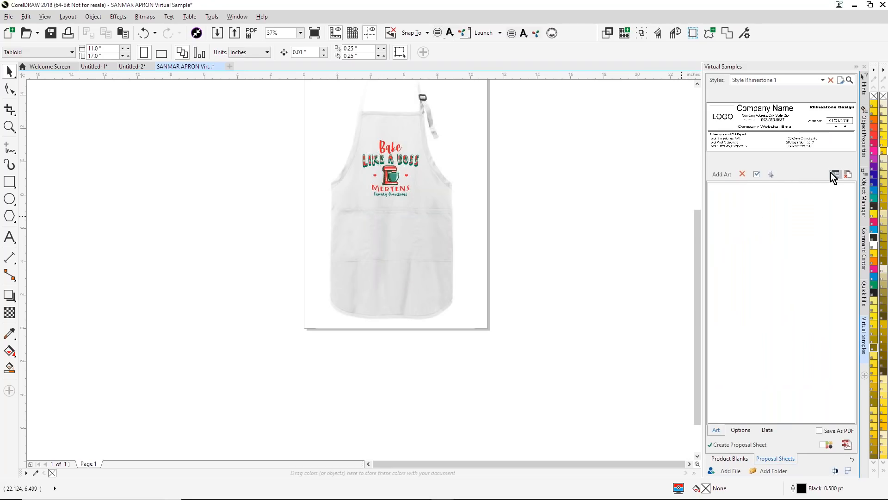
- Choose the Style 4 proposal sheet and add the apron sample as its art
click(821, 82)
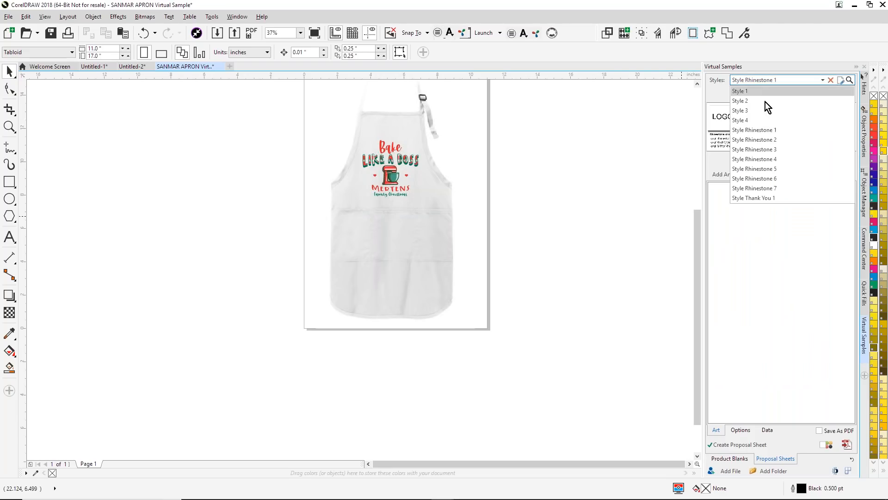
click(748, 119)
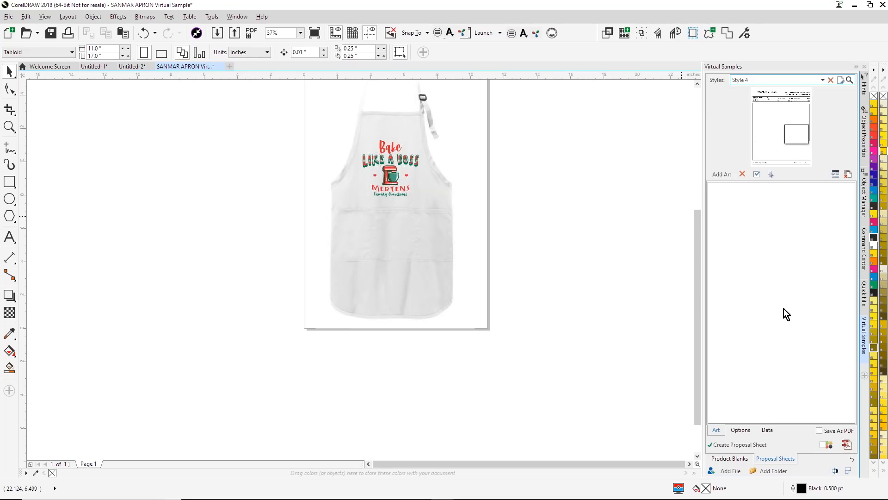
click(725, 175)
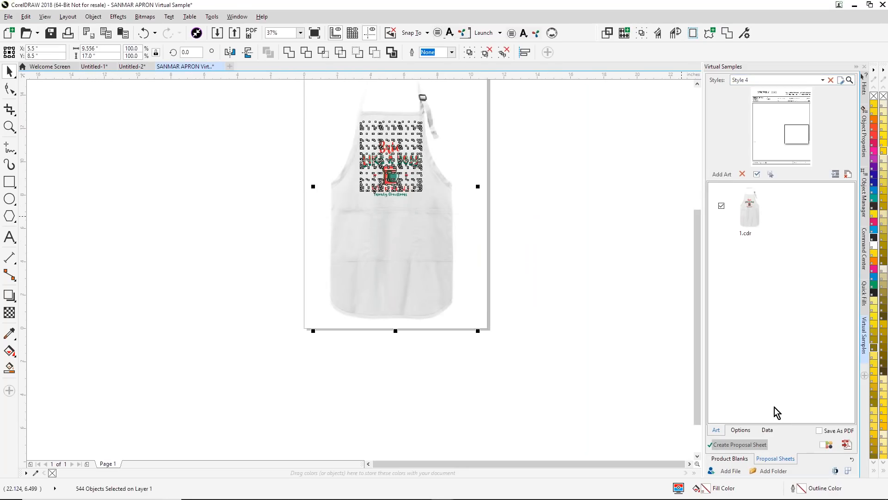
- Check the company information and the logo file selection in the proposal sheet data
click(773, 429)
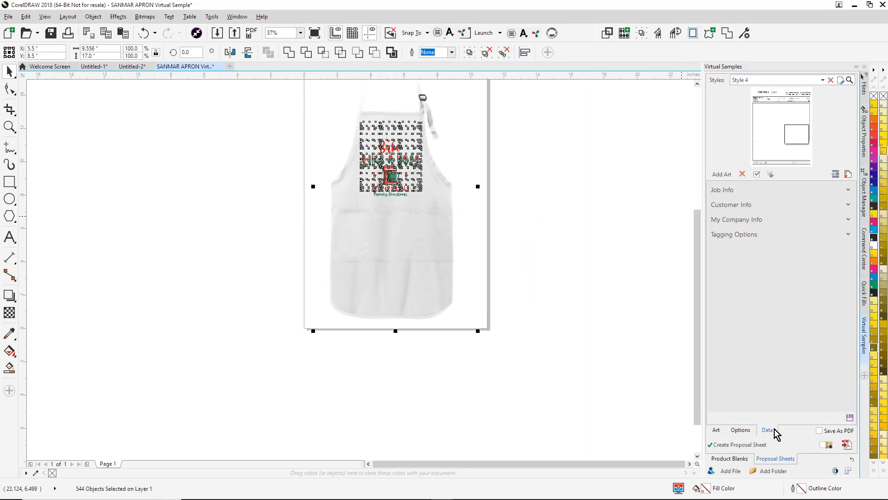
click(849, 222)
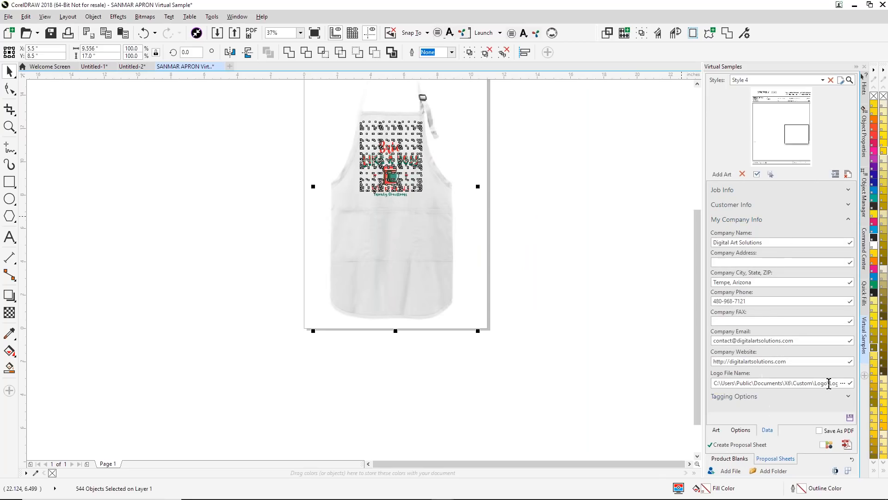
click(843, 384)
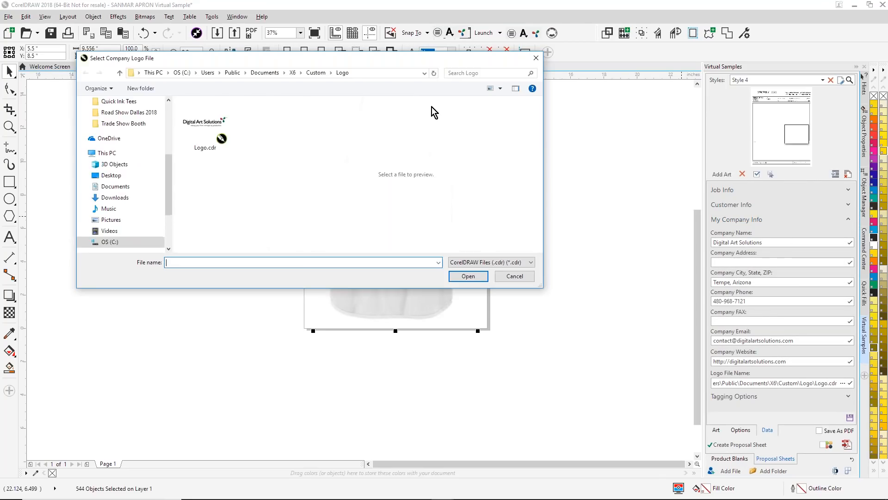
click(537, 62)
- Review the watermark options, create the Style 4 proposal sheet, and set its page size to Letter
click(741, 430)
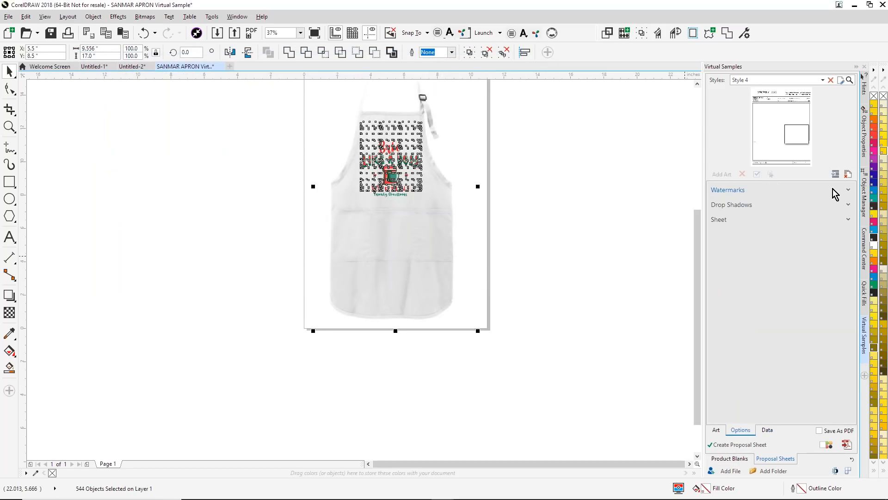
click(848, 191)
click(848, 190)
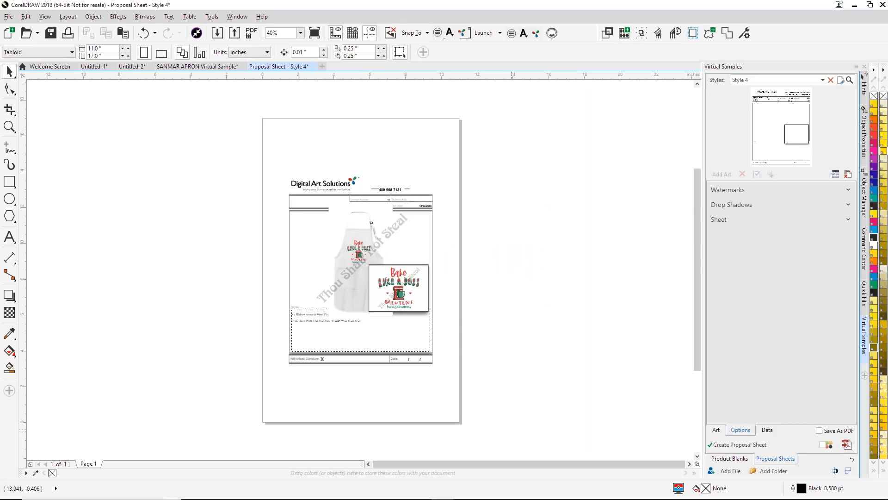
click(73, 52)
click(49, 73)
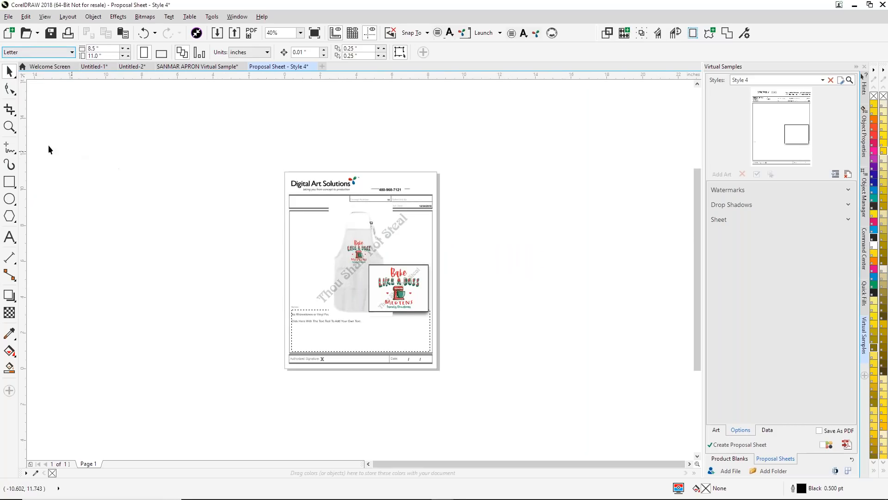
- Delete both "Thou Shalt Not Steal" watermarks and the placeholder notes text from the proposal sheet
key(z)
drag(271, 202, 460, 331)
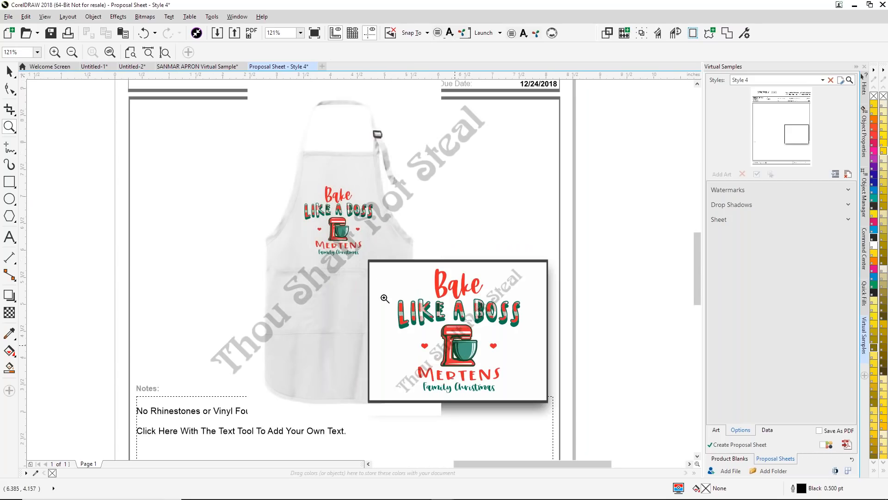
click(9, 71)
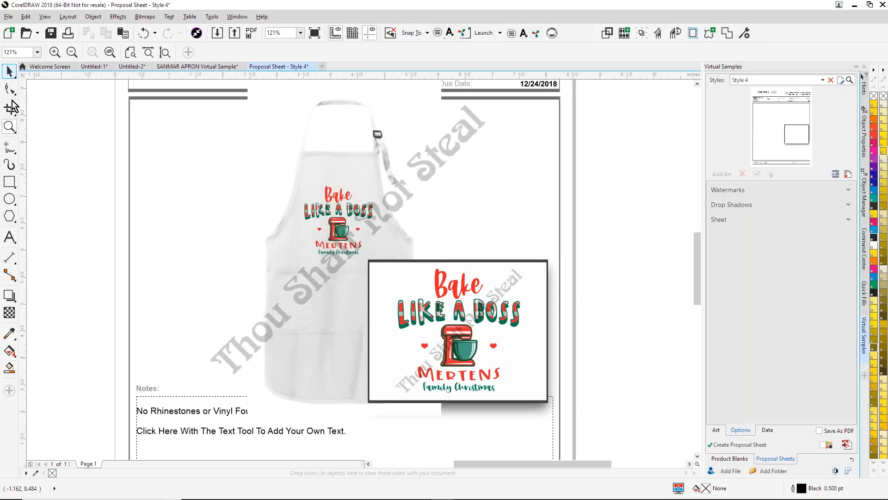
click(254, 345)
key(Delete)
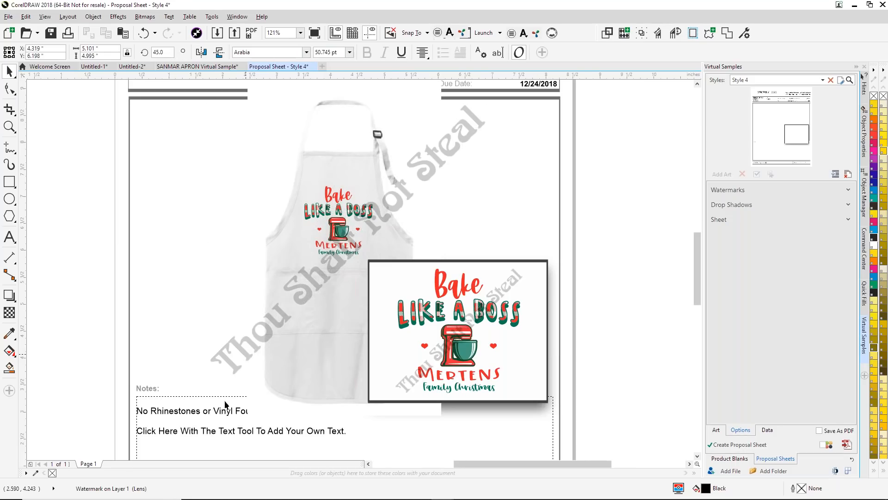
click(205, 412)
key(Delete)
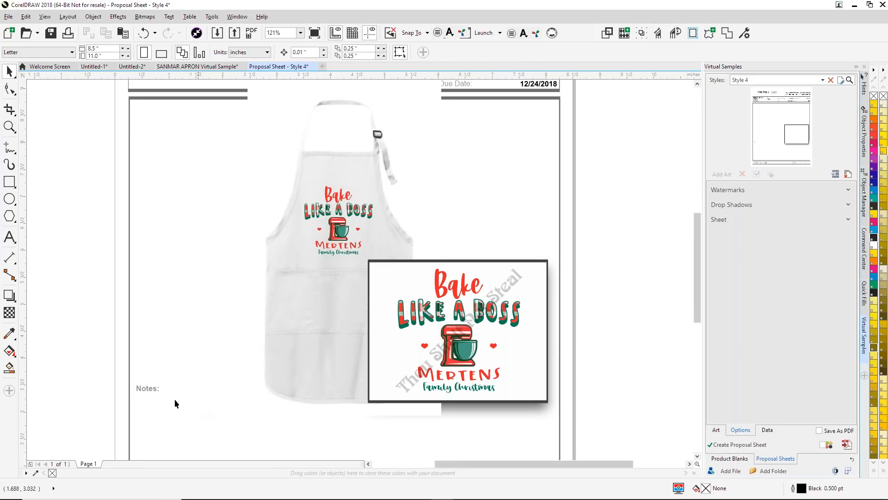
click(518, 282)
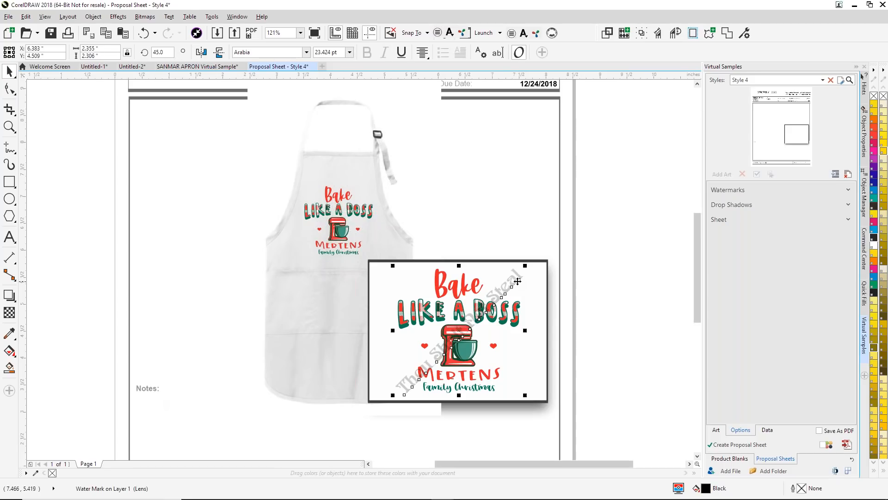
key(Delete)
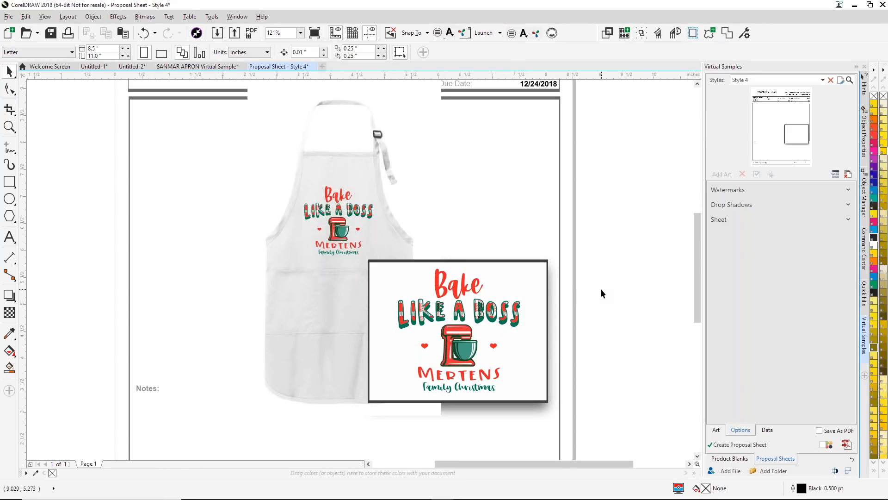
- Open the Publish to PDF dialog for the proposal sheet and dismiss it without saving
click(848, 445)
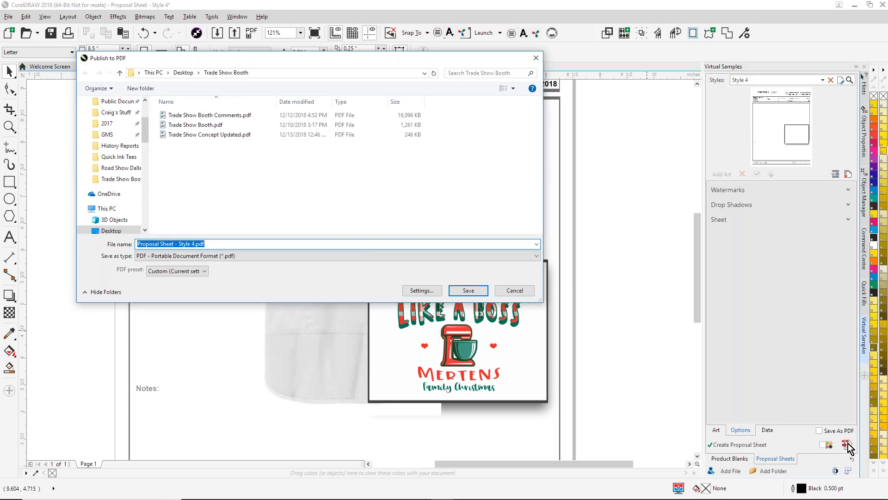
click(535, 59)
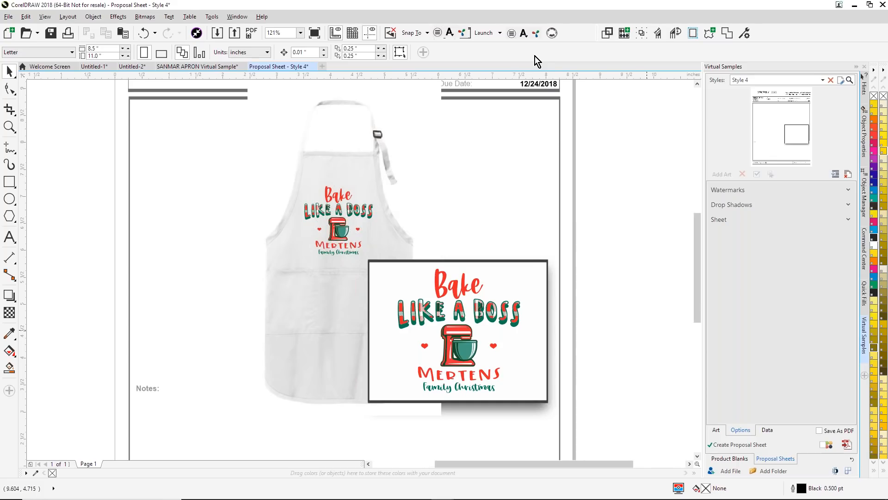
- Create a new blank Tabloid document and display the Command Center's clipart and graphics commands
click(323, 67)
click(441, 362)
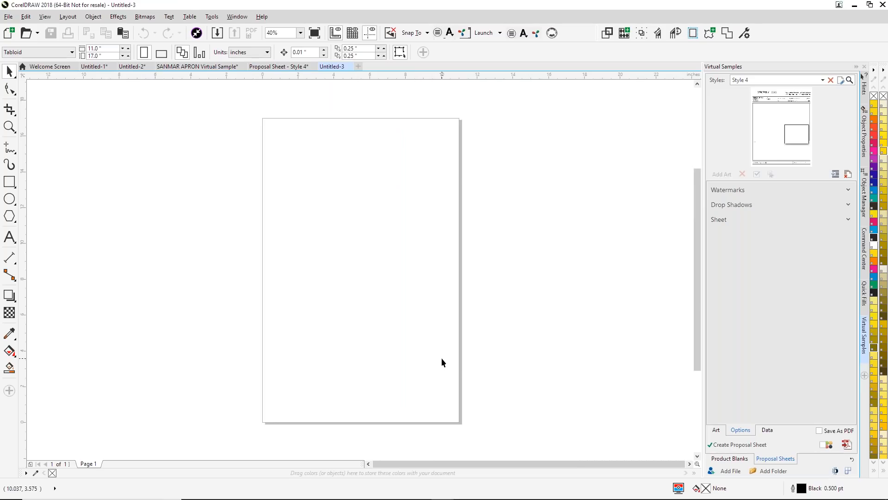
click(862, 261)
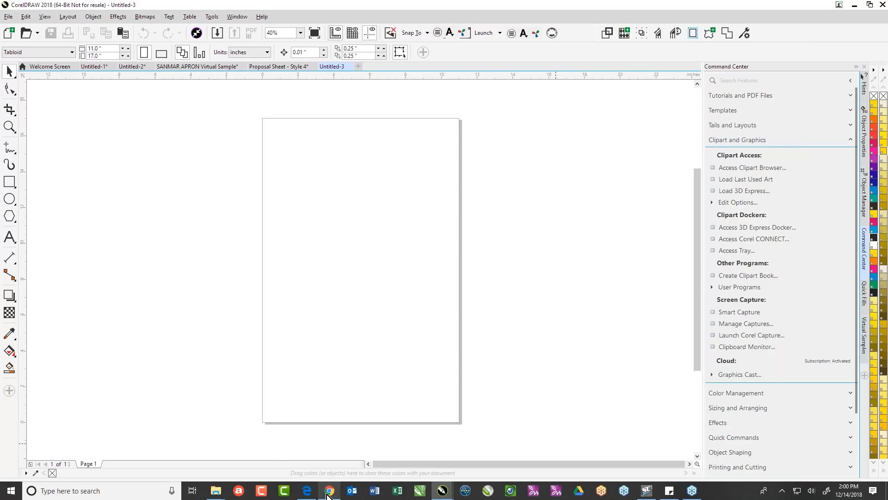
- Switch to Chrome and search Google Images for "christmas tree"
click(329, 490)
click(265, 24)
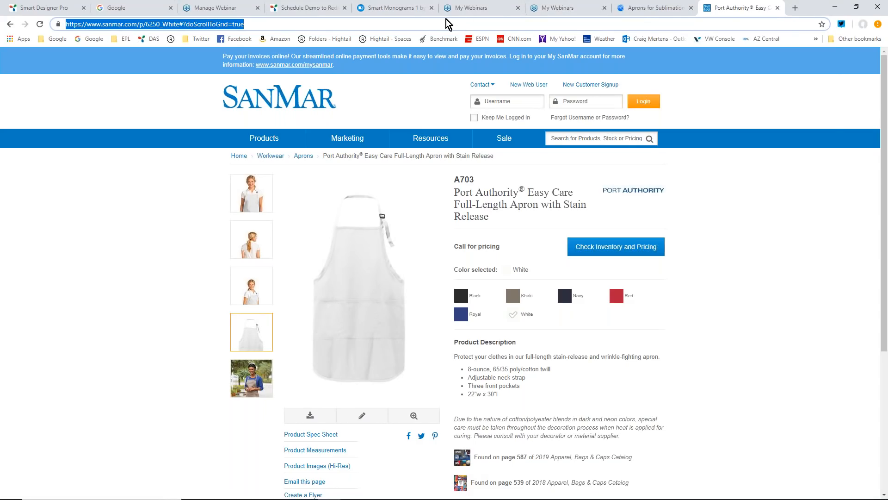
text(christm)
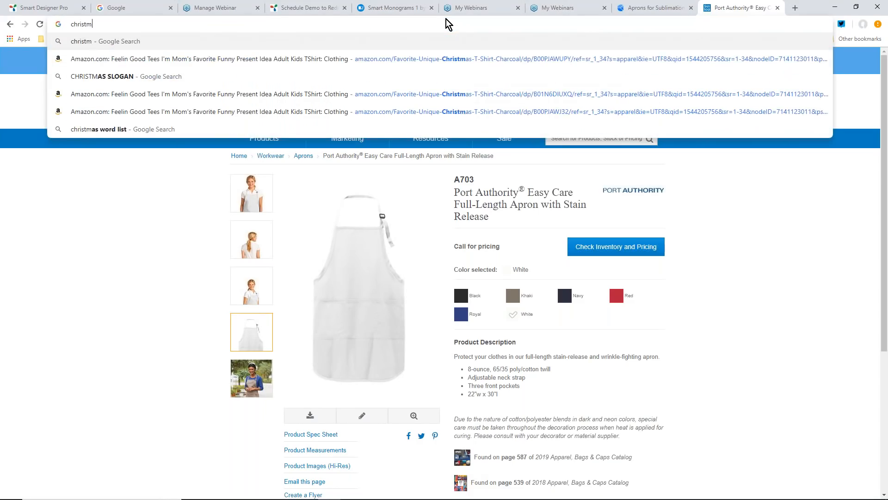
text(as tree)
key(Return)
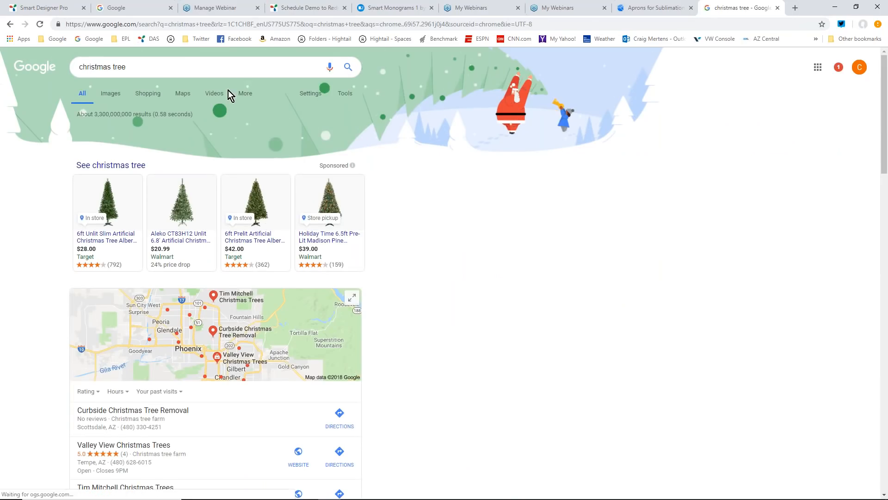
click(110, 93)
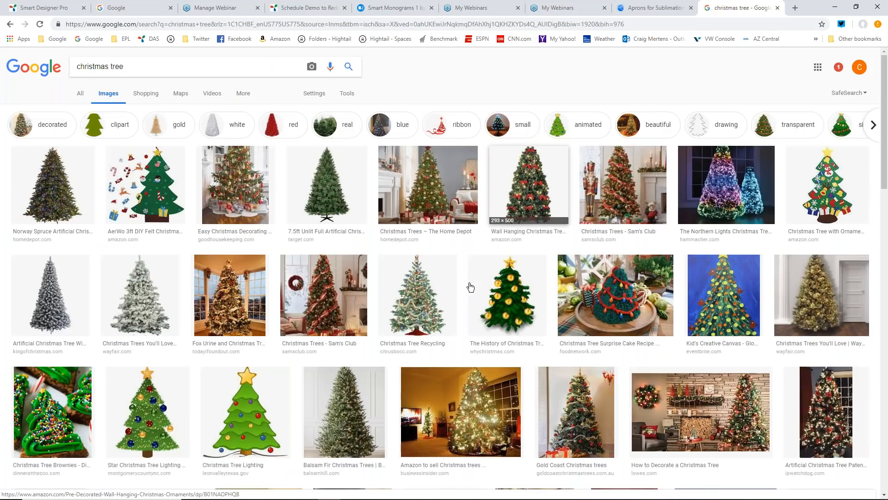
- Browse the Christmas tree image results for a suitable picture
scroll(508, 296, down, 1)
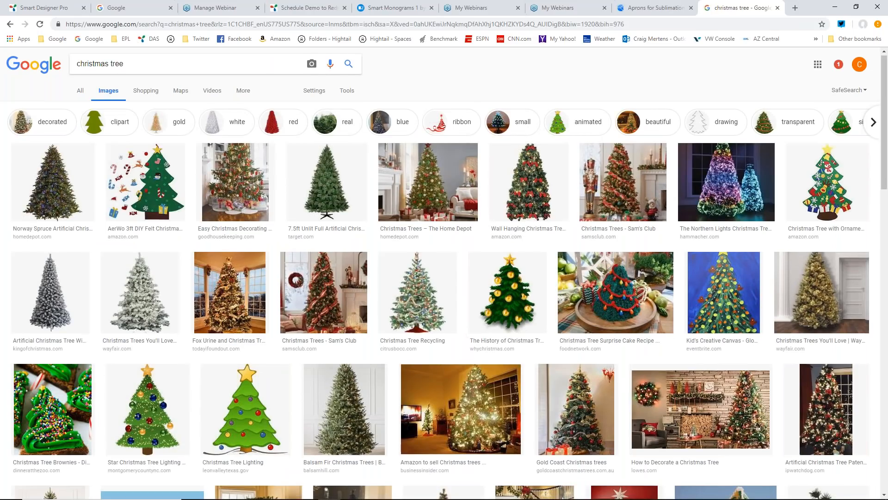
scroll(507, 296, down, 2)
scroll(417, 278, down, 3)
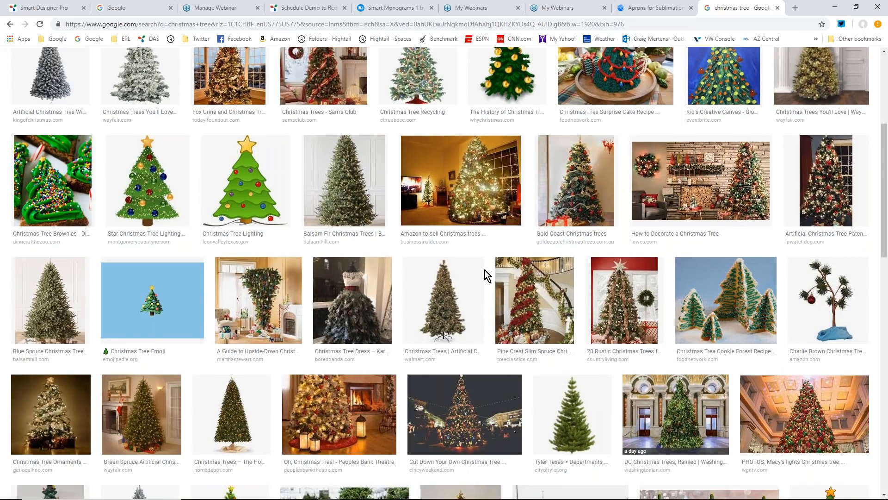
scroll(485, 270, down, 2)
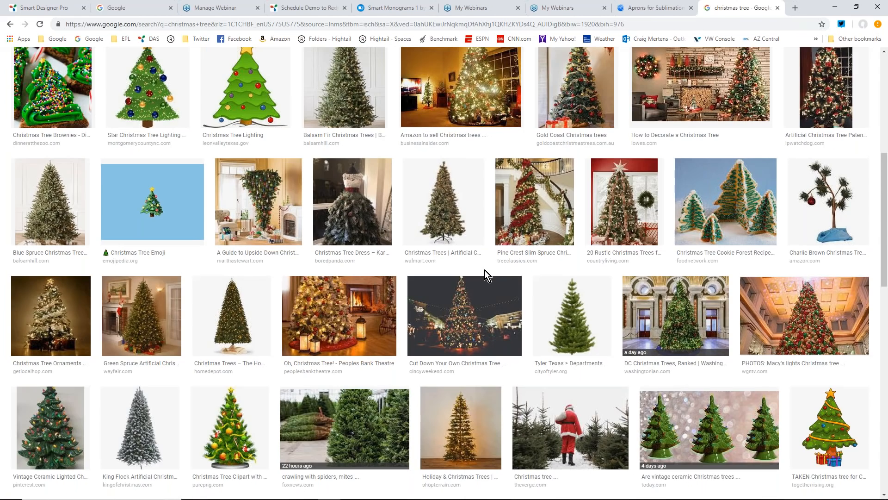
scroll(485, 270, down, 3)
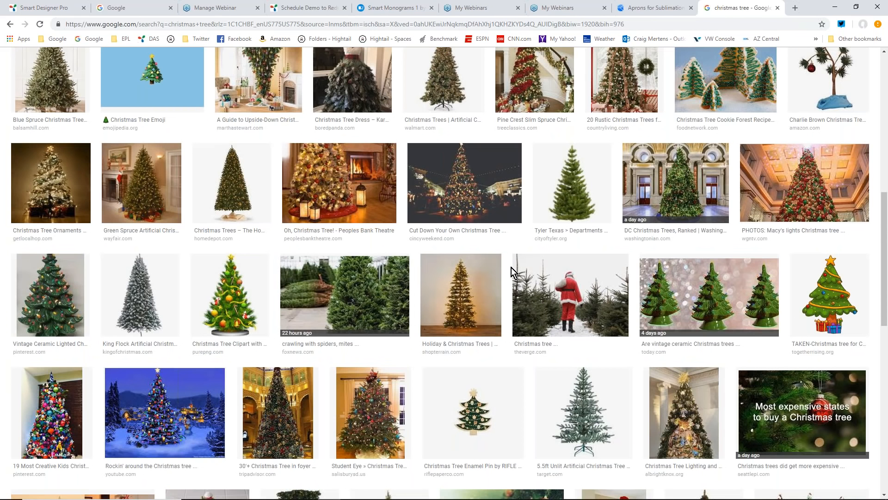
scroll(512, 267, up, 3)
scroll(511, 269, up, 6)
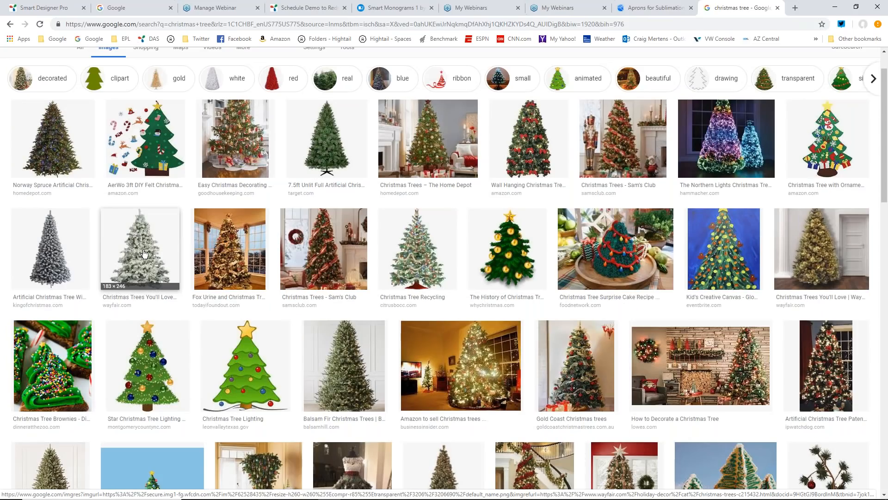
- Try copying the Christmas Tree Recycling image from the search results and pasting it into the blank CorelDRAW document
click(409, 255)
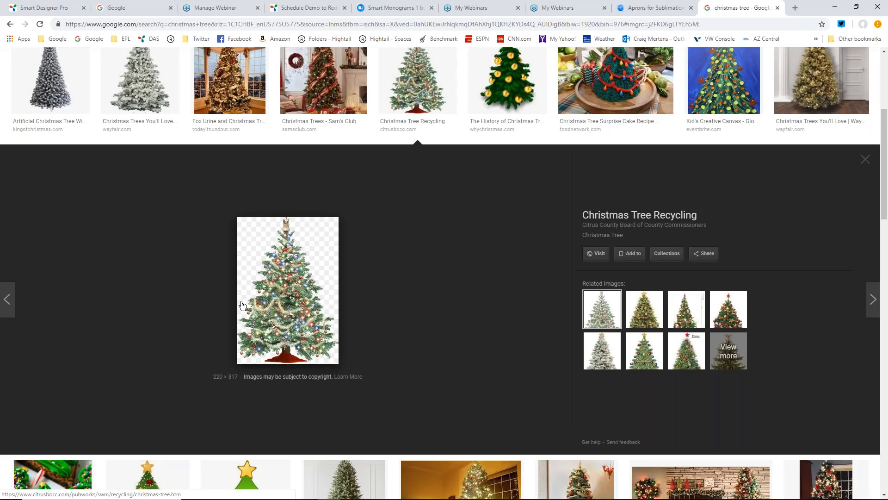
right_click(315, 296)
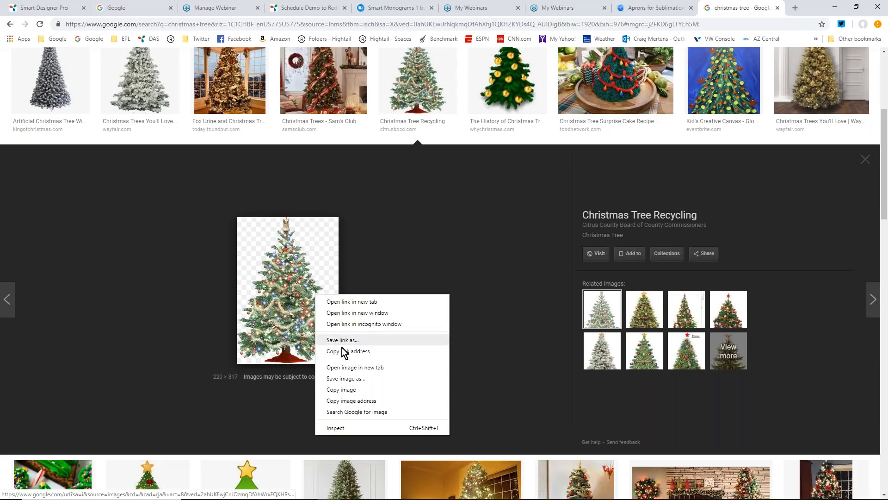
click(342, 390)
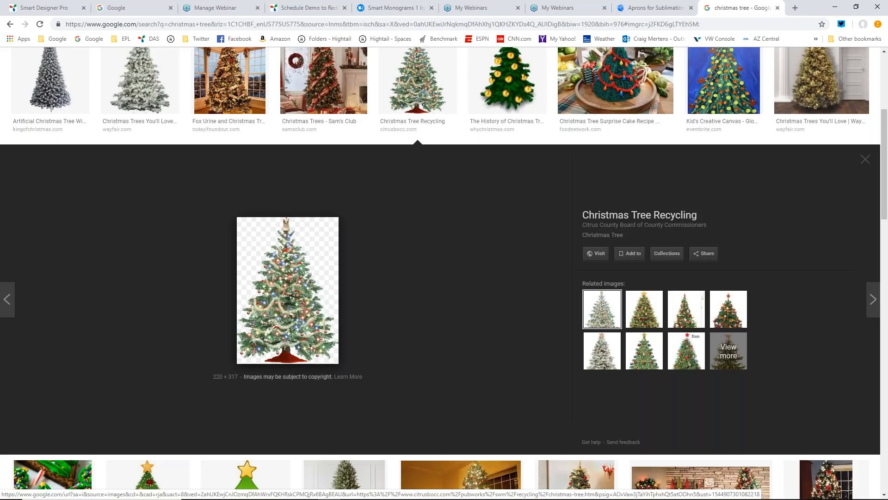
click(834, 12)
right_click(317, 179)
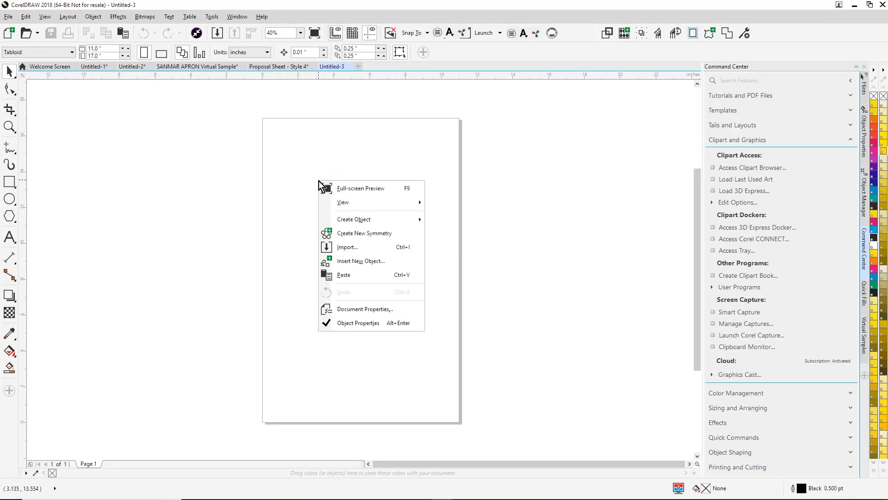
click(344, 275)
drag(251, 184, 456, 372)
key(Delete)
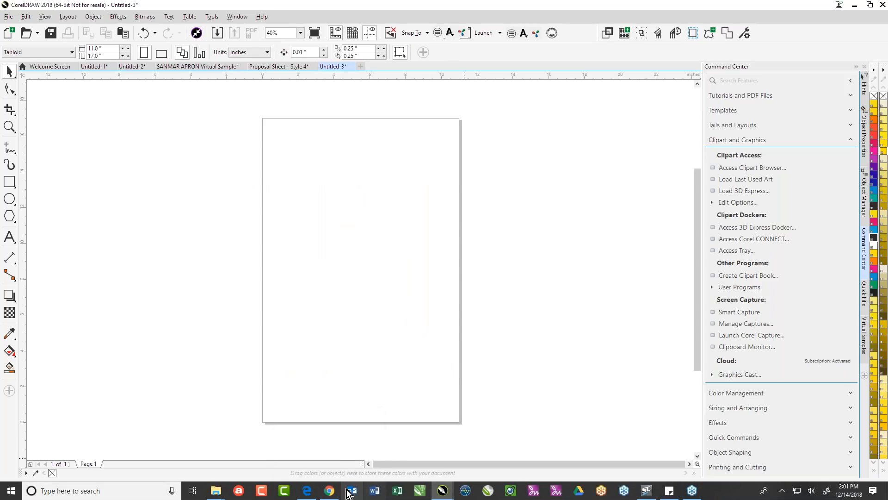
- Switch back to Chrome and save the Christmas Tree Recycling image to the Desktop as christmas-tree.gif in GIF Image format
click(329, 491)
right_click(313, 306)
click(349, 387)
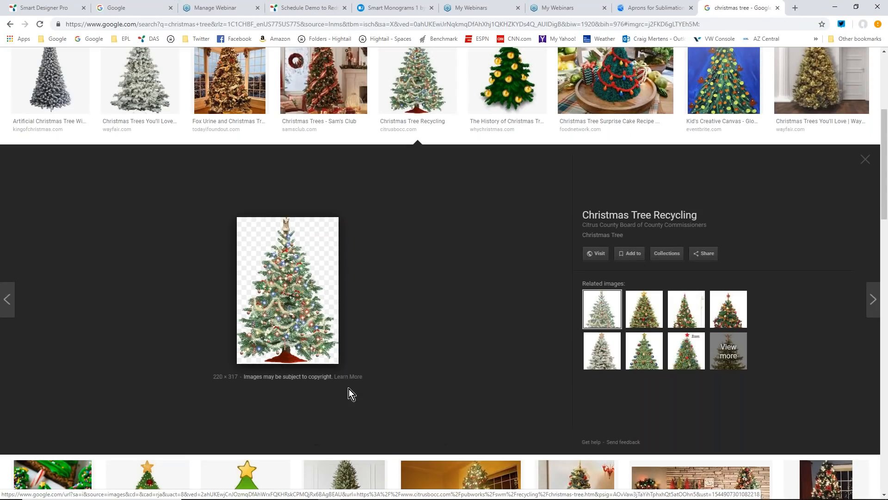
drag(74, 90, 62, 31)
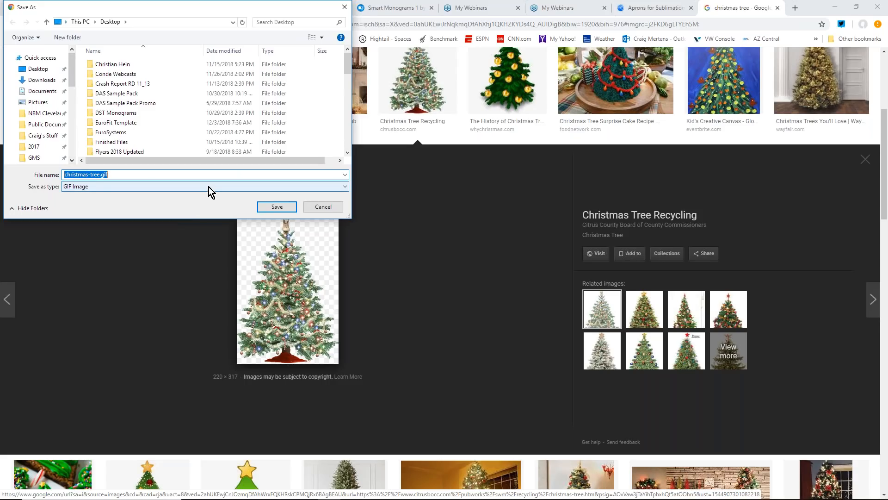
click(242, 186)
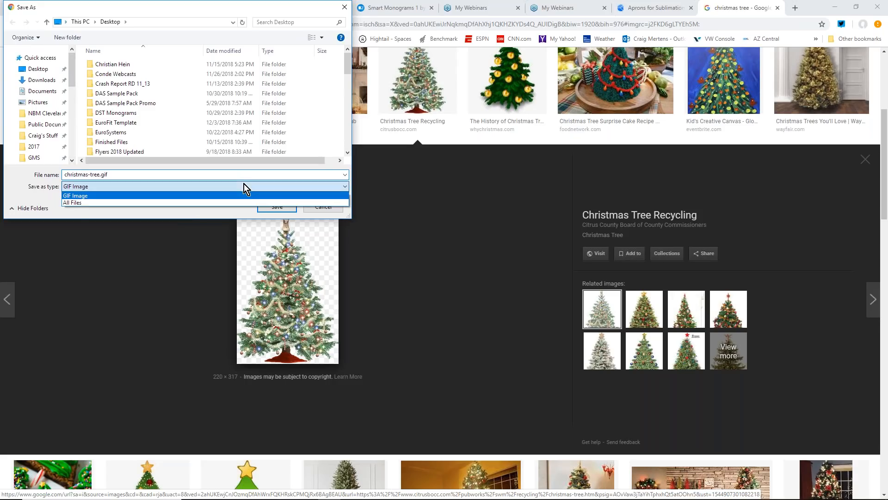
click(91, 195)
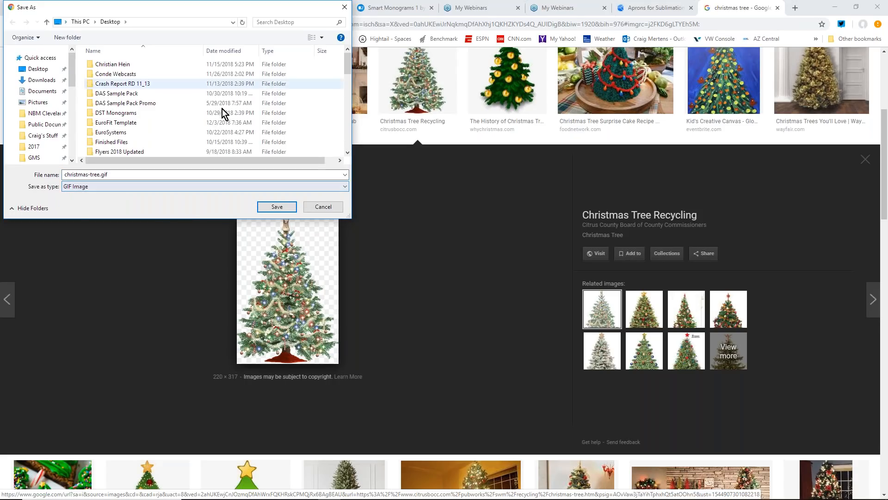
click(277, 207)
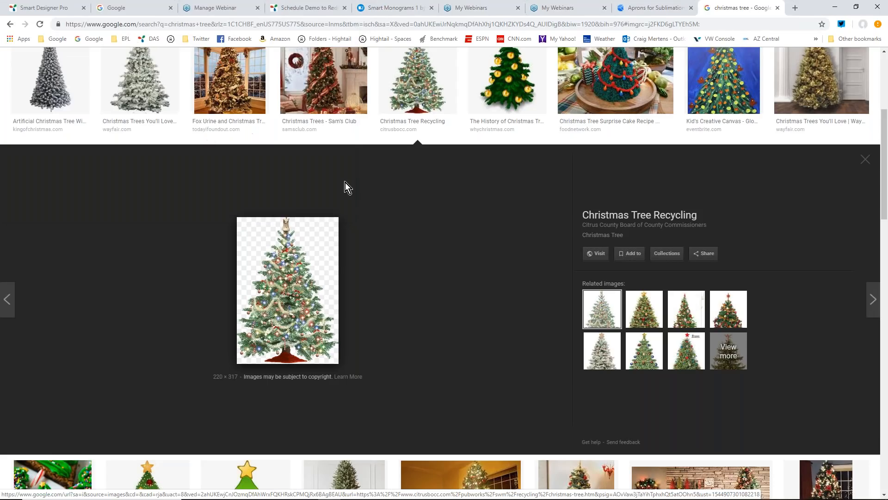
- Return to CorelDRAW and import christmas-tree.gif from the Desktop, placing it near the middle of the page
click(835, 7)
click(8, 17)
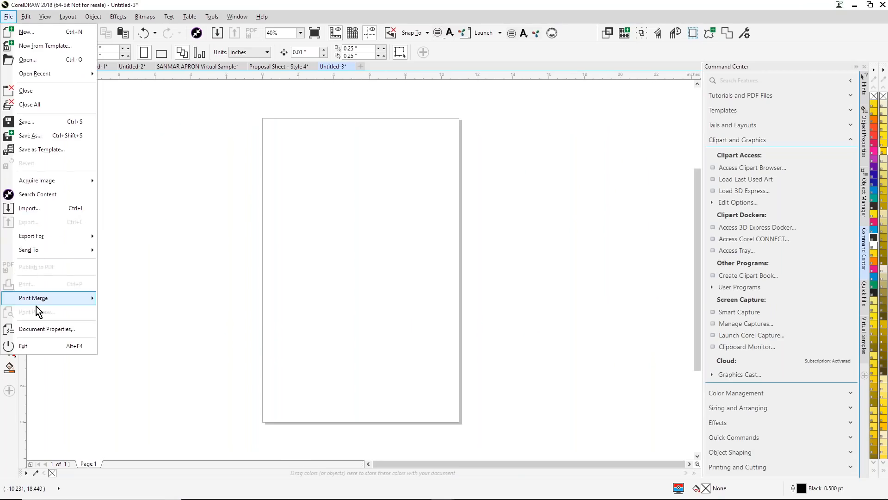
click(29, 211)
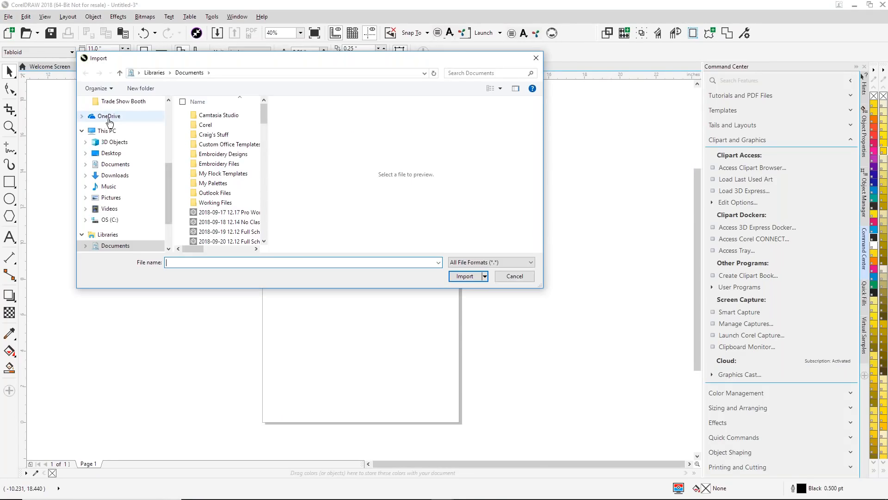
click(121, 155)
drag(264, 118, 270, 189)
click(224, 191)
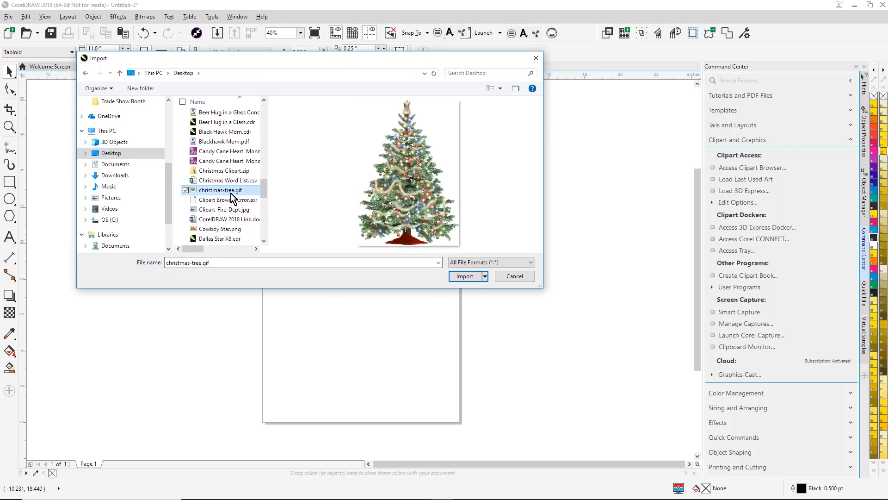
click(471, 278)
click(328, 205)
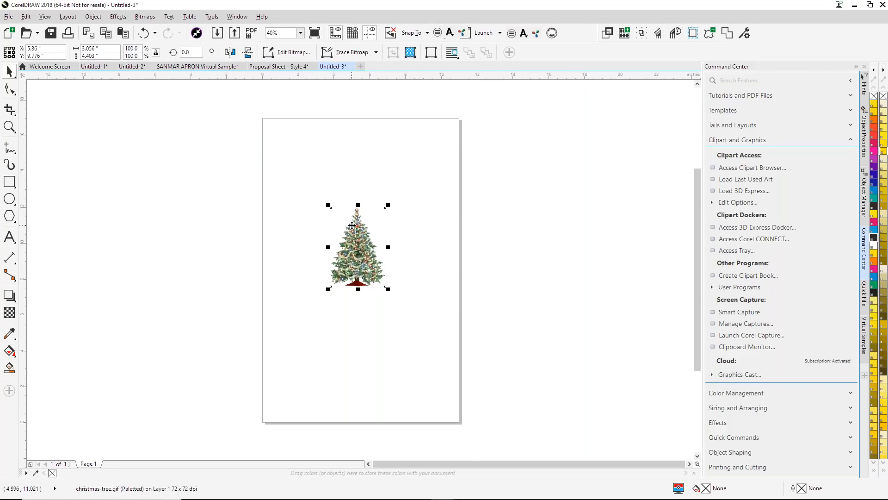
- Examine the imported tree bitmap up close to judge its pixel quality
key(shift+F2)
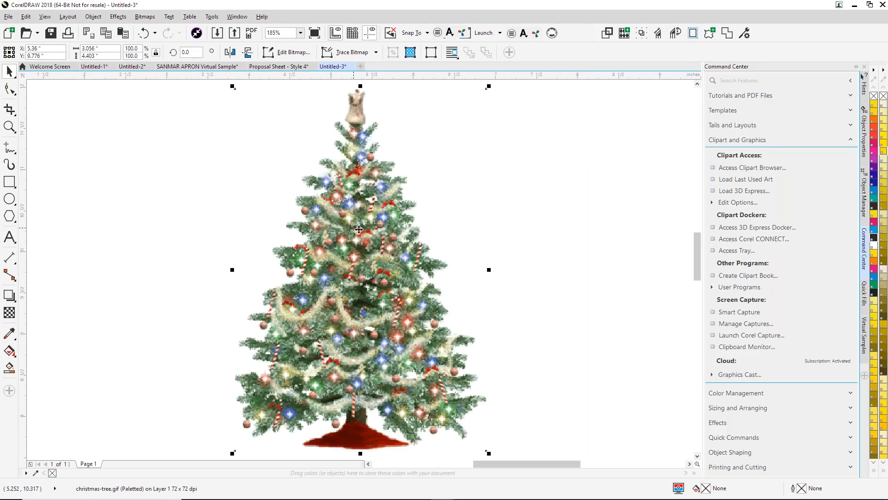
click(9, 126)
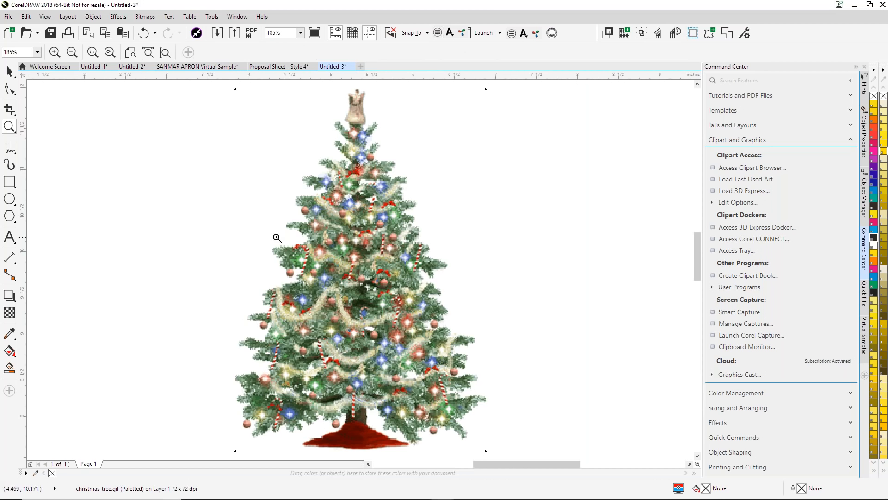
drag(351, 309, 370, 320)
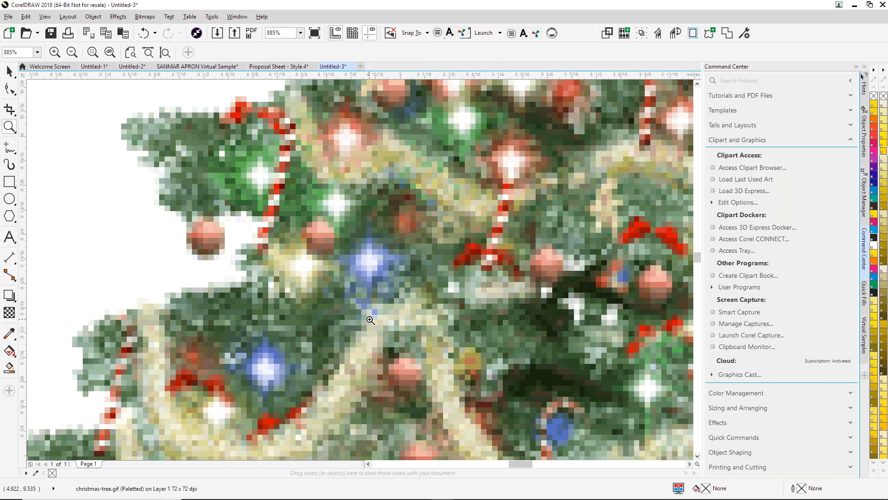
scroll(370, 320, down, 6)
click(9, 71)
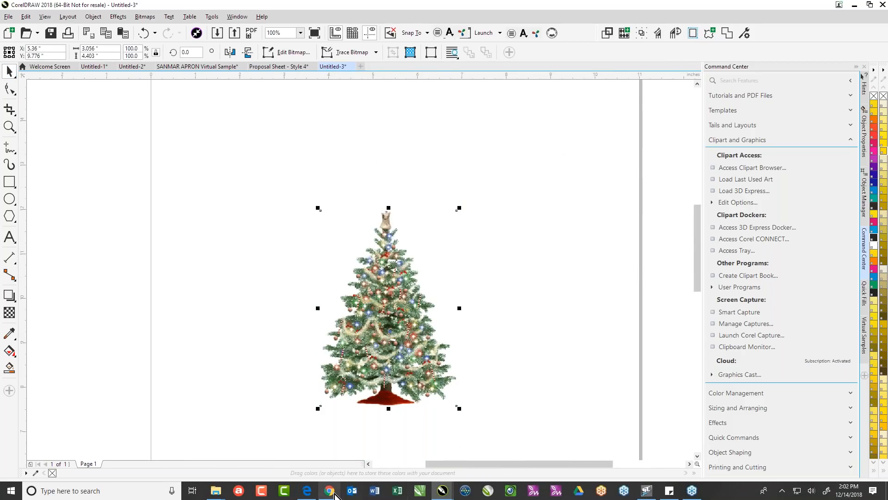
- Switch to Chrome and compare the image dimensions of the decorated PurePNG tree and the related large transparent tree with ornaments
click(330, 492)
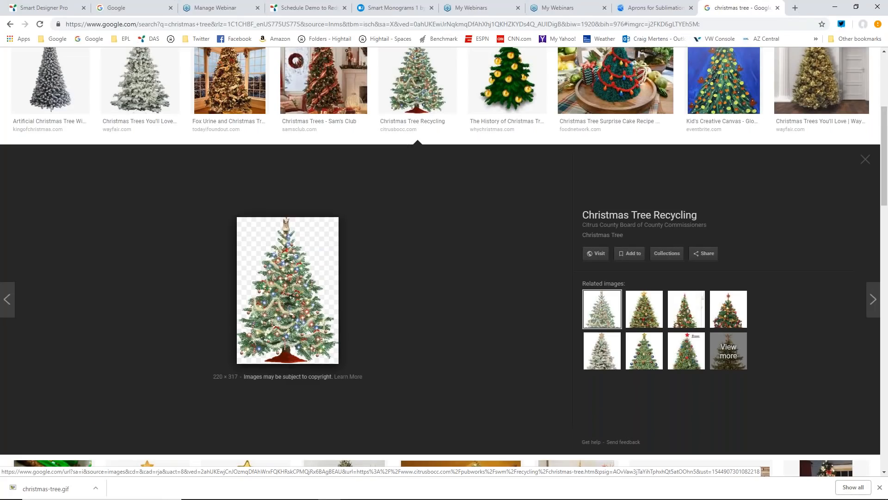
click(866, 162)
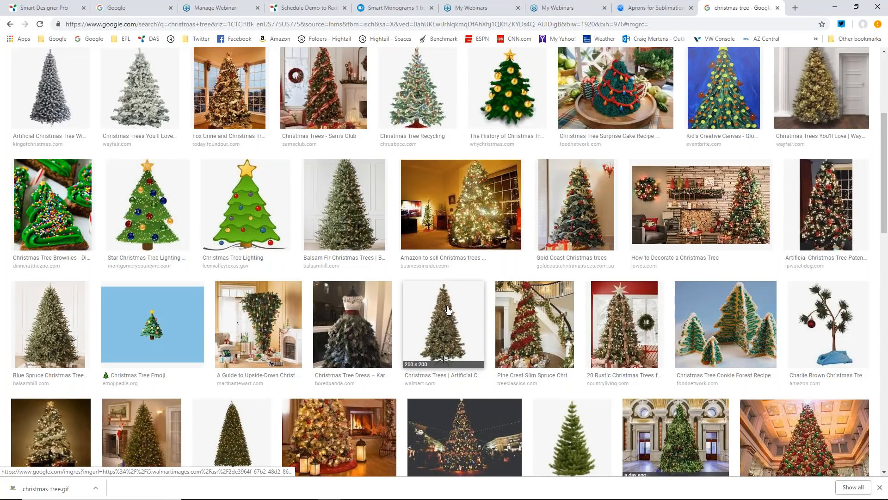
scroll(447, 310, down, 1)
scroll(448, 310, down, 2)
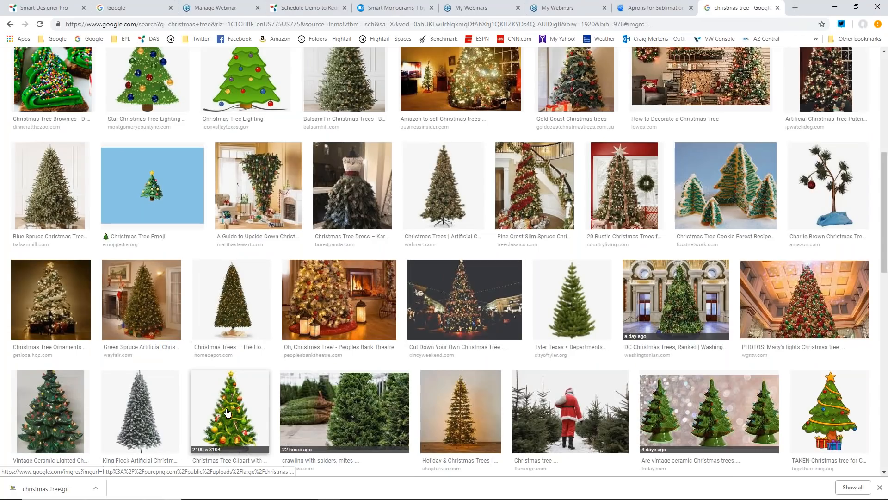
scroll(229, 413, down, 1)
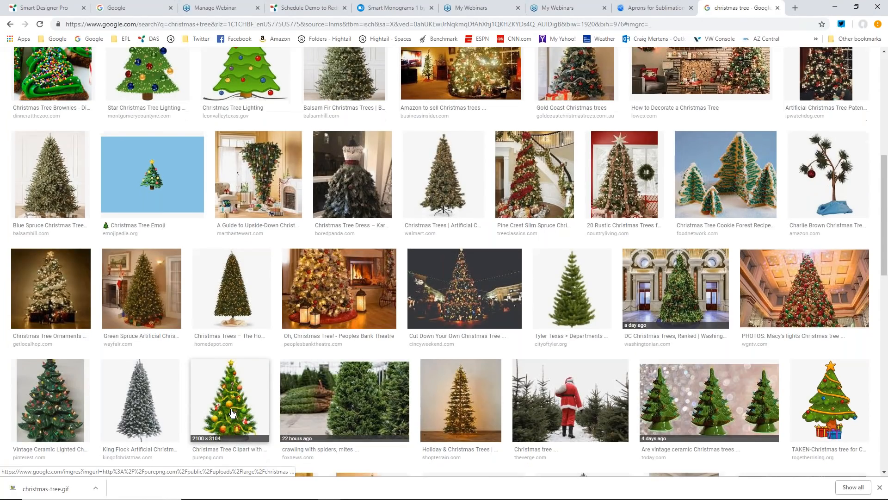
click(232, 413)
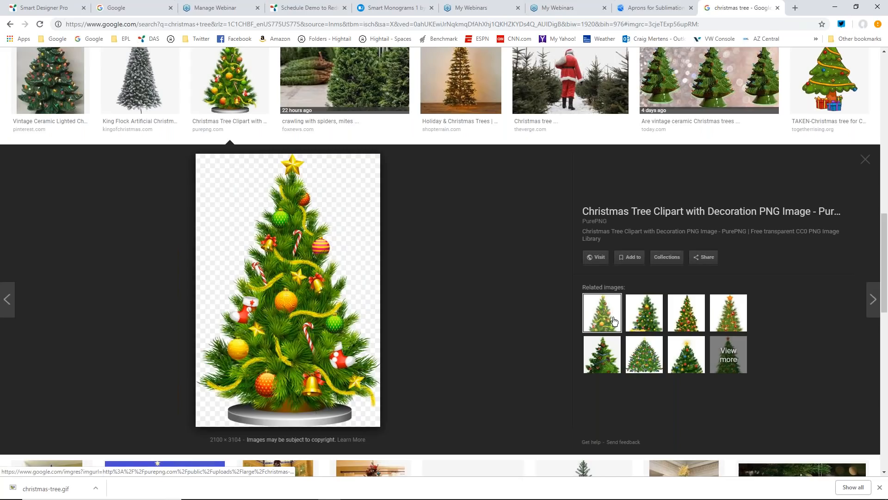
click(687, 315)
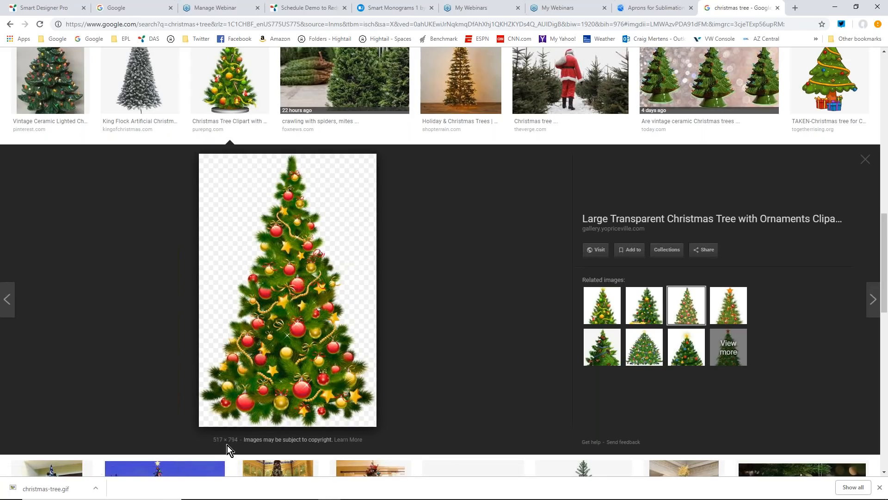
click(866, 159)
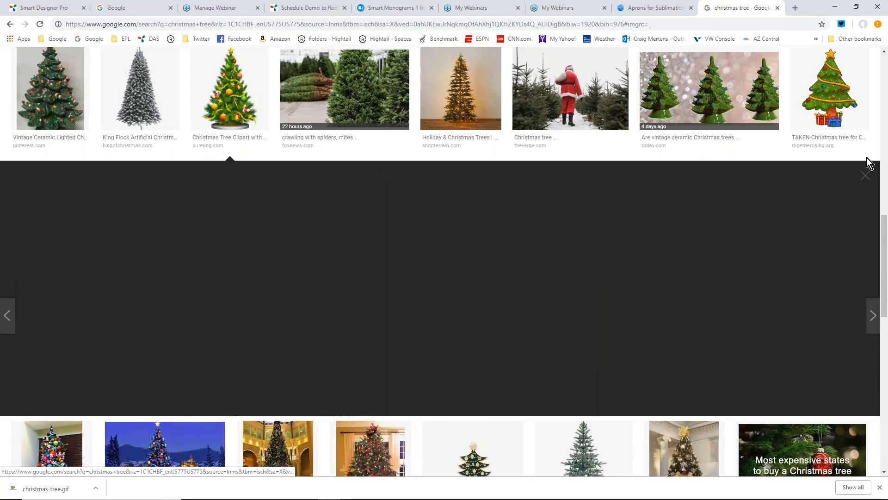
- Browse further through the Christmas tree image results for a higher-resolution transparent picture
scroll(501, 273, down, 4)
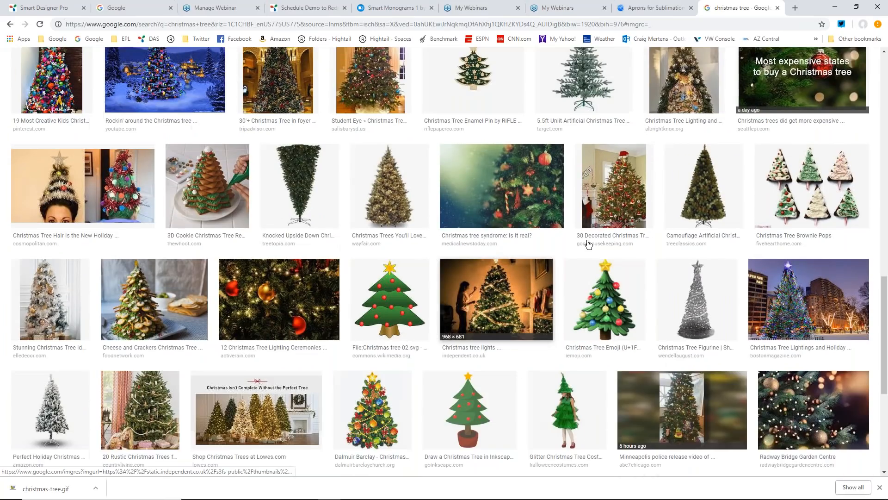
scroll(589, 242, down, 3)
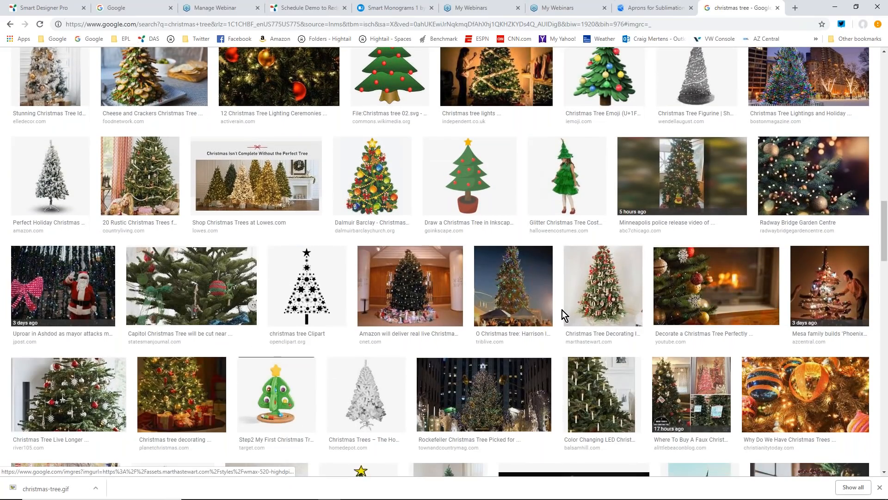
scroll(562, 310, down, 3)
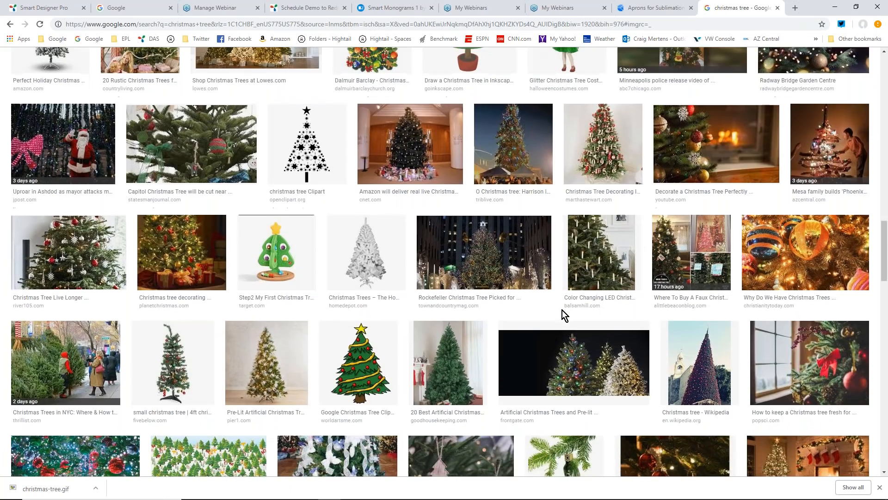
scroll(562, 310, down, 3)
scroll(562, 313, down, 3)
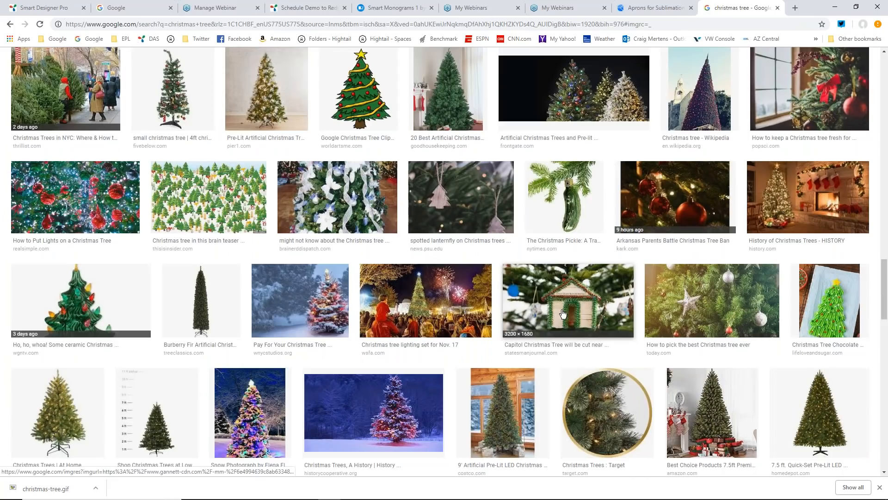
scroll(563, 314, down, 3)
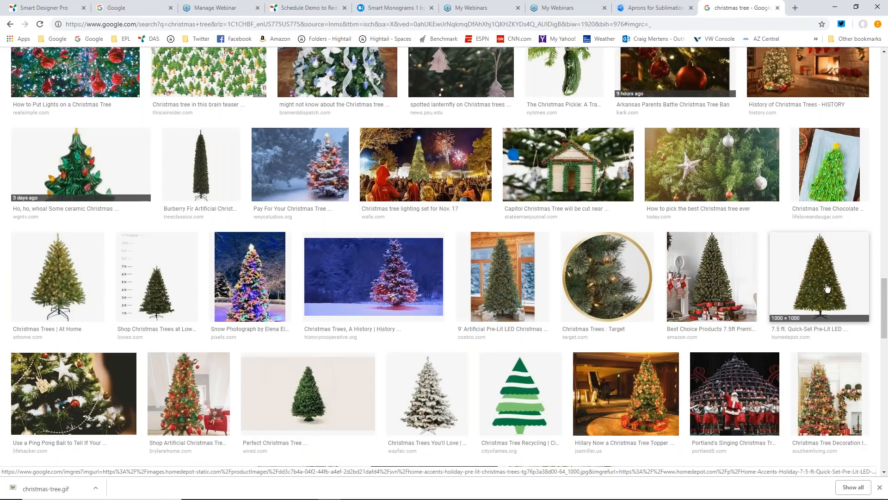
scroll(828, 288, down, 4)
scroll(828, 288, down, 3)
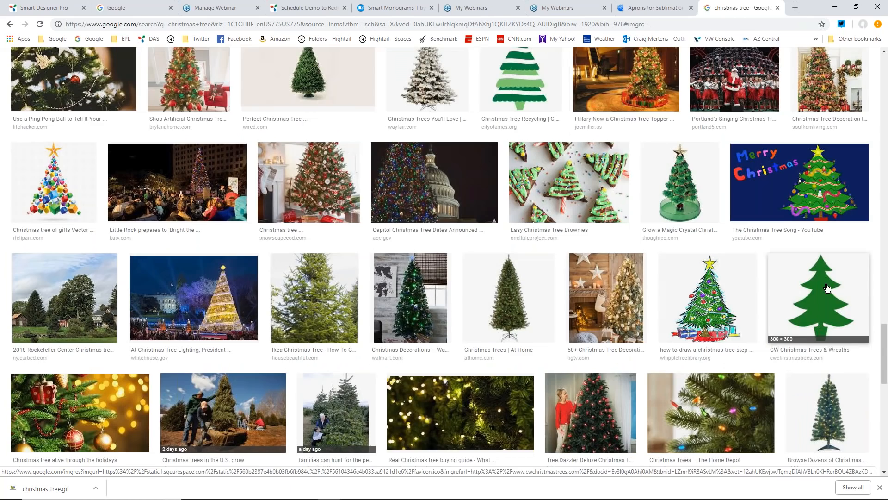
scroll(748, 265, down, 6)
scroll(748, 266, down, 2)
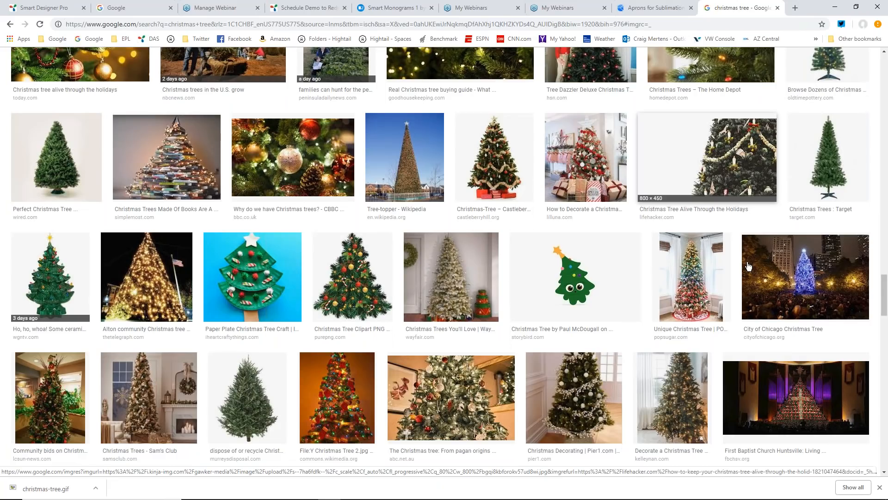
- Preview PurePNG's Christmas Tree Clipart PNG Image and check its pixel dimensions
click(361, 292)
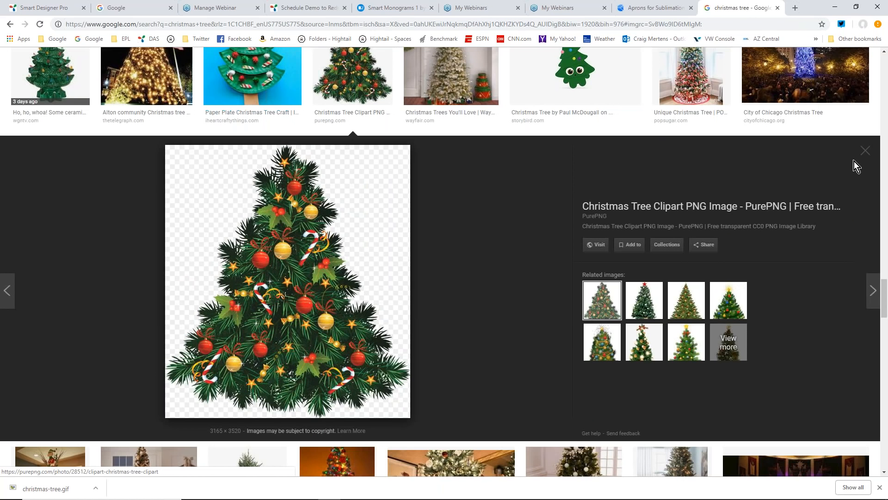
drag(639, 182, 538, 285)
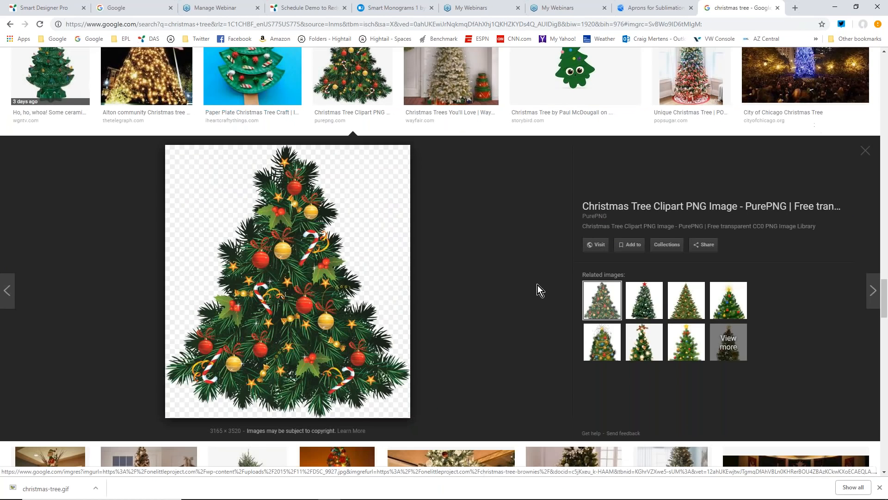
scroll(538, 285, down, 4)
scroll(852, 76, up, 4)
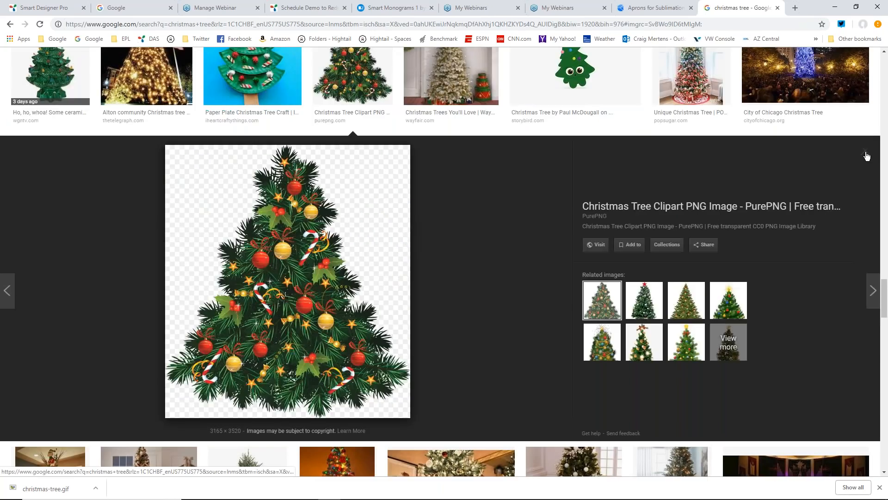
- Close the PurePNG preview and look through the Christmas tree image results again for another good-quality picture
click(866, 152)
scroll(520, 253, down, 3)
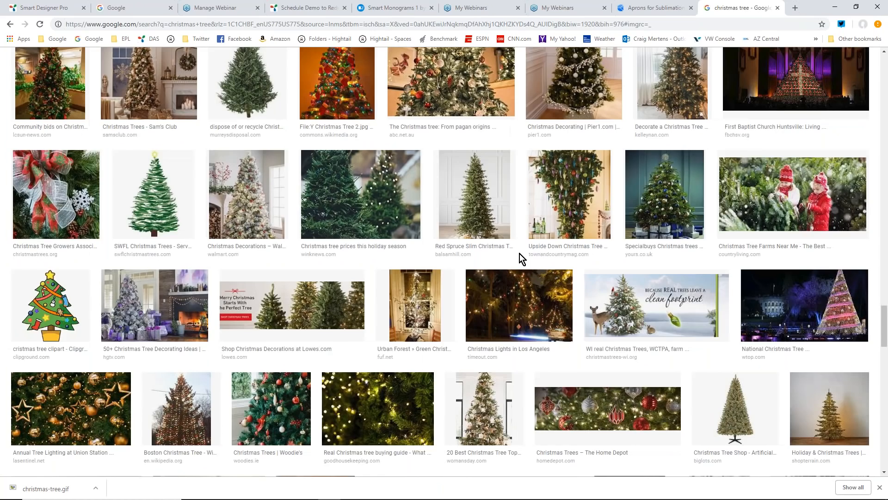
scroll(520, 254, down, 2)
scroll(520, 254, down, 7)
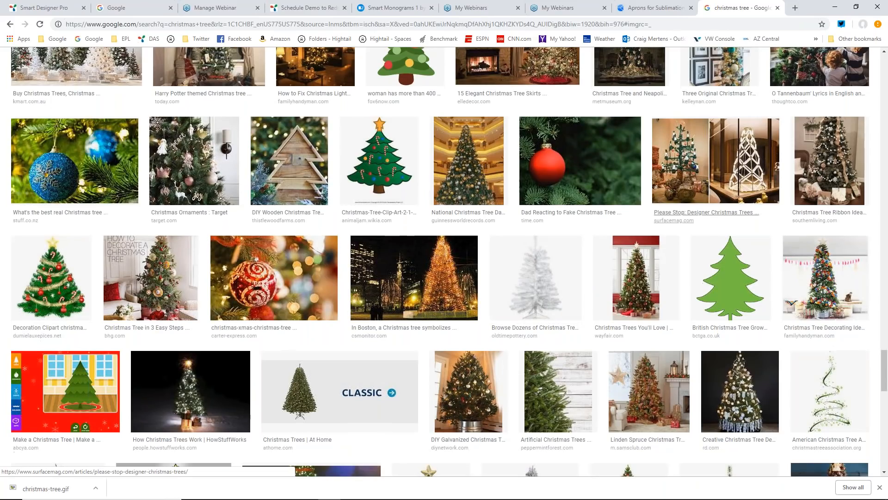
scroll(706, 212, down, 4)
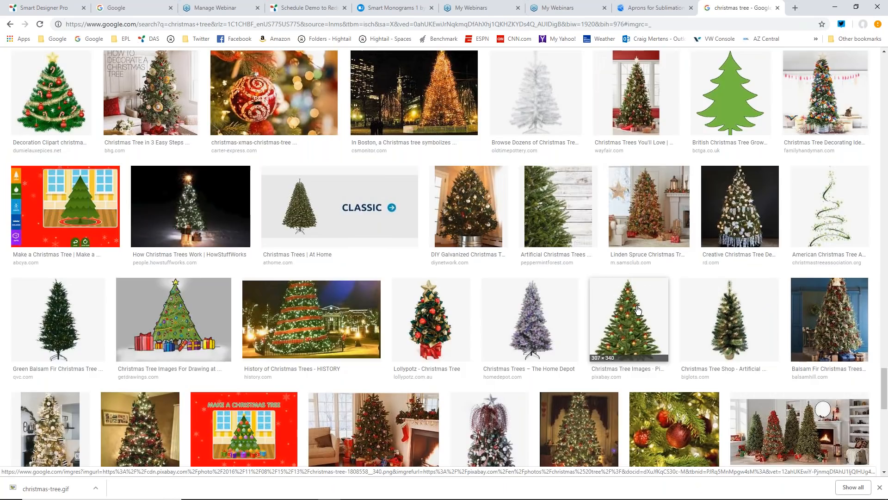
scroll(638, 309, down, 4)
scroll(638, 307, up, 5)
scroll(638, 307, up, 10)
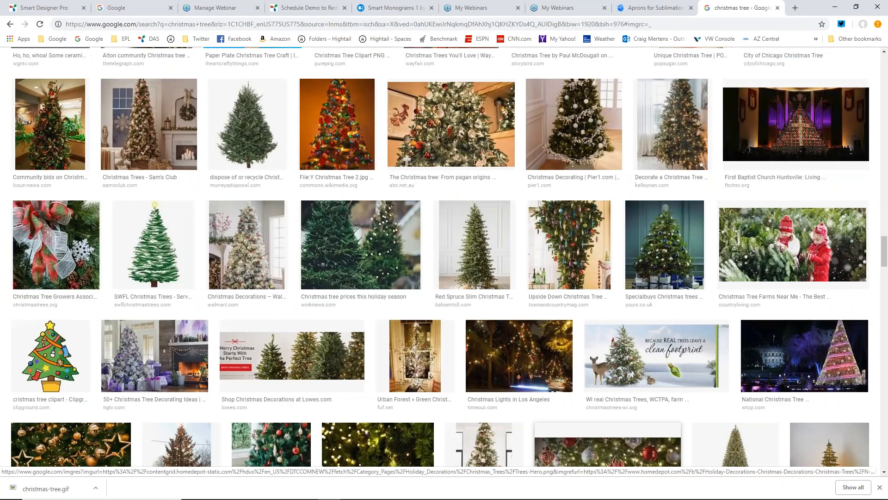
scroll(606, 417, up, 10)
scroll(634, 302, up, 10)
scroll(634, 302, up, 10)
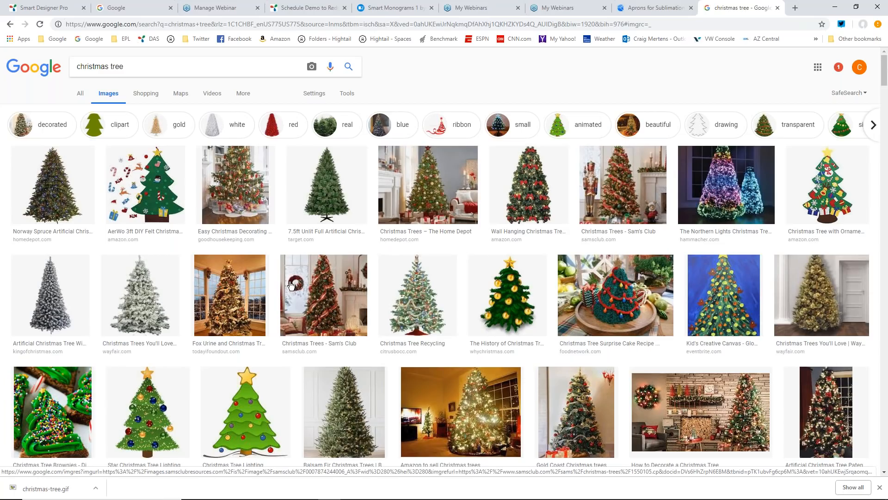
scroll(377, 355, down, 1)
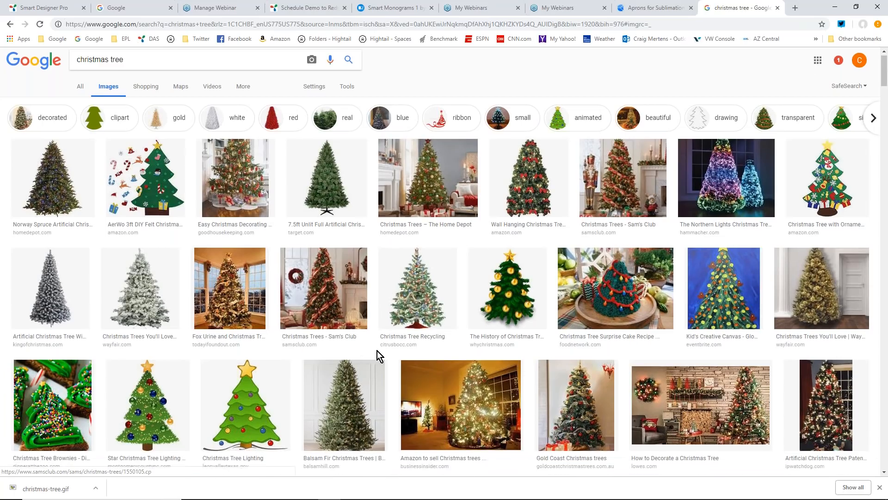
scroll(377, 351, down, 3)
scroll(582, 312, down, 3)
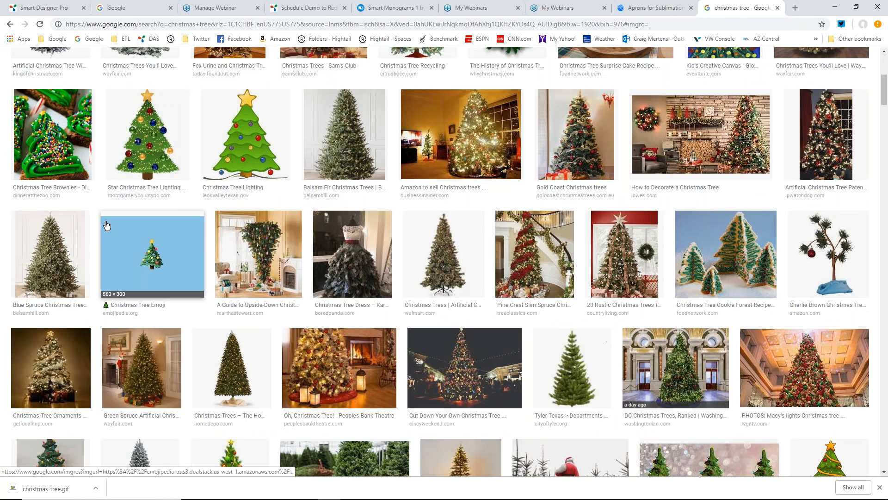
scroll(567, 271, down, 1)
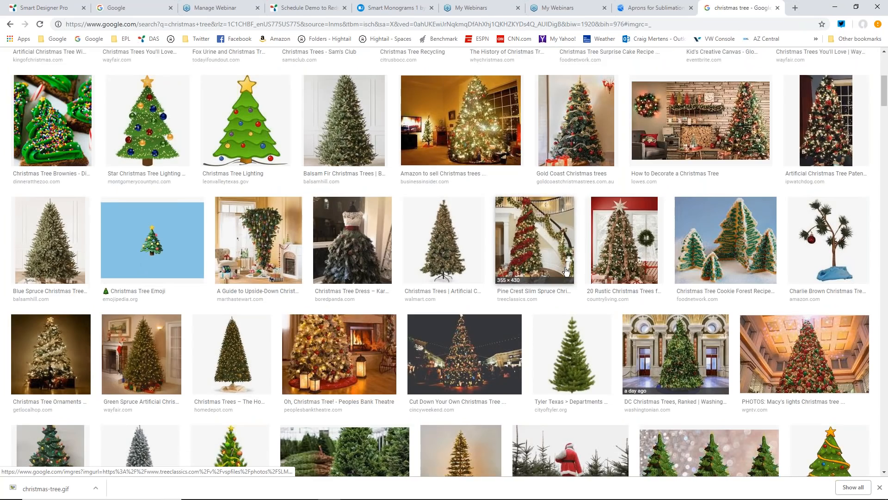
scroll(566, 271, down, 7)
scroll(564, 282, down, 4)
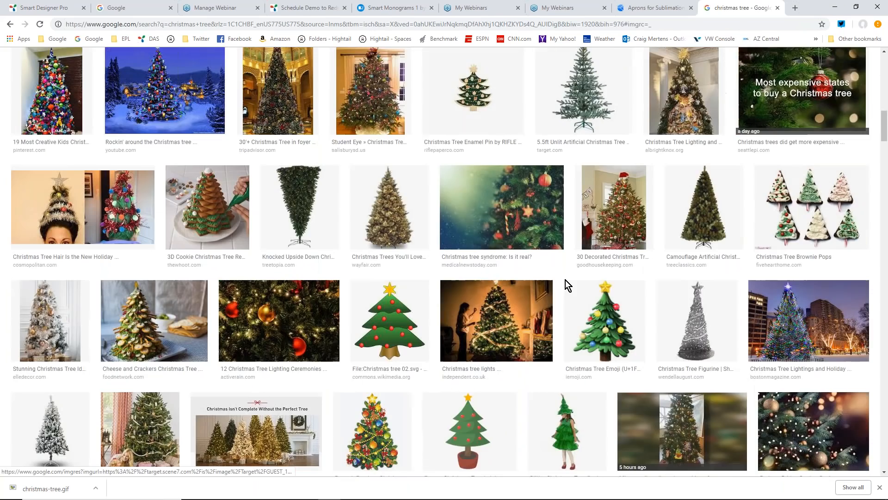
scroll(663, 245, down, 4)
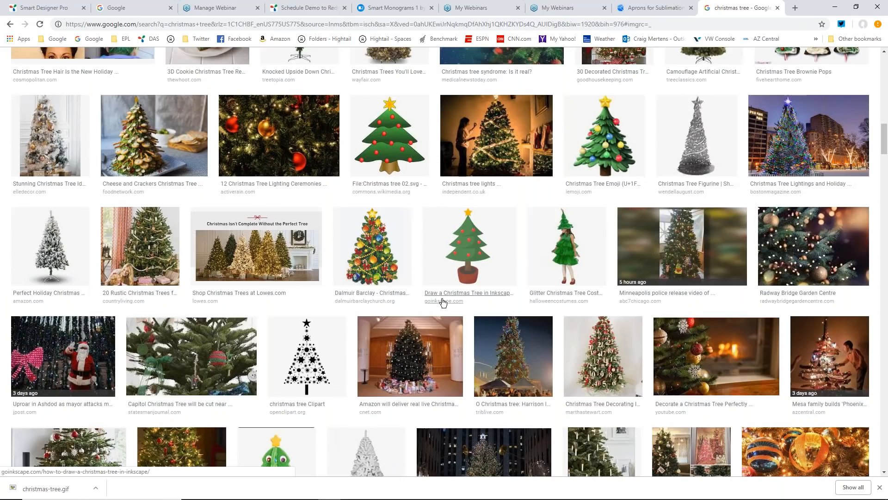
scroll(654, 244, down, 3)
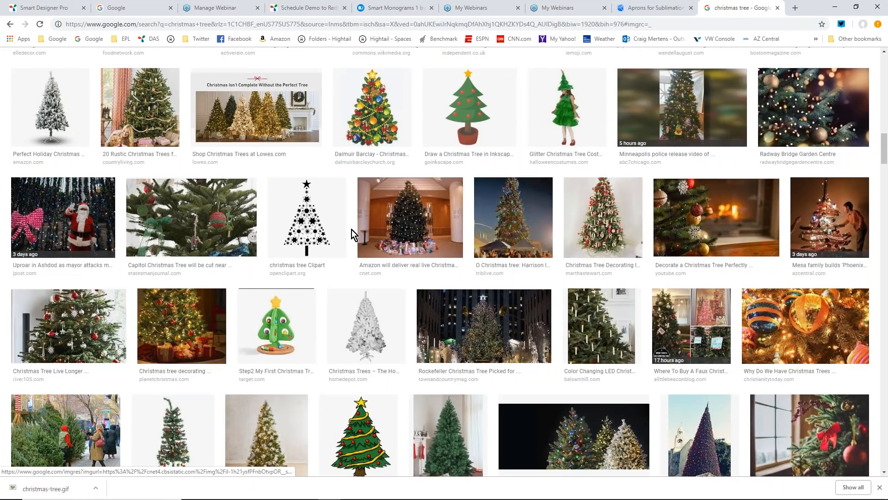
- Preview Martha Stewart's numbered-ornament Christmas tree photo in the image results and copy the image
click(603, 218)
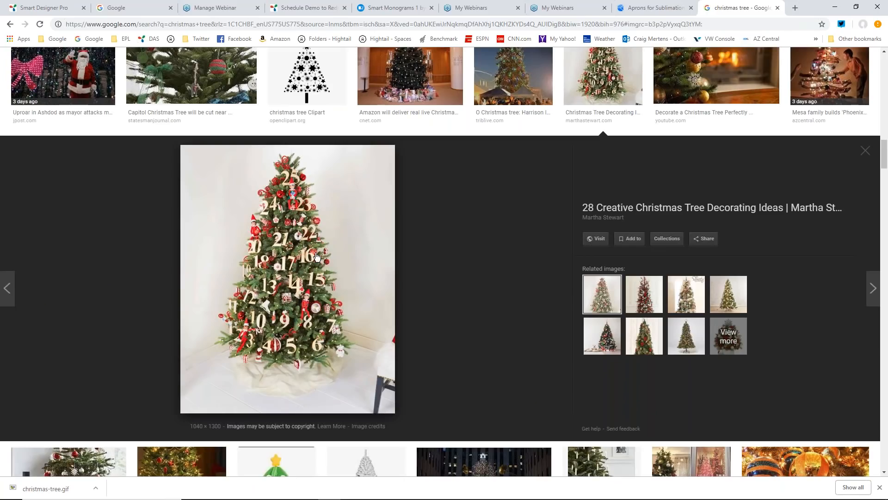
right_click(311, 252)
click(343, 338)
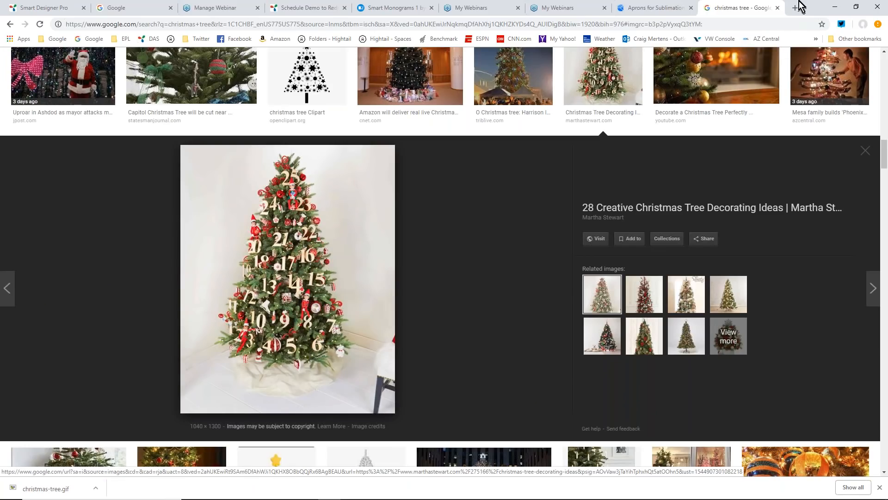
click(347, 8)
right_click(302, 224)
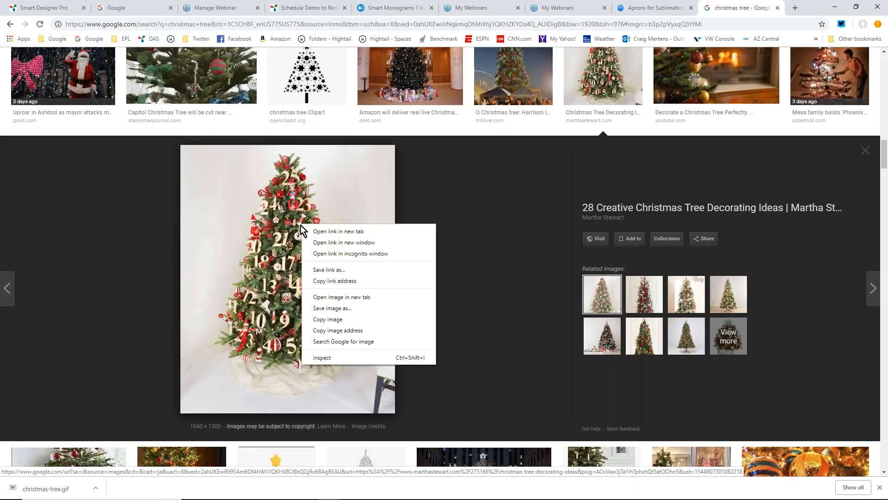
click(336, 320)
- Switch to CorelDRAW, delete the previously imported tree bitmap and paste the copied tree photo in Untitled-3
click(837, 12)
click(340, 276)
click(444, 365)
key(Delete)
right_click(354, 283)
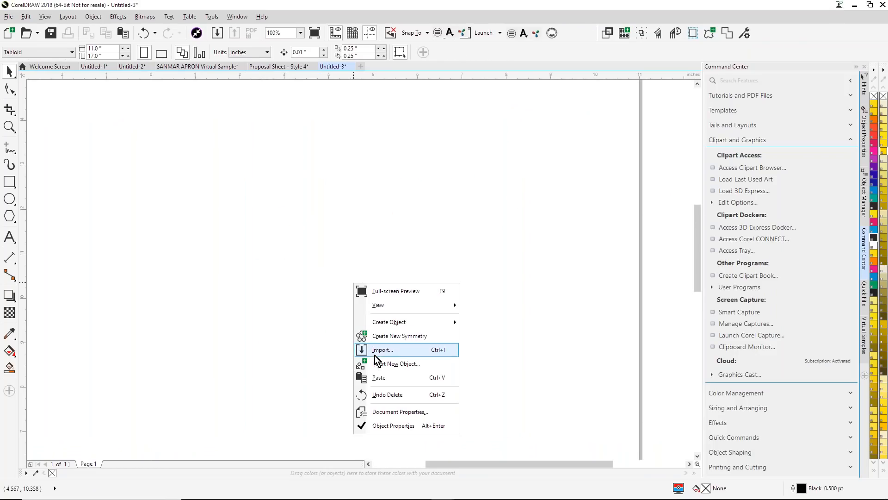
click(379, 377)
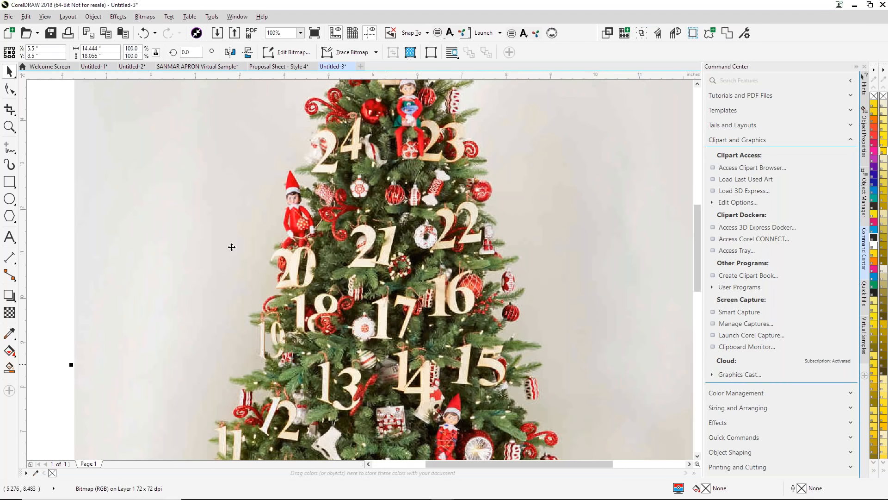
- Move the pasted tree photo so its centre sits at about X 3.417 in, Y 12.361 in
key(z)
drag(272, 172, 436, 291)
right_click(460, 303)
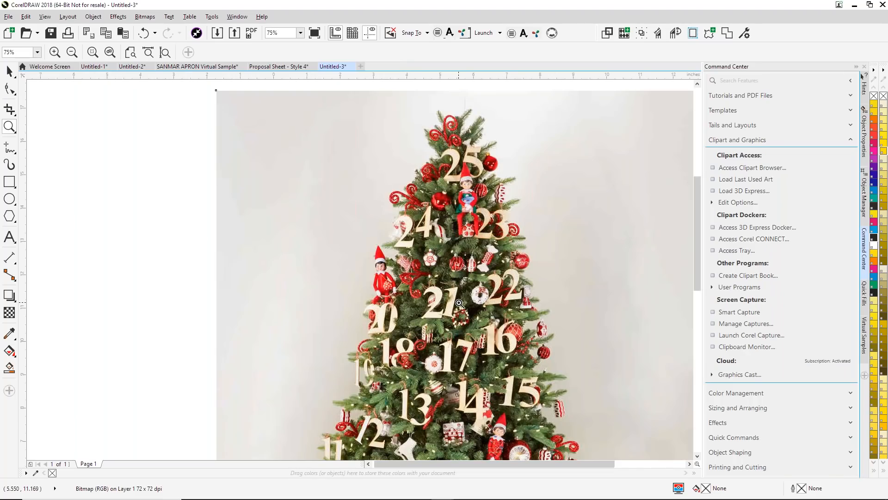
right_click(460, 303)
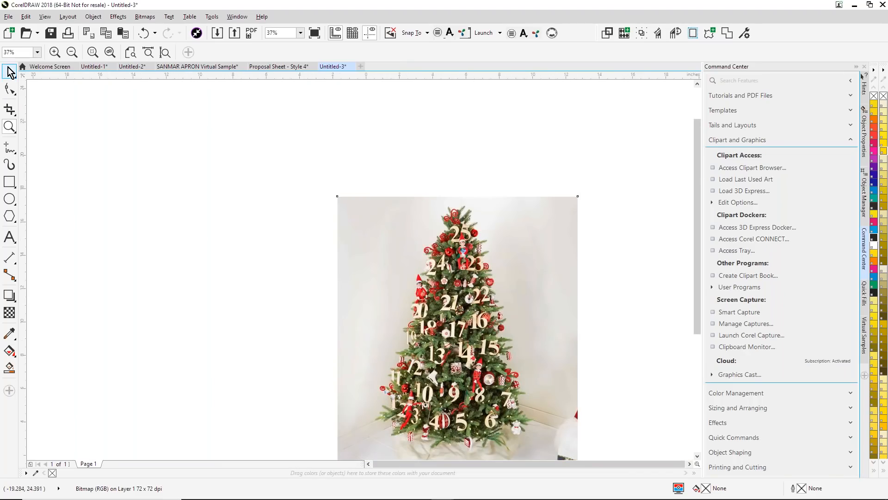
key(space)
drag(485, 321, 450, 257)
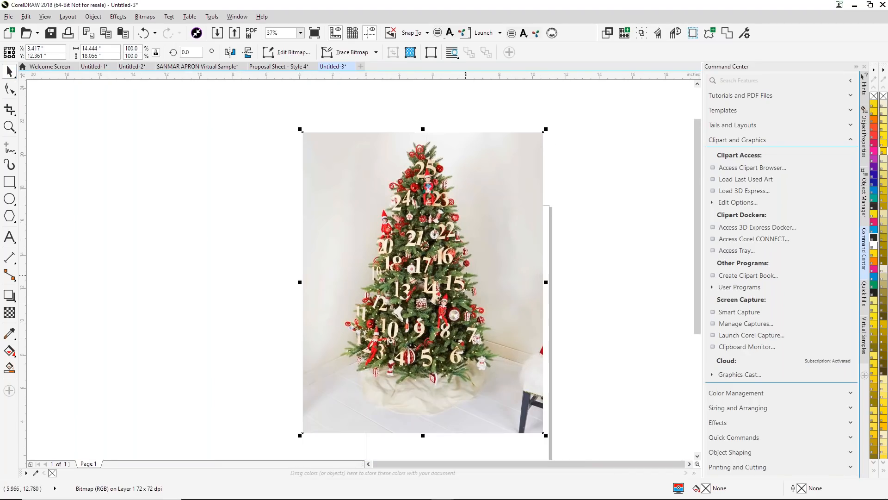
scroll(466, 274, up, 1)
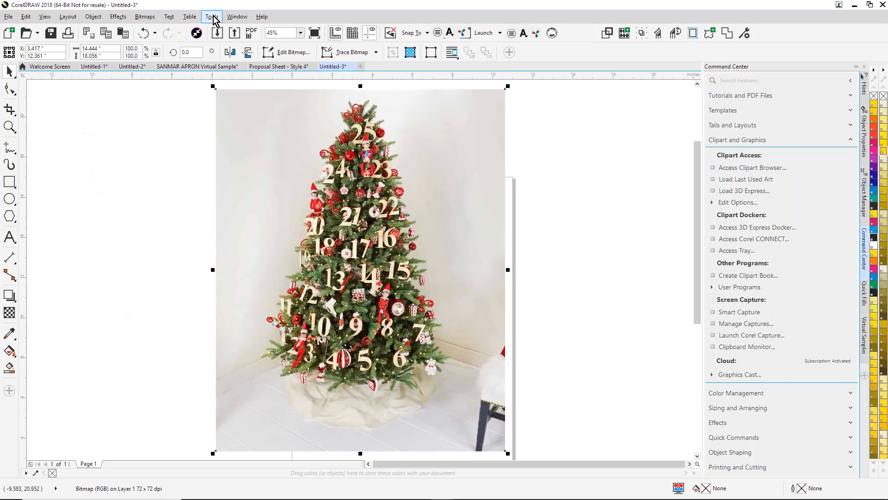
- Apply Auto Adjust to the tree photo and open it in the Image Adjustment Lab
click(145, 19)
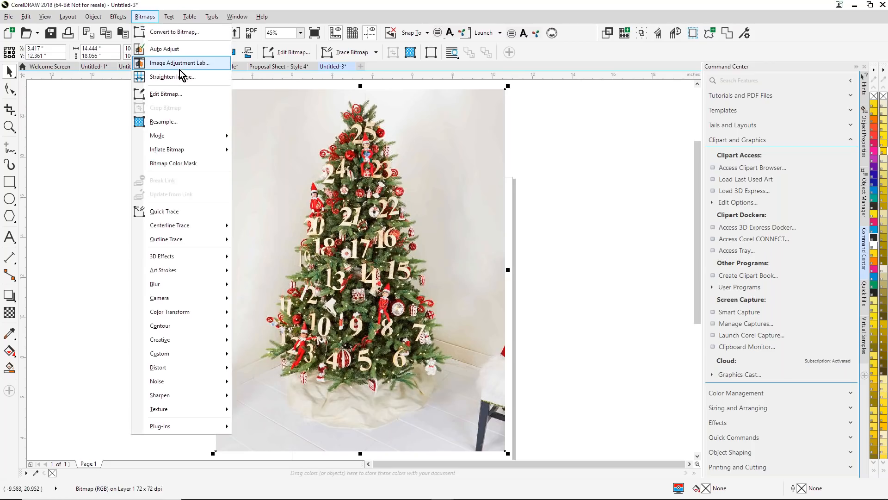
click(164, 50)
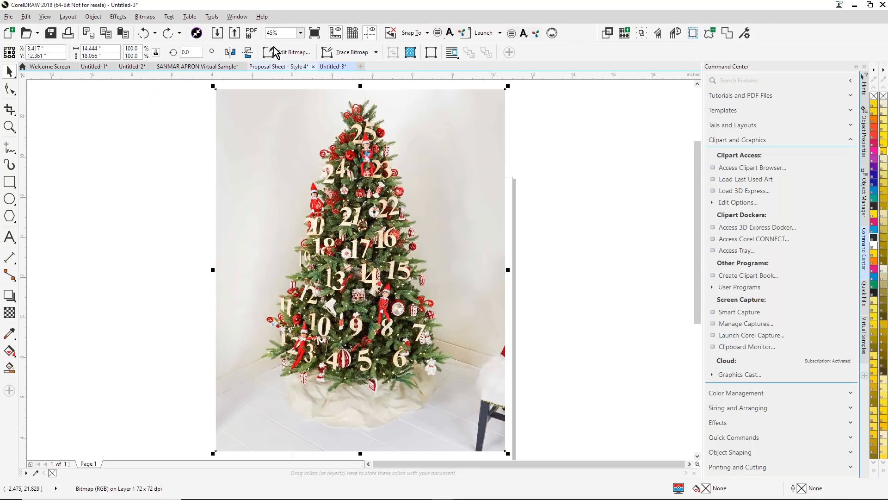
click(146, 17)
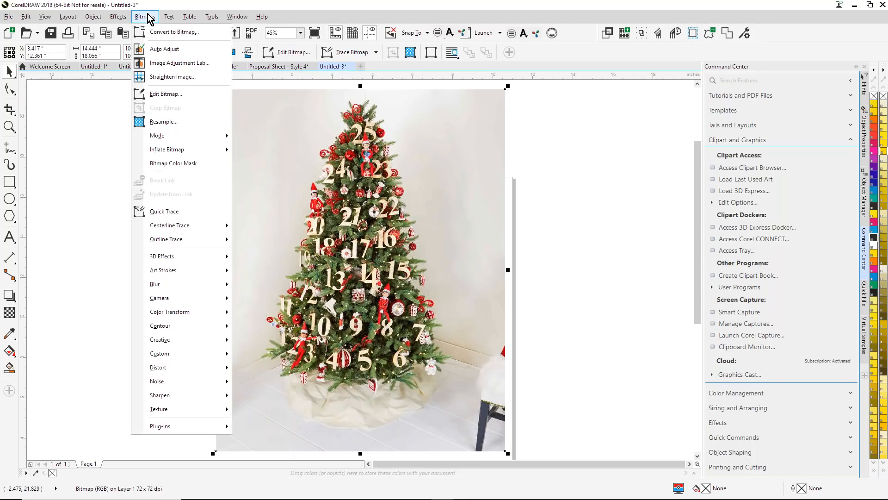
click(181, 63)
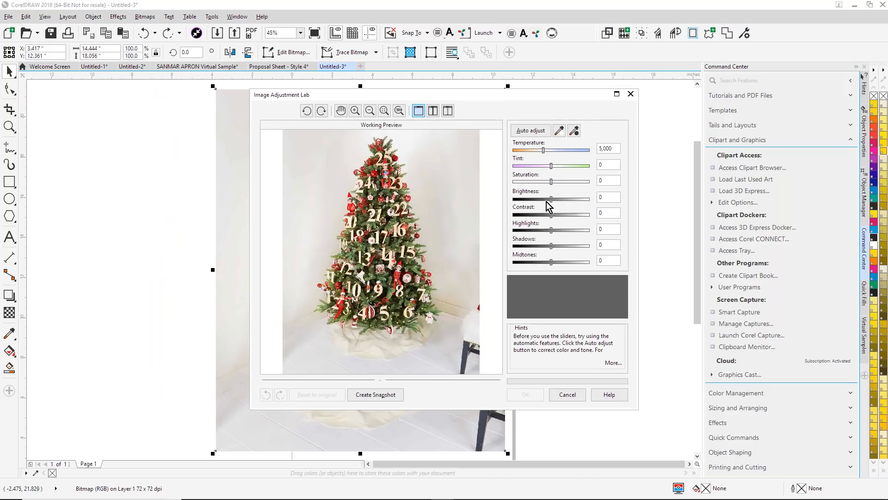
- Sample the photo's white point from a white ornament low on the tree and its black point from the dark chair
click(560, 133)
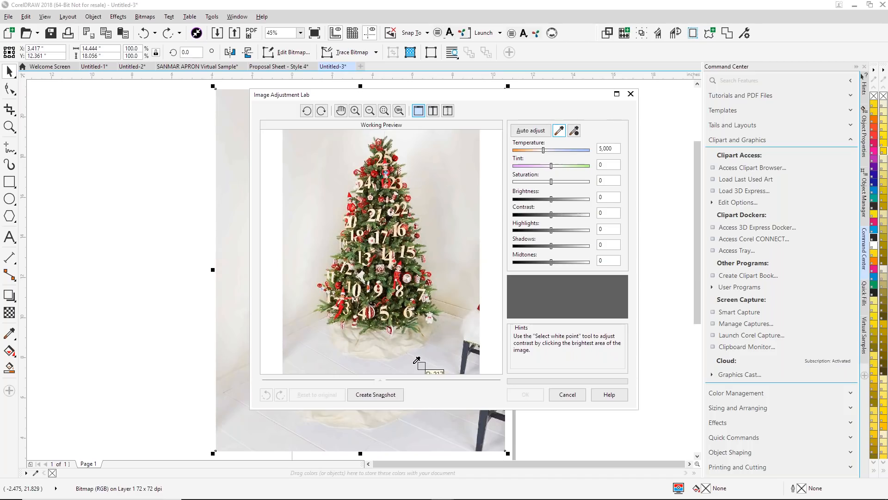
click(431, 319)
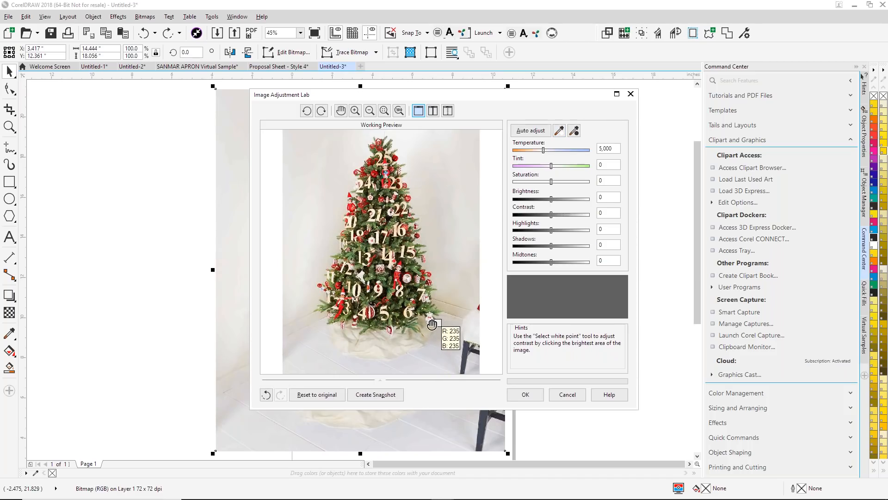
click(574, 134)
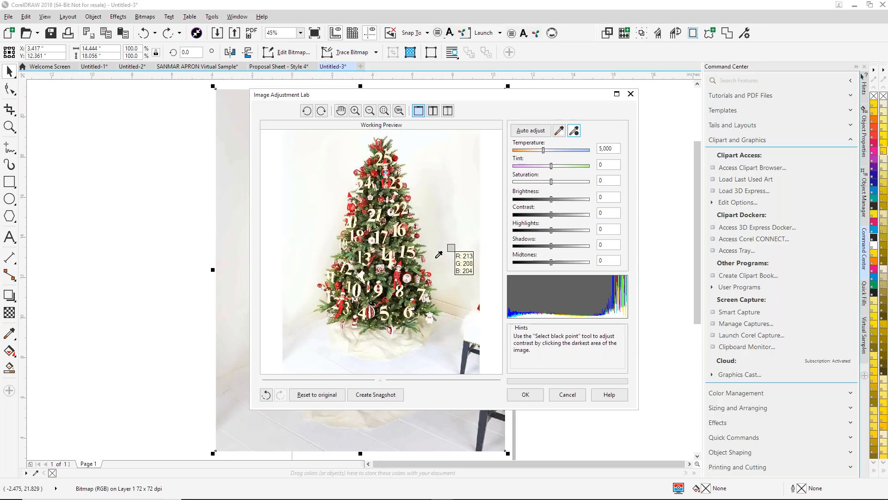
click(467, 352)
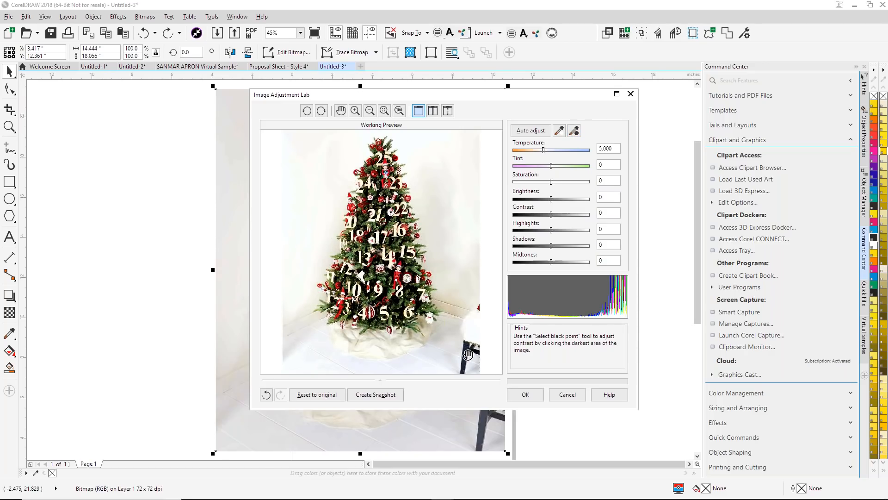
- Set the photo's contrast to -1 and create a snapshot of the adjustments
drag(550, 218, 551, 215)
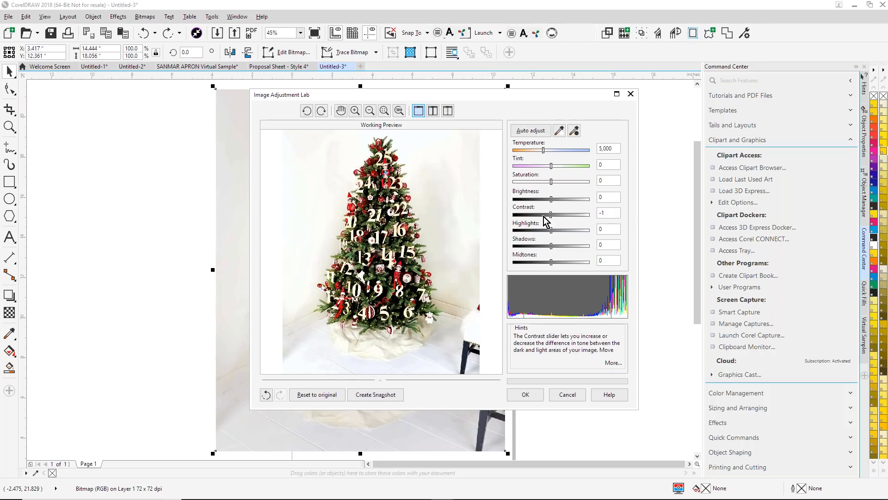
click(383, 397)
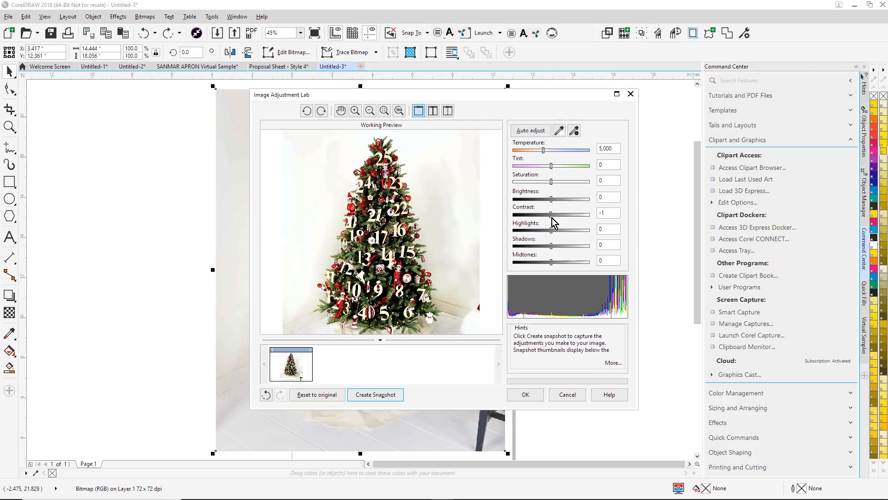
- Try brightness -2, tint -3 and temperature 5,117 on the photo, and return to the saved snapshot
mouse_move(552, 200)
mouse_down()
mouse_move(567, 200)
mouse_move(548, 200)
mouse_up()
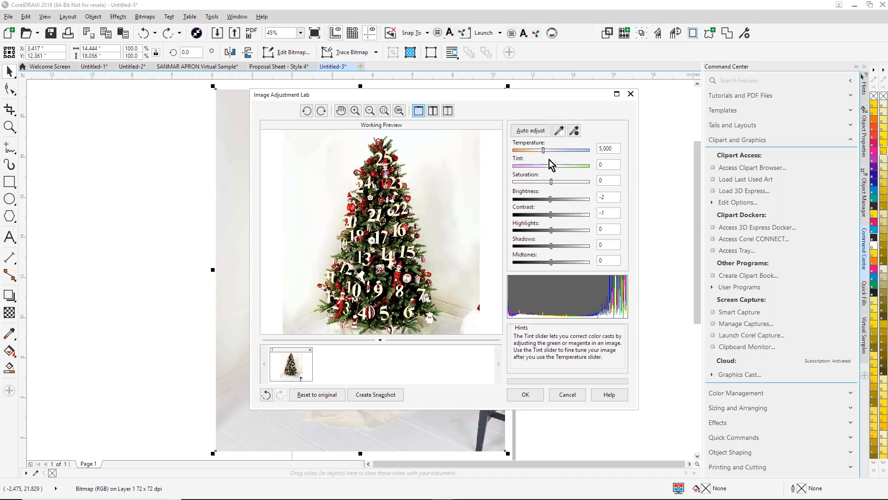
mouse_move(543, 151)
mouse_down()
mouse_move(552, 167)
mouse_move(545, 152)
mouse_up()
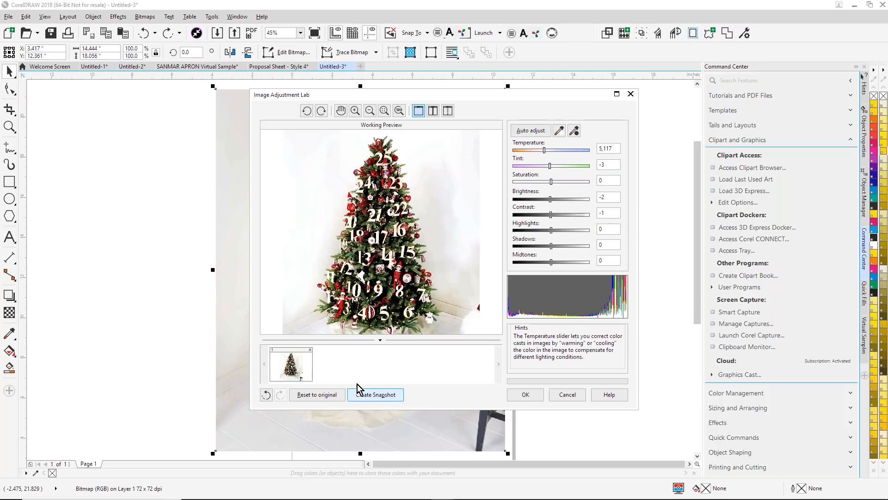
click(298, 370)
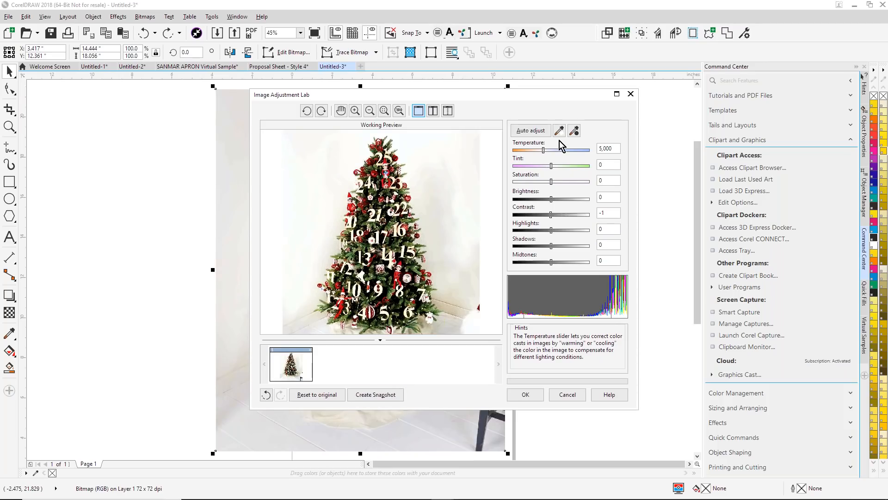
- Set the tree photo's saturation to 24
click(552, 180)
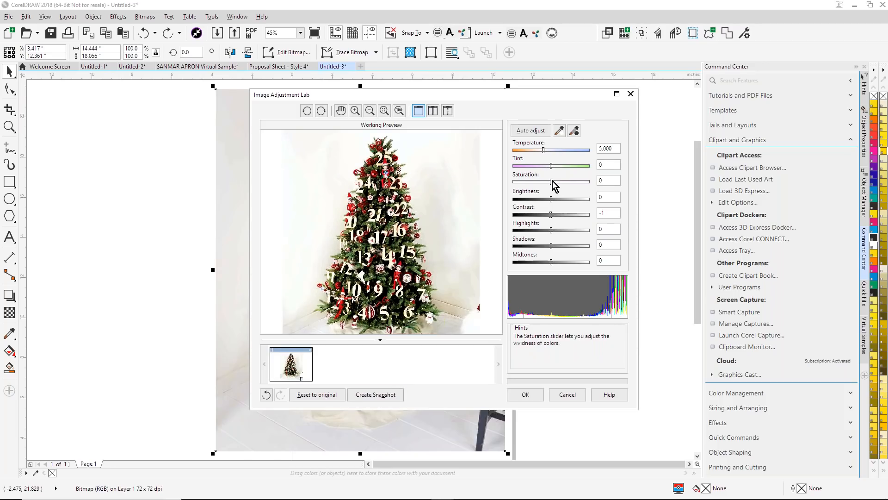
drag(552, 179, 561, 182)
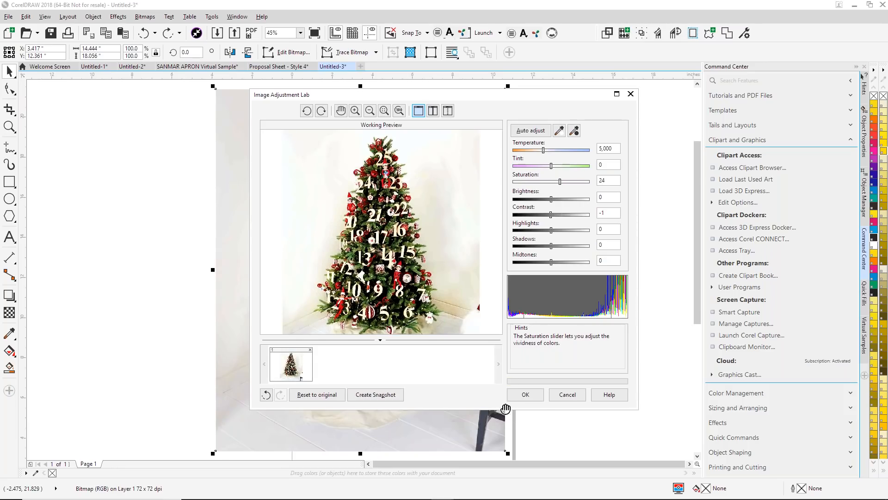
- Create a second snapshot of the photo adjustments, compare it with the first one, and accept the first snapshot's adjustments
click(376, 394)
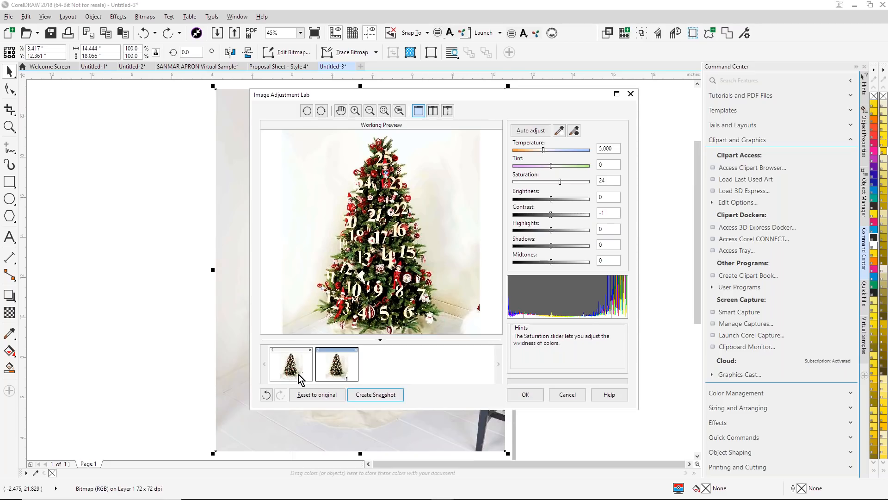
click(294, 368)
click(330, 365)
click(291, 368)
click(529, 398)
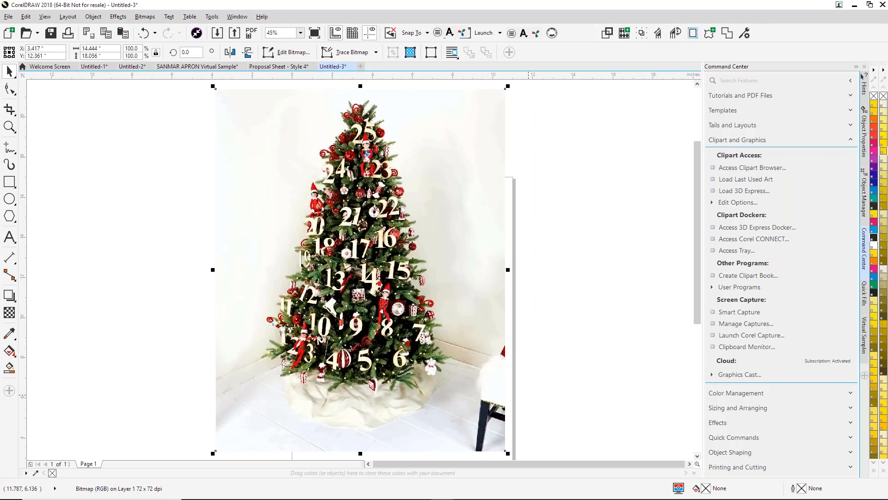
- Undo the tree photo's adjustments and move the photo off the page onto the empty area to its left
key(ctrl+z)
scroll(573, 352, down, 1)
drag(516, 328, 292, 309)
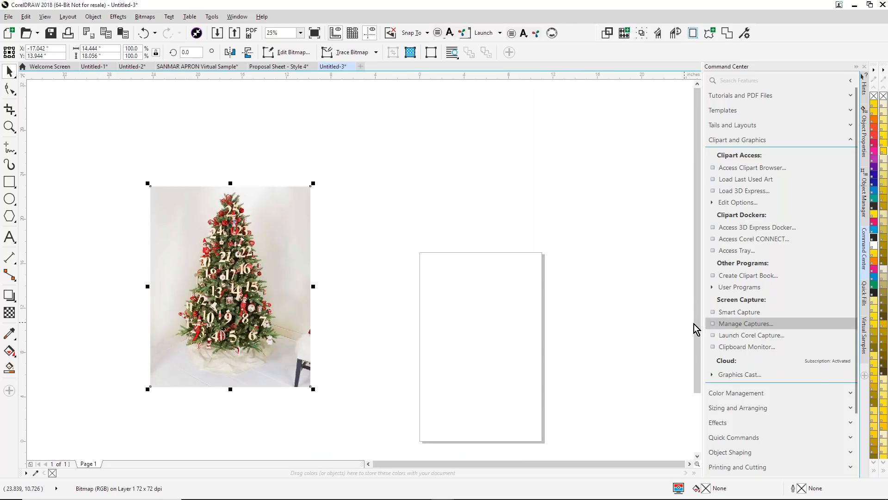
- Open the Smart Designer Capture Manager, check the general and virtual sample captures, and load the tree photo from the clipboard
click(749, 324)
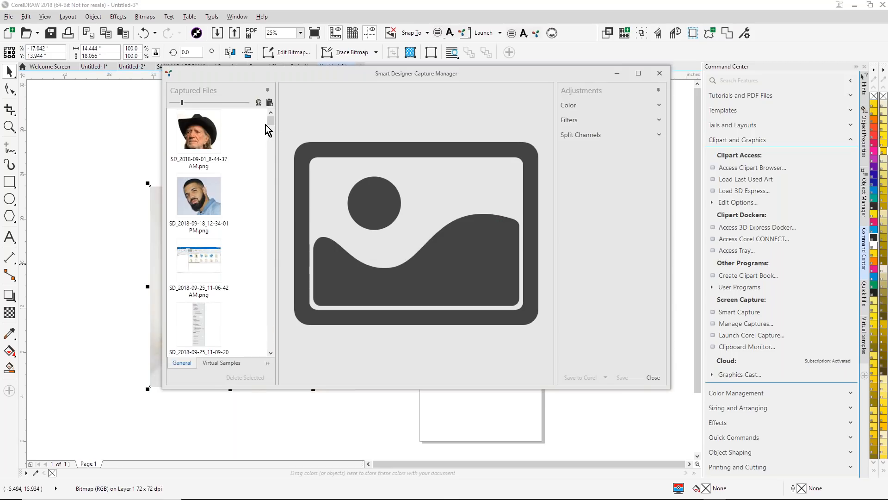
drag(272, 120, 272, 171)
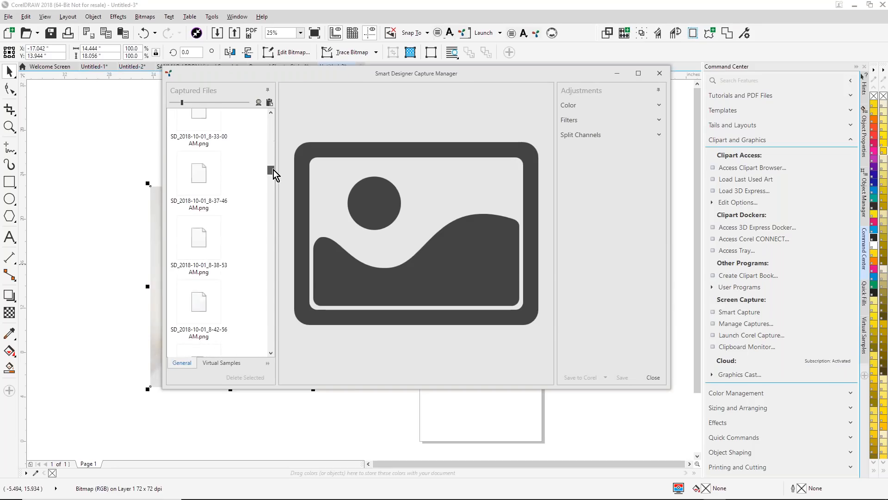
click(226, 363)
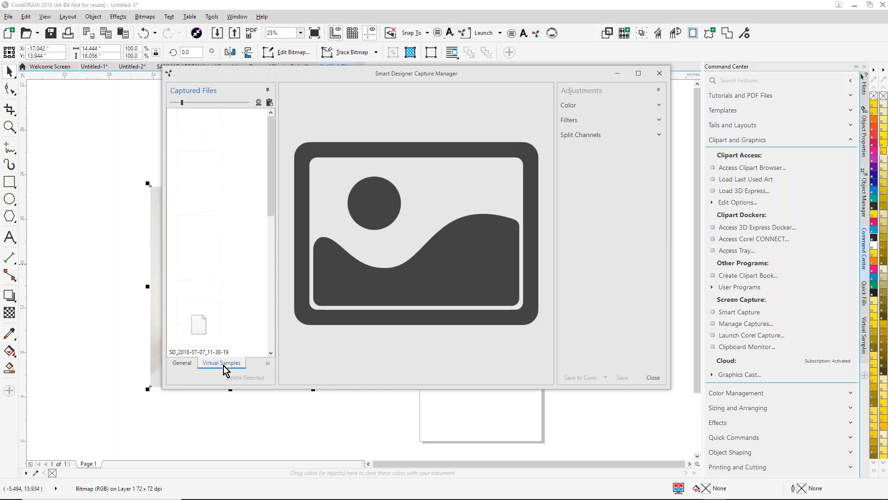
click(270, 102)
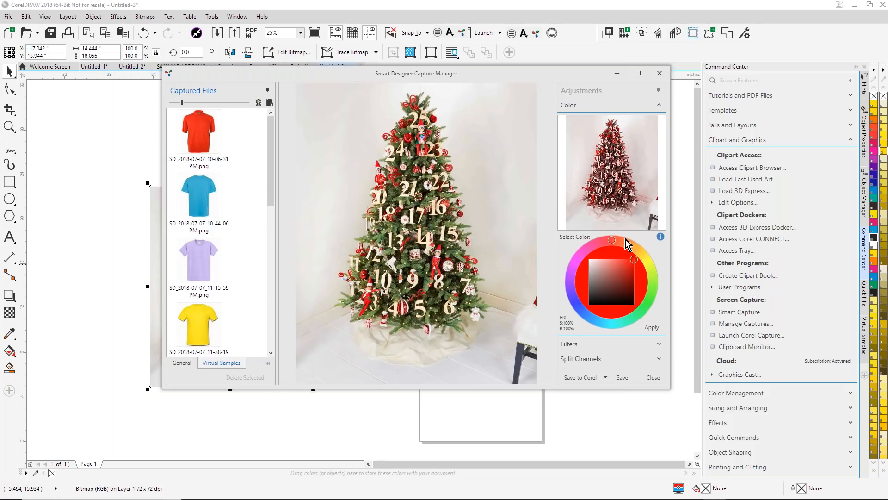
- Try a magenta tint at hue 309, raise the tree image's brightness and contrast, and view the quick filters
click(612, 242)
drag(600, 251, 589, 261)
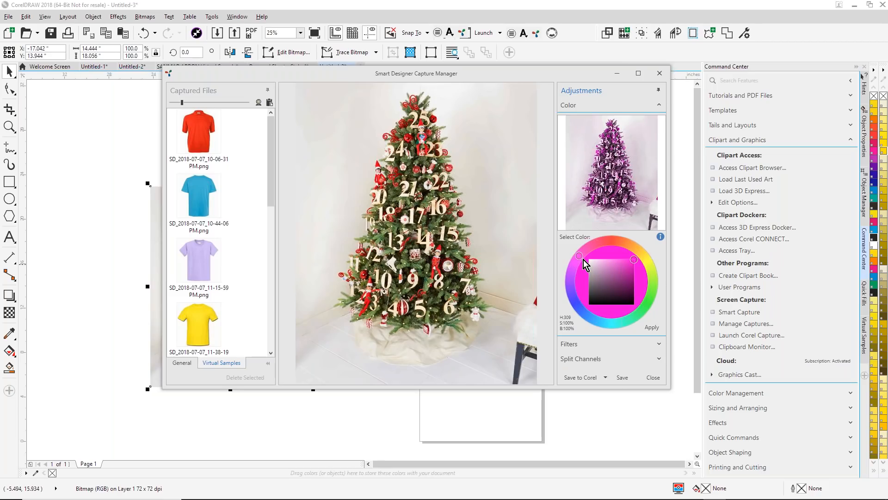
click(658, 345)
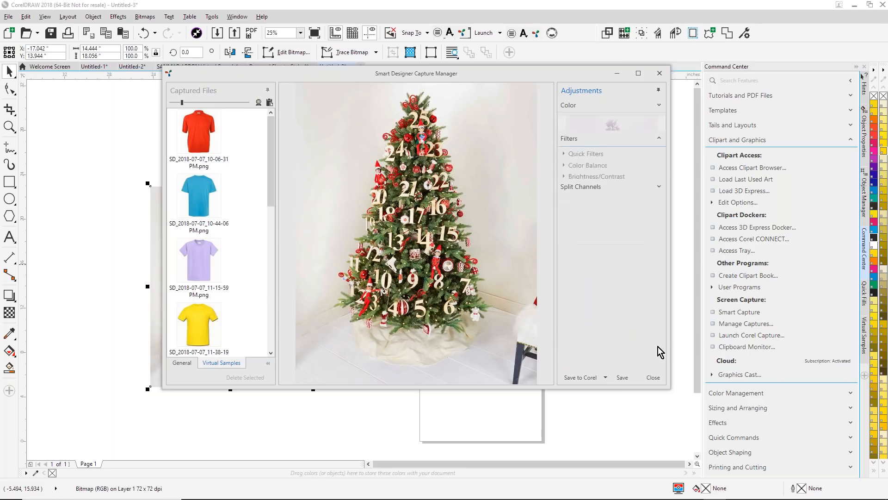
click(565, 157)
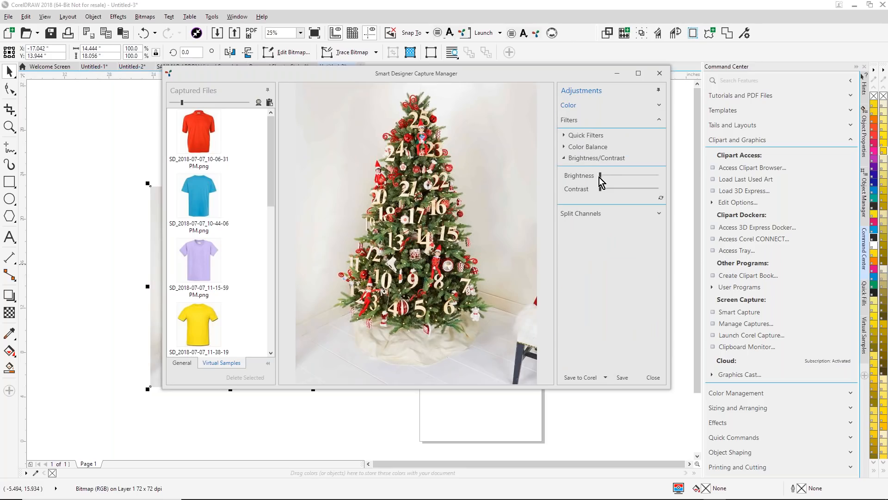
drag(601, 178, 609, 177)
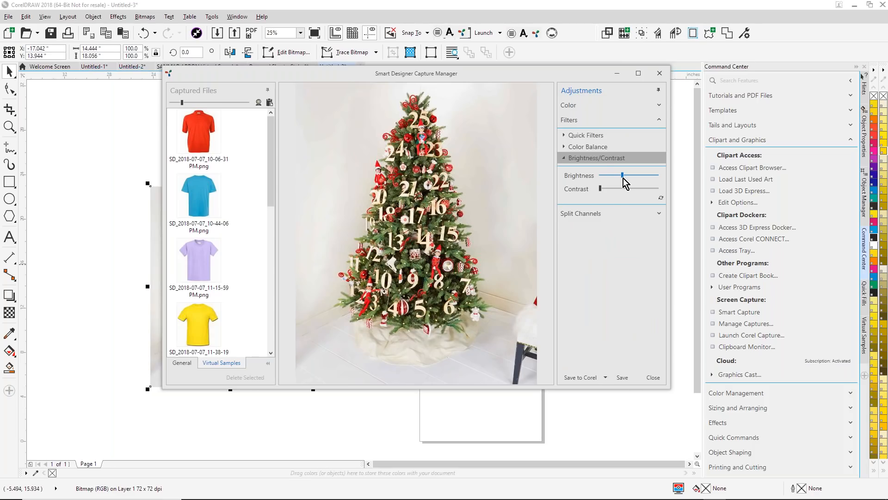
mouse_move(602, 191)
mouse_down()
mouse_move(615, 195)
mouse_move(607, 196)
mouse_up()
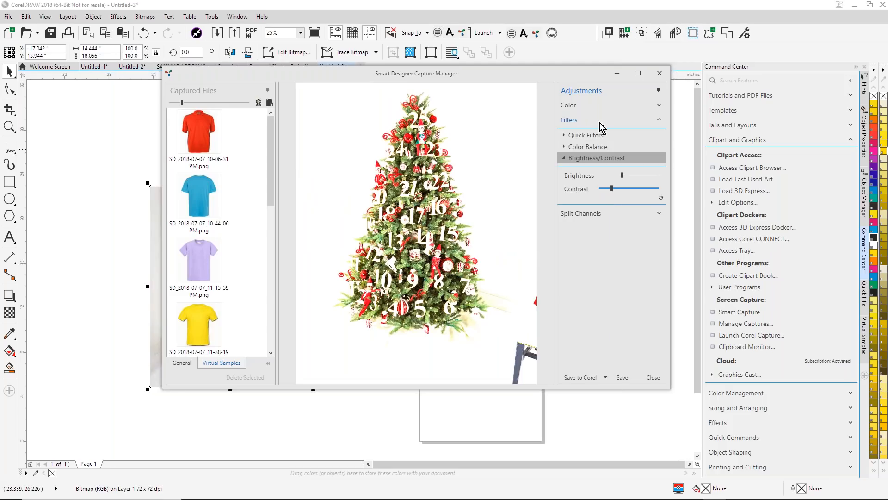
click(572, 135)
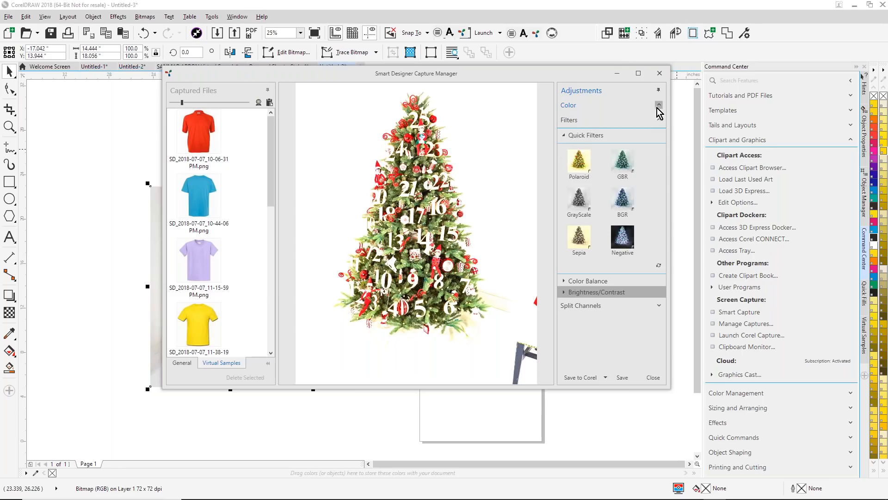
- Apply a magenta colour tint to the tree image, send it to the CorelDRAW document and close the Capture Manager
click(657, 106)
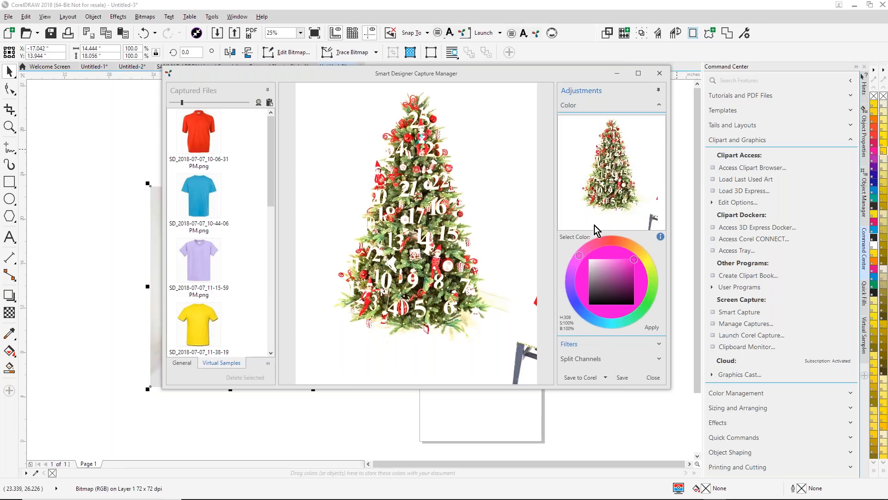
click(580, 254)
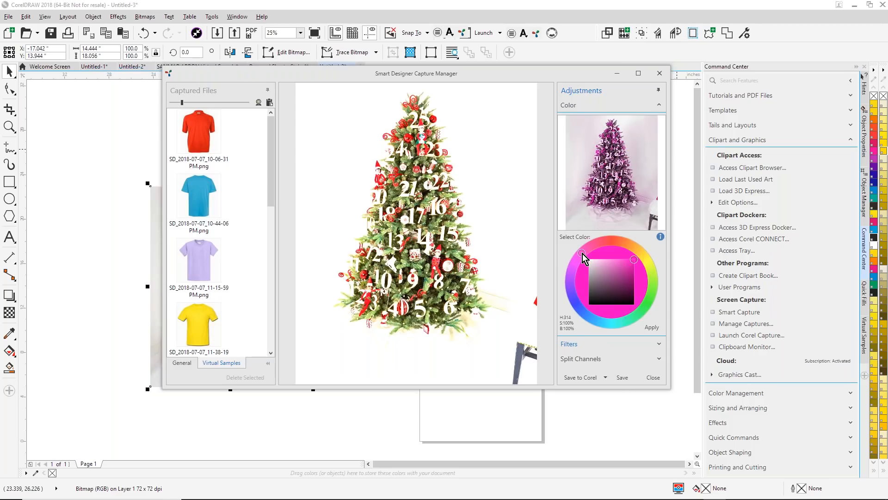
drag(584, 252, 582, 254)
click(652, 327)
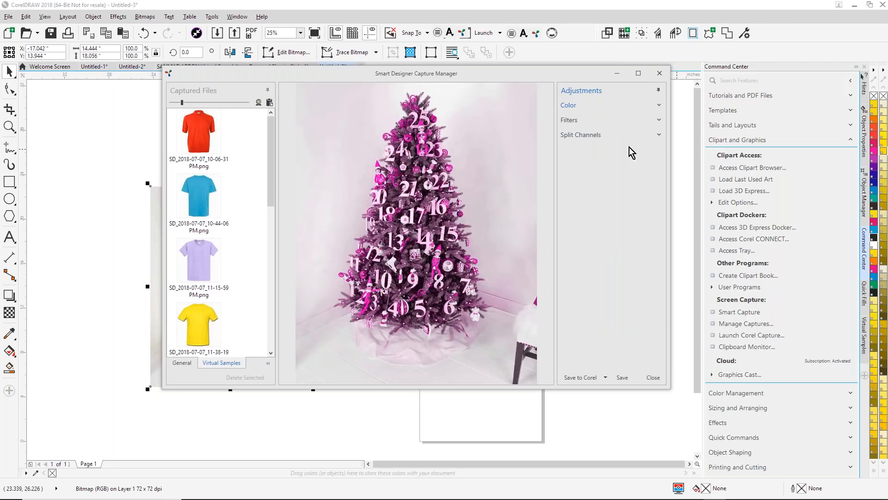
click(581, 380)
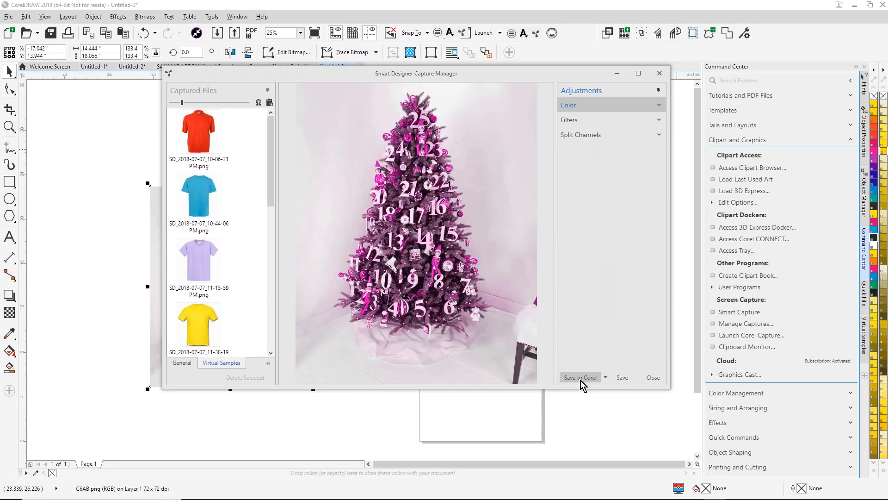
click(654, 379)
- Delete the original tree photo and place the magenta version on the empty area left of the page
drag(241, 283, 480, 323)
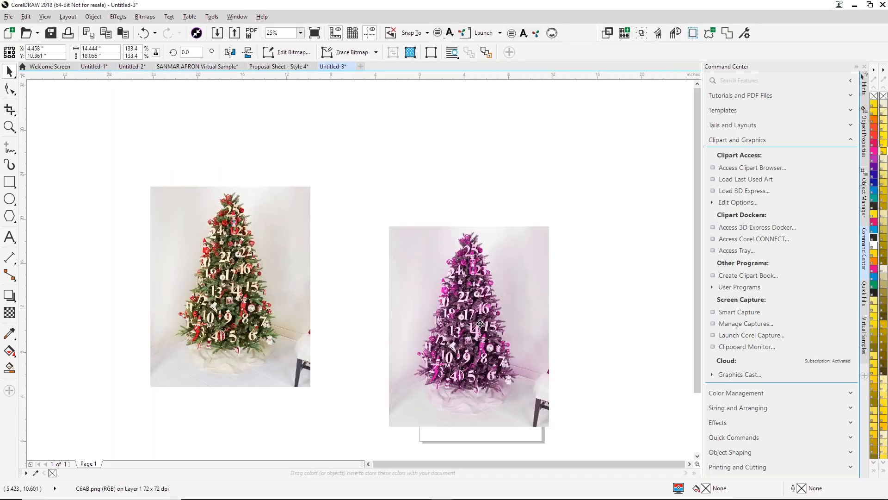
click(212, 258)
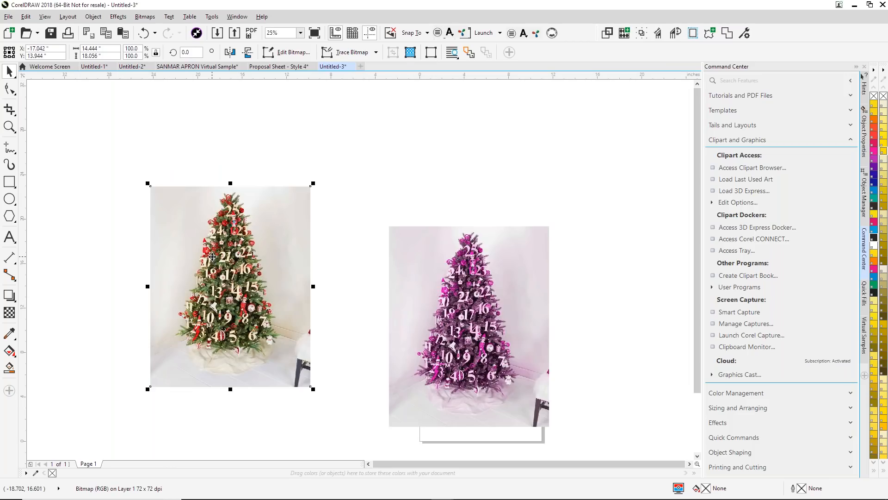
key(Delete)
drag(496, 302, 274, 229)
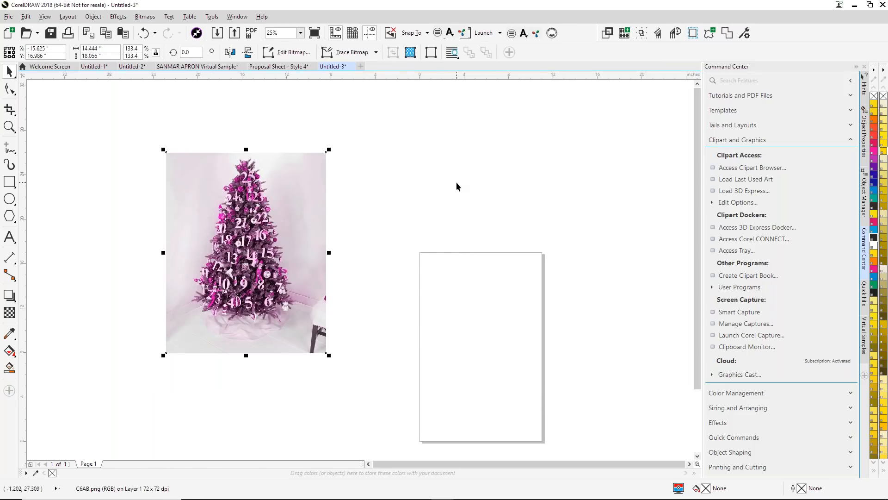
- Create a new 11 by 17 inch Tabloid document in CMYK at 300 dpi and open the Smart Designer template browser
click(361, 66)
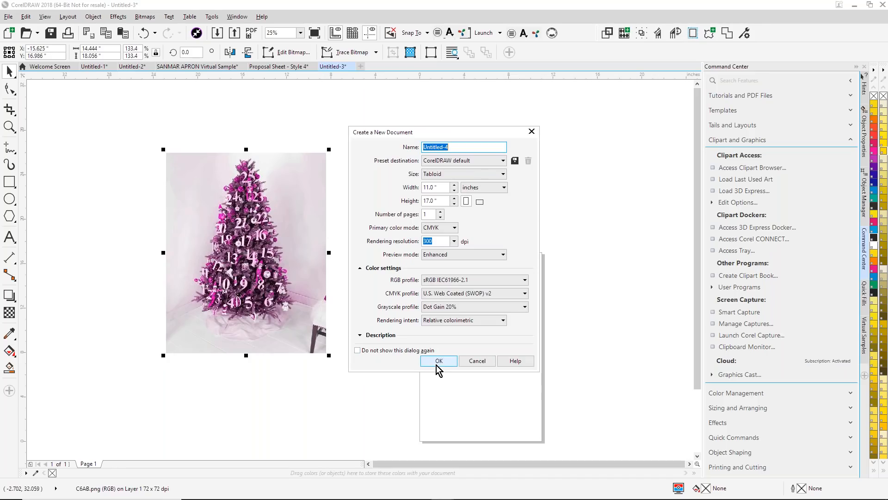
click(439, 361)
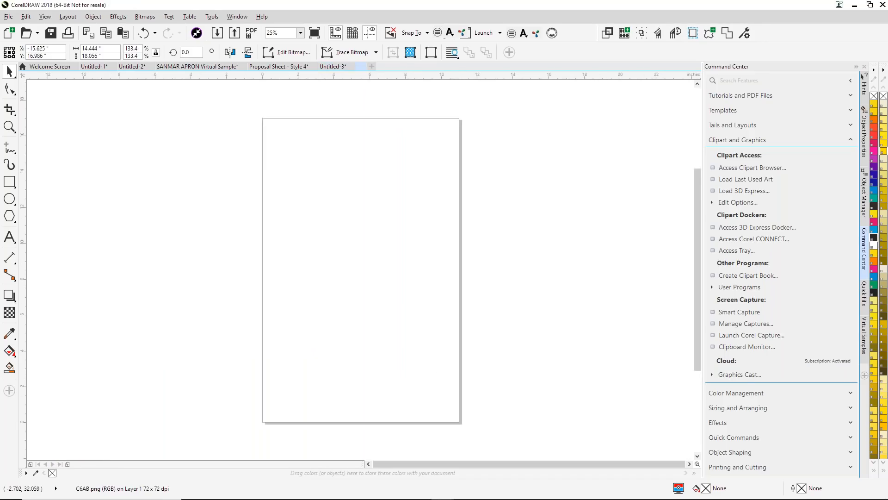
click(852, 112)
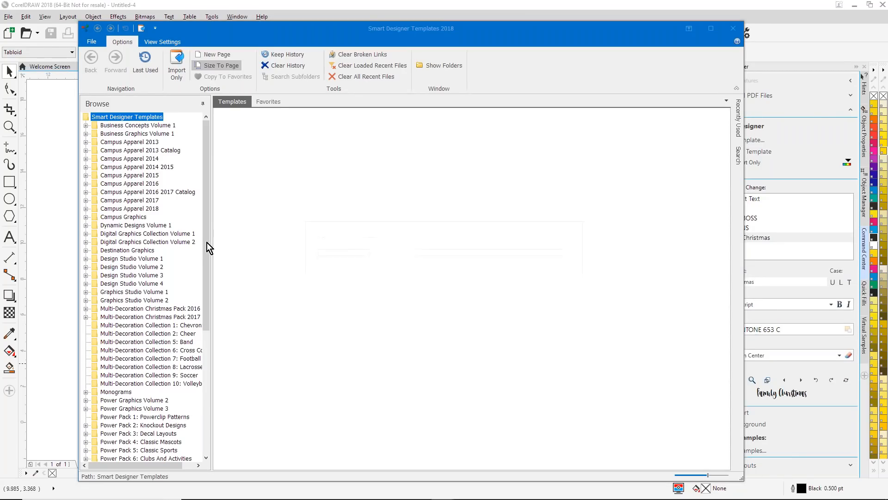
- Examine the Events, Milestones, Occupations, Shapes and Sports designs in Photo Templates Volume 1
scroll(205, 296, down, 8)
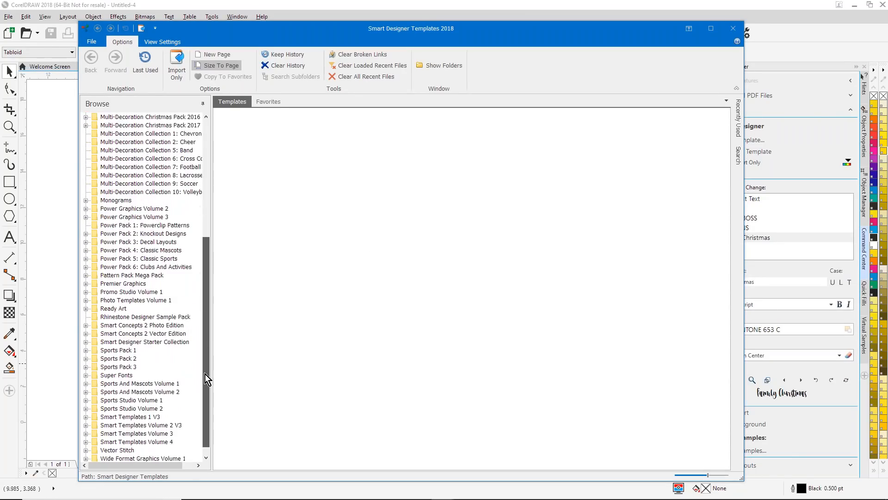
click(86, 292)
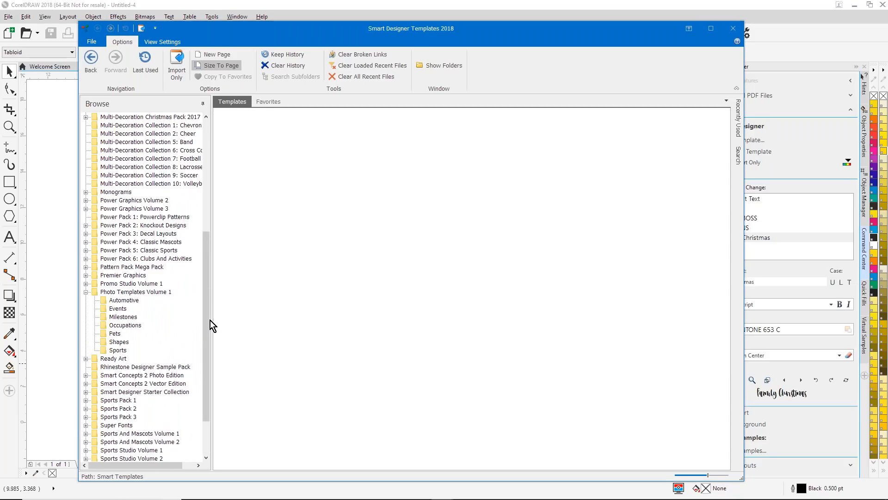
click(118, 309)
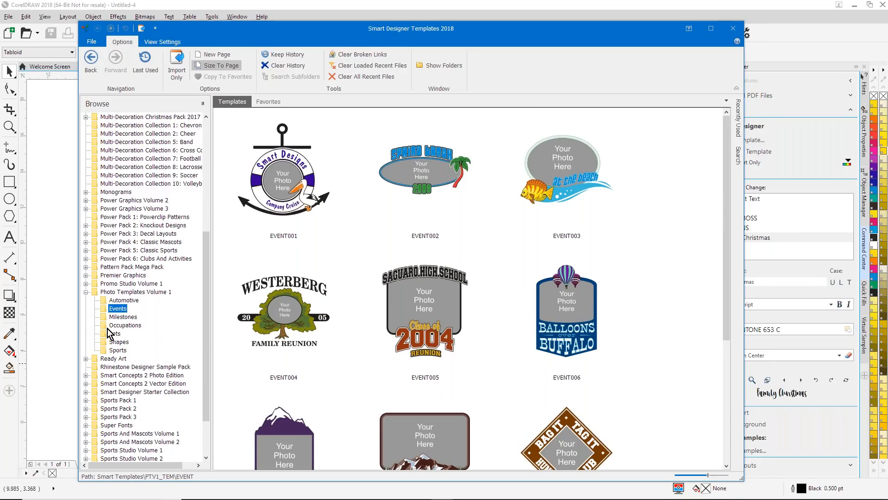
click(124, 316)
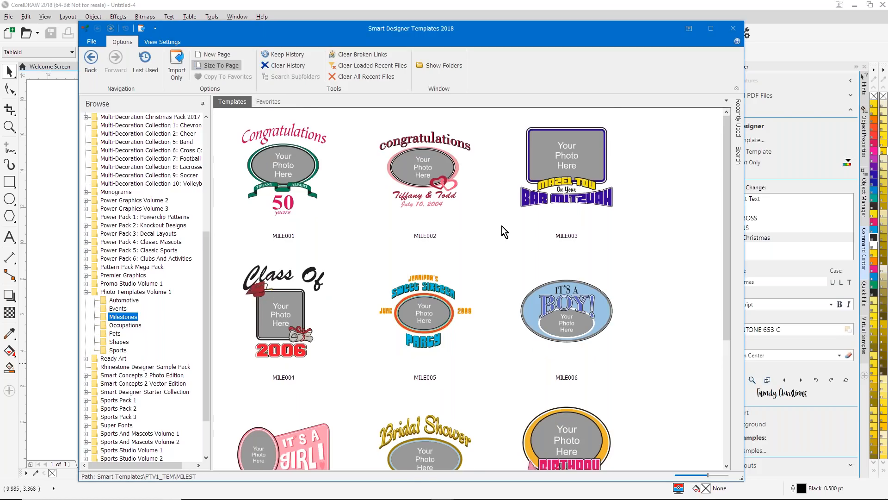
scroll(502, 227, down, 5)
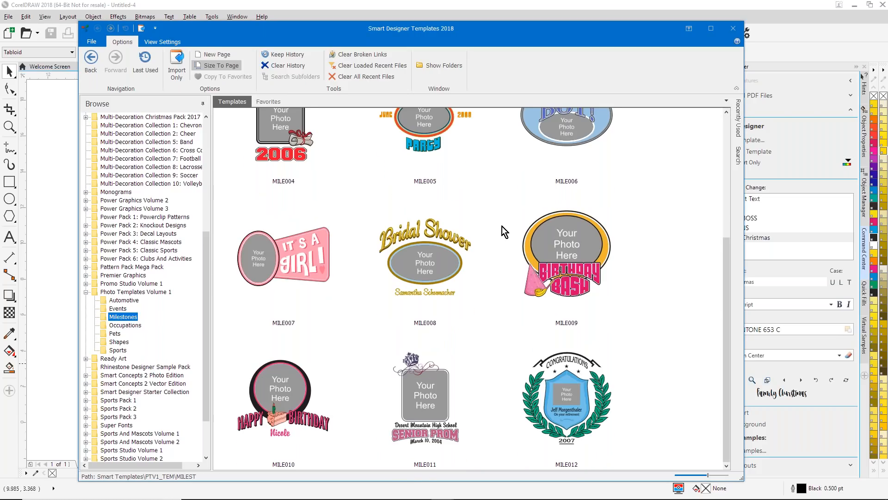
click(125, 325)
click(115, 344)
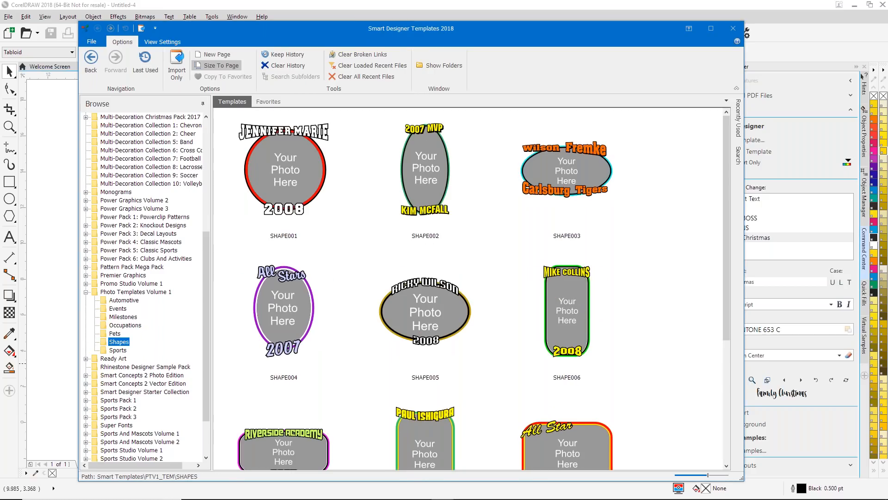
click(117, 350)
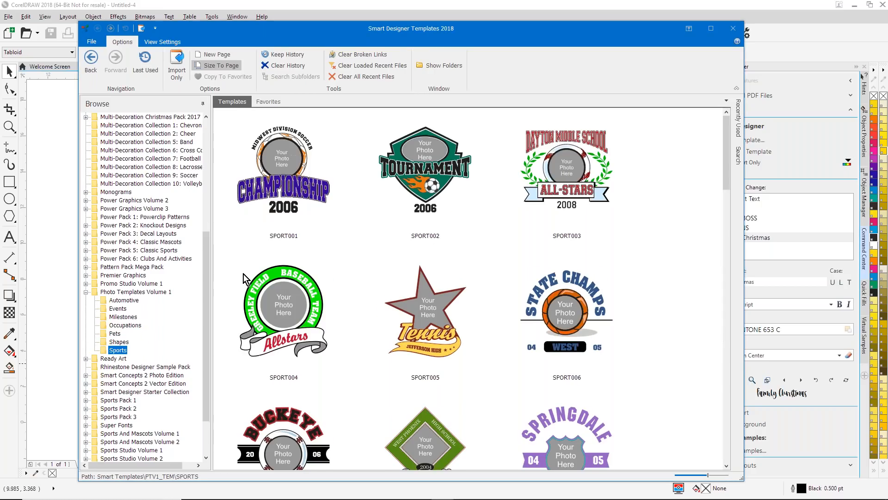
- Look through the Automotive photo templates and return to the full set of Events photo templates
click(123, 299)
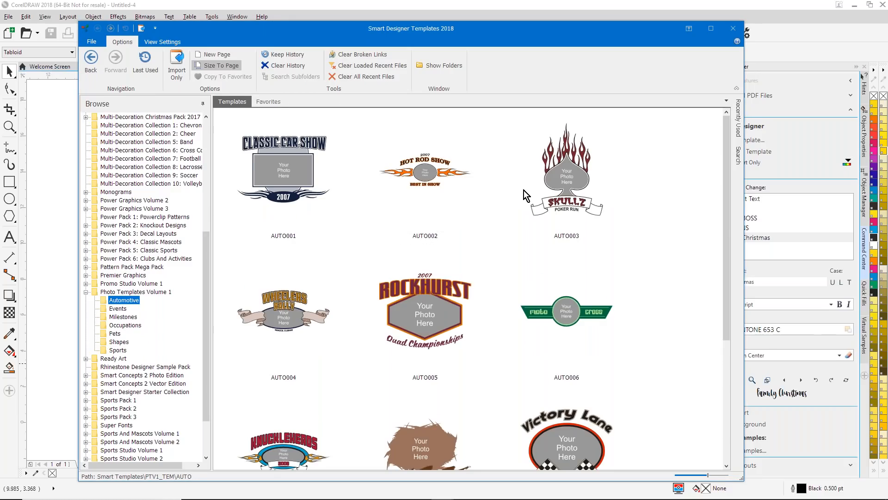
scroll(526, 192, down, 3)
scroll(527, 193, up, 3)
scroll(525, 190, down, 3)
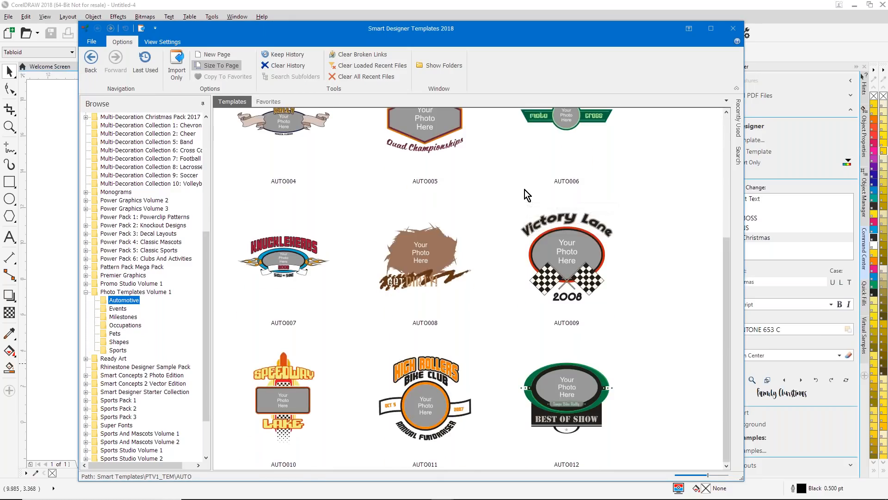
click(118, 308)
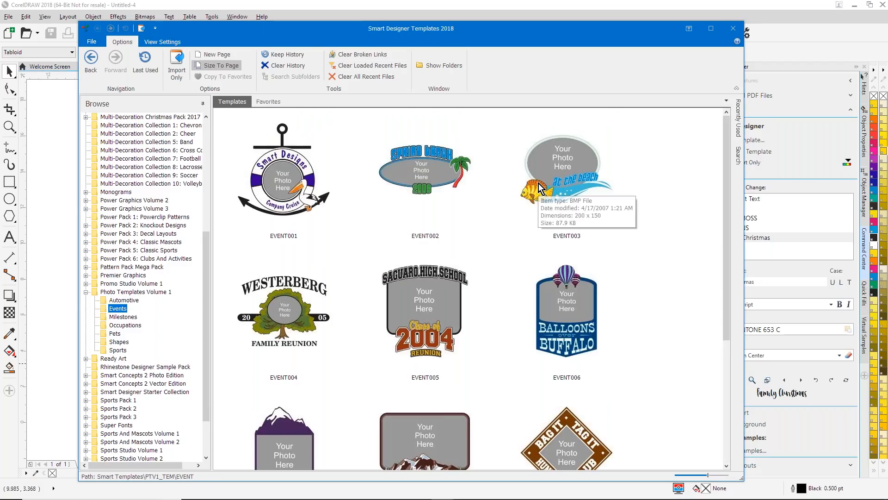
scroll(539, 183, down, 3)
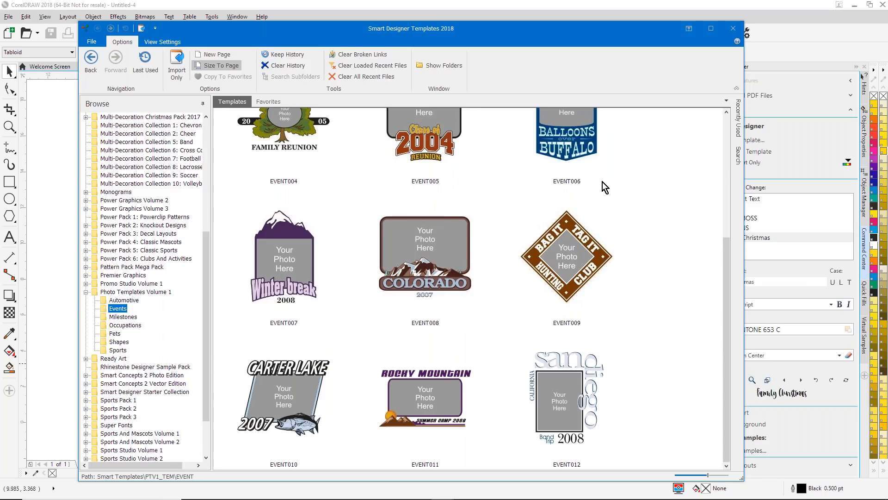
scroll(603, 182, up, 3)
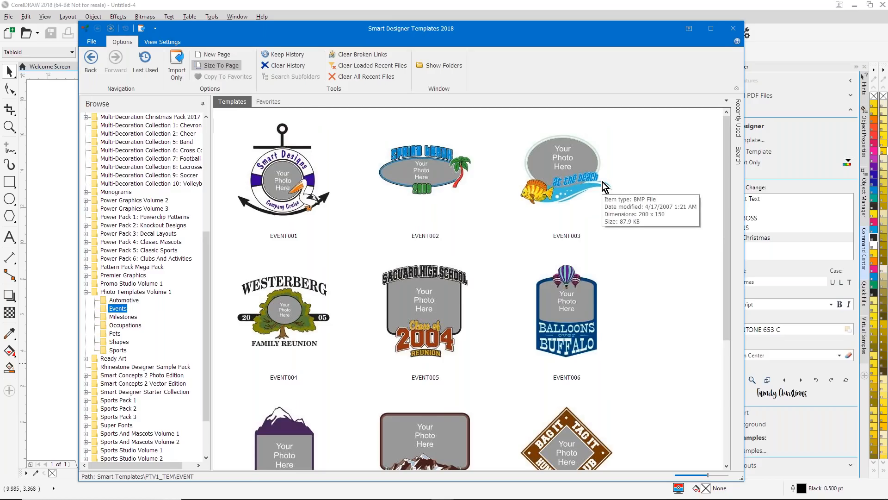
- Load the EVENT012 San Diego photo template from the Events designs into the new document
scroll(603, 182, down, 3)
mouse_move(565, 391)
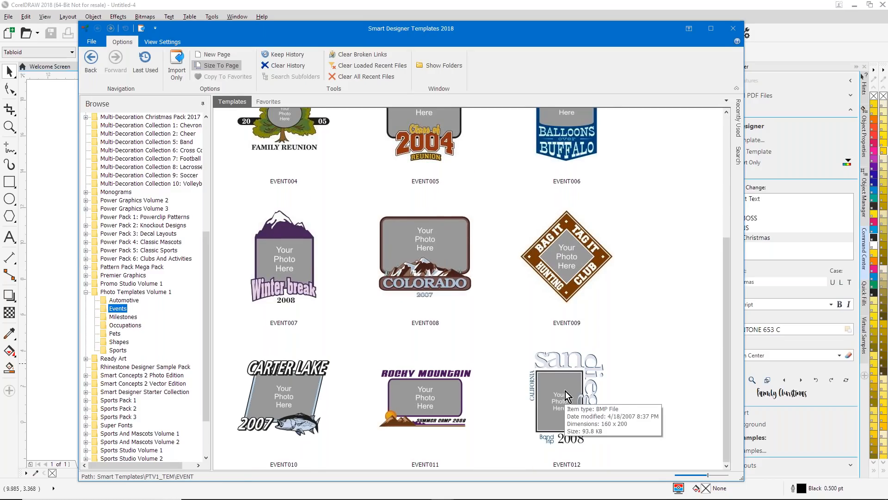
double_click(566, 392)
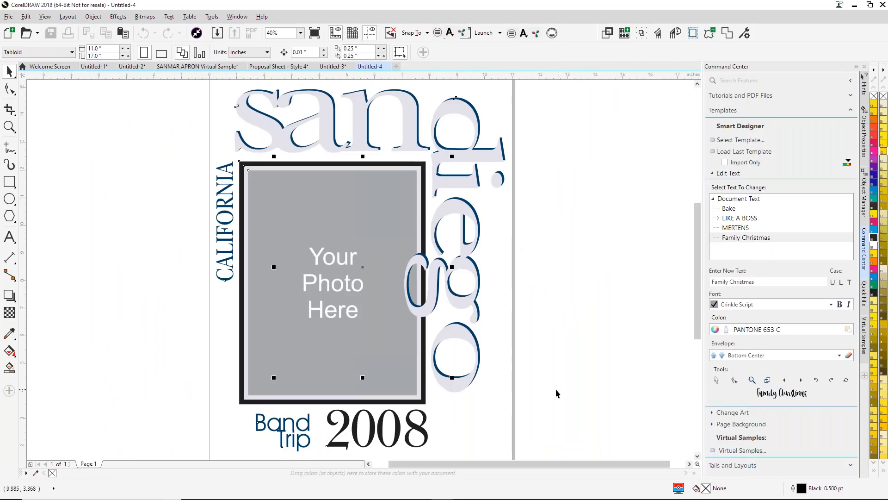
- Replace the template's text "san" with "merry", "diego" with "christmas" and the year with "2018"
click(715, 174)
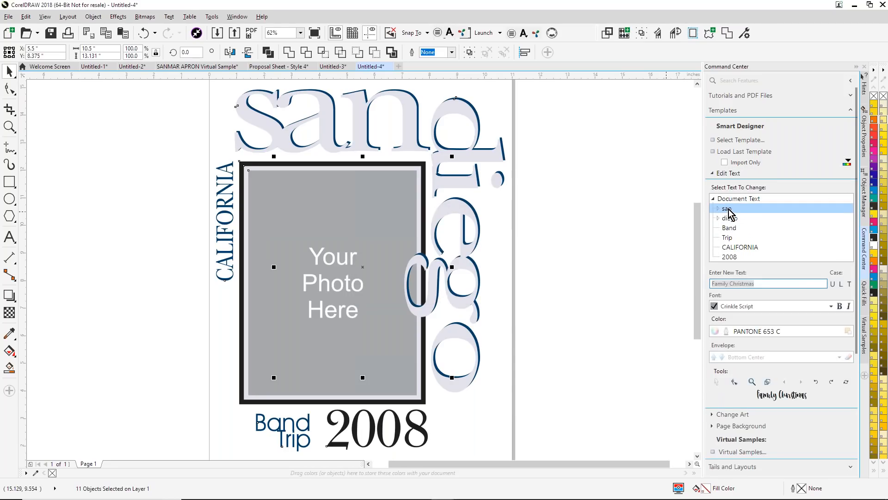
click(728, 209)
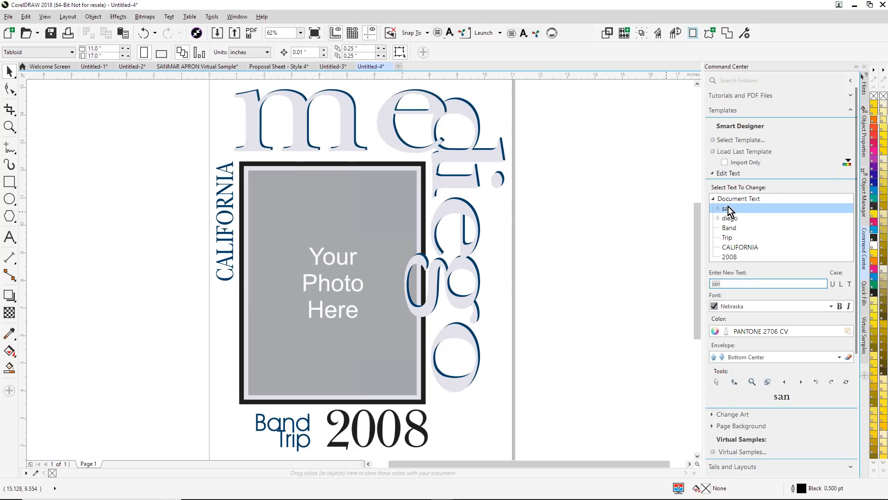
text(merry)
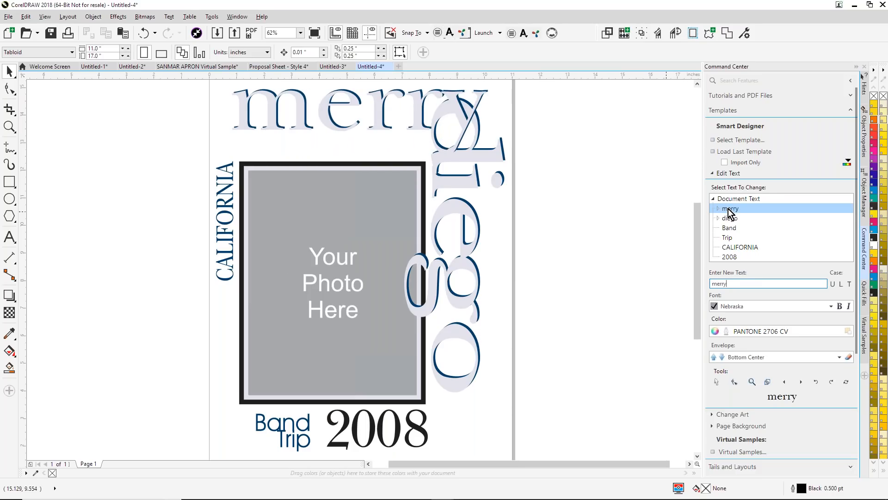
click(730, 218)
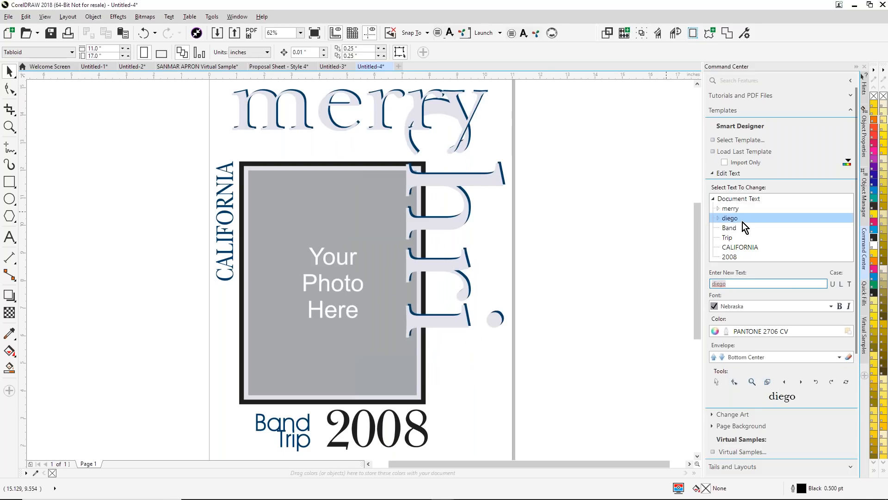
text(christm)
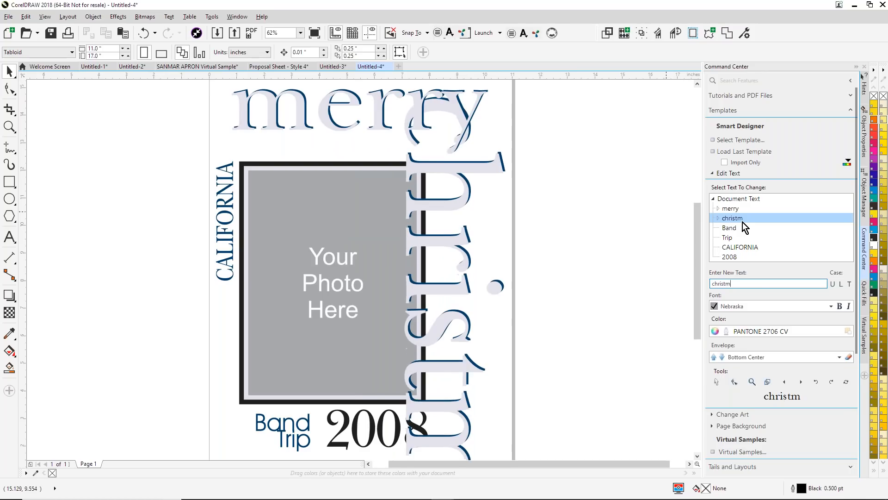
text(as)
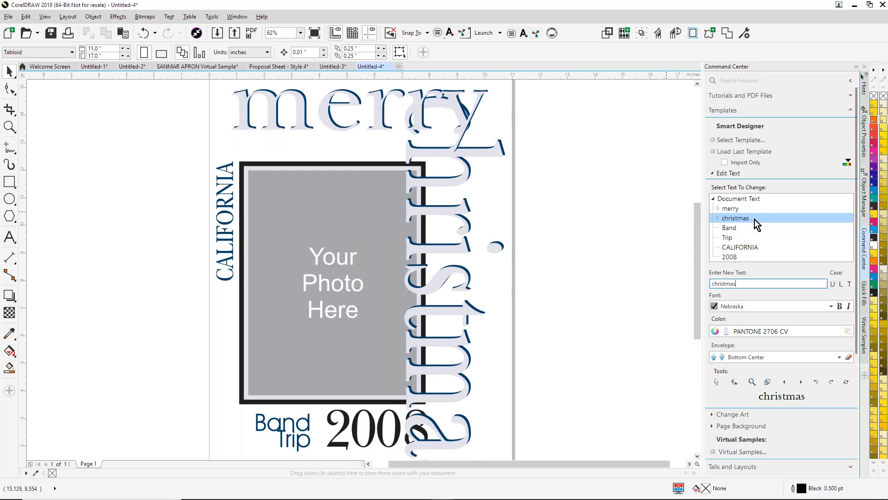
click(727, 259)
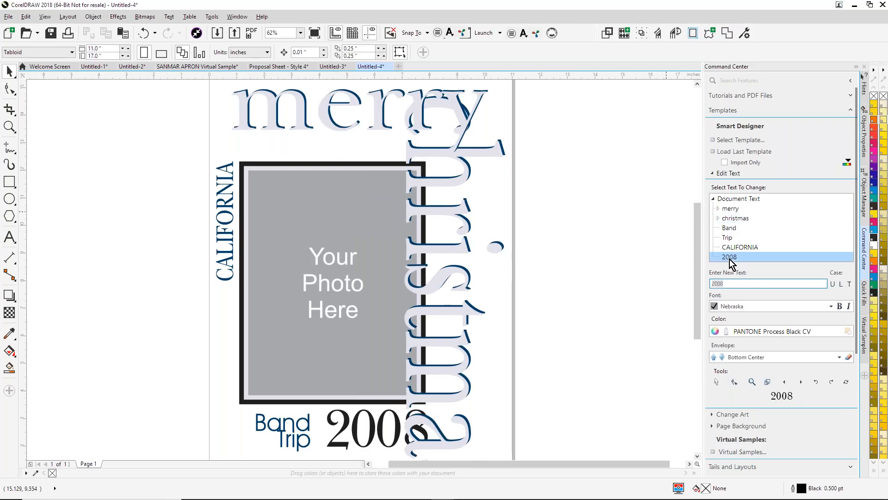
text(2018)
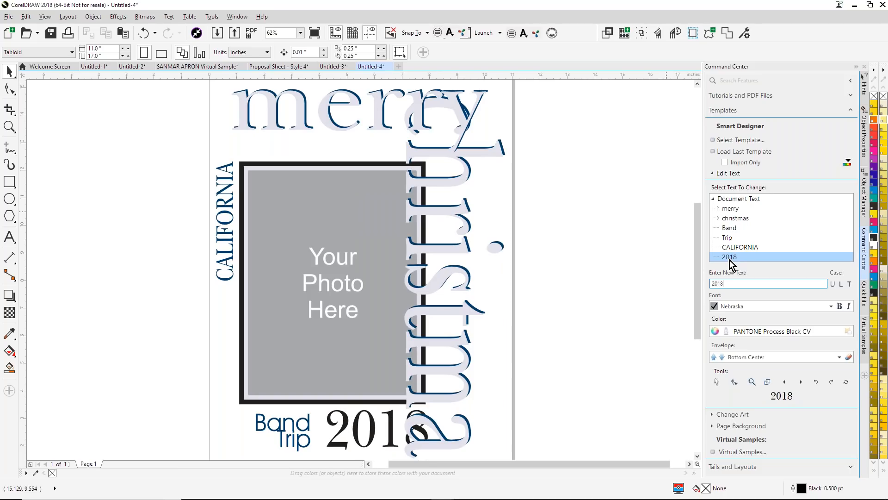
- Delete the CALIFORNIA and Band Trip texts and shift the year so it sits centred beneath the photo frame
click(230, 204)
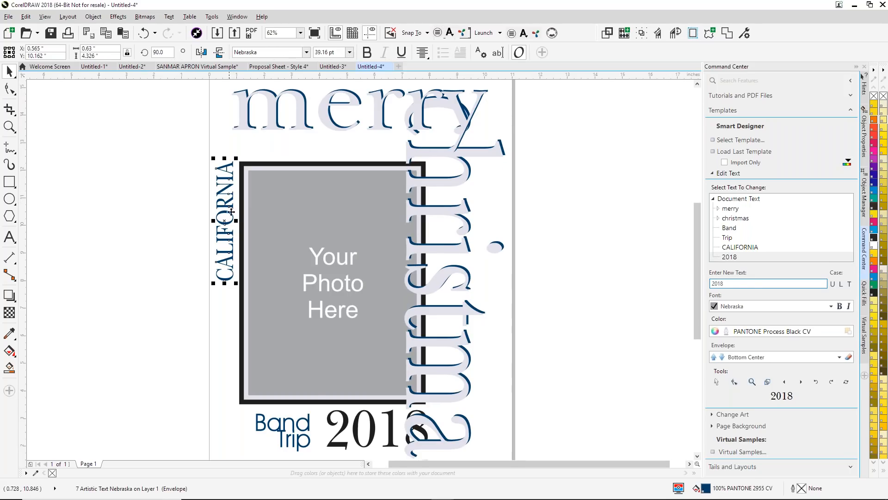
drag(217, 404, 324, 454)
key(Delete)
drag(346, 423, 290, 424)
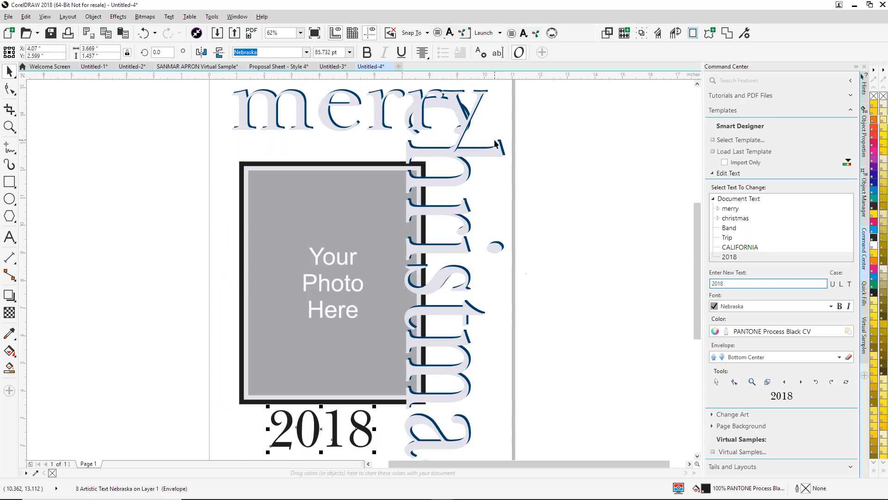
- Narrow the "merry" text and its shadow to about 6.2 inches wide and nudge them down to the photo frame's top edge
drag(205, 99, 265, 133)
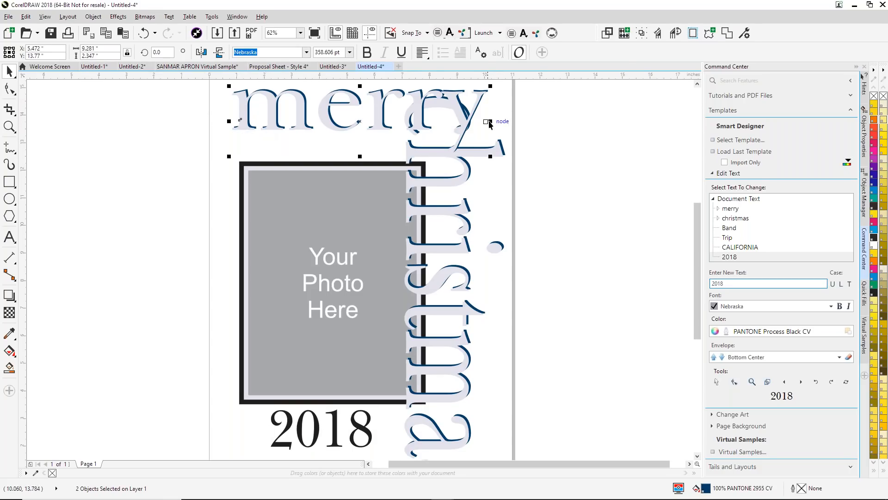
click(218, 152)
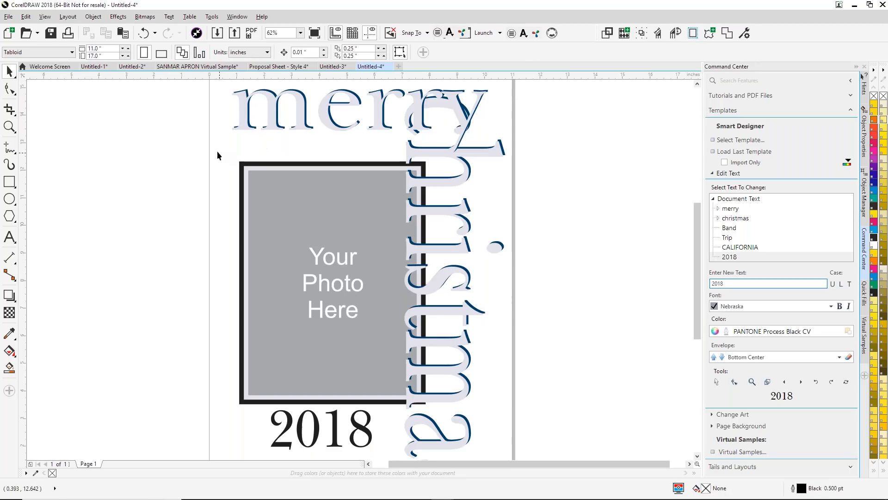
drag(244, 132, 295, 109)
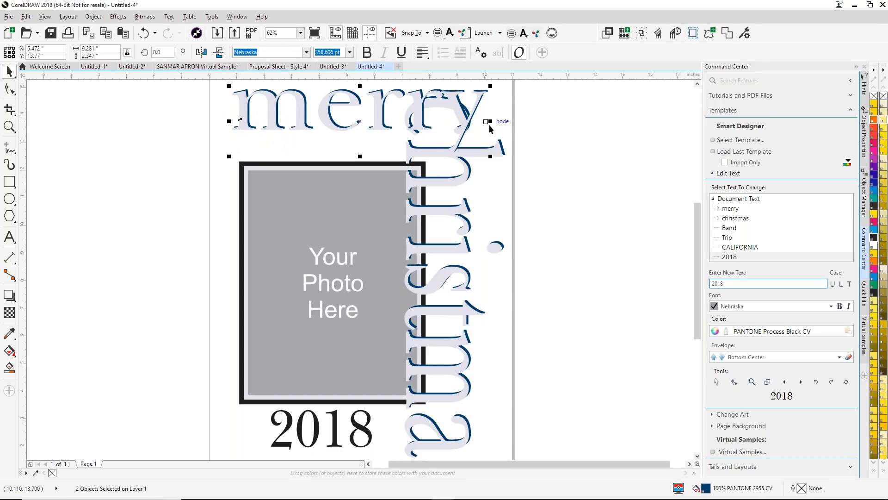
drag(489, 122, 405, 122)
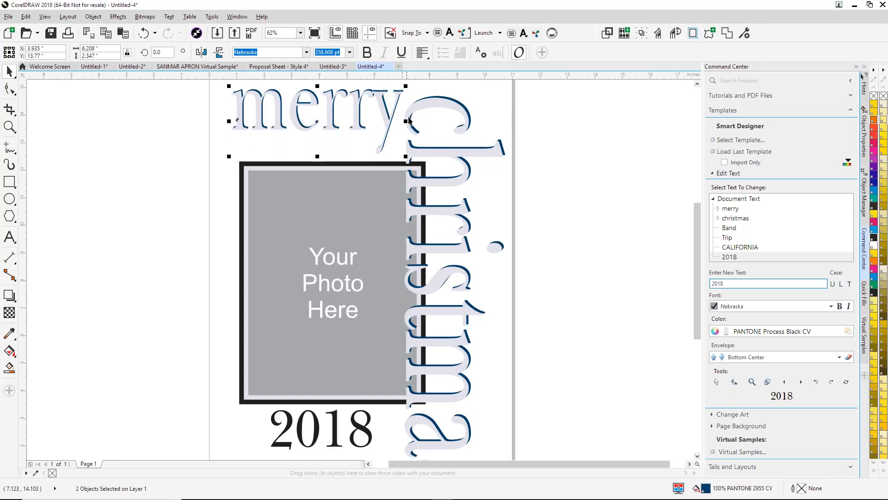
key(Down)
key(Down)
key(Down)
key(Down)
key(Down)
key(Down)
key(Down)
key(Down)
key(Down)
key(Down)
key(Down)
key(Down)
key(Down)
key(Down)
key(Down)
key(Down)
key(Down)
key(Down)
key(Down)
key(Down)
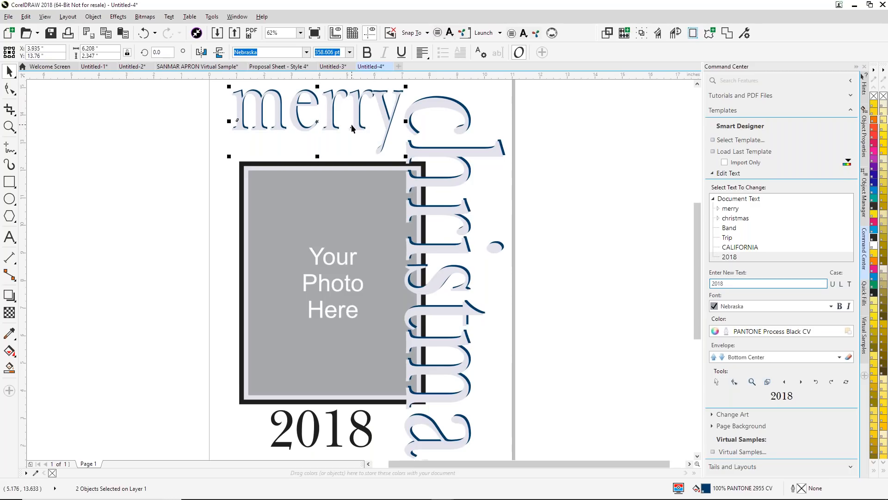
key(Down)
key(Down)
key(Down)
key(Down)
key(Down)
key(Down)
key(Down)
key(Down)
key(Down)
key(Down)
key(Down)
key(Down)
key(Down)
key(Down)
key(Down)
key(Down)
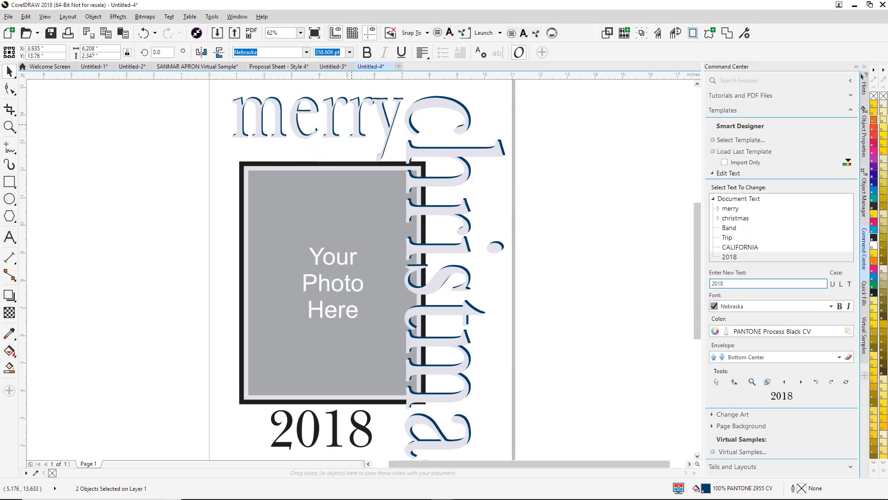
click(154, 167)
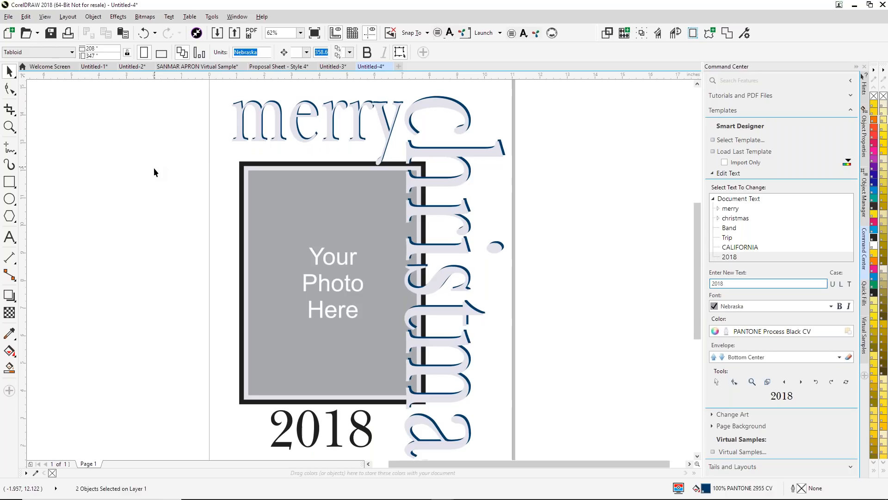
- Create a new 11 by 17 inch Tabloid document in CMYK at 300 dpi and open the Word Clouds tool
click(399, 67)
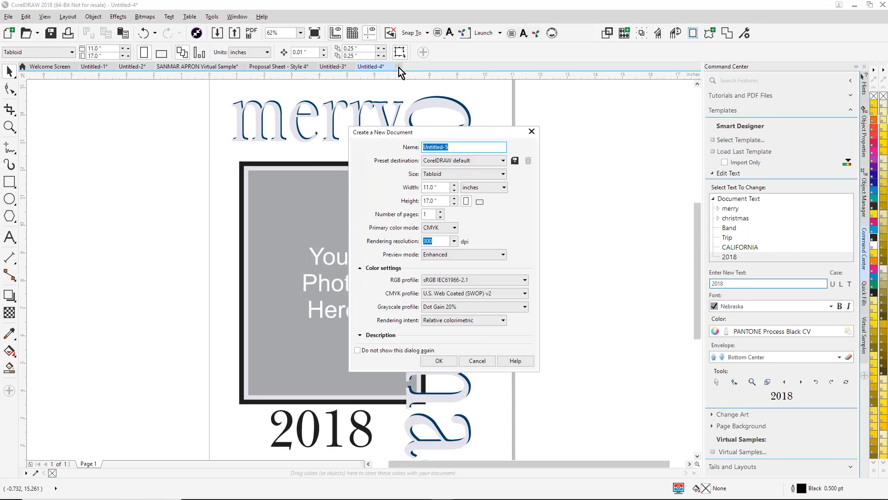
click(438, 361)
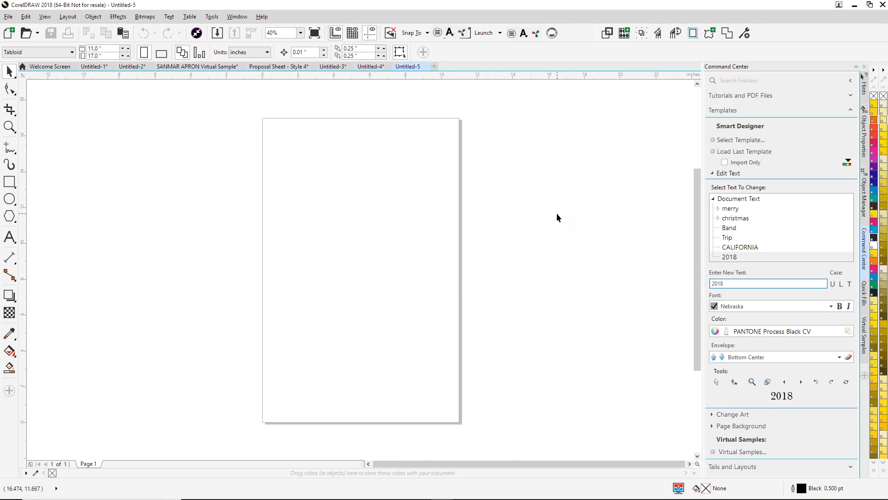
click(715, 173)
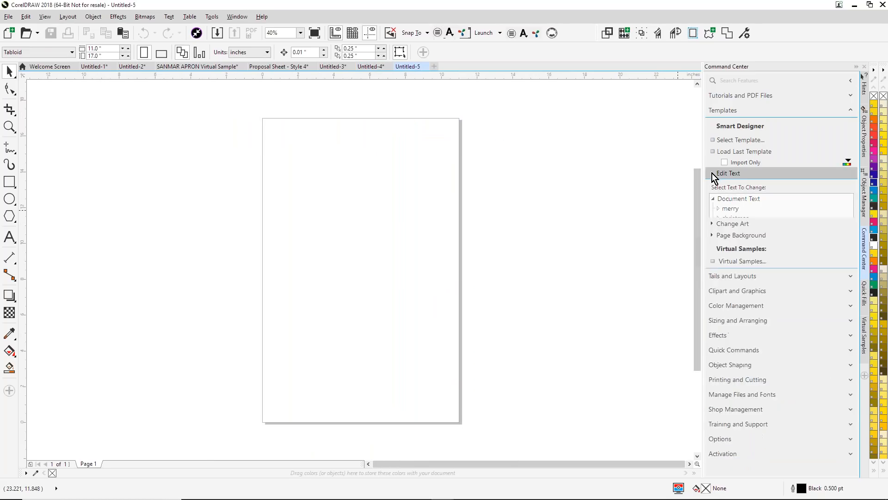
click(852, 296)
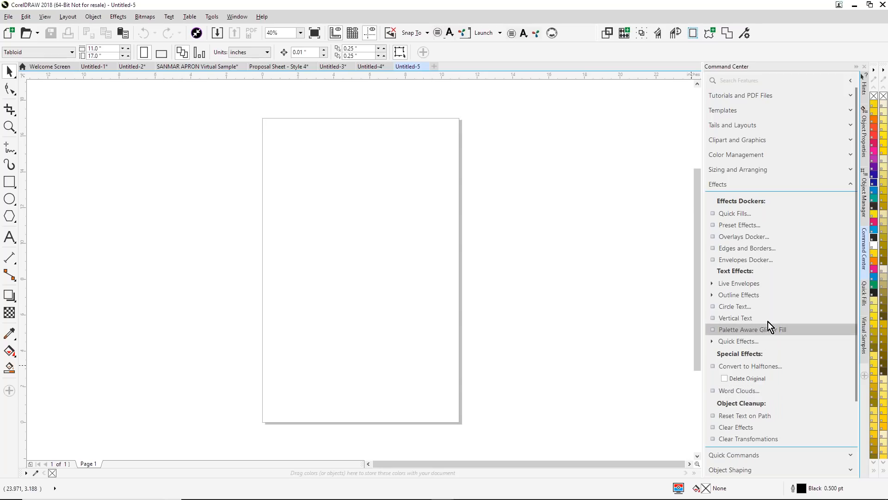
click(737, 393)
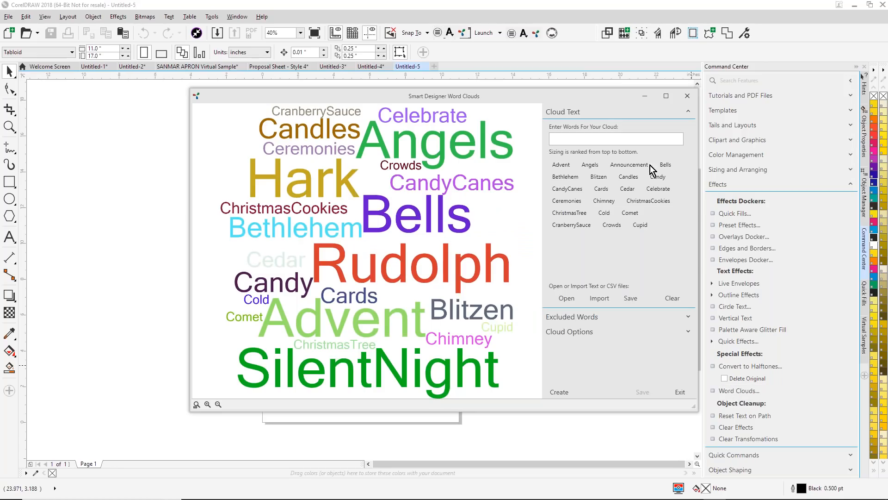
- Add "Rudolph" as the highest-ranked word in the cloud text and generate a new word cloud
click(574, 300)
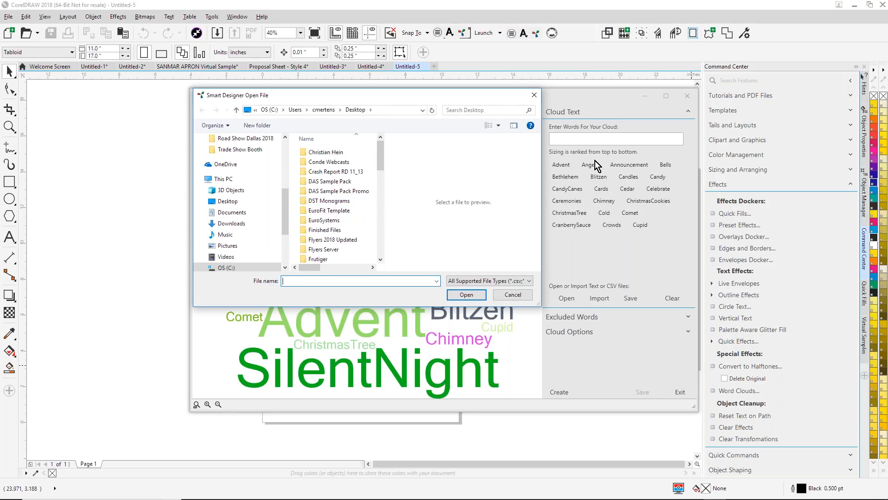
click(534, 95)
click(562, 140)
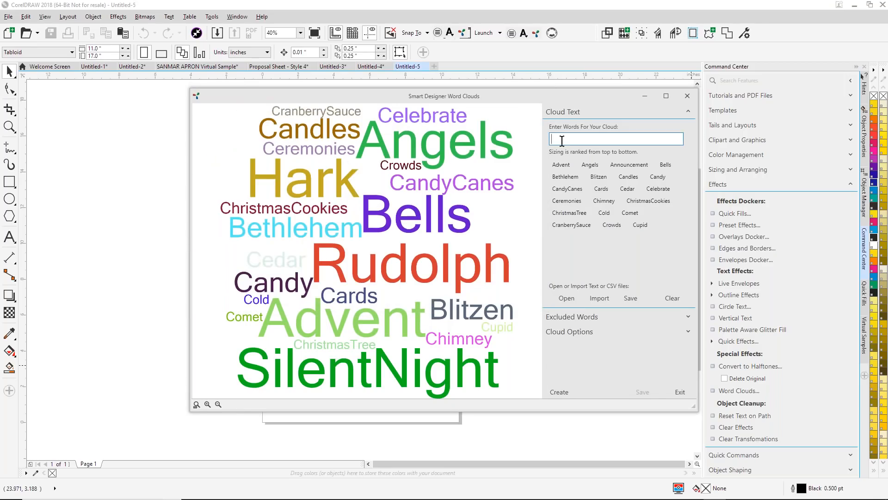
text(Rudolph)
key(Return)
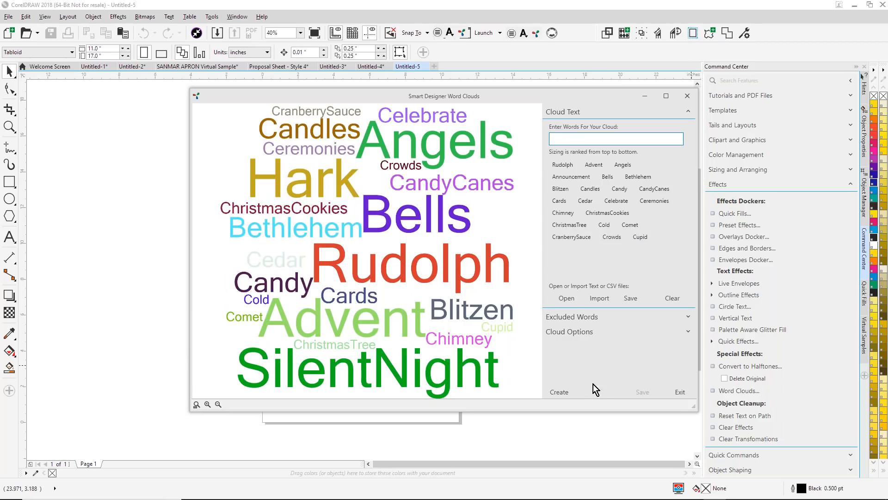
click(564, 393)
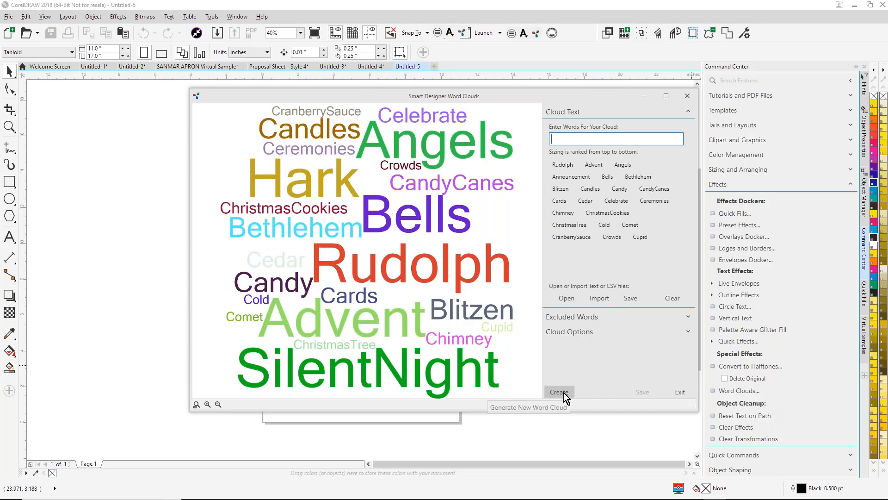
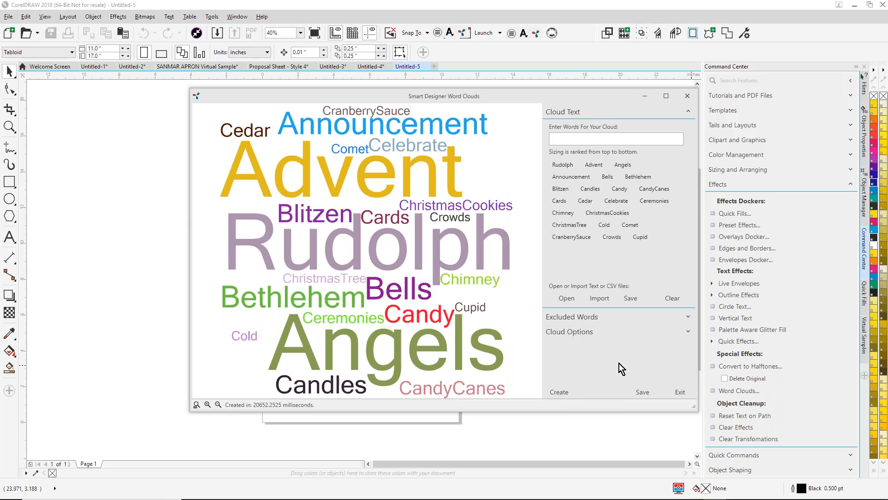
- Save the generated word cloud onto the page and exit the Word Clouds tool
click(650, 392)
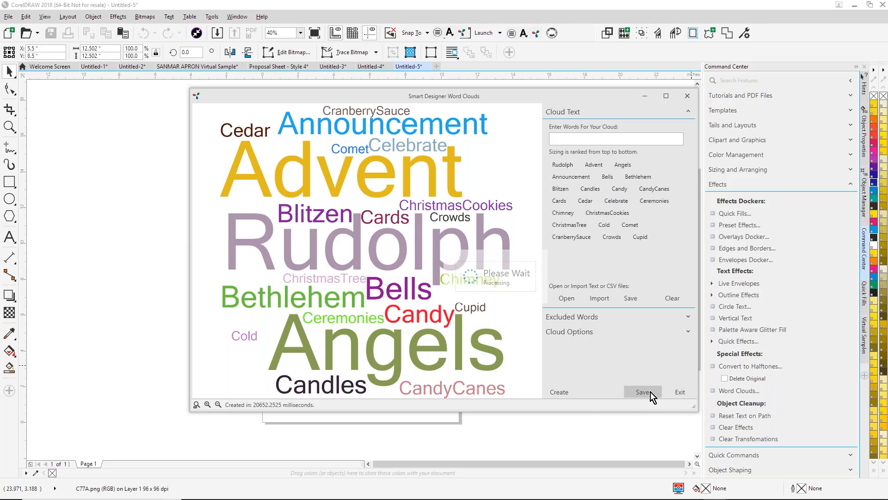
click(679, 393)
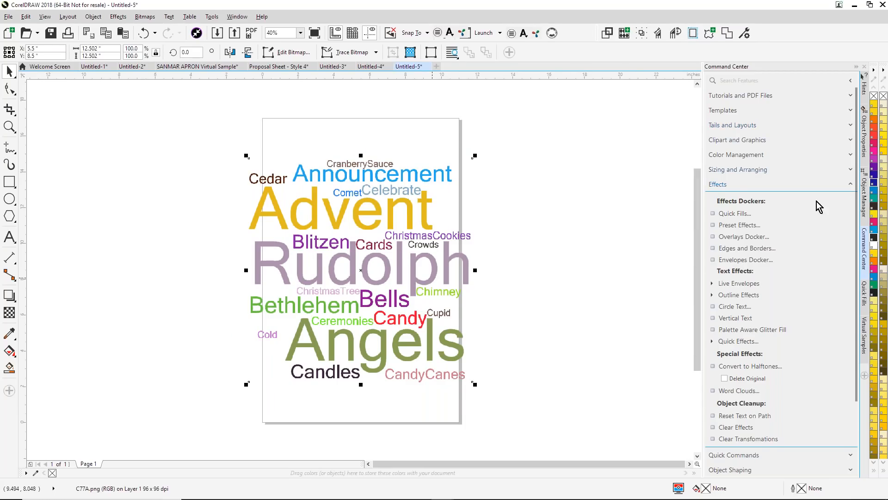
- Open the Capture Manager and bring the selected word cloud into it for colour adjustment
click(866, 250)
click(867, 249)
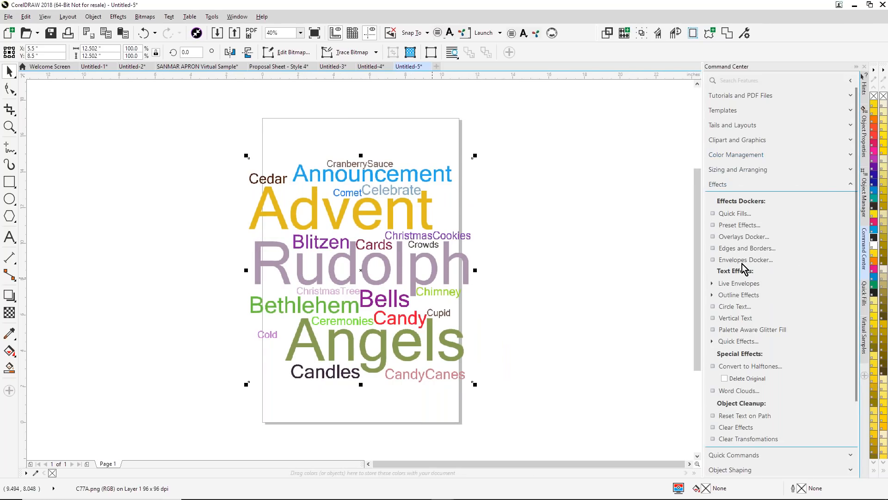
click(851, 140)
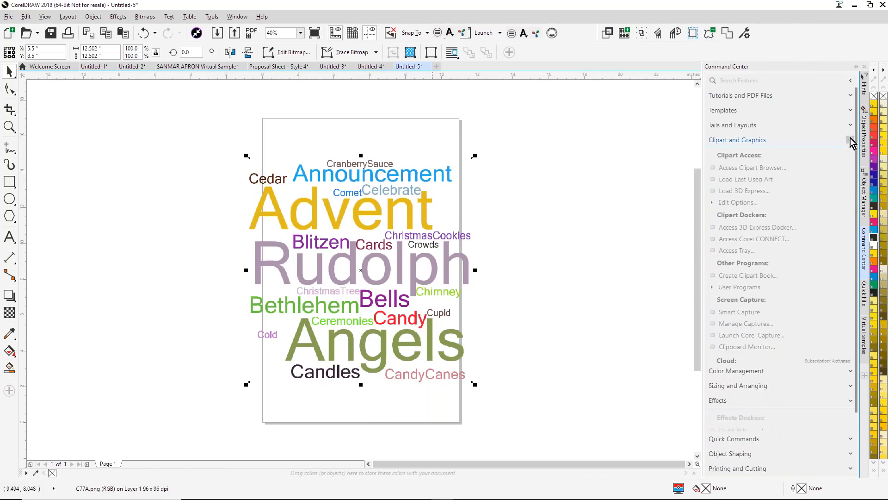
click(751, 324)
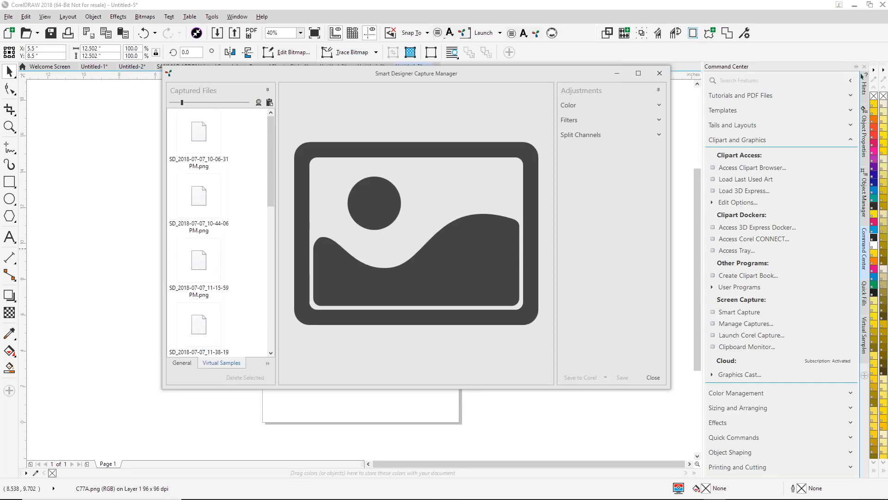
click(270, 103)
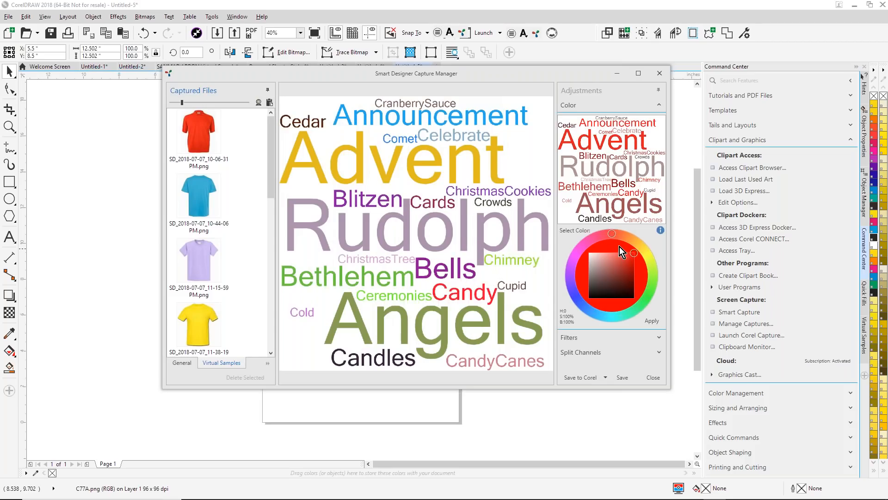
- Try several green shades in the word cloud's colour preview
mouse_move(634, 256)
mouse_down()
mouse_move(624, 268)
mouse_move(629, 246)
mouse_move(651, 271)
mouse_move(641, 298)
mouse_up()
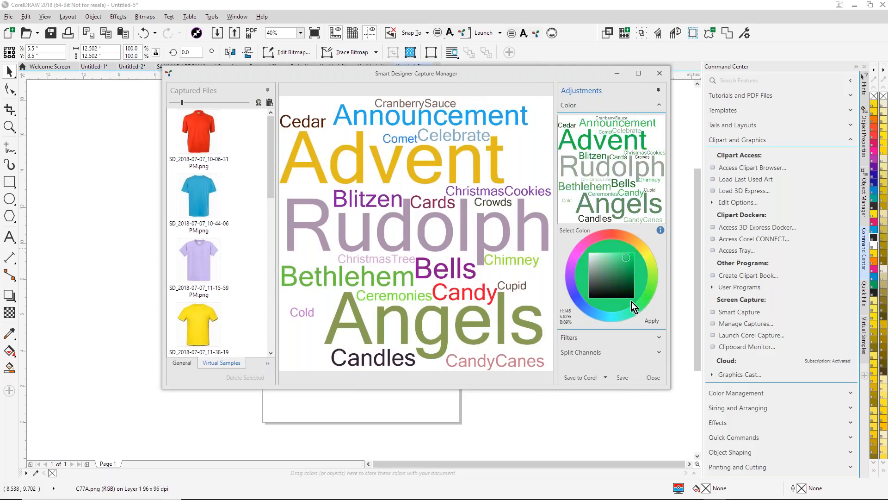
click(624, 275)
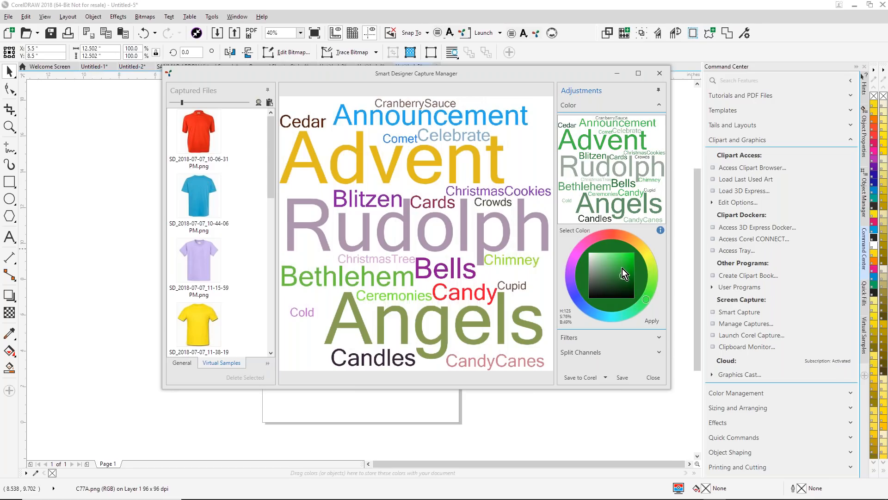
click(623, 269)
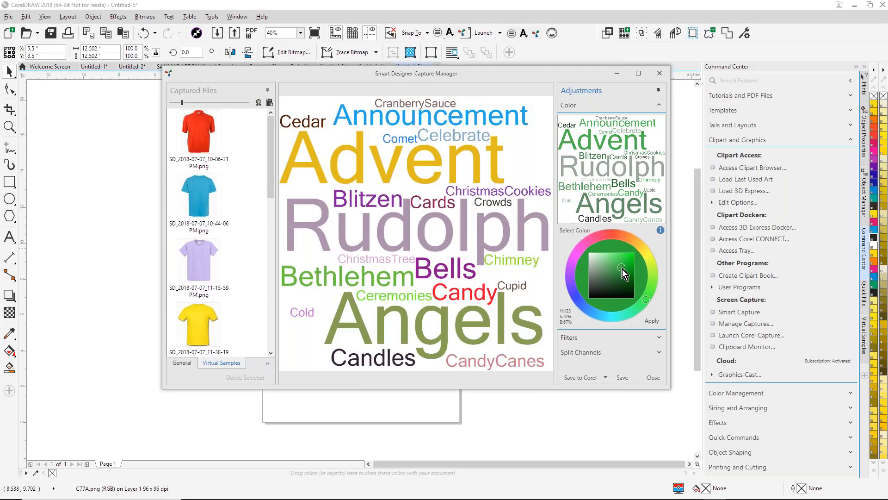
click(610, 287)
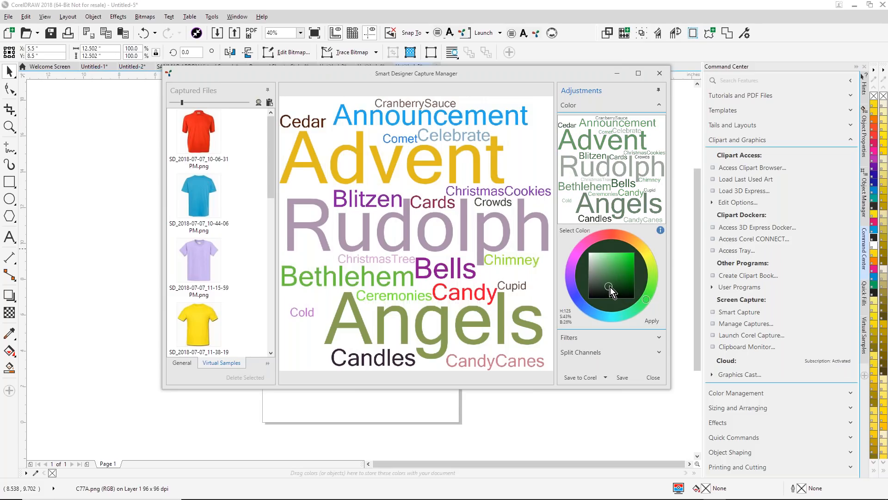
click(619, 263)
- Recolour the word cloud crimson with hue 348, saturation 91% and brightness 77%, and apply the colour
click(609, 234)
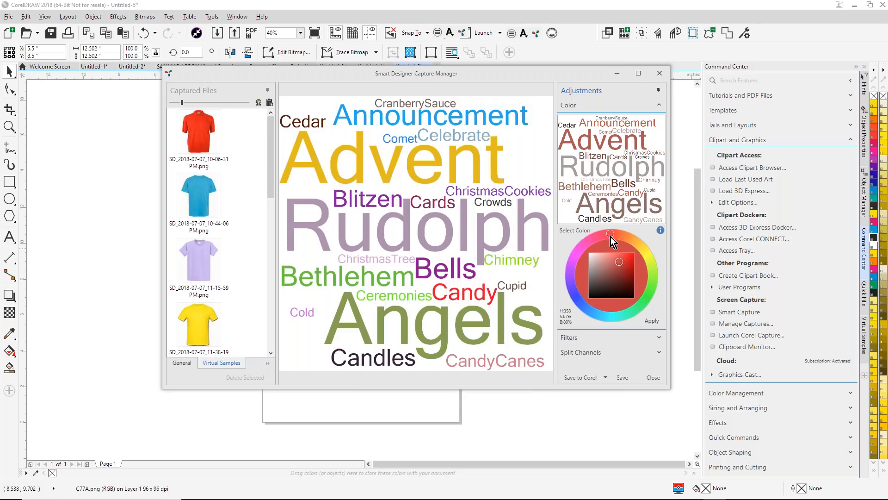
mouse_move(611, 236)
mouse_down()
mouse_move(619, 236)
mouse_move(605, 240)
mouse_move(631, 276)
mouse_move(628, 264)
mouse_up()
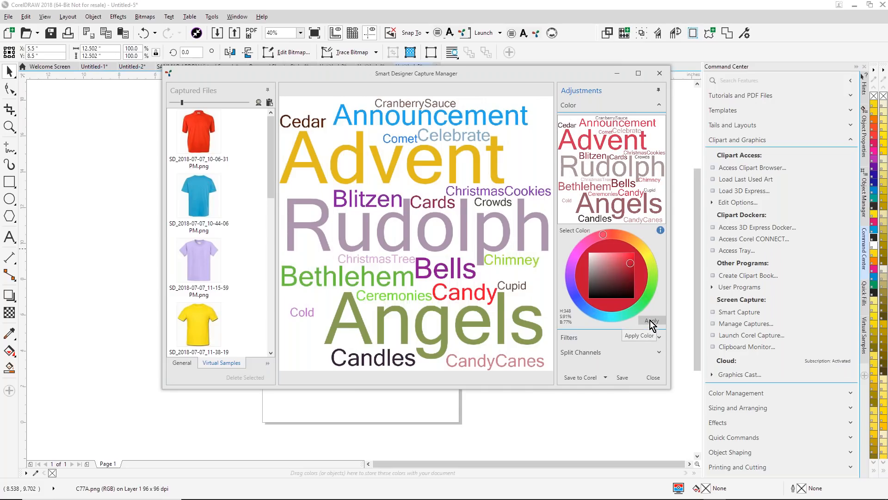
click(651, 321)
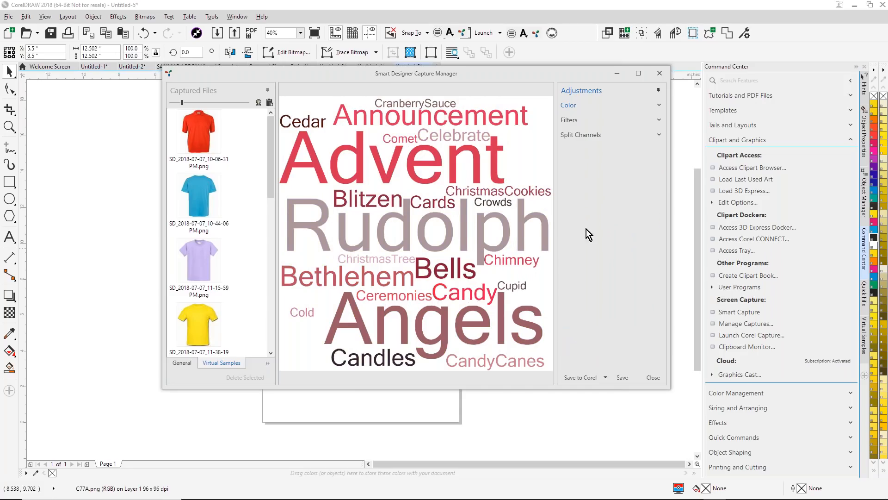
- Generate the split-channel previews of the recoloured word cloud to examine its color channels
click(659, 122)
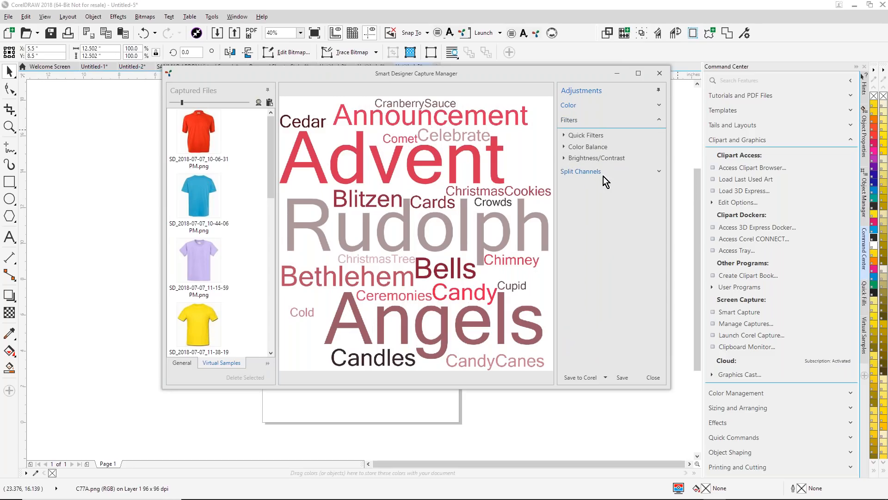
click(659, 172)
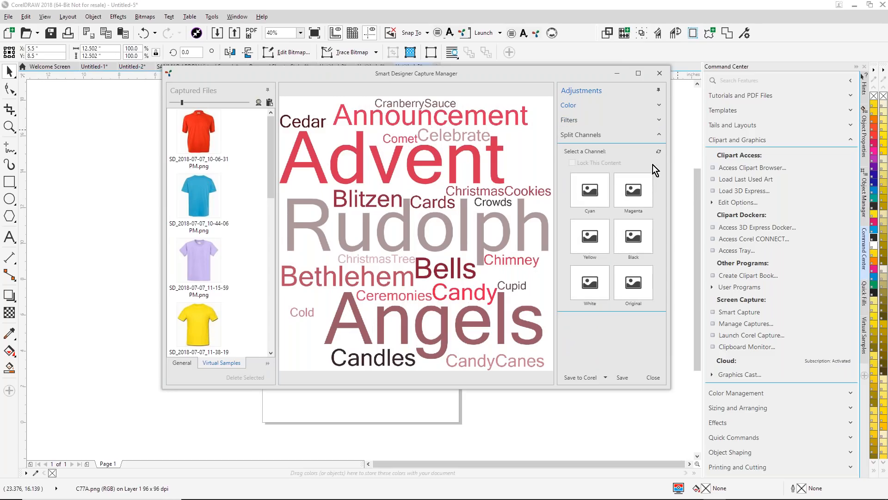
click(660, 152)
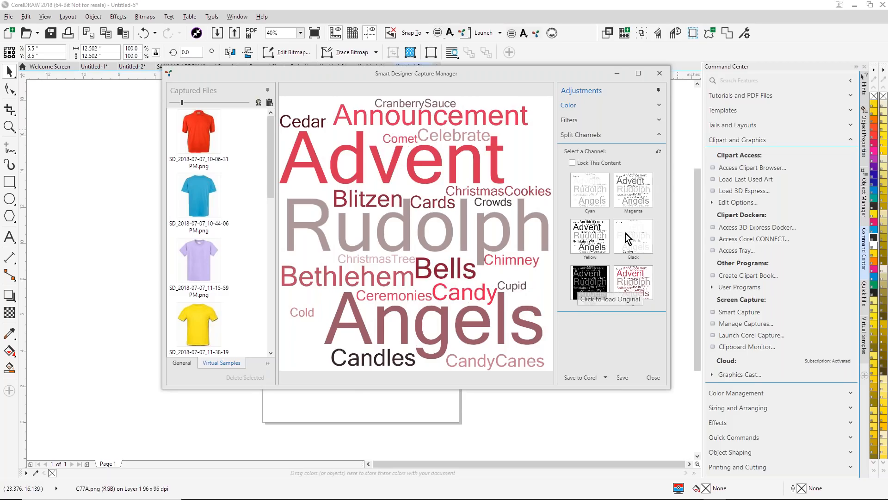
click(660, 106)
click(659, 106)
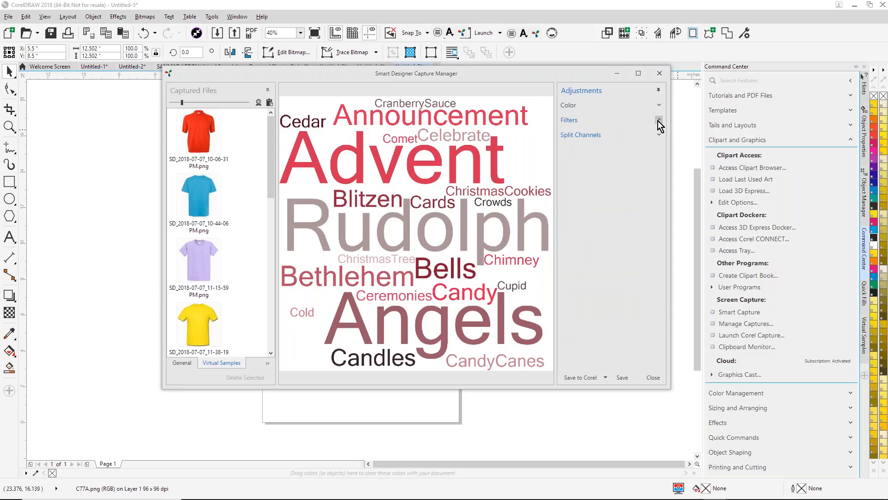
- Raise the word cloud's red and slightly its green color balance, and save the result to the Corel page
click(659, 121)
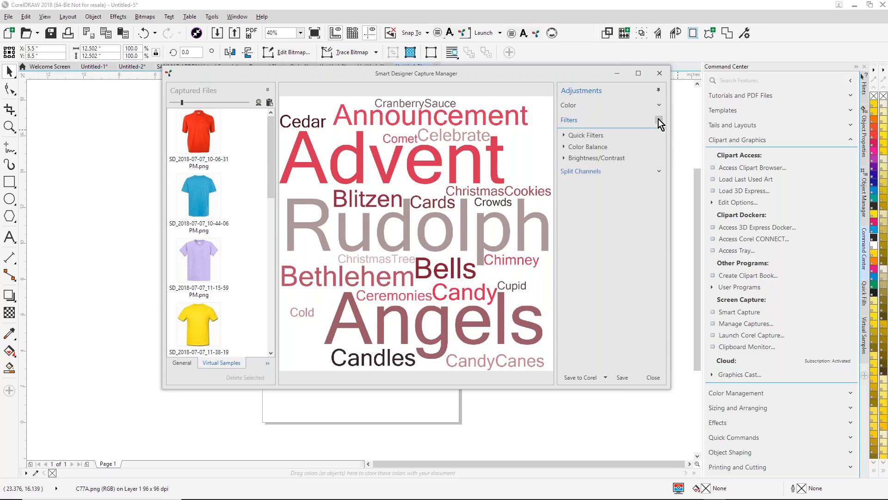
click(563, 147)
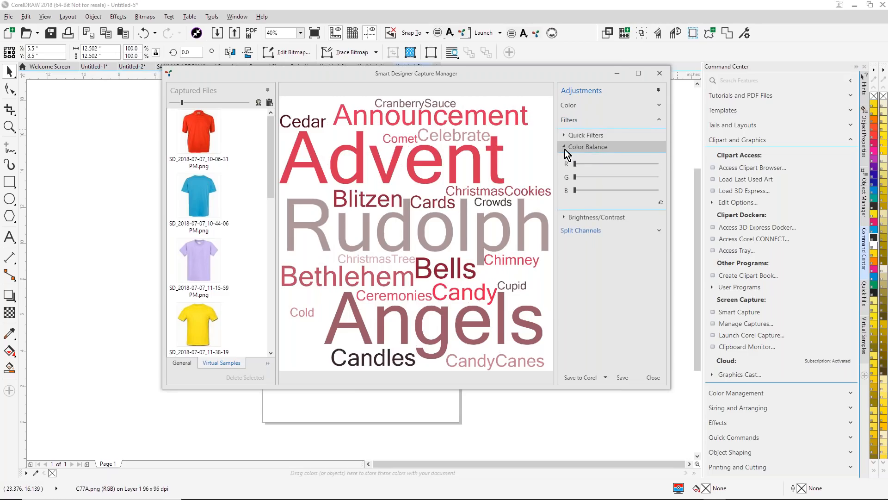
drag(575, 165, 562, 179)
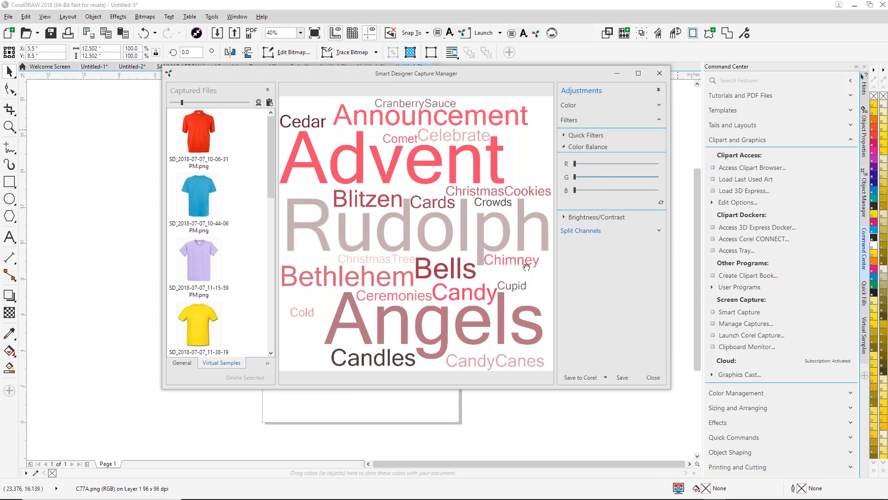
click(576, 179)
click(587, 164)
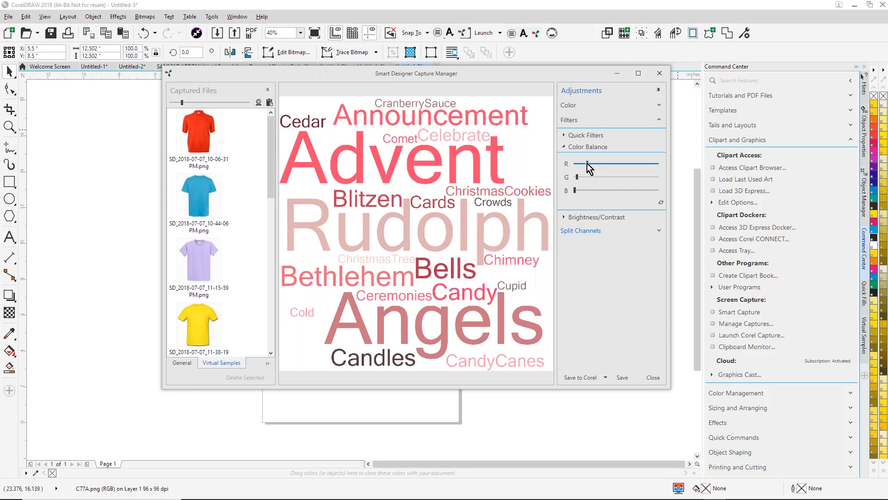
click(593, 379)
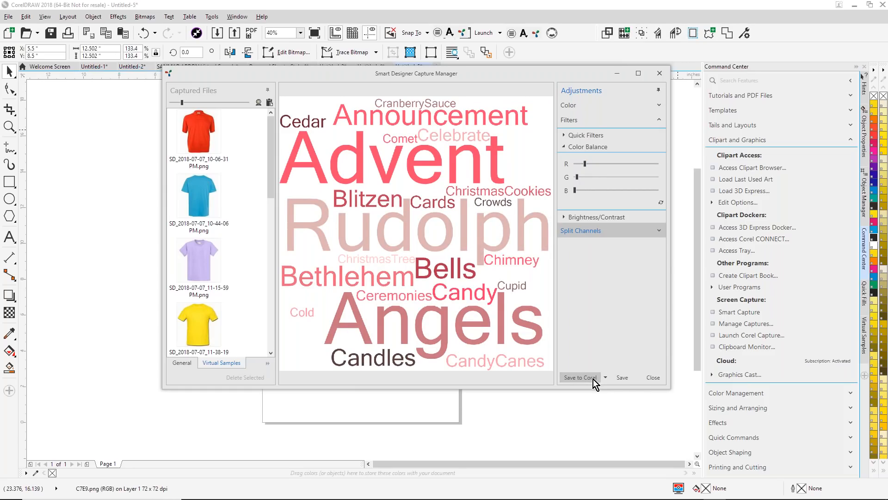
click(656, 378)
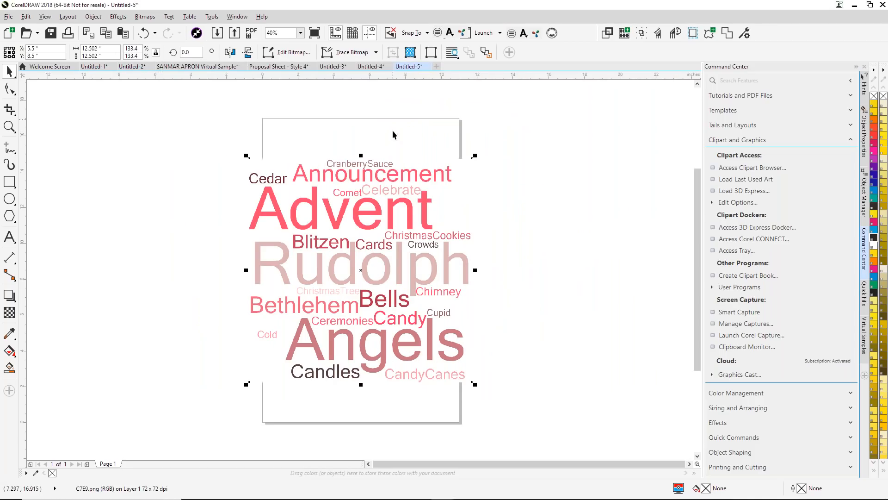
- Paste the recoloured word cloud into the Untitled-4 Christmas template and move it off the page
click(371, 68)
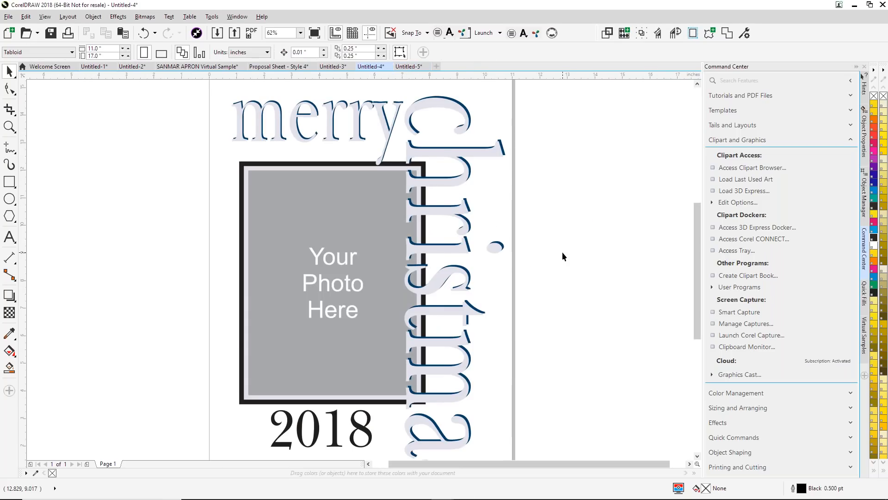
key(ctrl+v)
scroll(546, 254, down, 3)
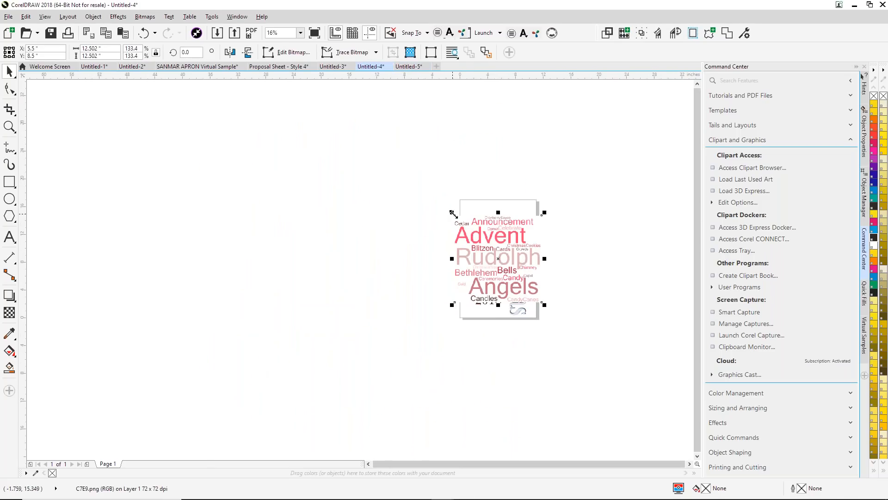
drag(470, 226, 575, 248)
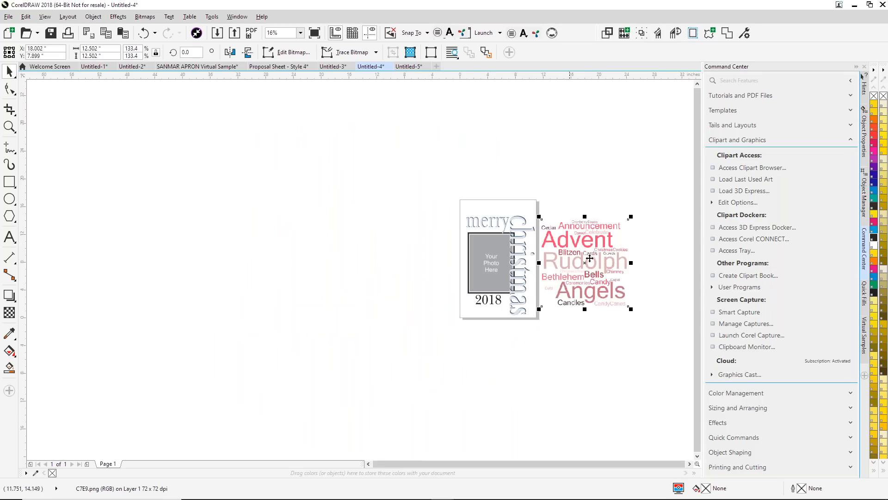
- Shrink the word cloud to about 9.3 inches wide and PowerClip it inside the template's photo placeholder
drag(625, 304, 497, 276)
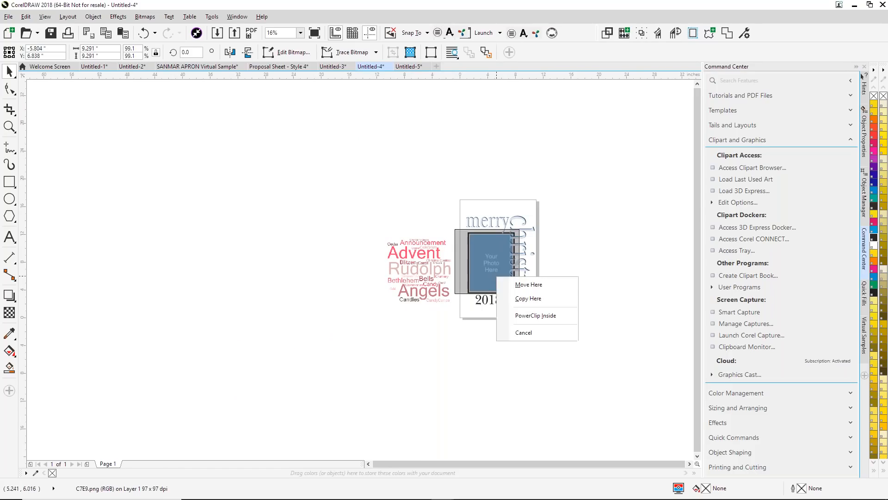
click(527, 318)
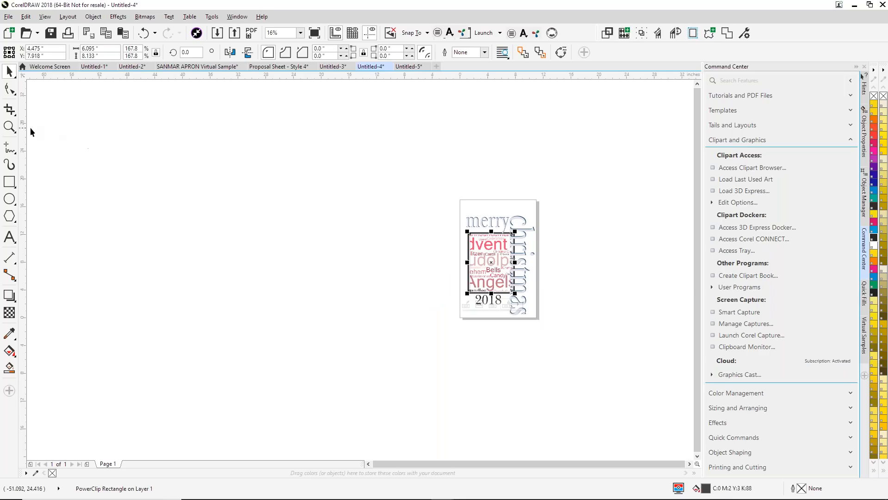
- Edit the PowerClip to scale the word cloud to about 8.1 inches and align it with the frame's left edge
click(10, 125)
drag(429, 223, 521, 311)
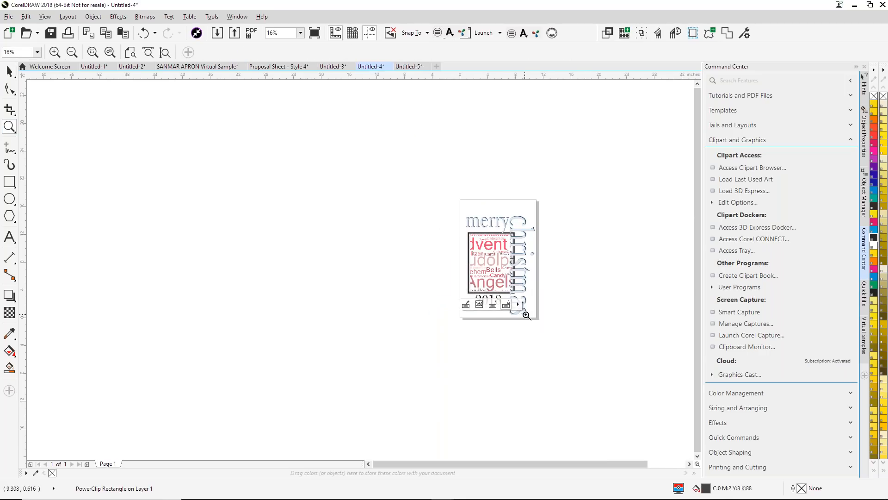
key(space)
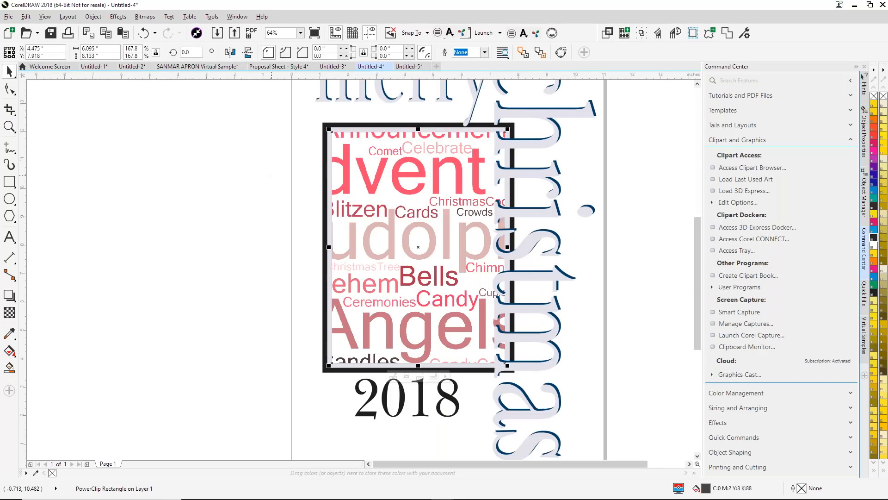
right_click(357, 213)
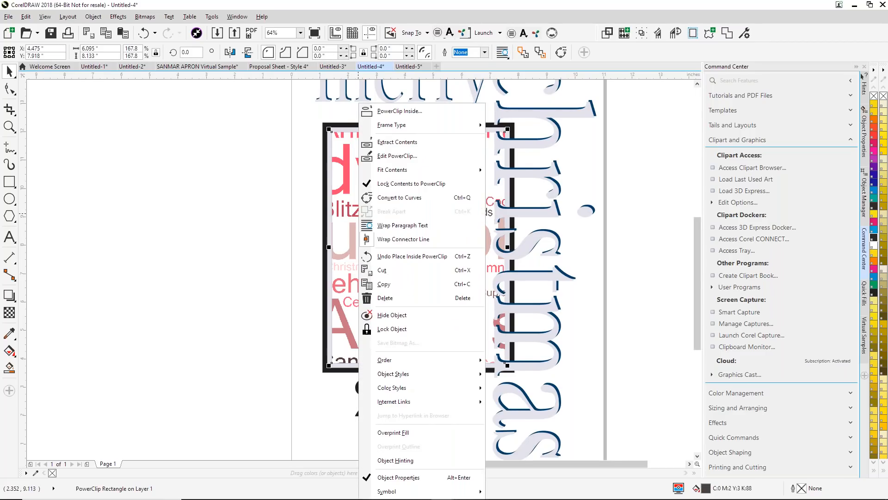
click(393, 155)
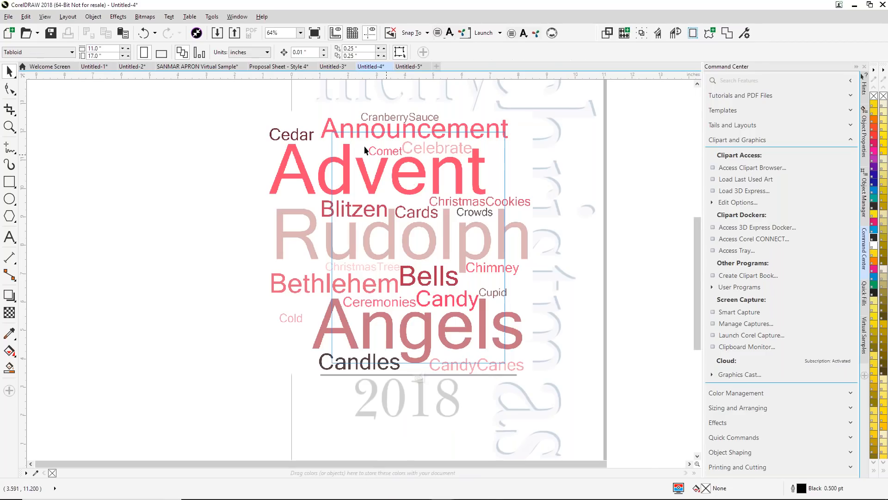
click(309, 134)
drag(266, 109, 283, 117)
drag(287, 119, 287, 120)
drag(291, 376, 301, 365)
drag(373, 256, 400, 255)
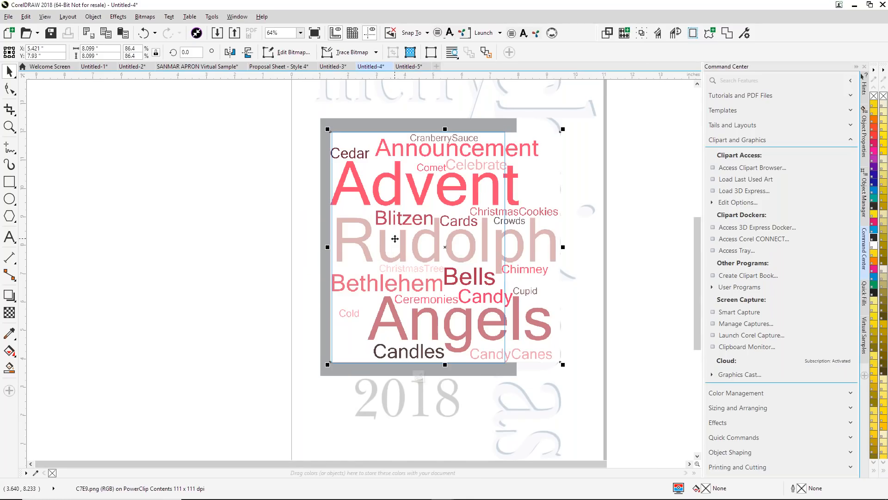
click(418, 378)
click(179, 195)
scroll(178, 195, down, 2)
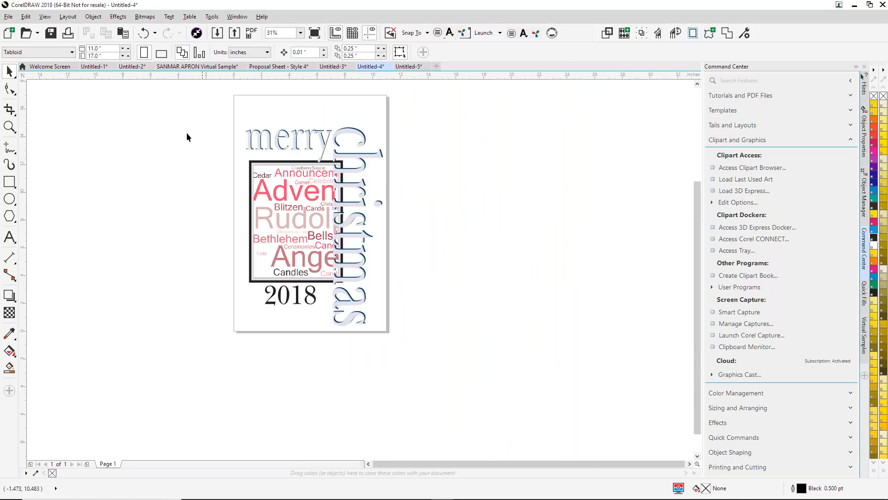
click(329, 71)
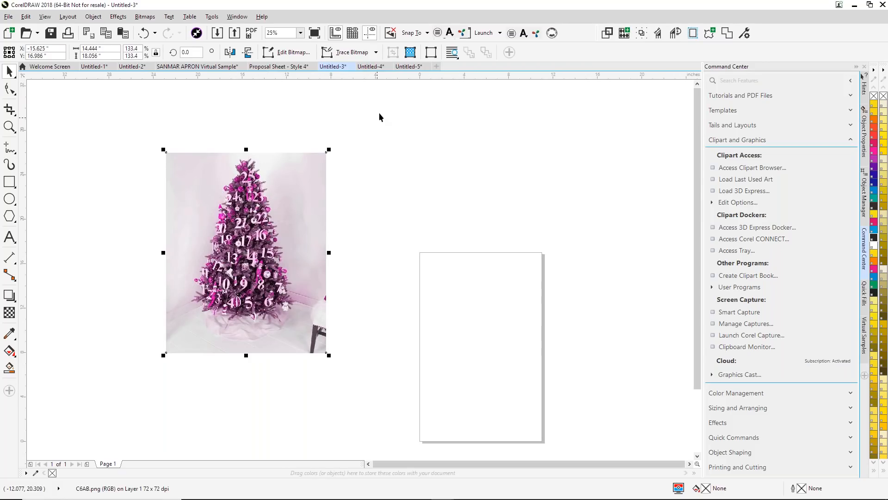
click(407, 67)
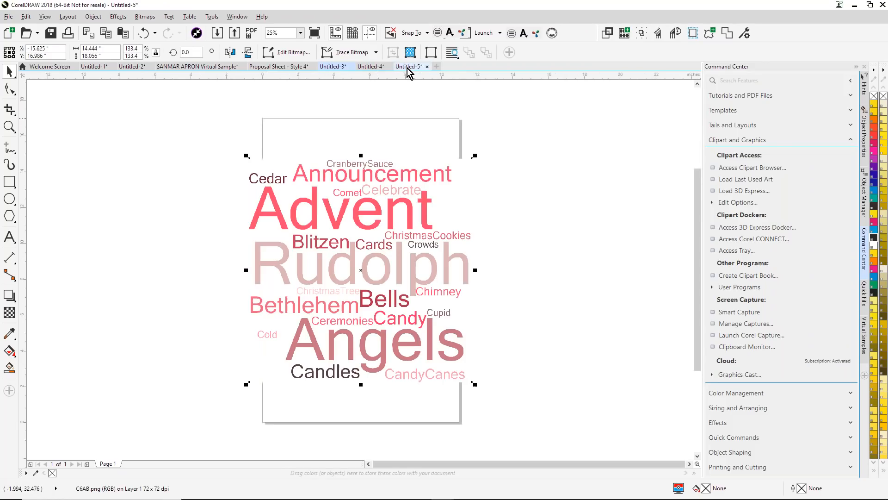
click(366, 67)
- Sample the coral red of "Advent" in the word cloud and fill the "merry", "christmas" and "2018" texts with it
click(13, 130)
click(218, 112)
click(10, 127)
drag(221, 117, 401, 329)
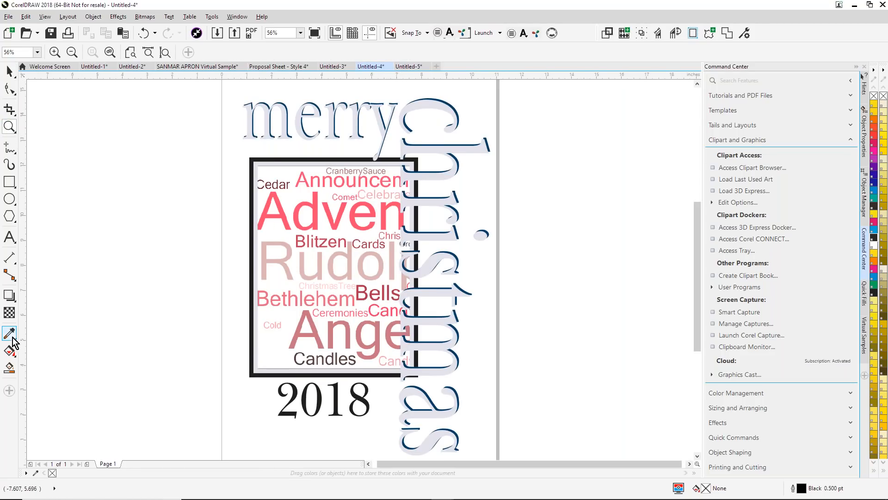
click(289, 218)
click(283, 128)
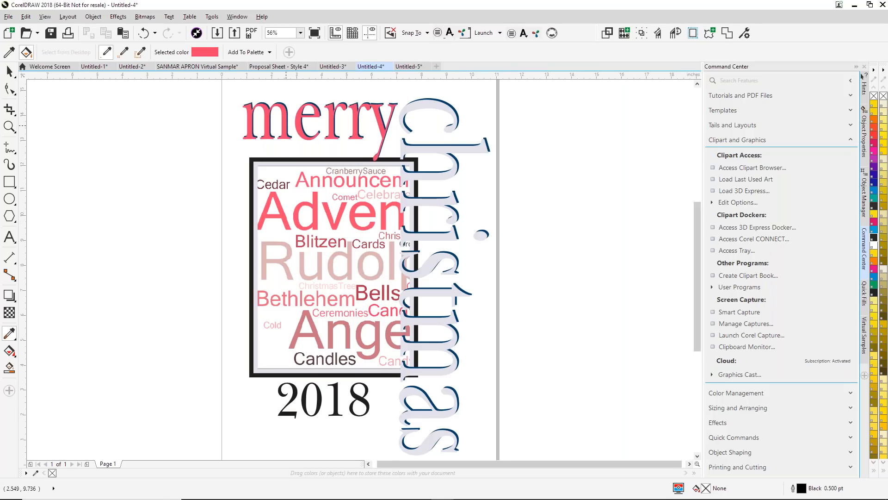
click(409, 107)
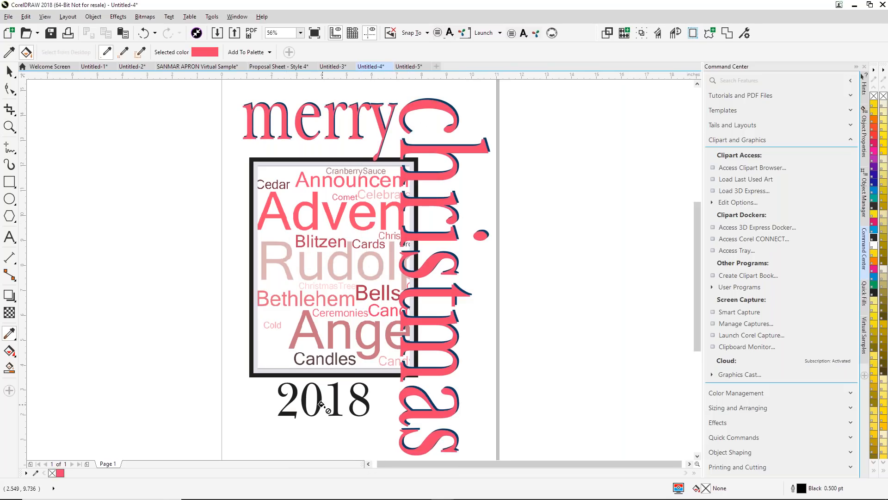
click(320, 397)
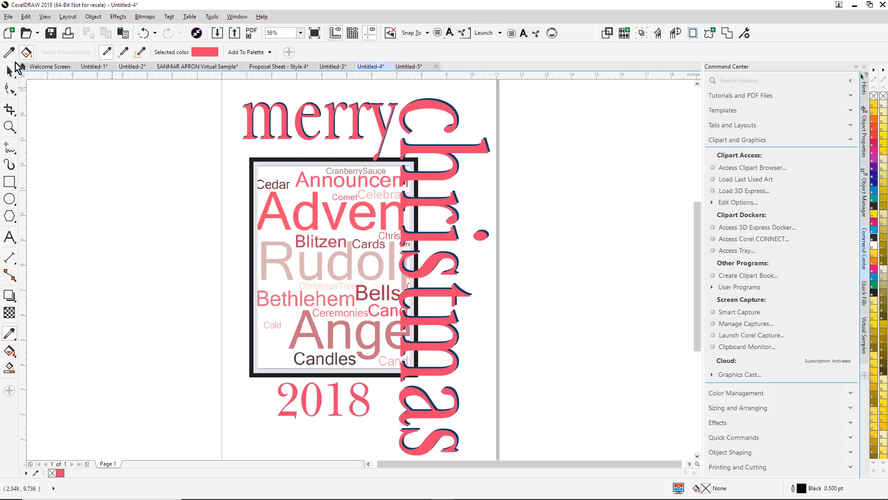
click(9, 71)
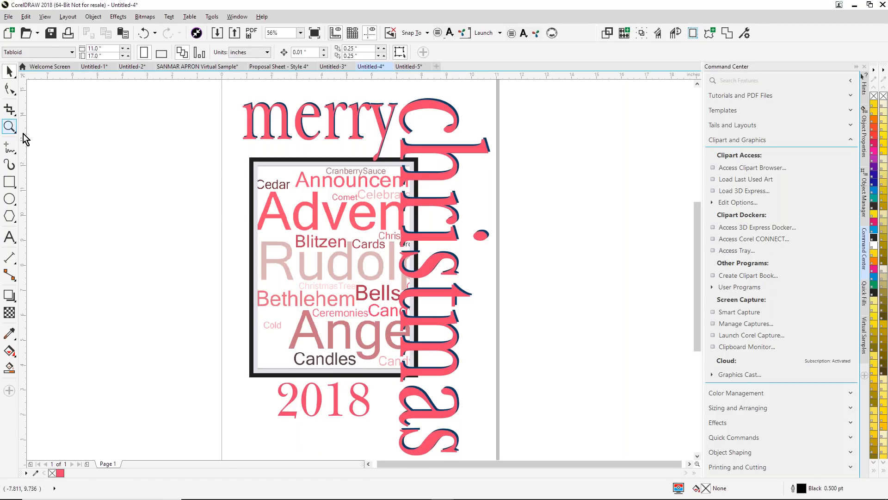
- Sample the pale pink of "Rudolph" and fill the photo frame border and the shadows of "christmas" and "merry" with it
click(11, 126)
drag(214, 225, 387, 386)
click(9, 333)
click(322, 171)
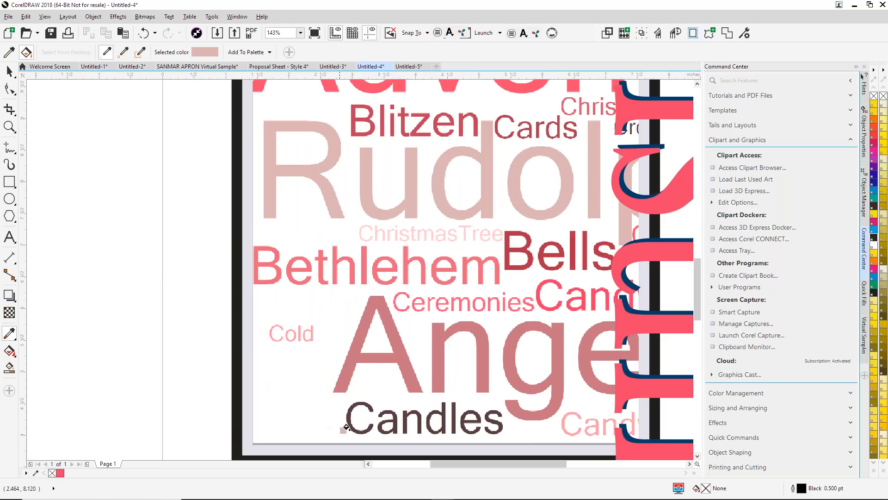
click(236, 425)
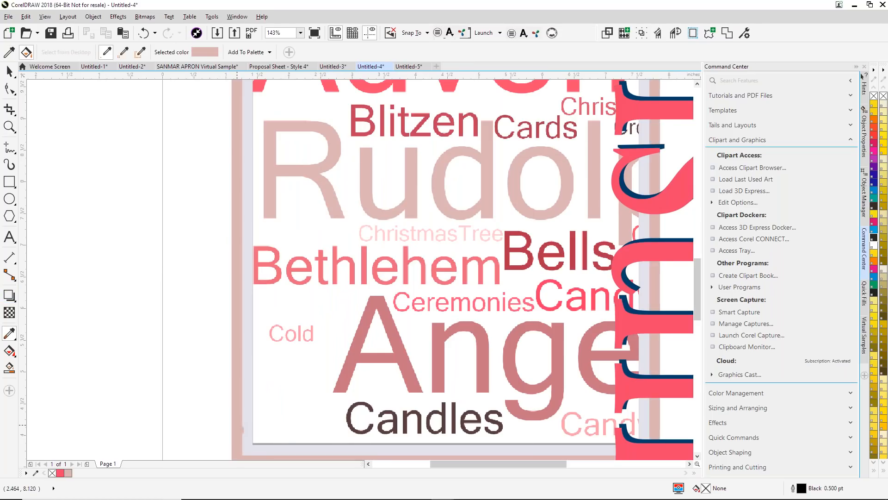
click(657, 241)
scroll(611, 211, down, 2)
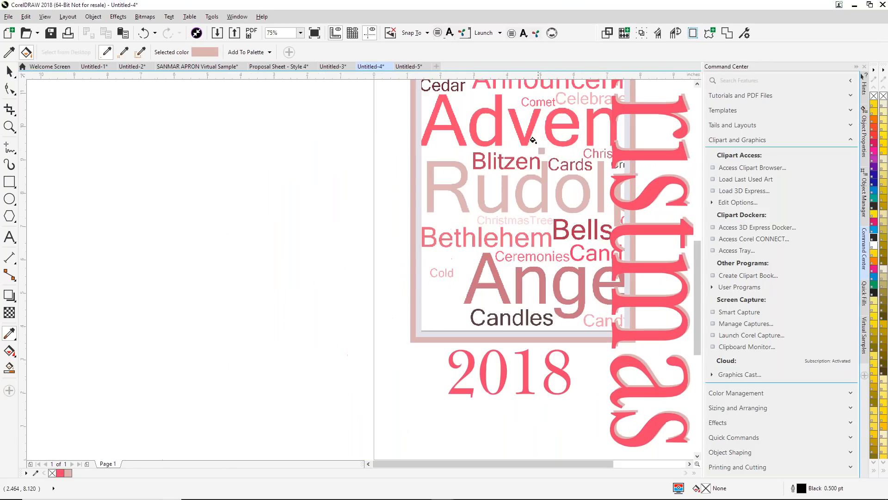
scroll(698, 251, up, 3)
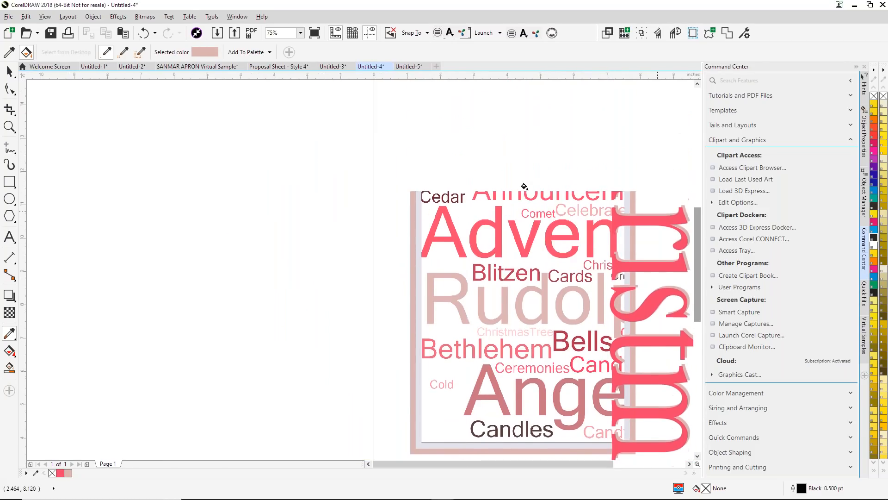
click(462, 132)
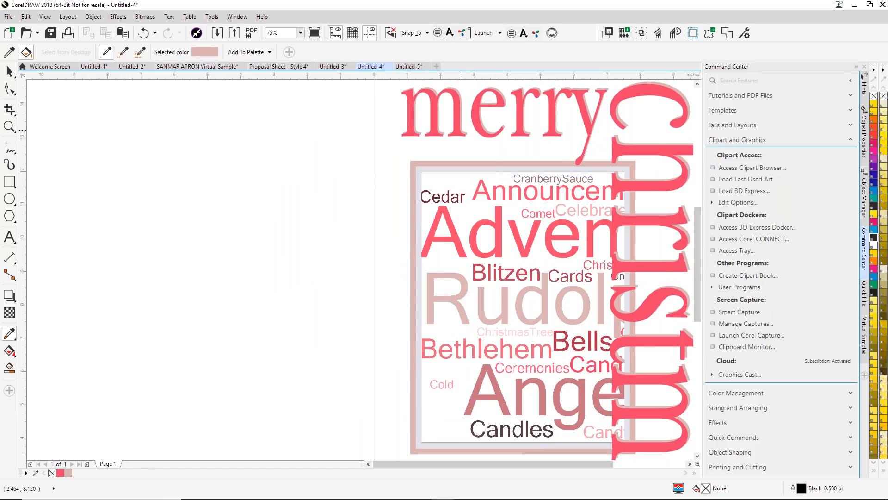
key(space)
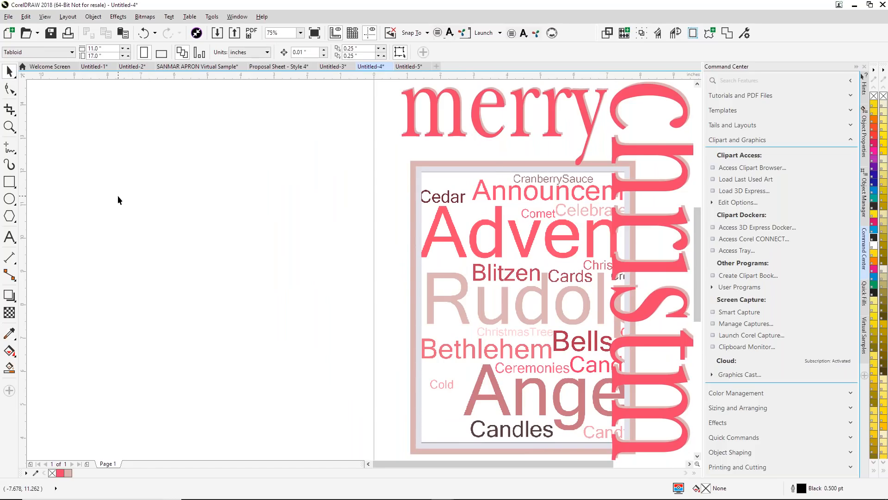
- Shrink the vertical "christmas" text to fit beside the photo frame and shift "2018" to centre it beneath the frame
scroll(332, 200, down, 2)
drag(510, 229, 481, 328)
drag(355, 372, 459, 358)
drag(475, 328, 459, 344)
drag(339, 127, 435, 156)
drag(477, 175, 479, 173)
- Nudge the "merry" text together with its shadow right and down to about X 4.3, Y 13.24 inches
drag(321, 118, 484, 192)
key(Right)
key(Right)
key(Right)
key(Right)
key(Right)
key(Right)
key(Right)
key(Right)
key(Right)
key(Right)
key(Right)
key(Right)
key(Right)
key(Right)
key(Right)
key(Right)
key(Right)
key(Right)
key(Right)
key(Right)
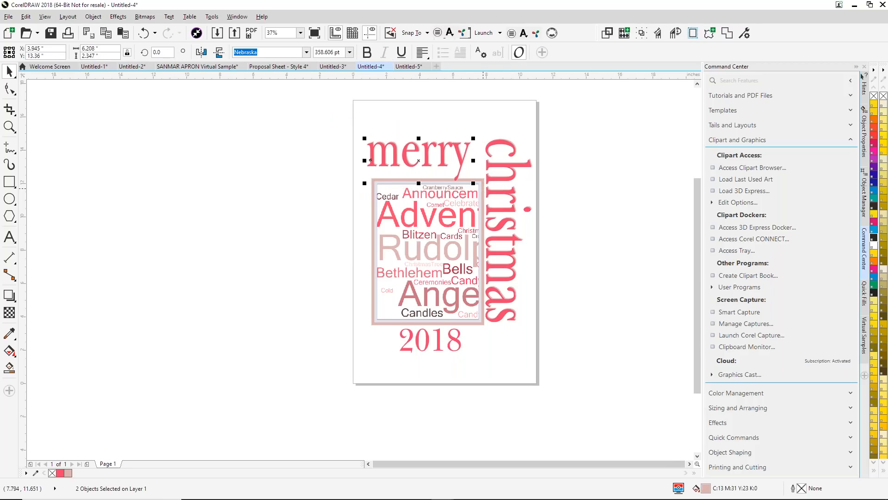
key(Right)
key(Right)
key(Right)
key(Right)
key(Right)
key(Right)
key(Right)
key(Right)
key(Right)
key(Right)
key(Right)
key(Right)
key(Right)
key(Right)
key(Right)
key(Right)
key(Right)
key(Right)
key(Right)
key(Right)
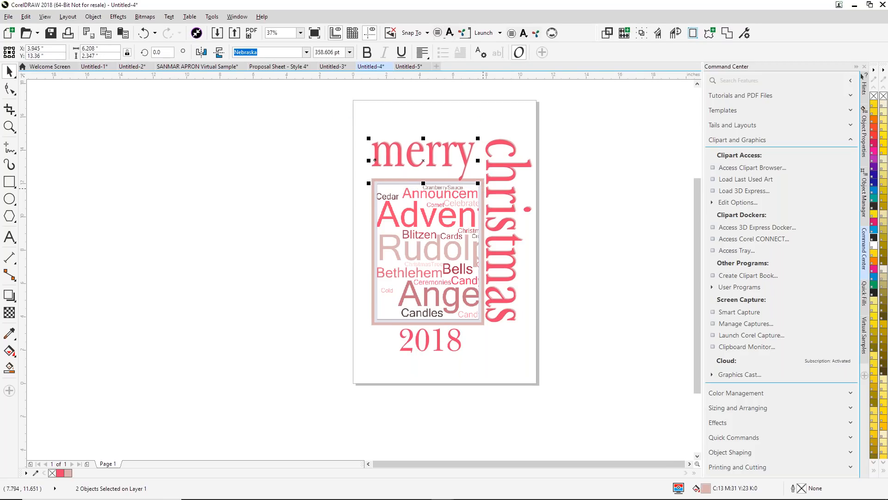
key(Down)
key(Down)
key(Down)
key(Down)
key(Down)
key(Down)
key(Down)
key(Down)
key(Down)
key(Down)
key(Down)
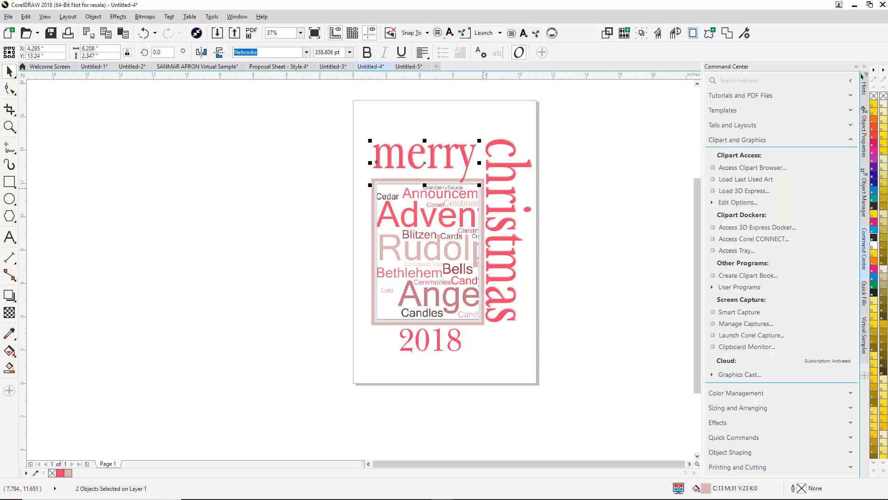
- Extract the word cloud from the PowerClip frame and delete it
click(240, 252)
right_click(408, 276)
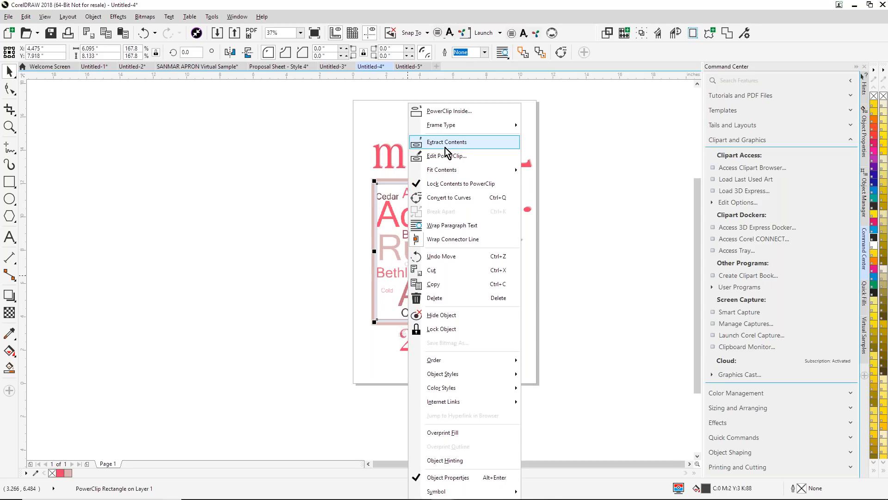
click(449, 143)
click(441, 251)
key(Delete)
- Copy the recoloured tree photo from Untitled-3 and paste it into the Untitled-4 Christmas template
click(326, 66)
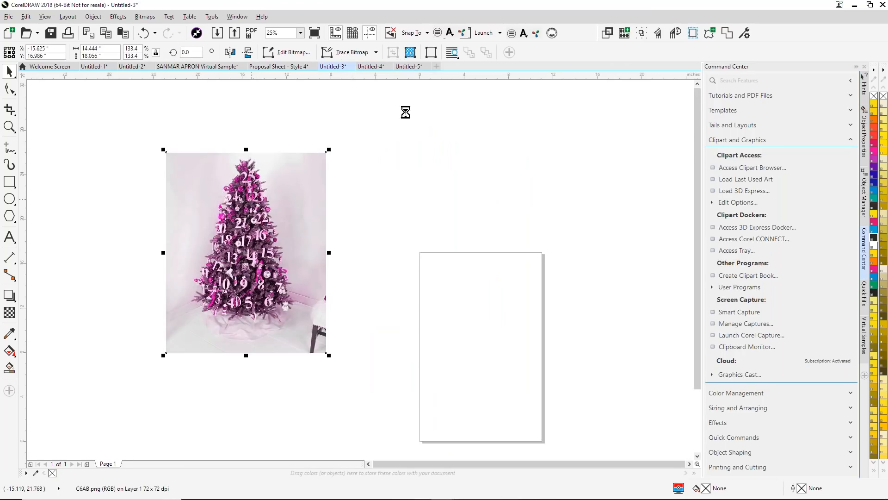
click(405, 67)
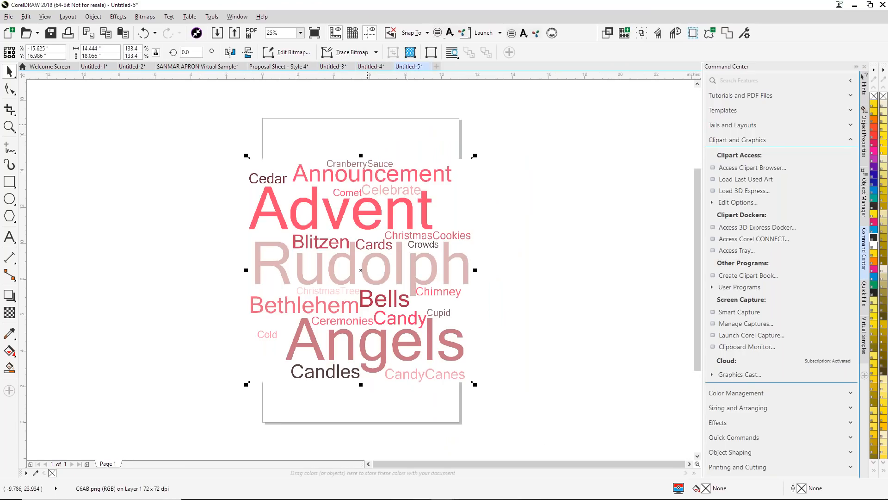
click(372, 67)
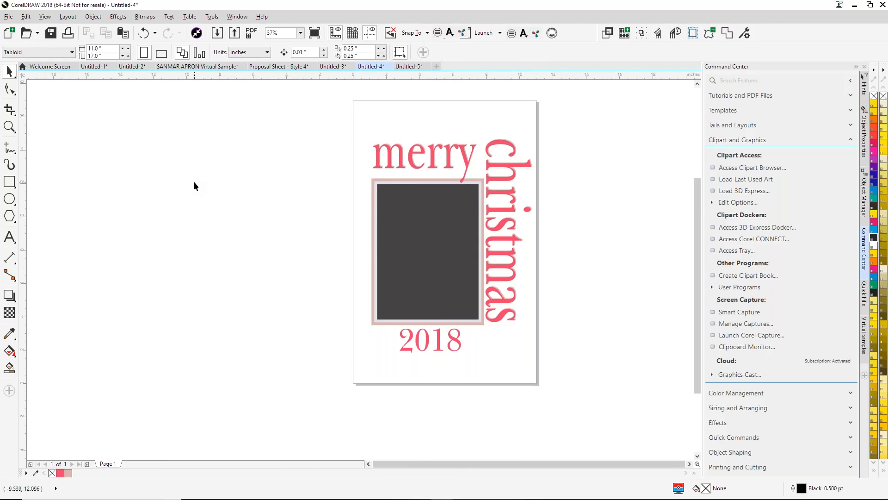
key(ctrl+v)
drag(277, 329, 262, 287)
- Shrink the tree photo to about 7.4 inches wide and PowerClip it inside the template's photo placeholder
drag(200, 212, 345, 298)
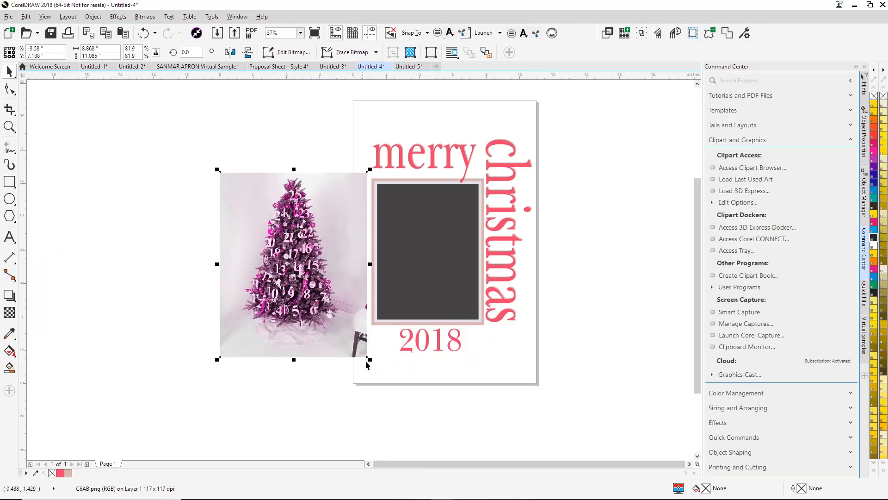
drag(366, 357, 346, 328)
drag(294, 266, 440, 270)
click(481, 305)
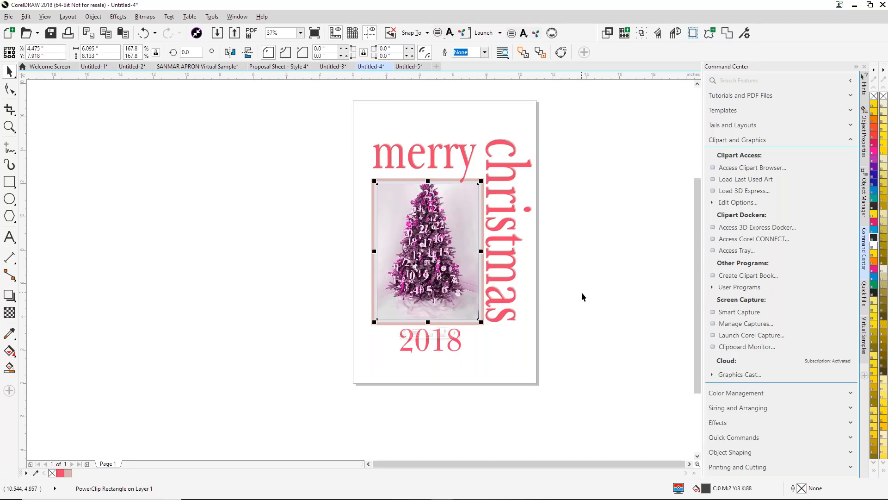
- Edit the PowerClip to move the tree photo slightly lower, about Y 7.39 inches, so the whole tree fits in the frame
right_click(445, 262)
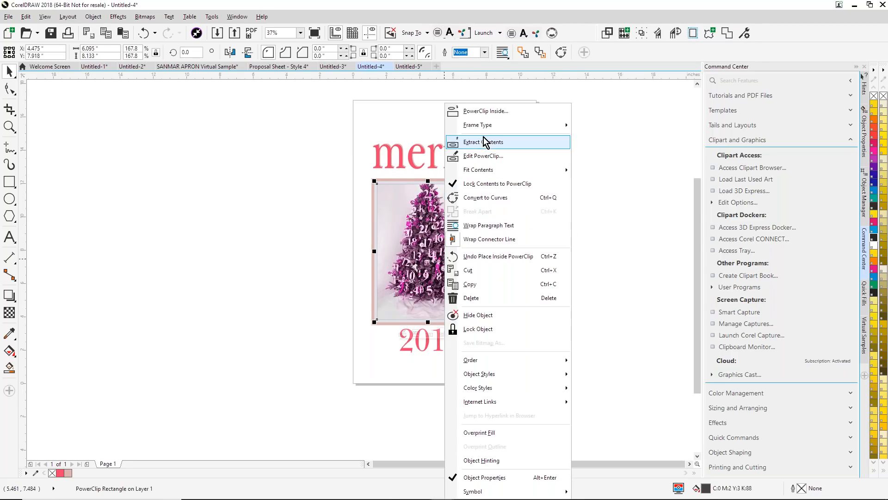
click(483, 156)
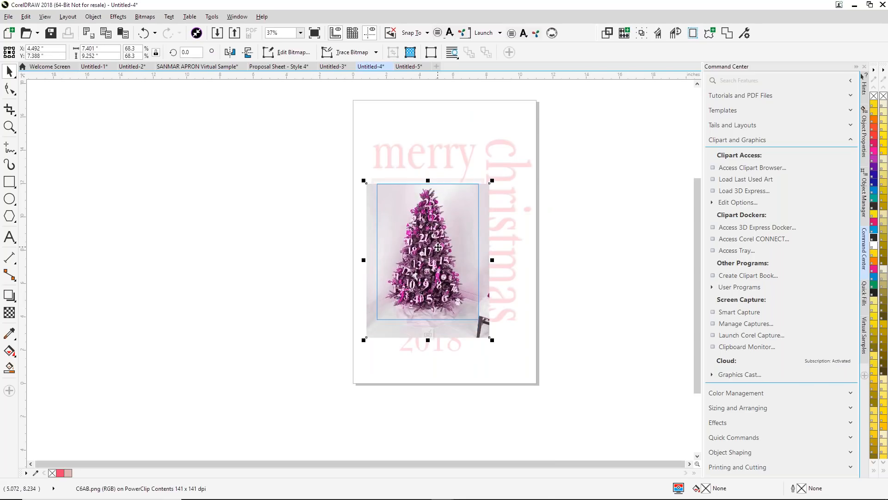
right_click(439, 248)
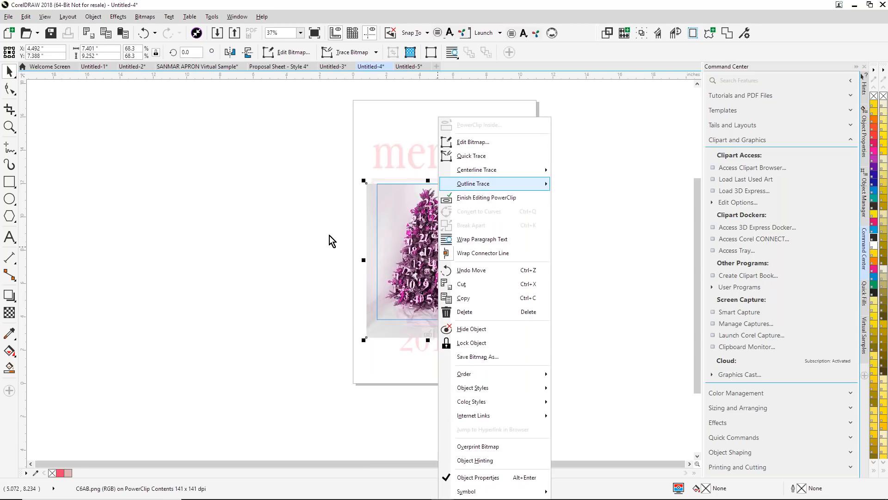
click(422, 329)
click(428, 332)
click(190, 232)
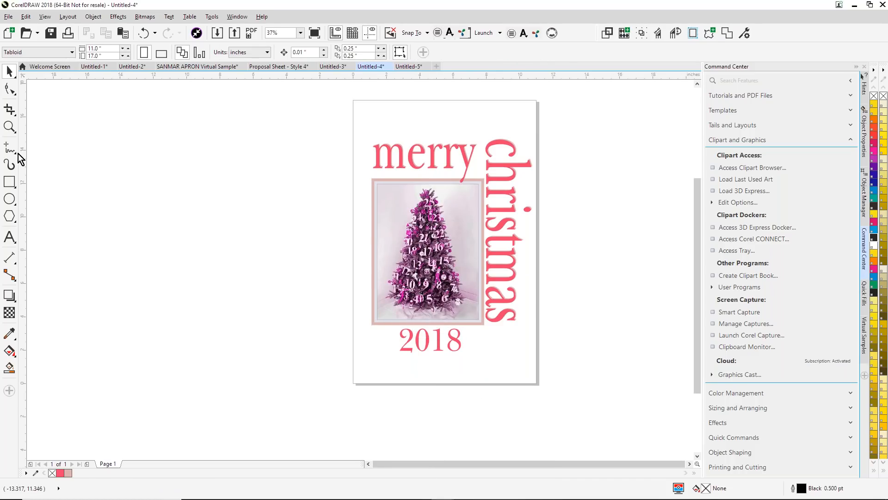
- Sample the magenta (C21 M87 Y0 K0) from an elf on the tree and fill "merry", "christmas" and "2018" with it
click(10, 127)
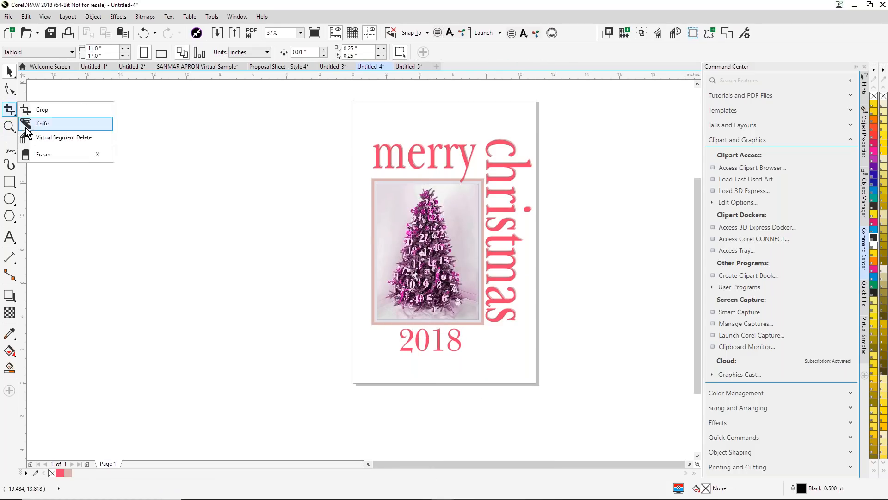
click(12, 128)
drag(334, 124, 564, 303)
click(10, 126)
drag(353, 138, 541, 304)
click(9, 333)
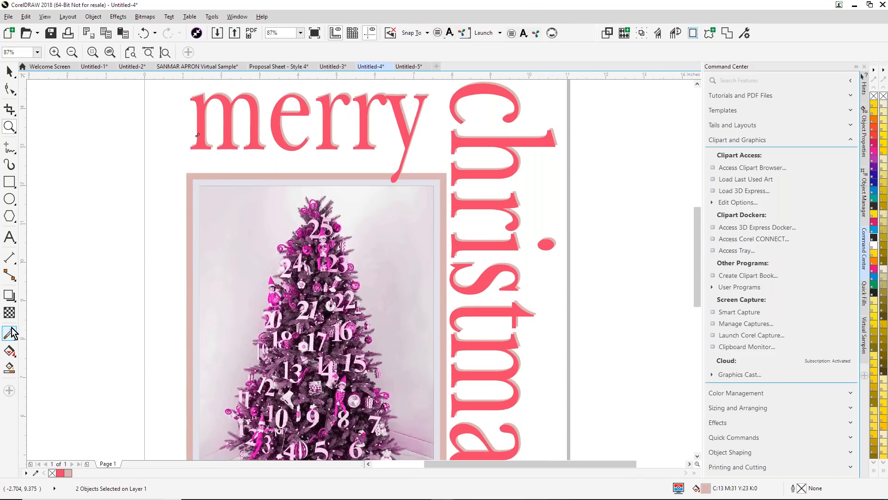
click(277, 297)
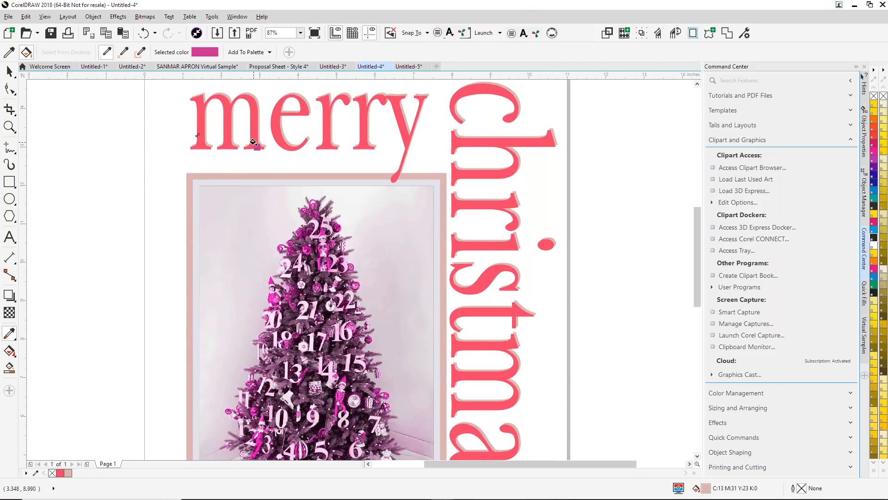
click(254, 143)
click(455, 141)
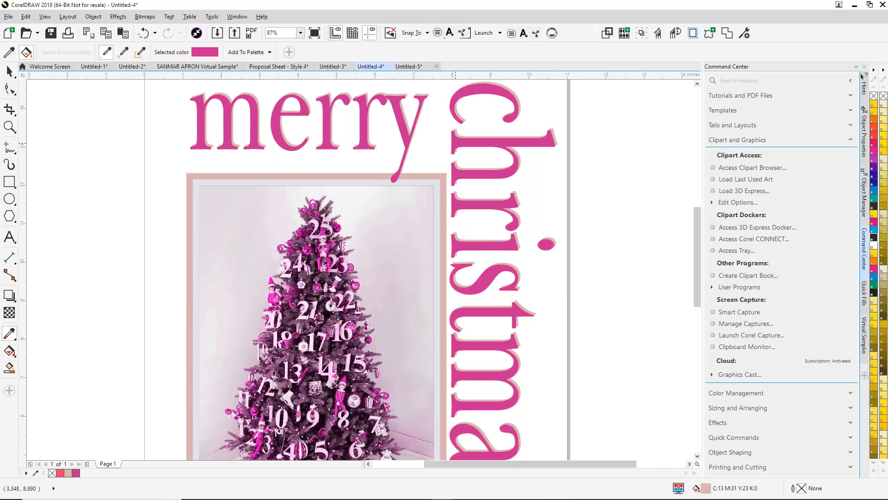
scroll(501, 216, down, 4)
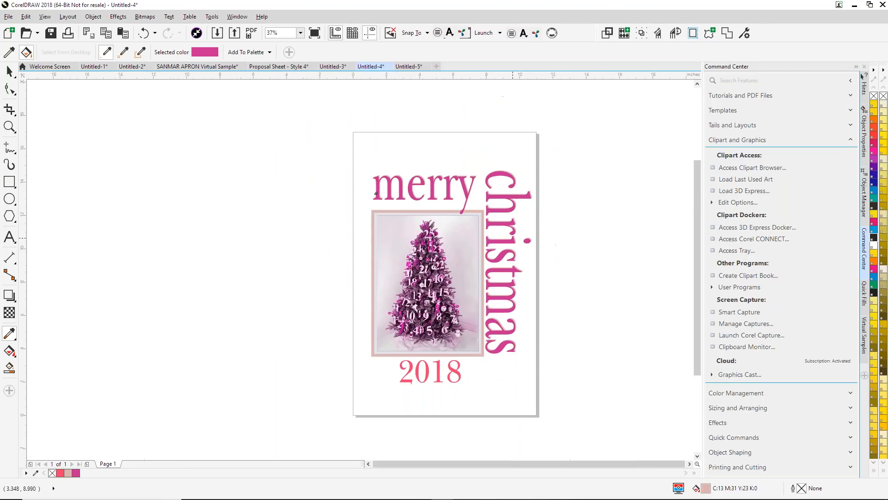
click(410, 368)
- Sample the pale pink (C1 M13 Y0 K0) from a number on the tree and fill the shadows of "merry" and "christmas" with it
click(9, 127)
drag(348, 194, 514, 316)
click(9, 333)
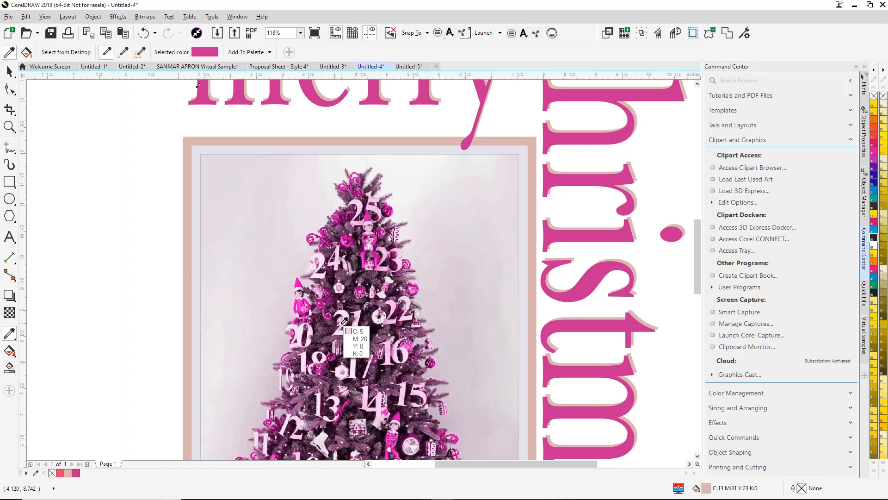
click(344, 322)
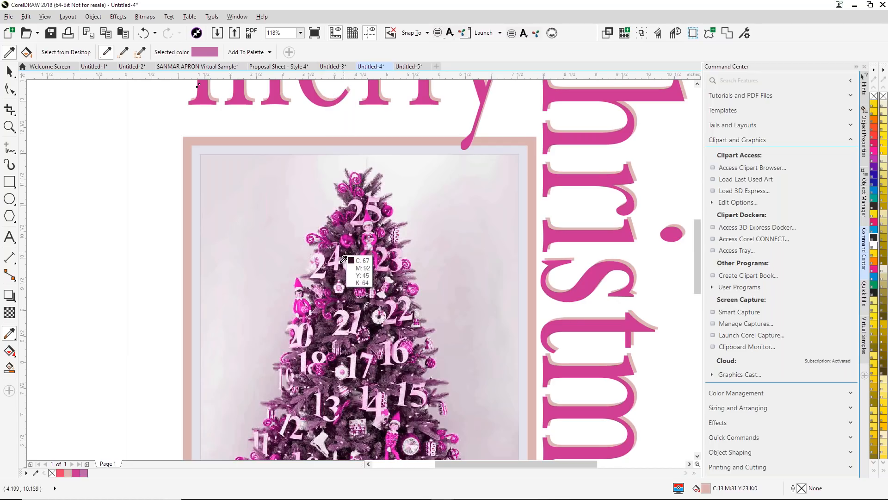
click(303, 332)
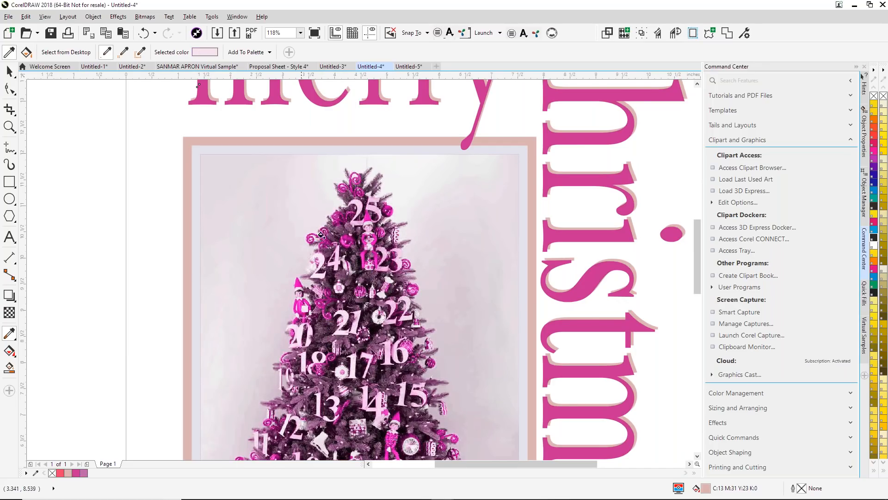
click(327, 99)
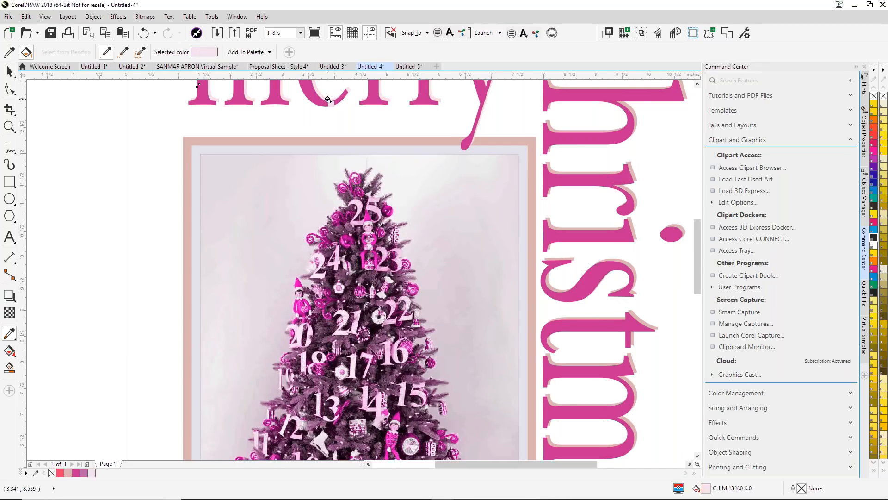
click(628, 189)
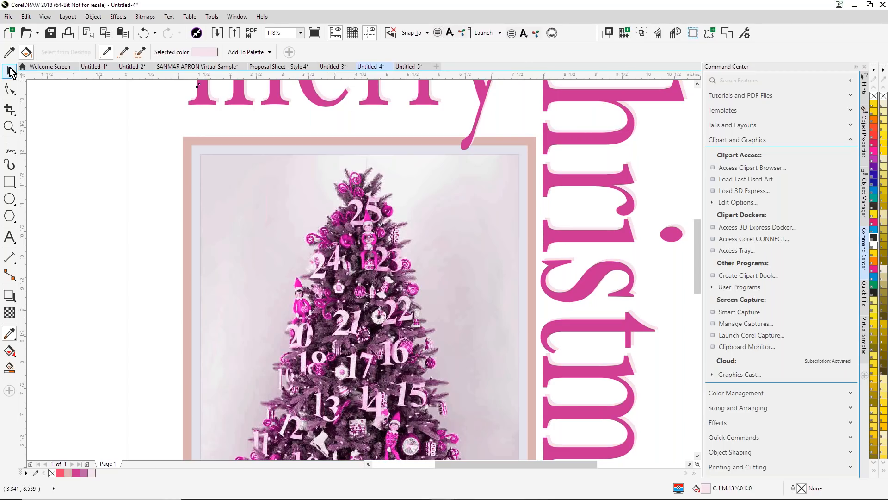
- Copy the magenta fill from "merry" onto the frame around the tree photo
key(space)
click(78, 131)
key(F4)
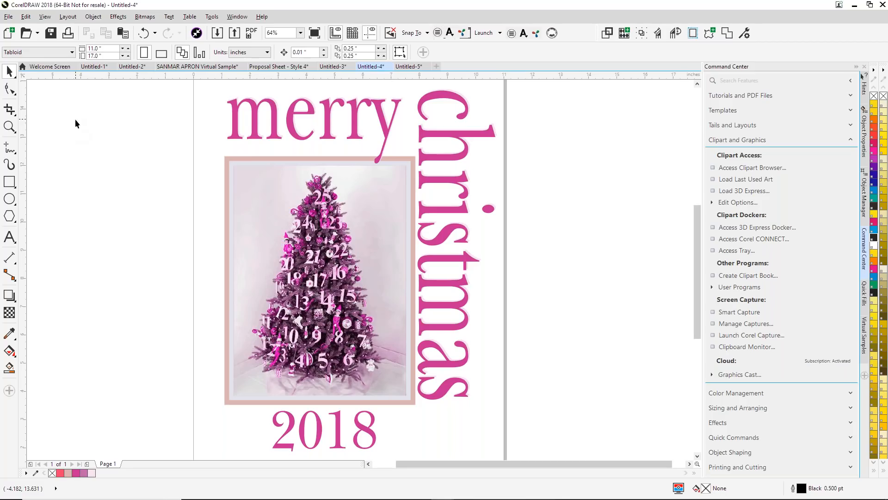
click(235, 134)
drag(235, 135, 228, 159)
click(176, 154)
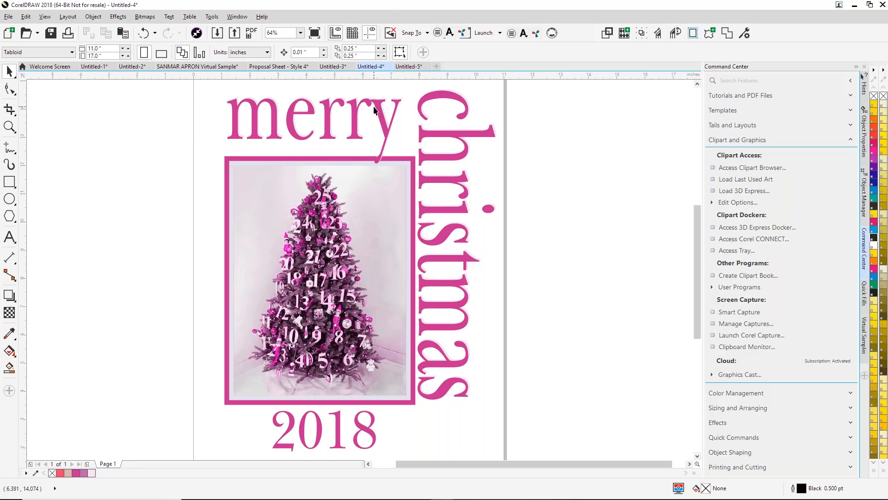
- Create a new blank 11 x 17 inch Tabloid document
click(437, 67)
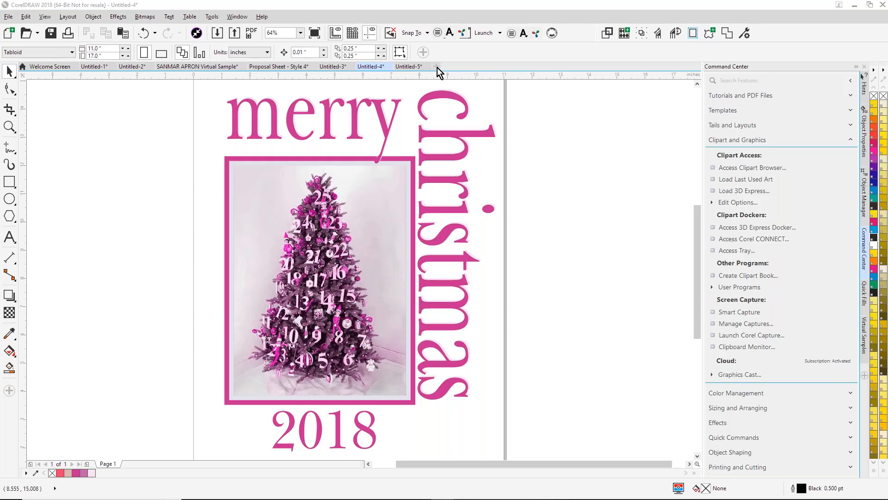
click(438, 361)
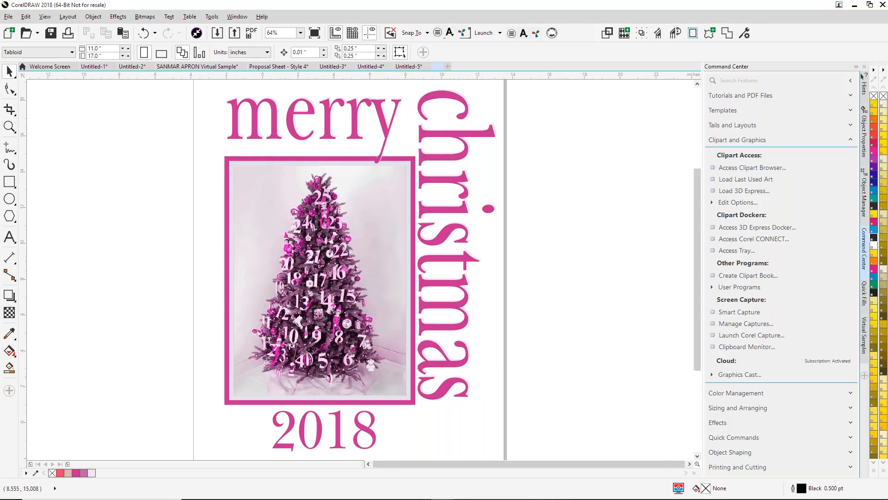
- Switch to Chrome and search Google Images for "santa claus"
mouse_move(454, 493)
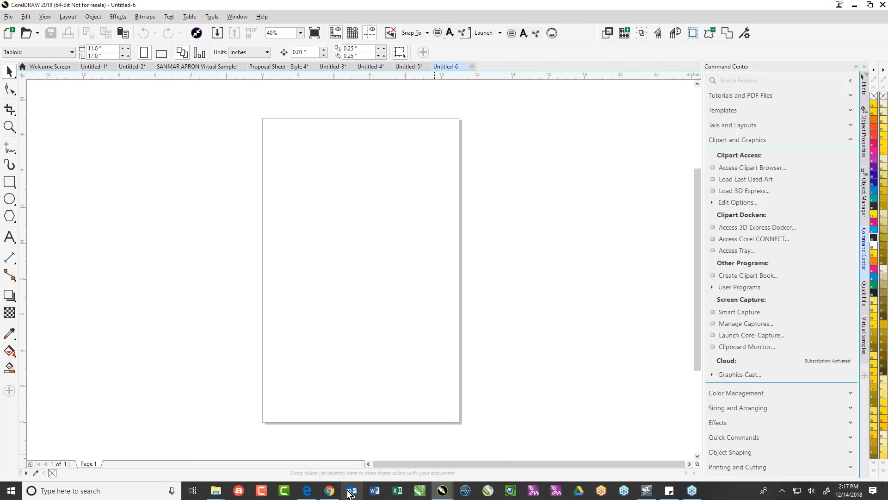
click(330, 490)
click(261, 26)
text(santa )
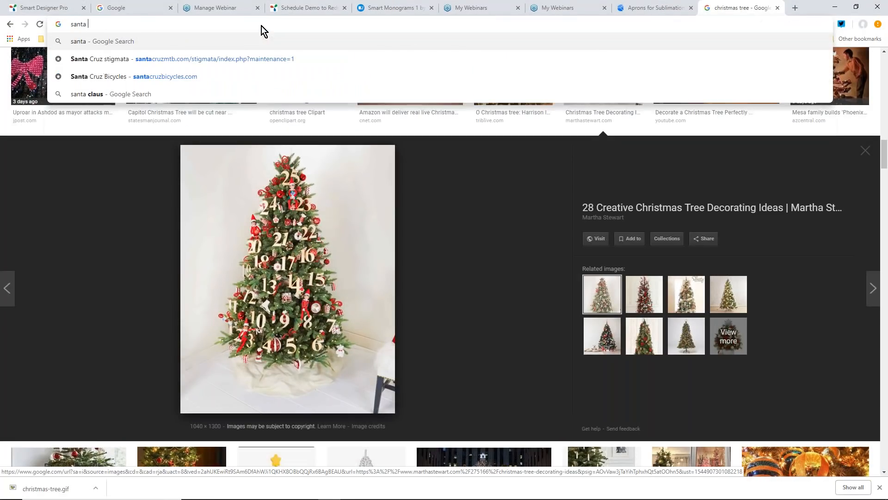
text(claus)
key(Return)
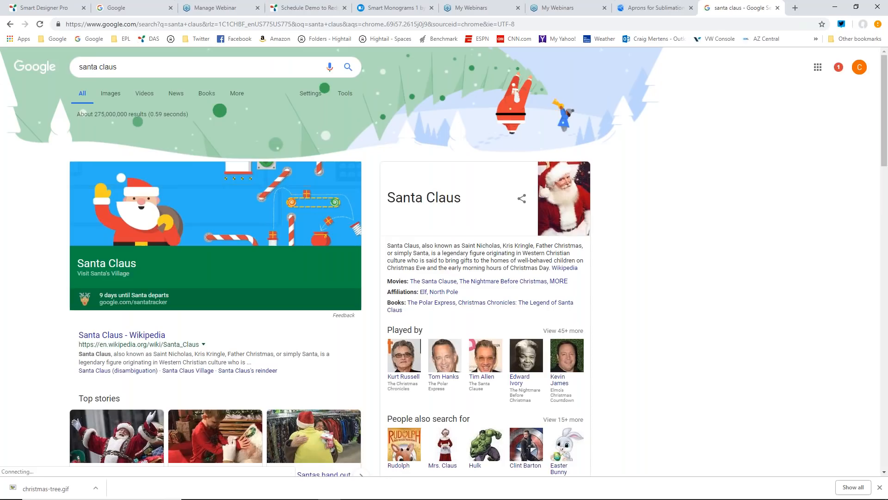
click(115, 99)
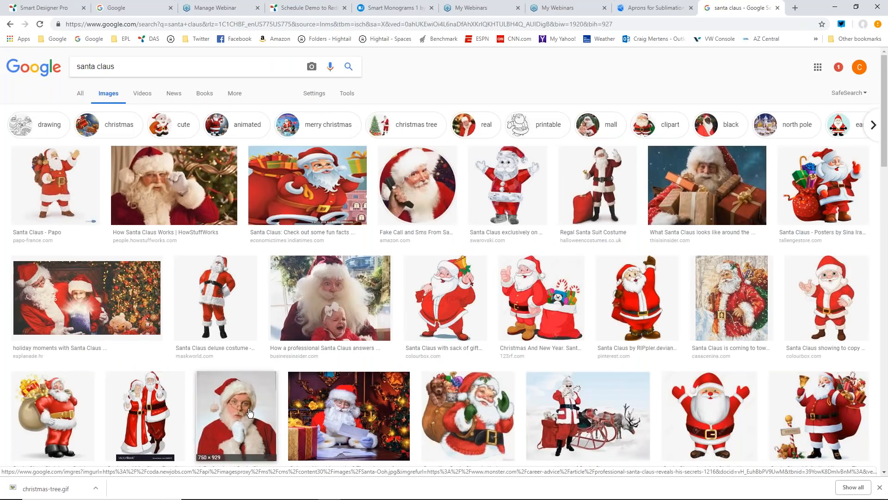
- Copy the Monster.com photo of the Santa with his gloved hand on his chin and paste it into CorelDRAW's Untitled-6
click(250, 412)
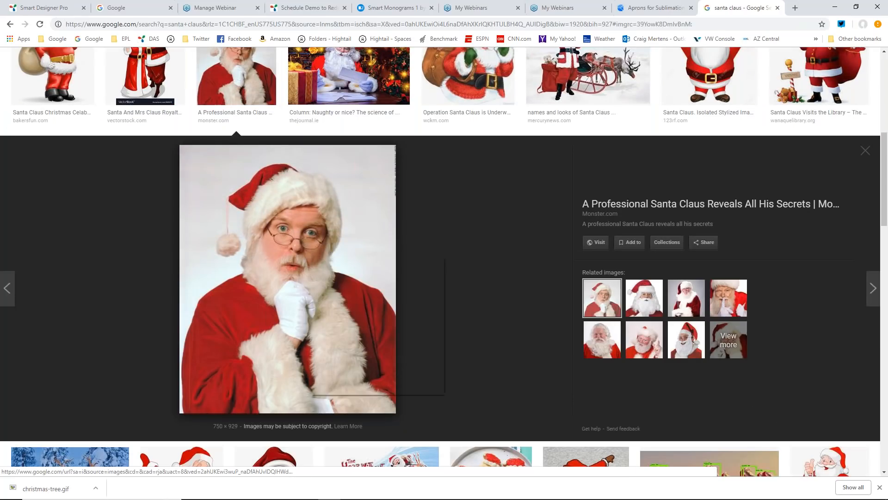
right_click(310, 254)
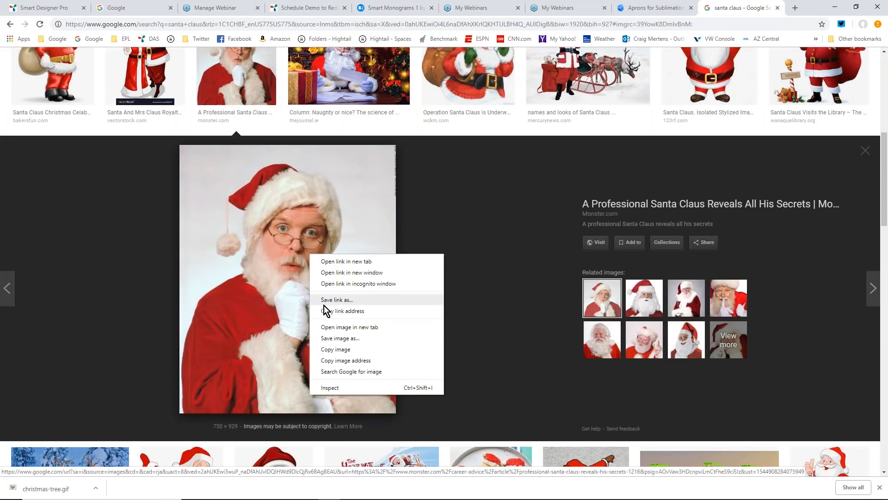
click(337, 350)
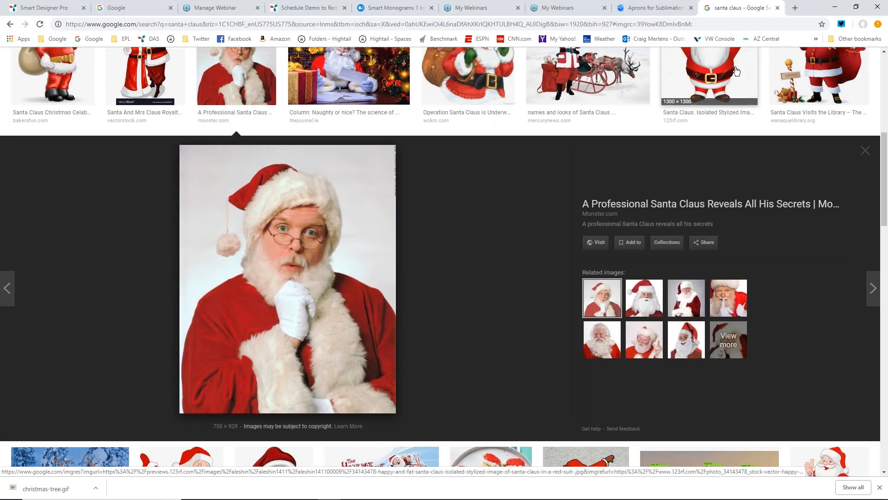
key(alt+Tab)
right_click(358, 197)
click(392, 291)
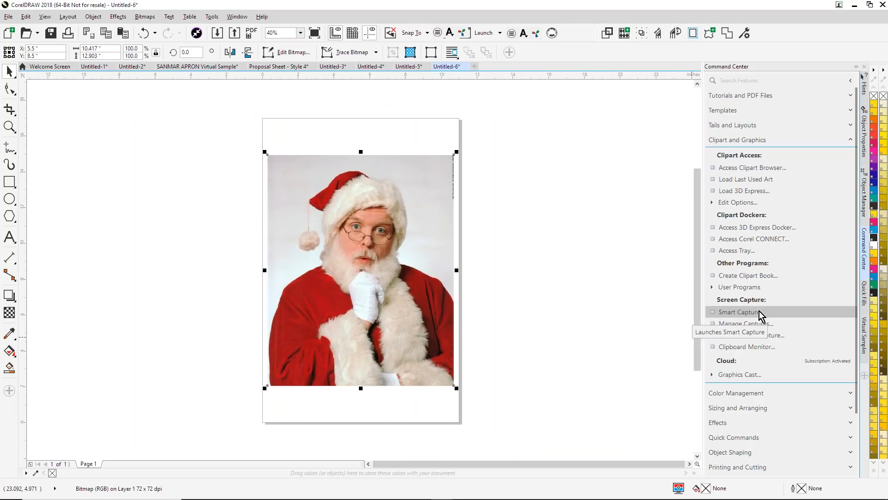
- Open Smart Designer's Capture Manager, browse the virtual sample and general captures, and load the Santa photo from the clipboard
click(747, 327)
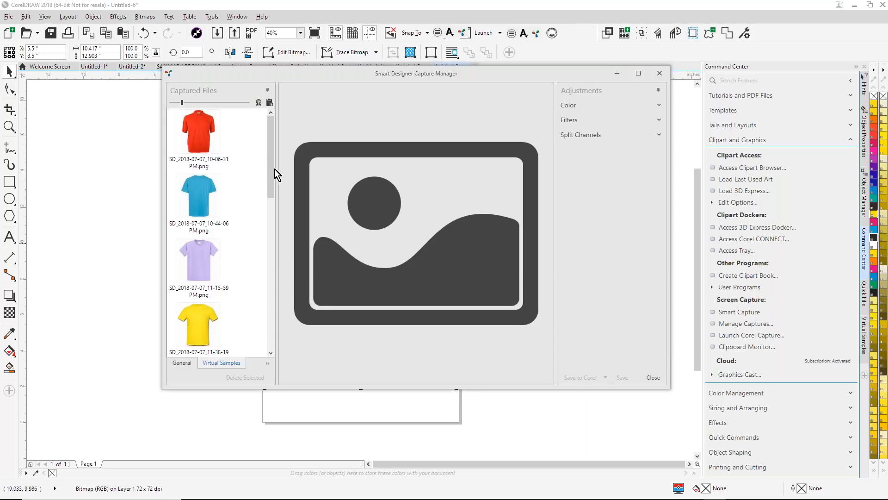
drag(272, 166, 257, 267)
click(185, 363)
mouse_move(272, 121)
mouse_down()
mouse_move(254, 360)
mouse_move(271, 337)
mouse_move(257, 206)
mouse_move(265, 198)
mouse_move(274, 110)
mouse_up()
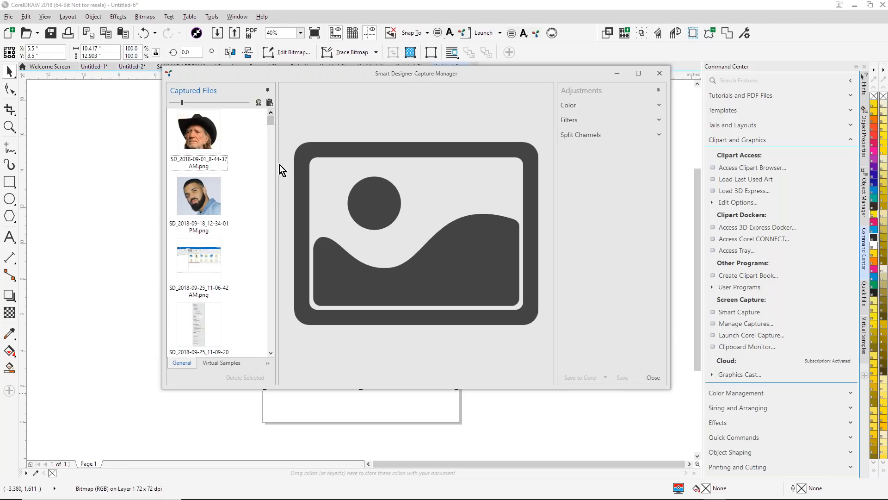
click(269, 103)
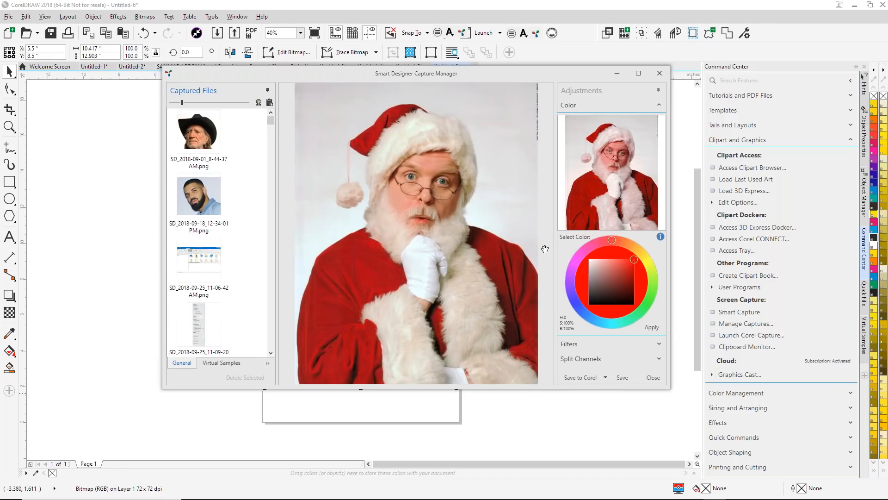
- Split the Santa photo into cyan, magenta, yellow, black and white channel previews and check the colour adjustment section
click(659, 359)
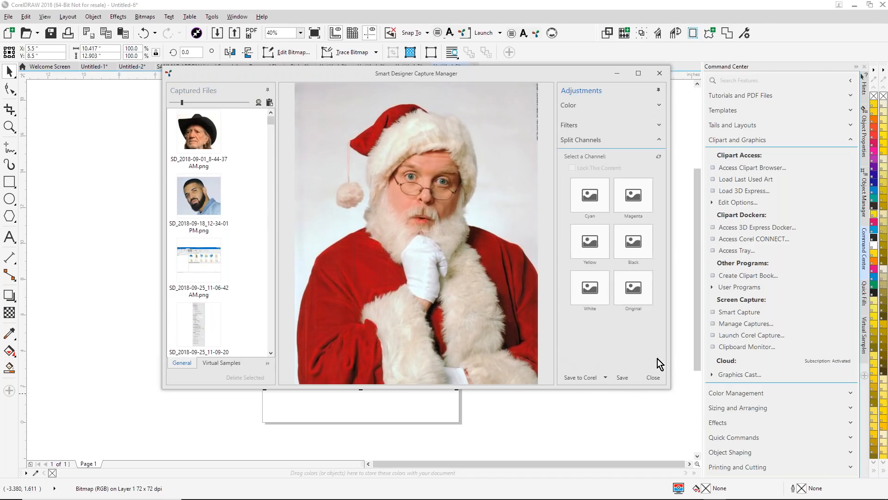
click(658, 153)
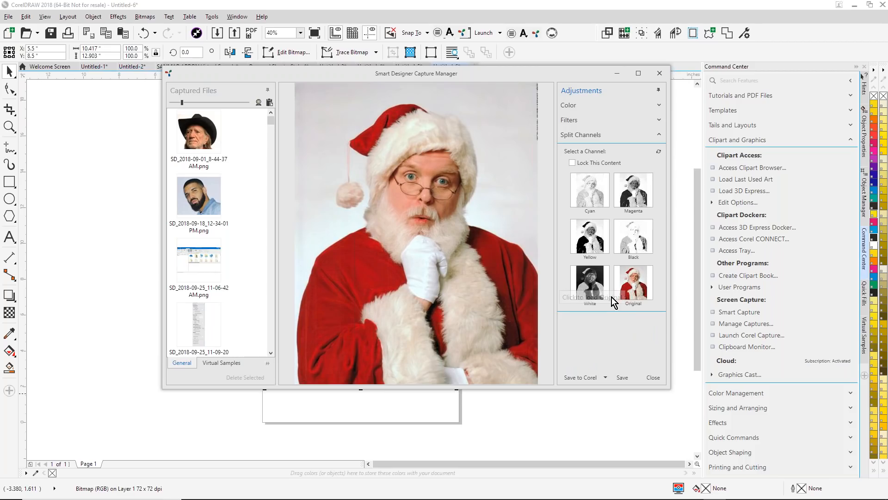
click(659, 105)
click(659, 106)
- Raise the Santa photo's brightness slightly, save it to Corel and close the Capture Manager
click(660, 121)
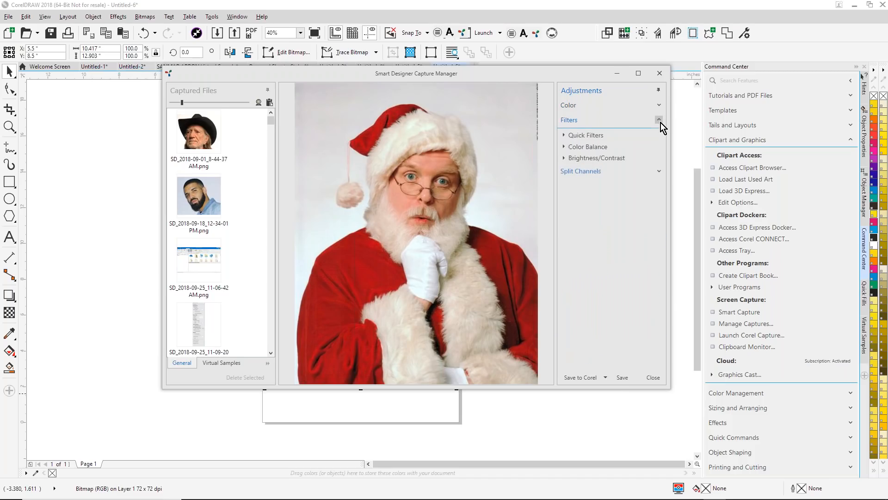
click(564, 158)
drag(602, 177, 606, 177)
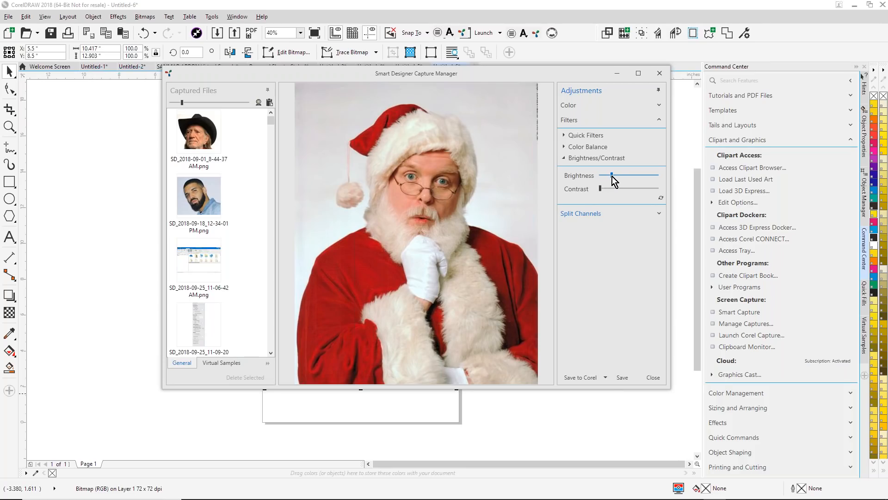
click(589, 377)
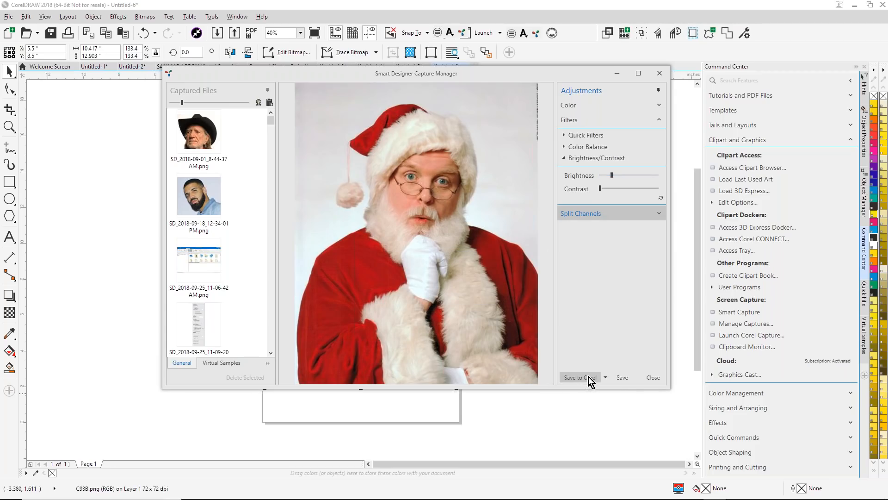
click(648, 378)
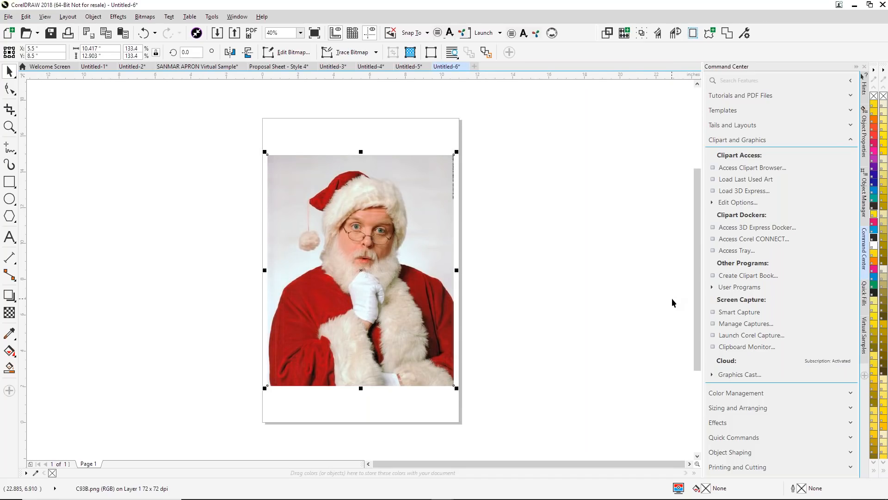
- Start Convert to Halftones on the Santa photo, try a dot size of 10 DPI and settle on 8 DPI
click(849, 141)
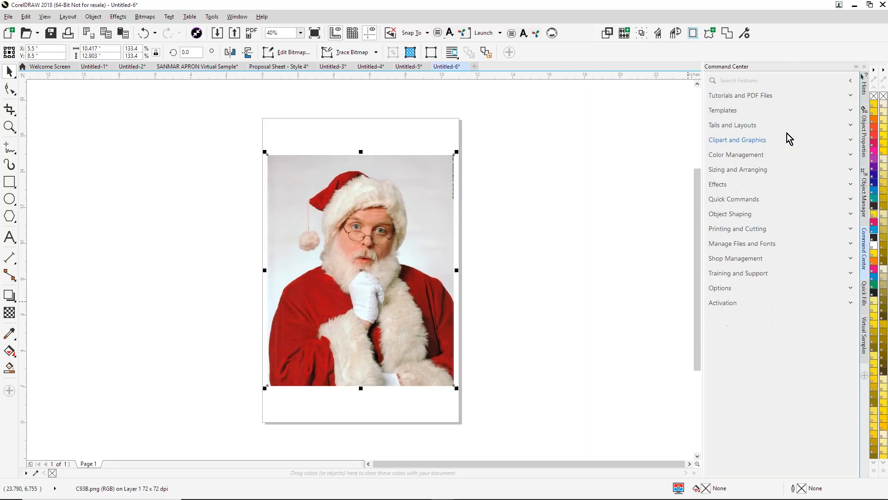
click(850, 184)
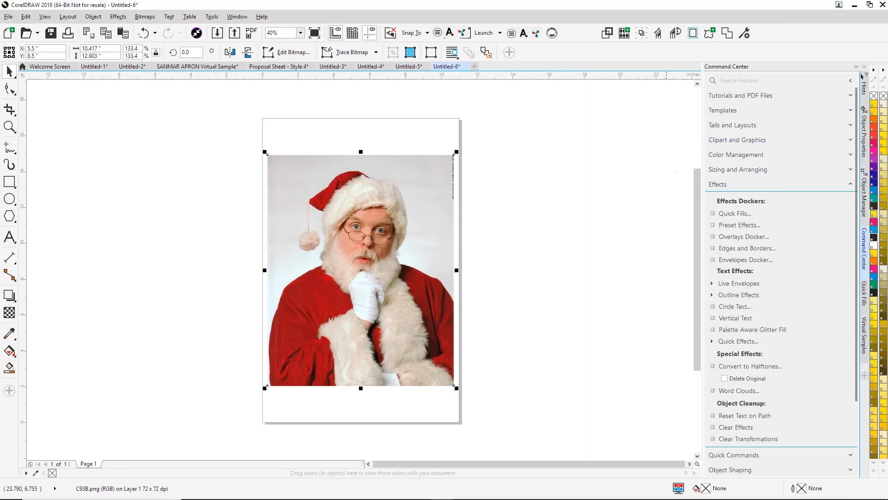
click(753, 366)
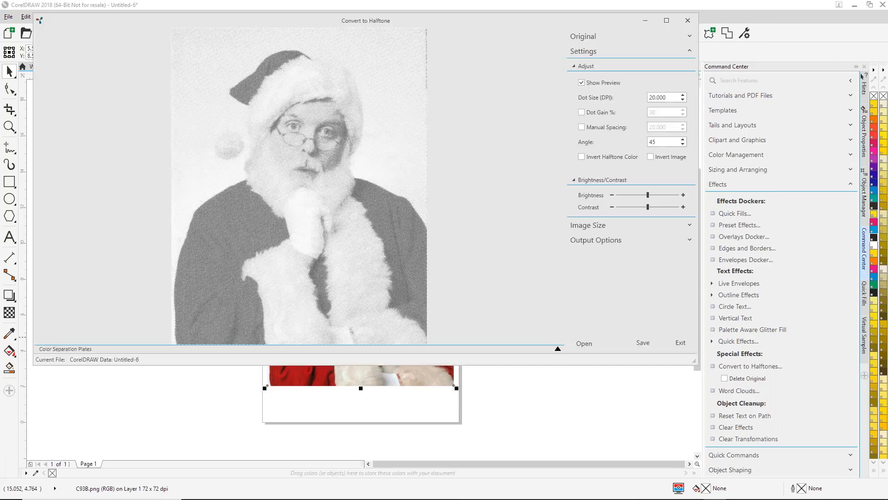
click(674, 94)
text(10)
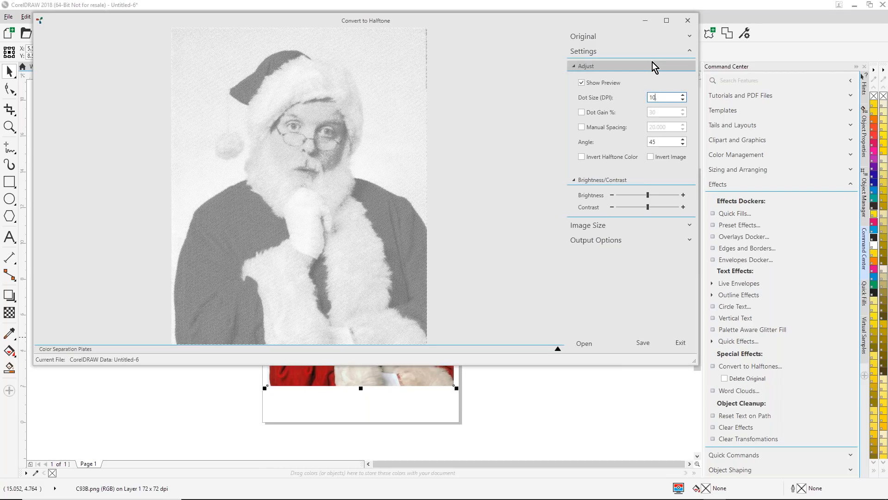
text(.)
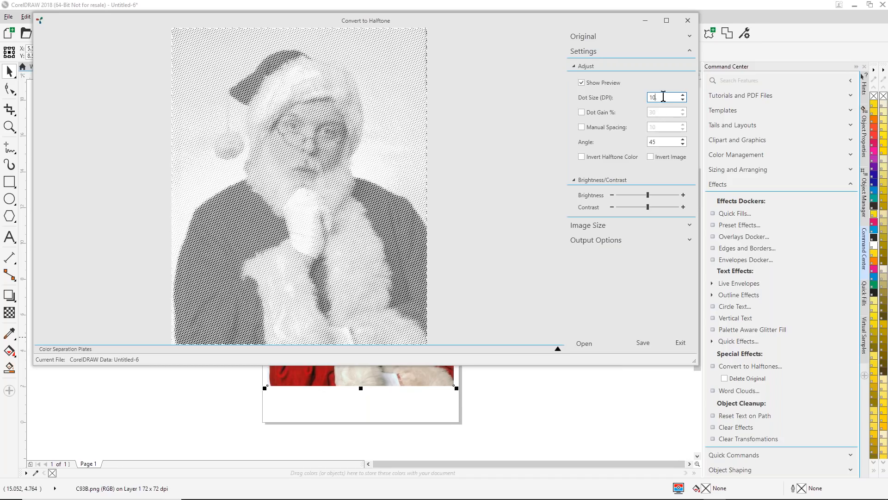
drag(662, 97, 629, 98)
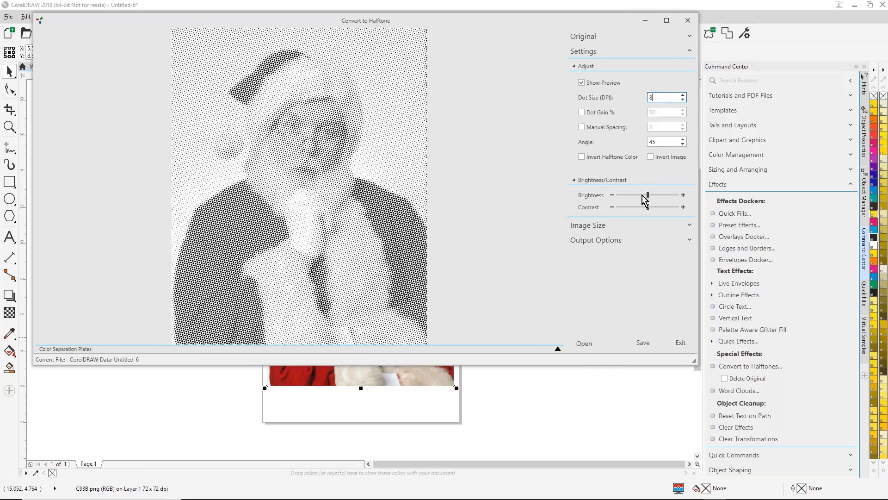
- Raise the halftone's brightness, lower its contrast slightly, save the result and exit the halftone converter
click(651, 195)
drag(651, 197, 656, 197)
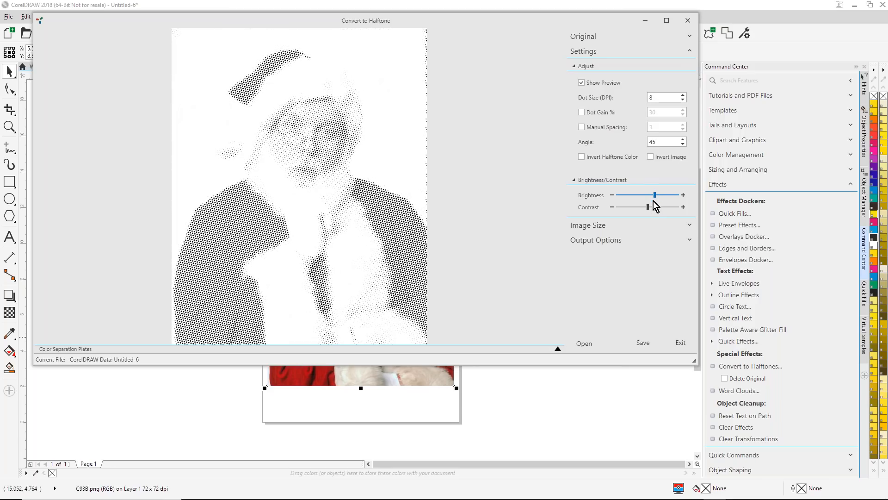
drag(646, 208, 659, 202)
click(641, 347)
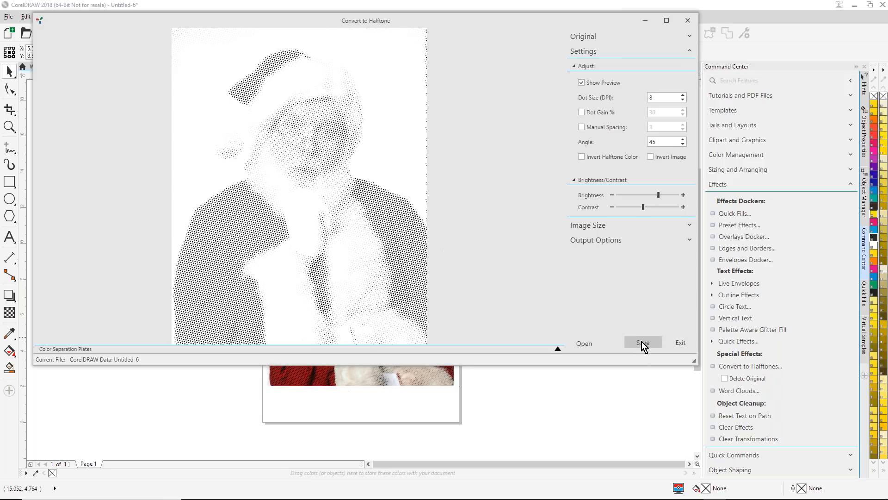
click(681, 343)
- Move the Santa halftone off the page beside the original photo, to about X 15.83, Y 8.58 inches, and inspect it closely
click(385, 241)
drag(426, 251, 612, 249)
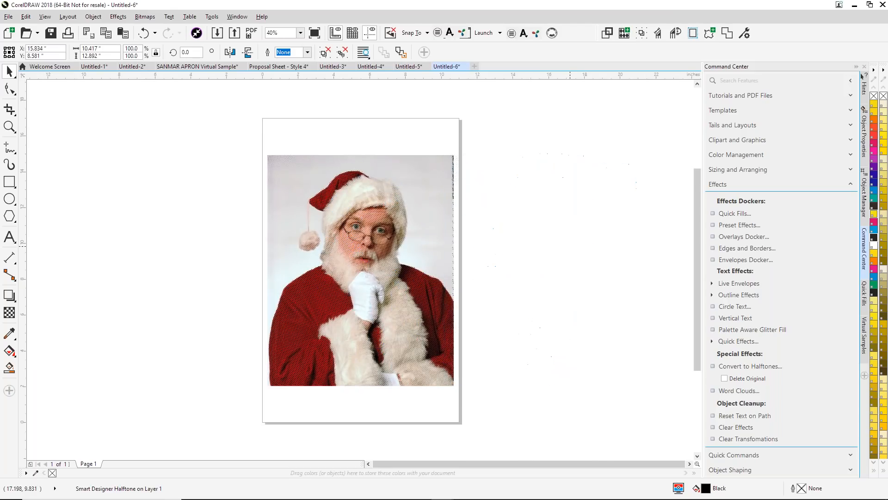
click(9, 127)
drag(477, 171, 591, 287)
scroll(591, 288, down, 5)
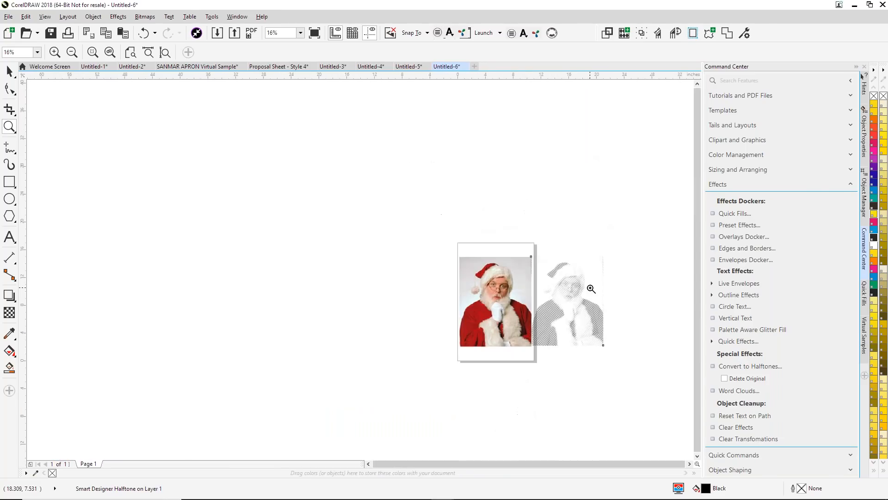
- Delete the Santa photo together with its halftone so the page is empty
scroll(591, 288, up, 2)
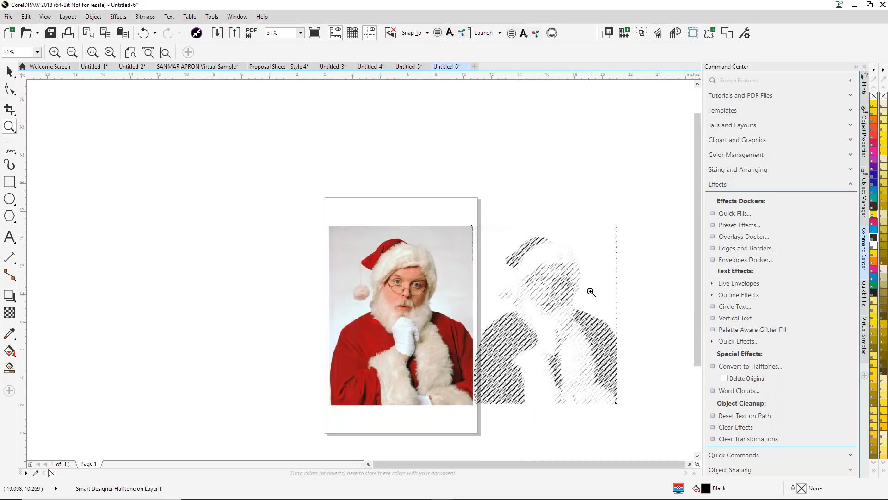
click(10, 71)
drag(249, 140, 644, 423)
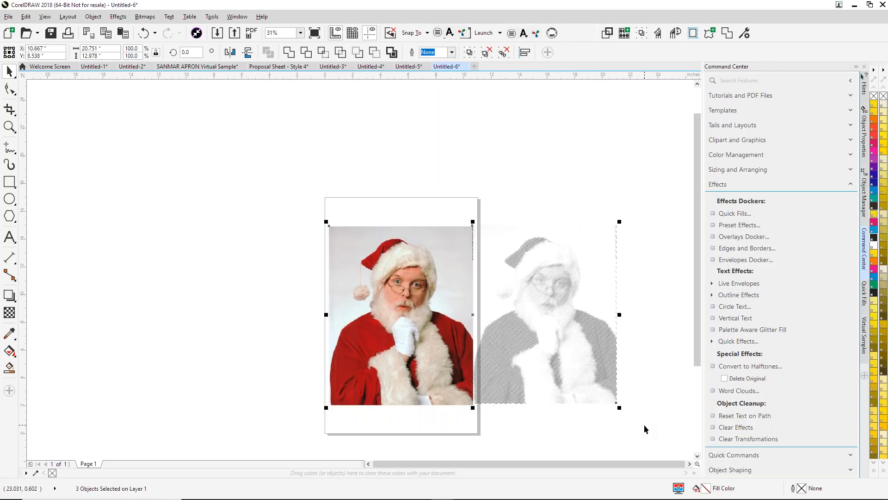
key(Delete)
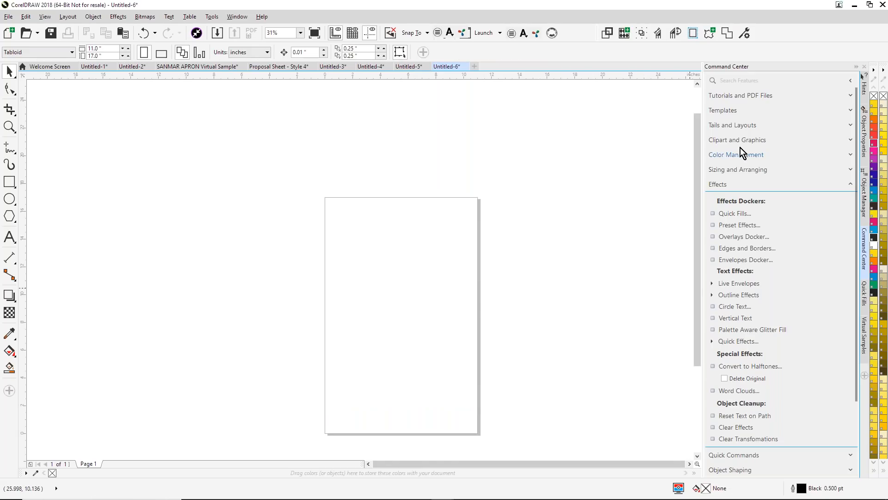
- Import French Ribbon.cdr from the Clipart Browser's Christmas Pack 2016 Monogram Layouts folder onto the page
click(851, 110)
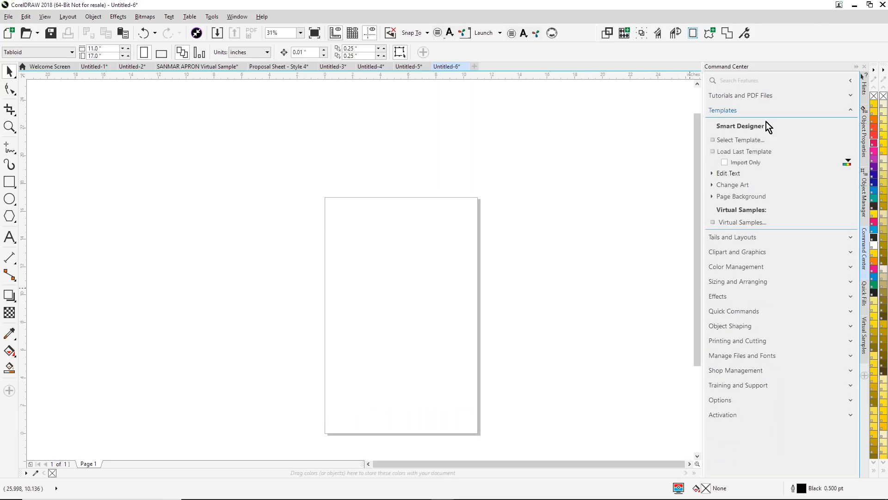
click(851, 252)
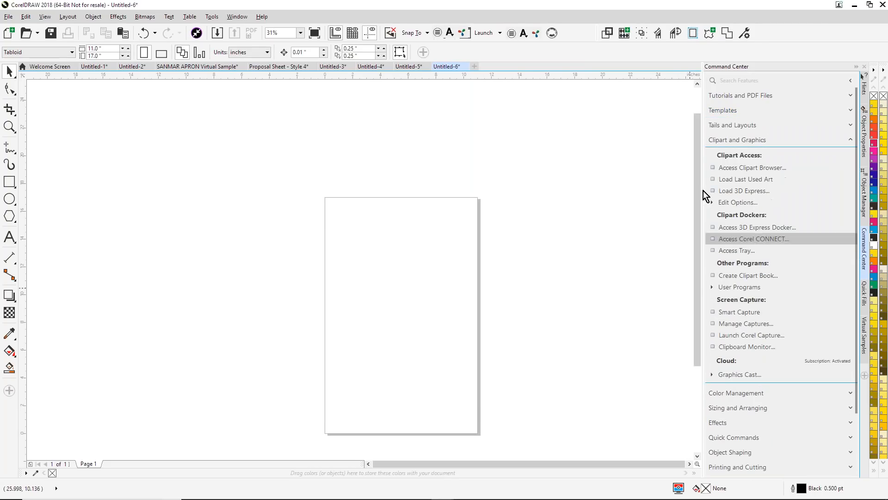
click(748, 169)
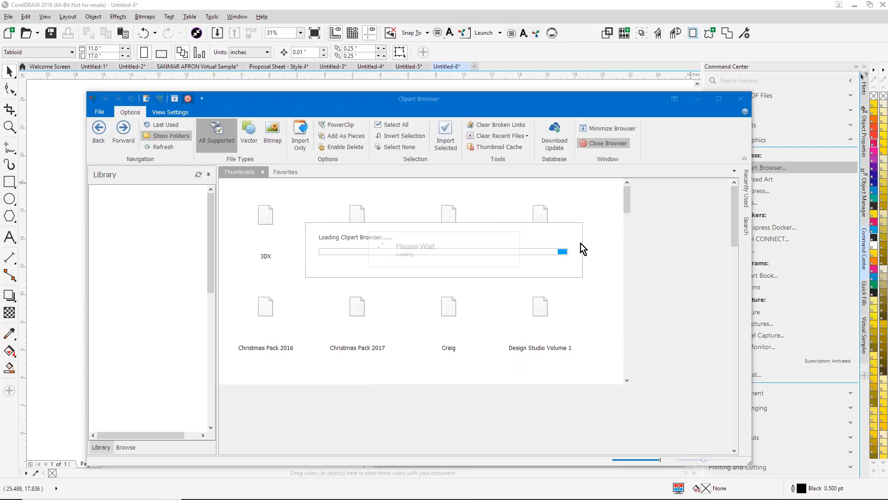
click(95, 231)
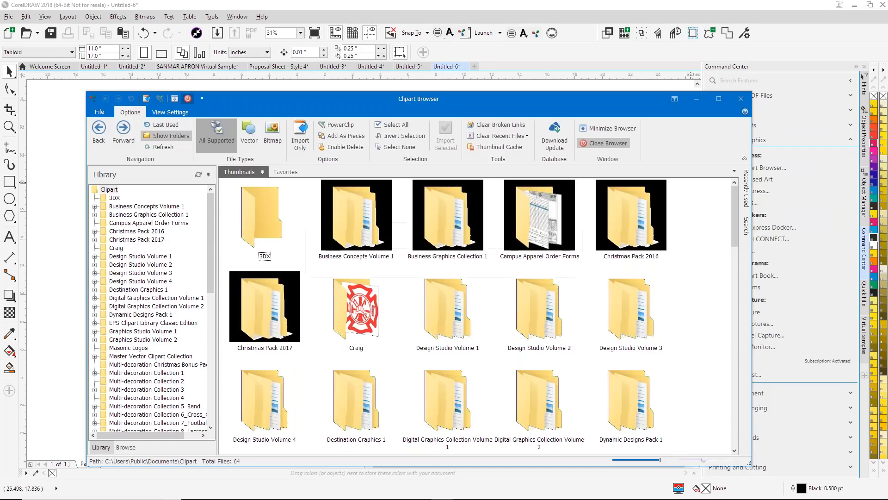
click(143, 248)
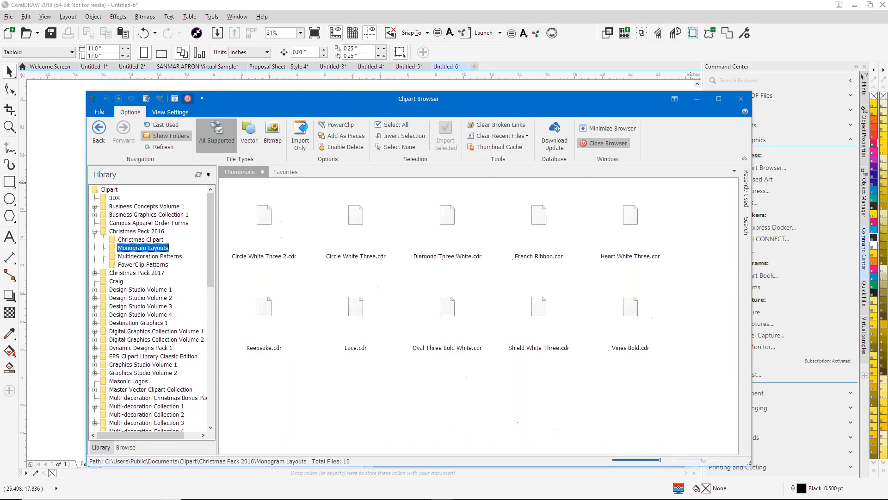
double_click(547, 232)
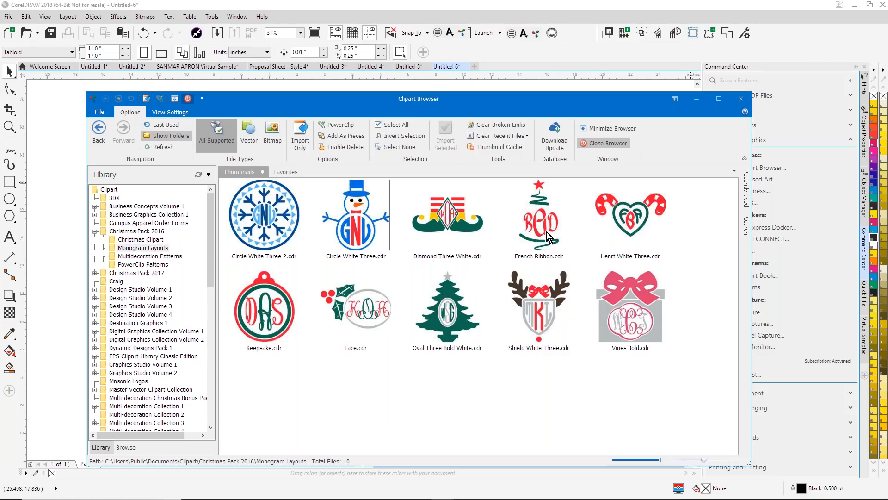
- Switch to DRAWings X, create a new blank design and return to CorelDRAW
mouse_move(555, 497)
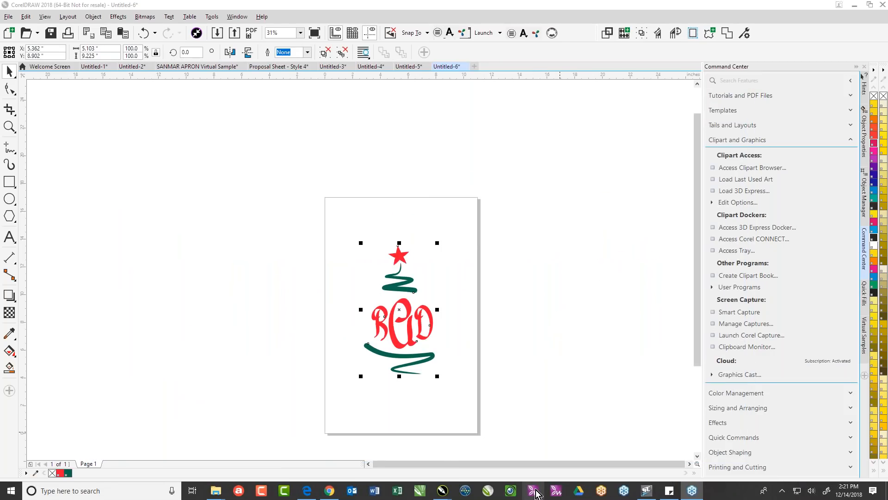
click(536, 492)
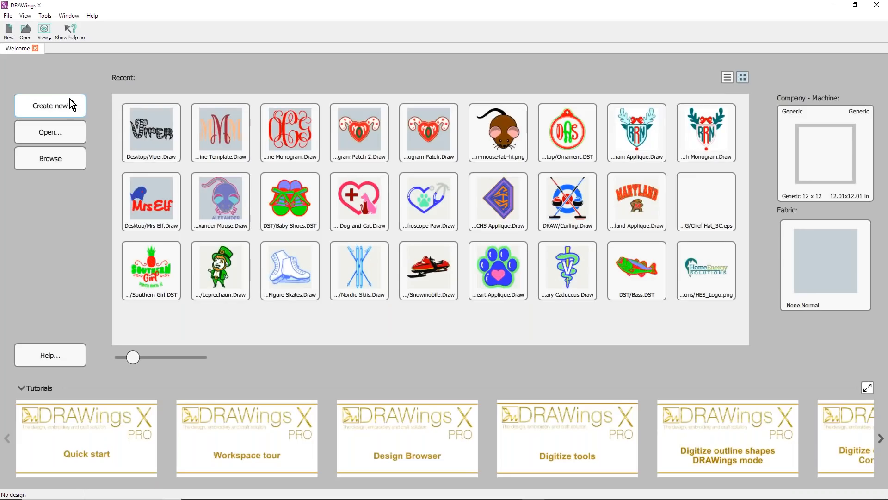
click(70, 105)
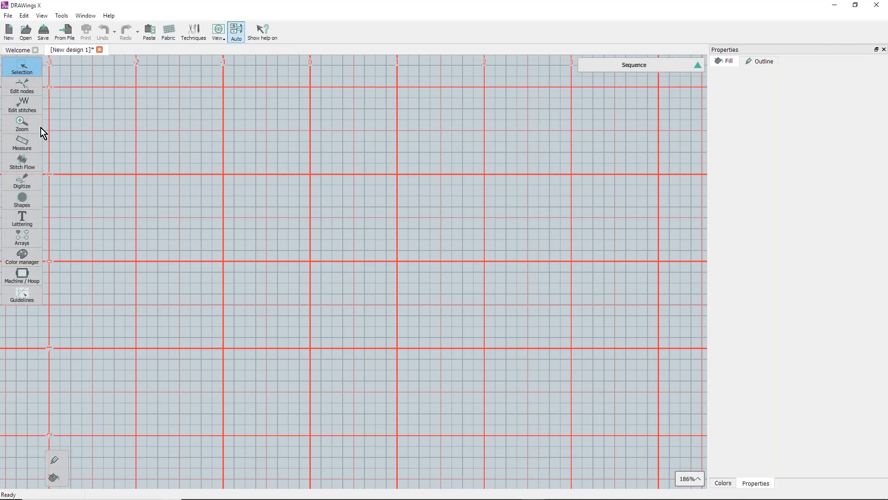
click(835, 5)
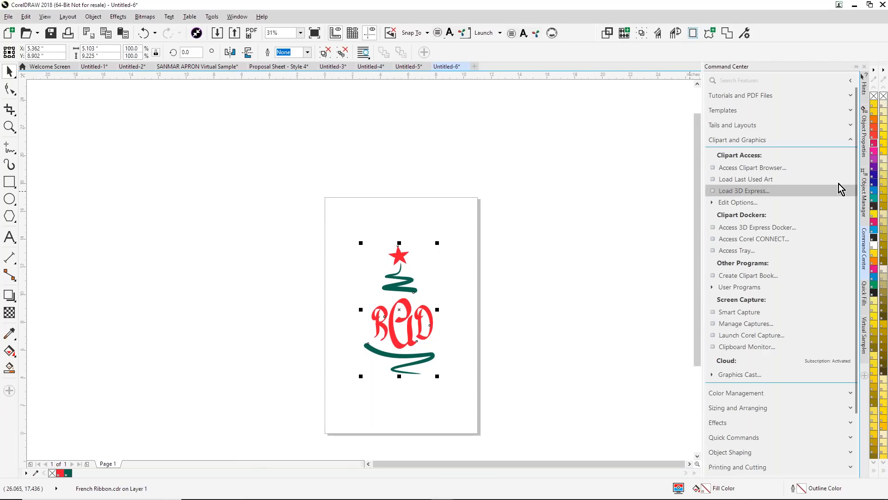
- Convert the French Ribbon artwork to spot colors and transfer all of it into the new DRAWings X design
click(851, 396)
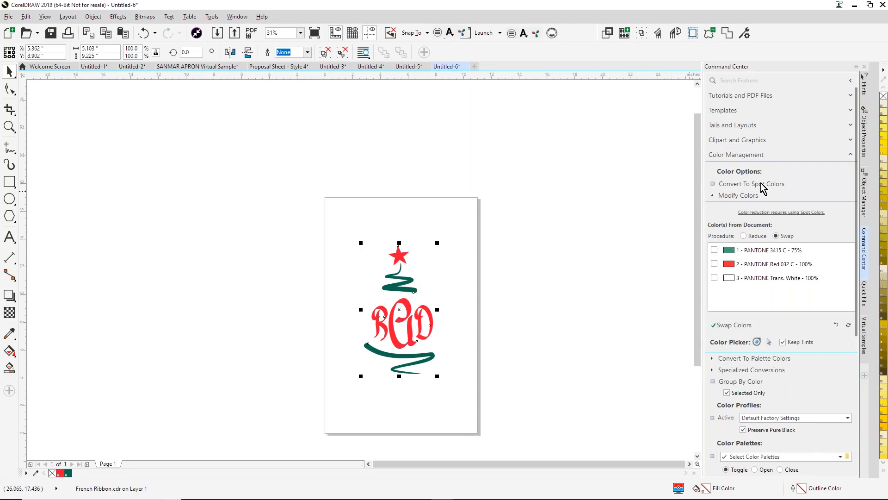
click(712, 184)
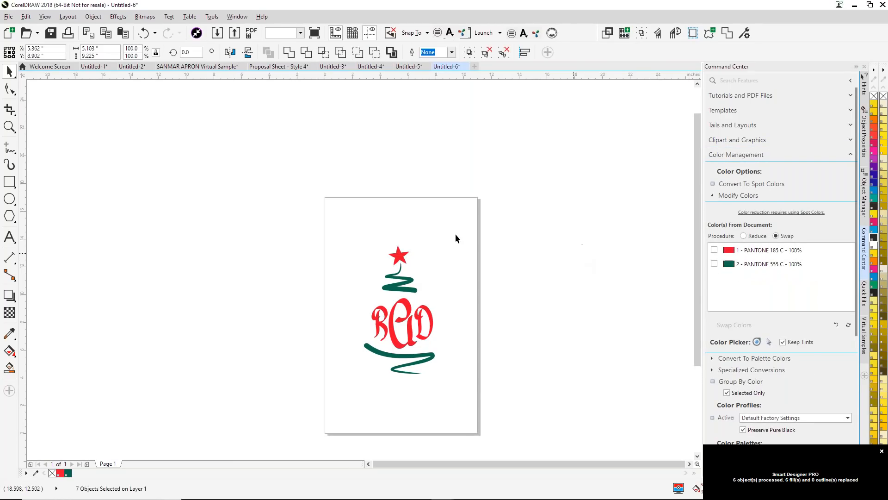
drag(294, 212, 522, 436)
drag(409, 323, 311, 264)
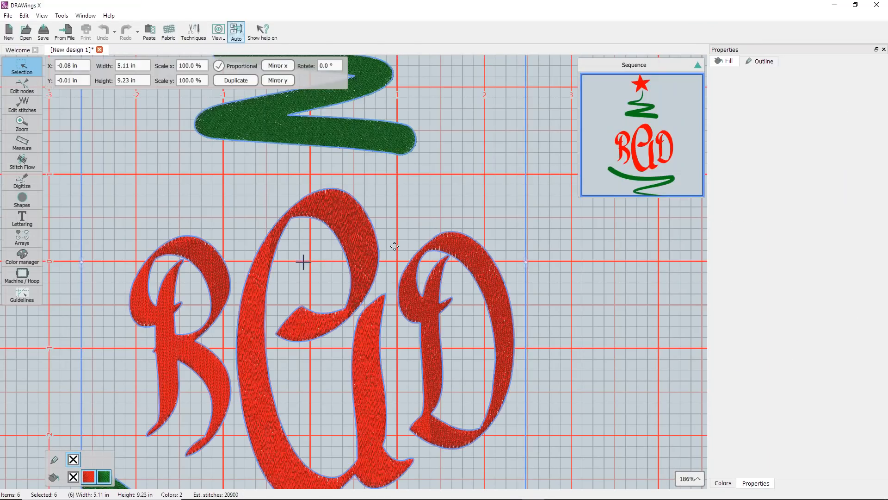
- Select the whole embroidery design and scale it proportionally to a width of 4 inches
click(470, 190)
scroll(470, 190, down, 2)
key(ctrl+a)
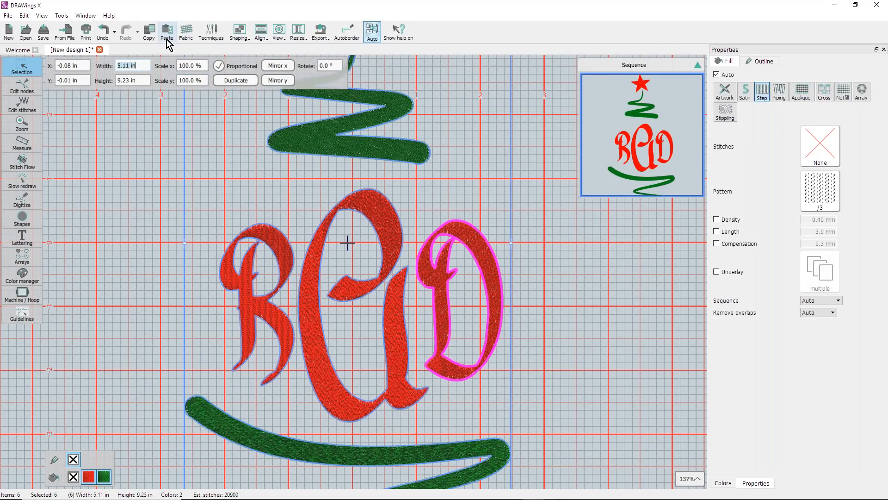
text(4)
key(Return)
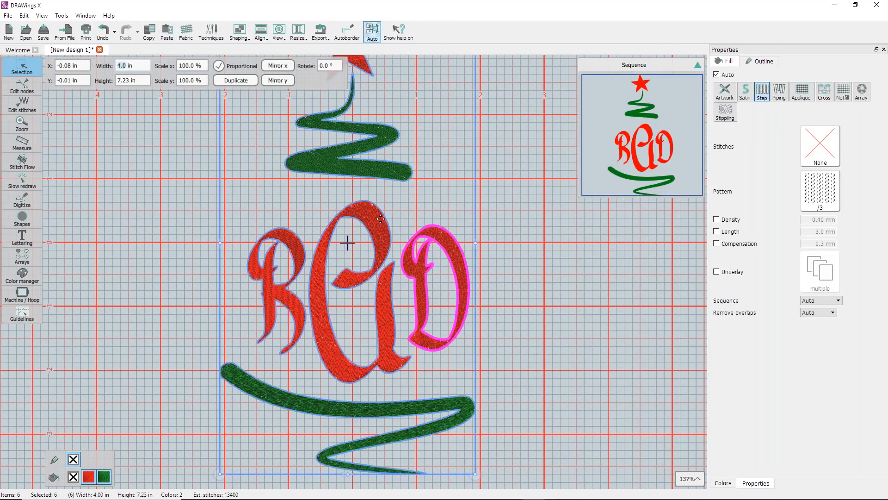
- Select the three monogram letters and change their fill to Satin stitch
right_click(379, 218)
click(420, 246)
click(562, 274)
click(467, 267)
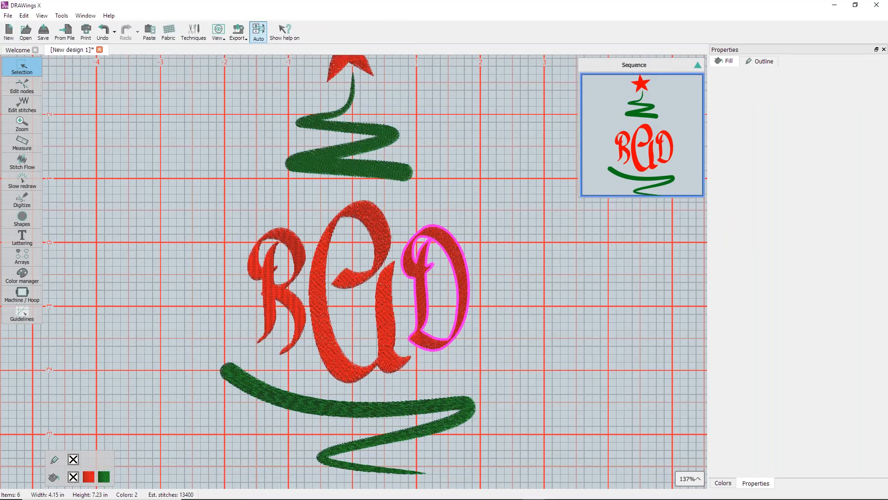
shift+click(303, 259)
shift+click(365, 240)
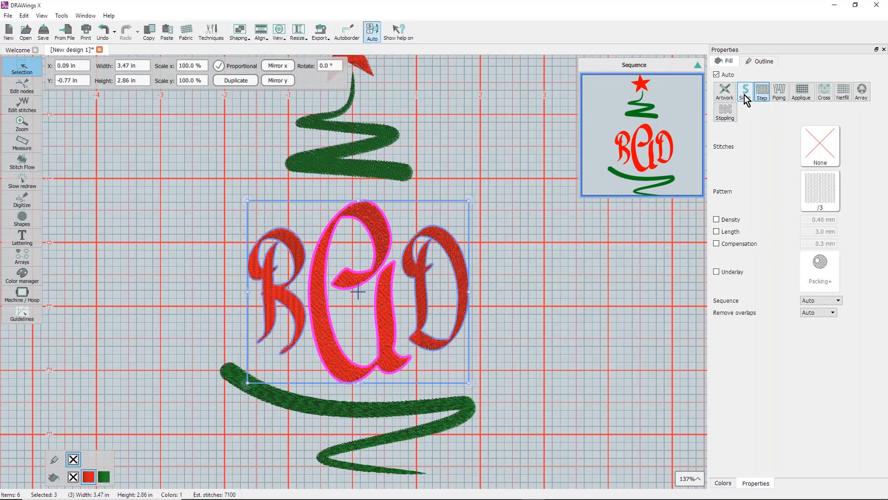
click(744, 95)
click(507, 282)
- Recolor the two outer monogram letters with the design's green
click(458, 261)
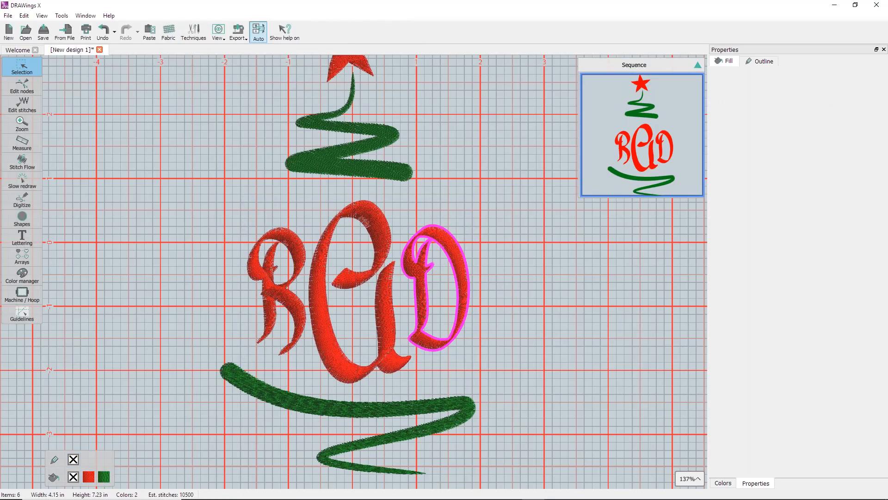
shift+click(300, 271)
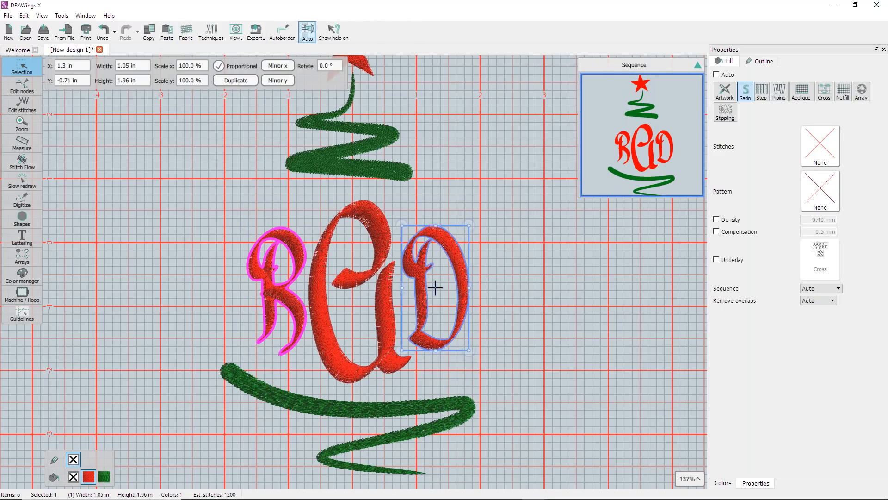
click(105, 476)
click(500, 265)
scroll(500, 264, down, 1)
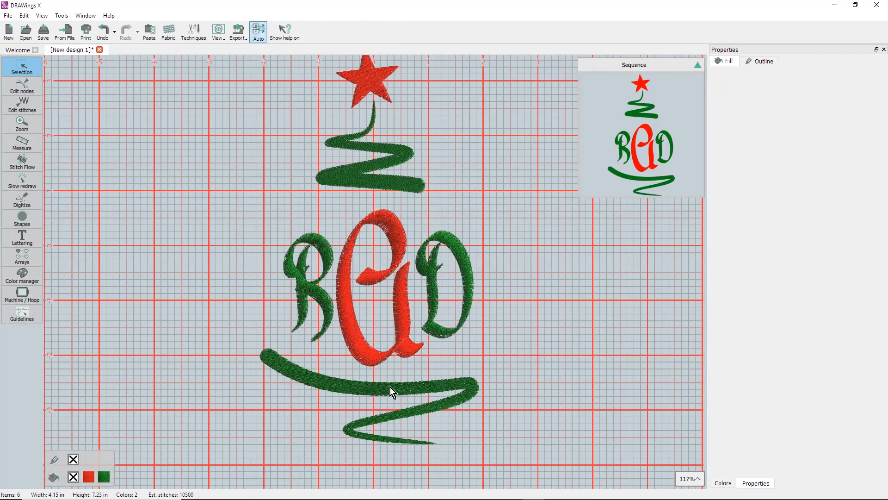
- Change the lower ribbon, the star and the upper ribbon to Satin fill
click(390, 387)
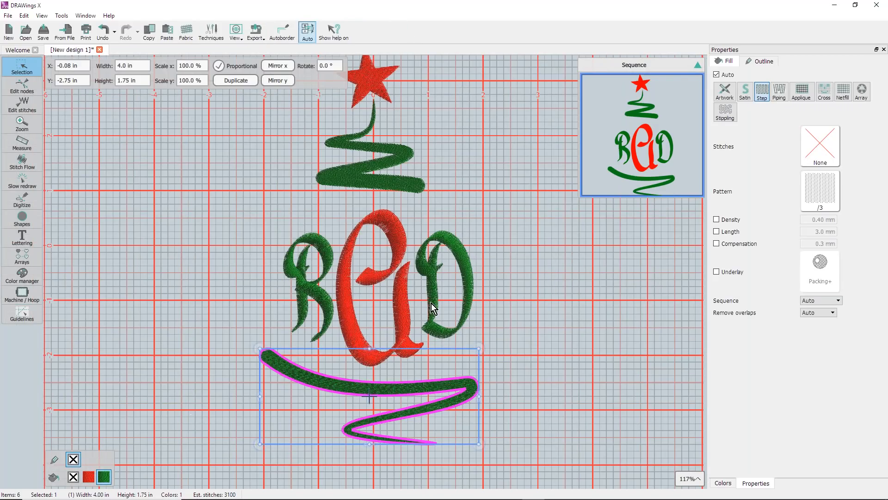
click(745, 91)
click(379, 95)
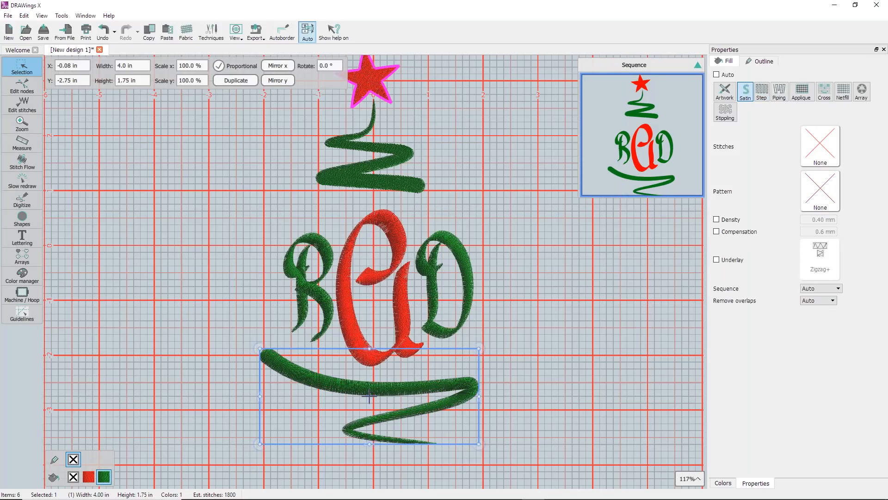
click(745, 91)
click(423, 186)
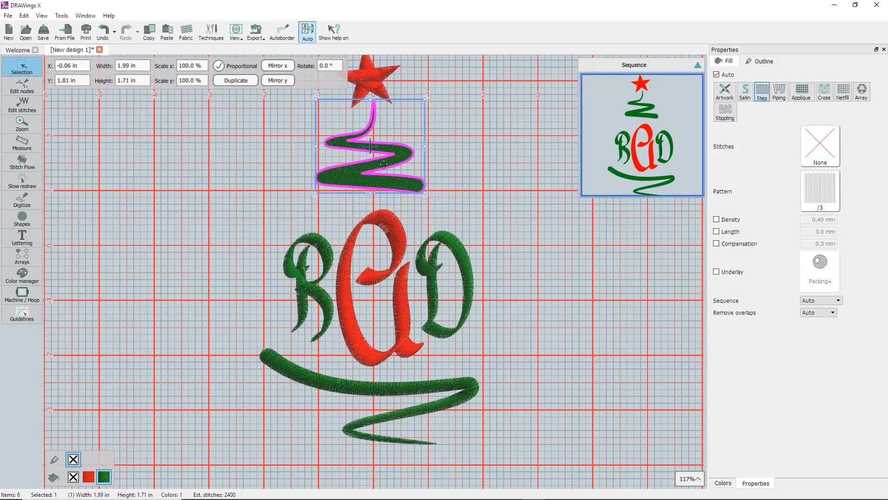
click(565, 316)
- Change both green ribbon shapes to a Step fill with the Fish pattern
click(463, 387)
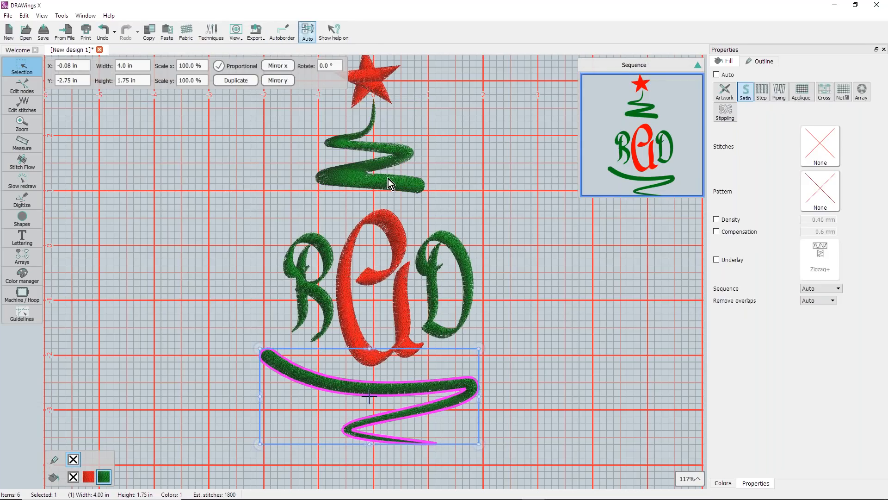
ctrl+click(388, 181)
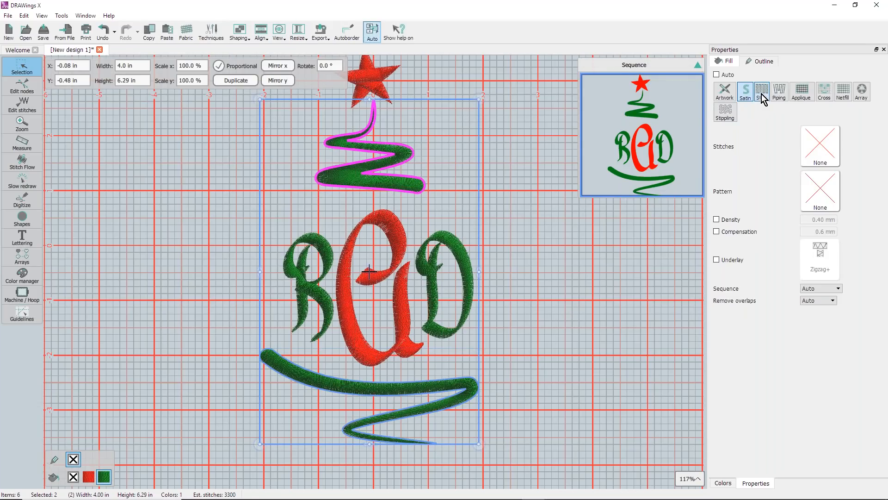
click(762, 92)
click(818, 184)
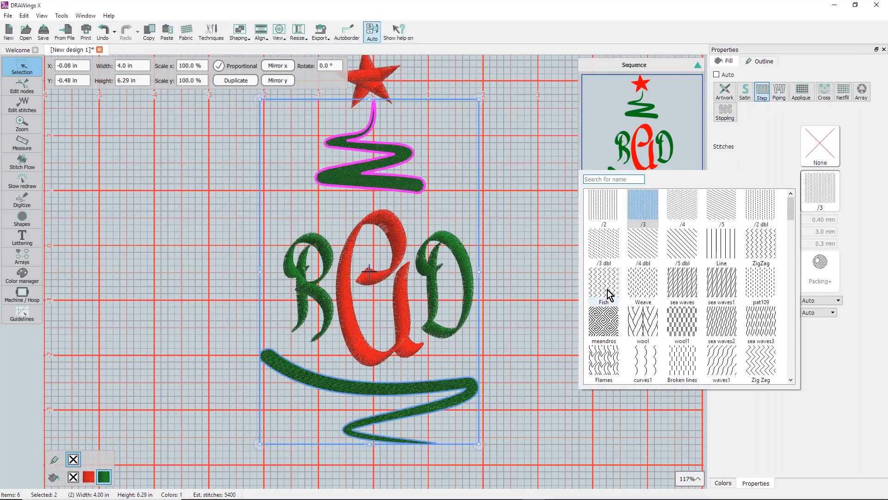
click(604, 294)
click(509, 214)
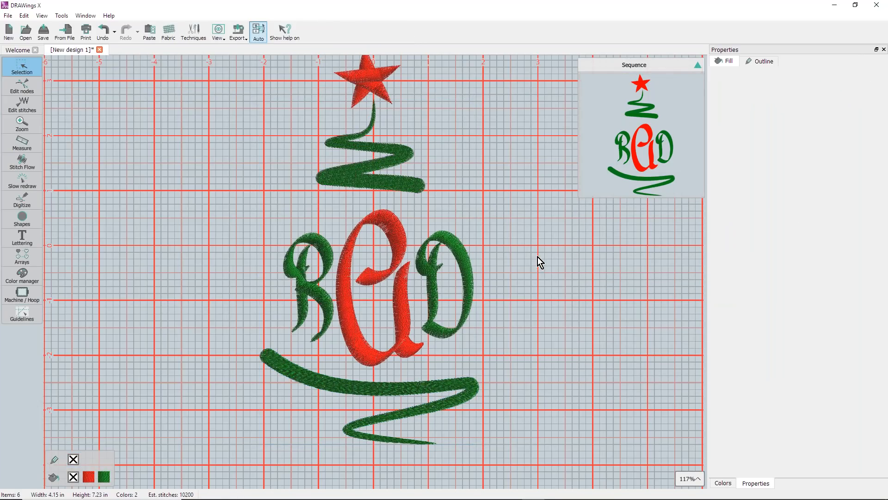
- Switch the design's thread palette to MADEIRA POLYNEON in the Color manager
scroll(537, 256, down, 1)
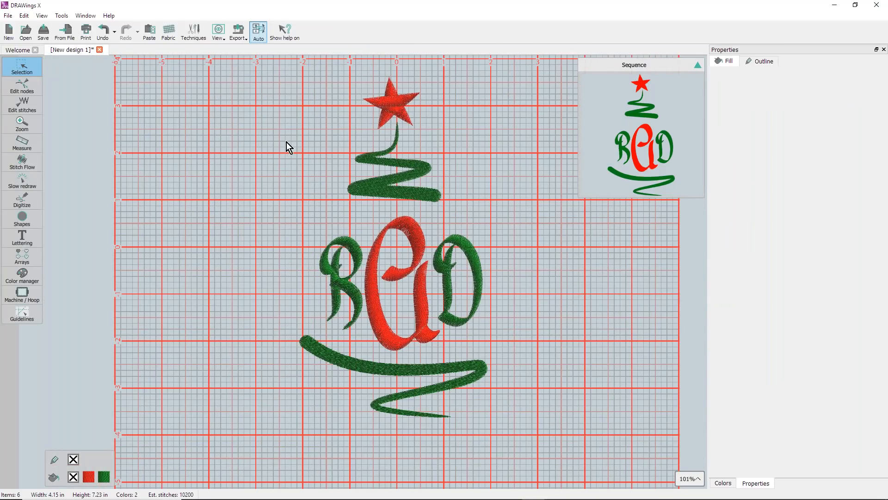
scroll(229, 81, down, 1)
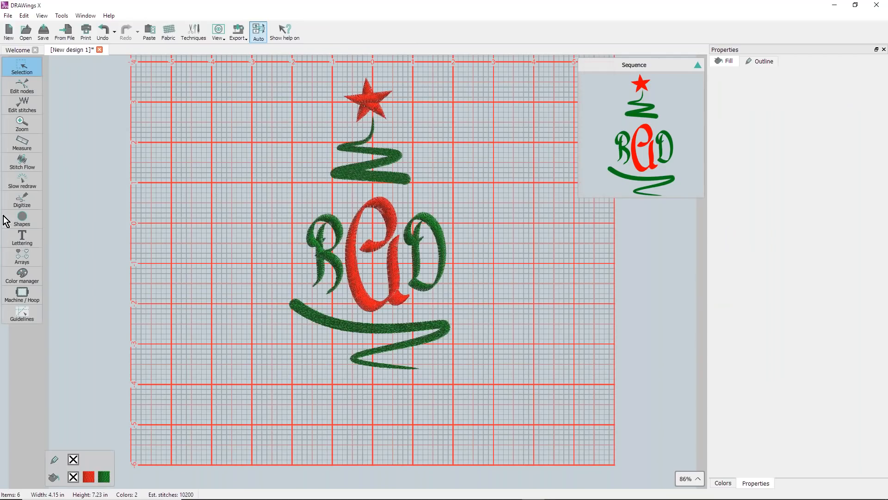
click(20, 274)
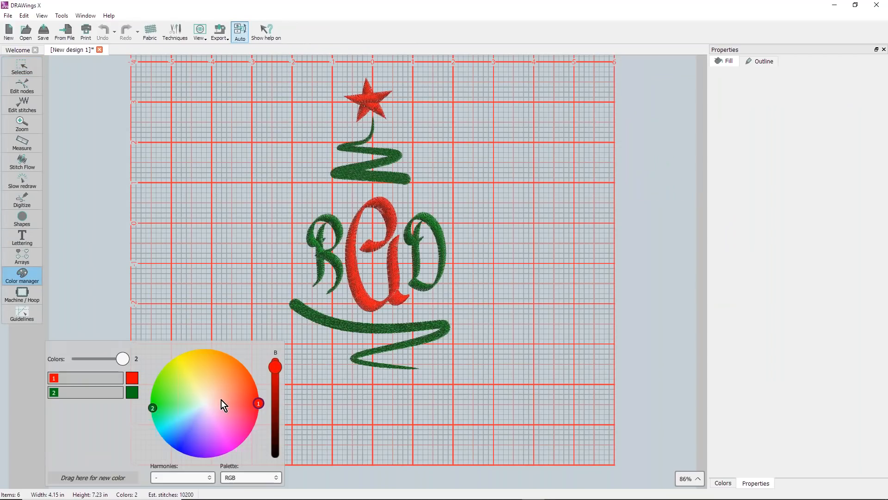
click(273, 480)
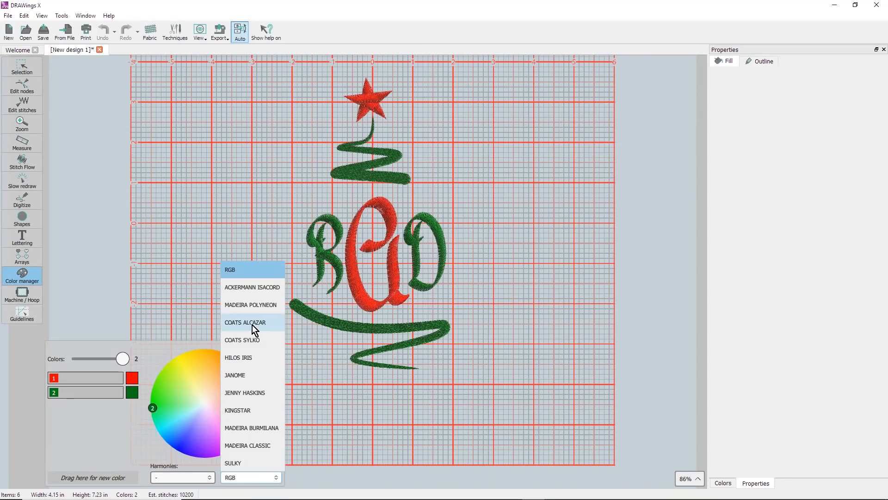
click(255, 306)
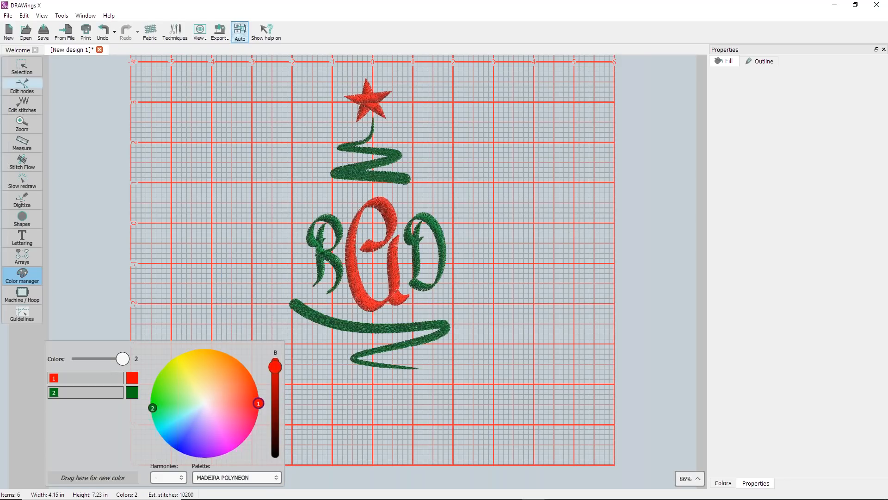
- Preview the design's printout with its thread and sequence information, then close the preview without printing
click(22, 67)
click(8, 15)
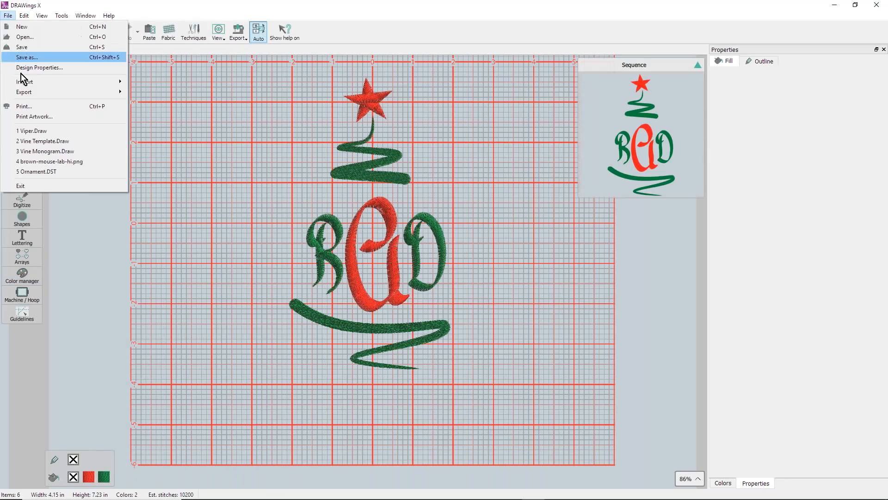
click(32, 106)
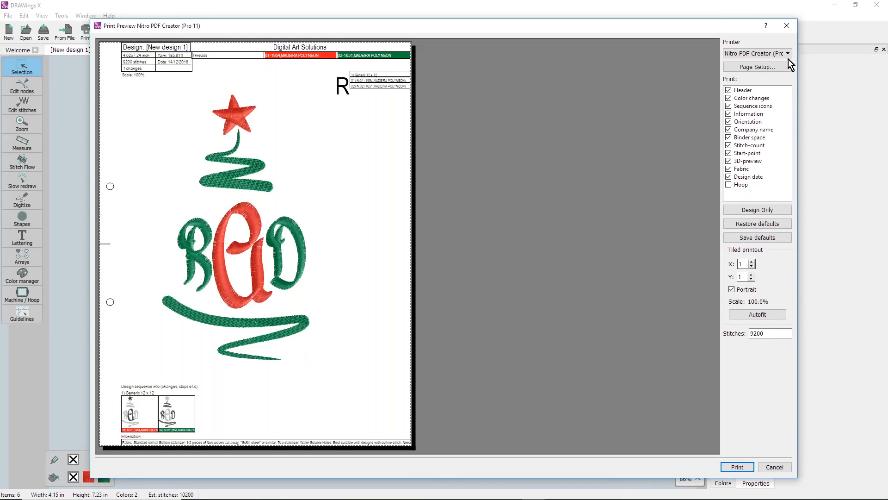
click(787, 26)
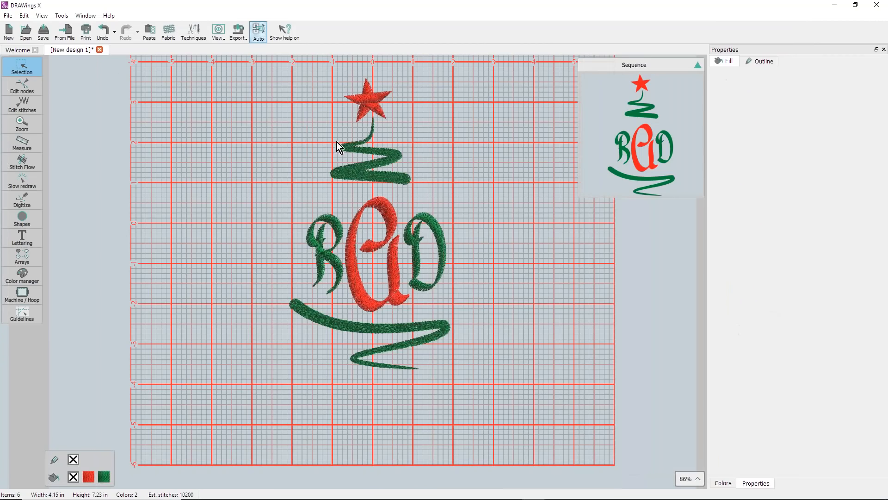
- Review the embroidery machine file formats available for saving the design, then leave without saving
click(11, 16)
click(26, 55)
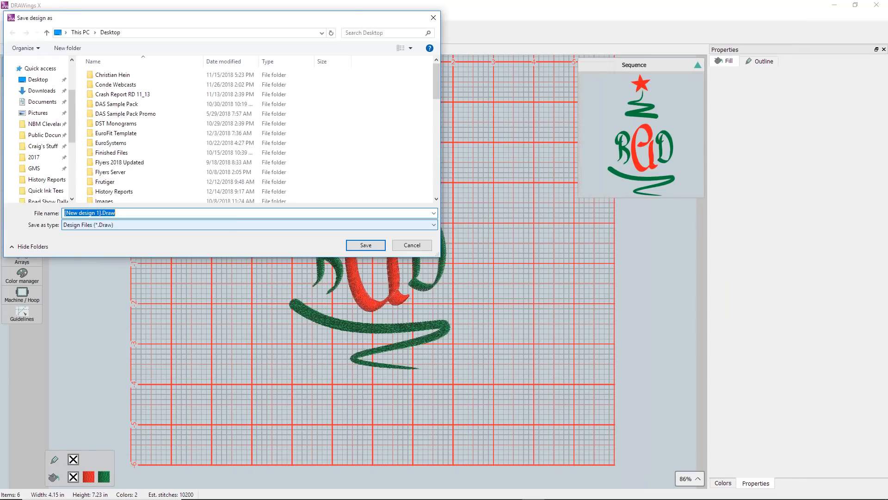
click(431, 226)
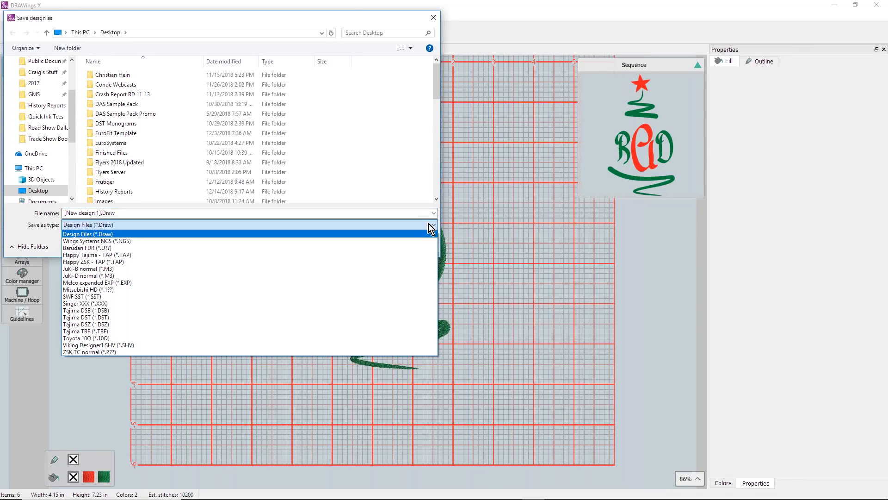
click(434, 21)
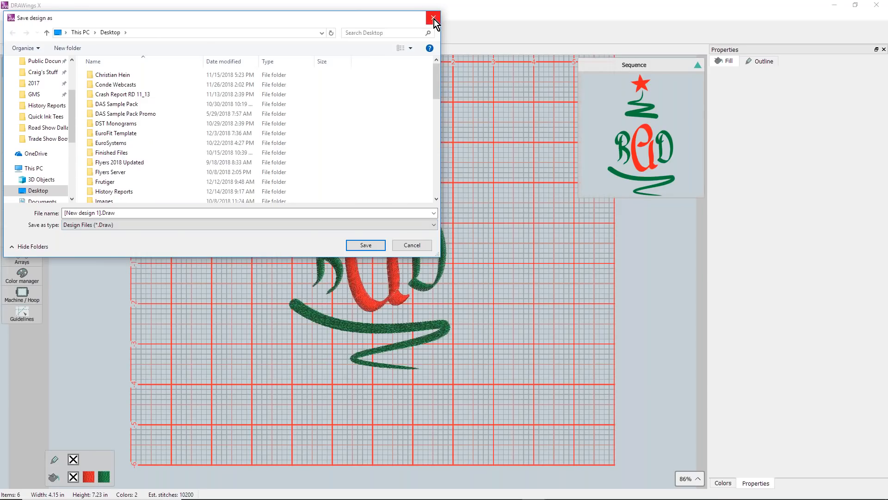
click(434, 19)
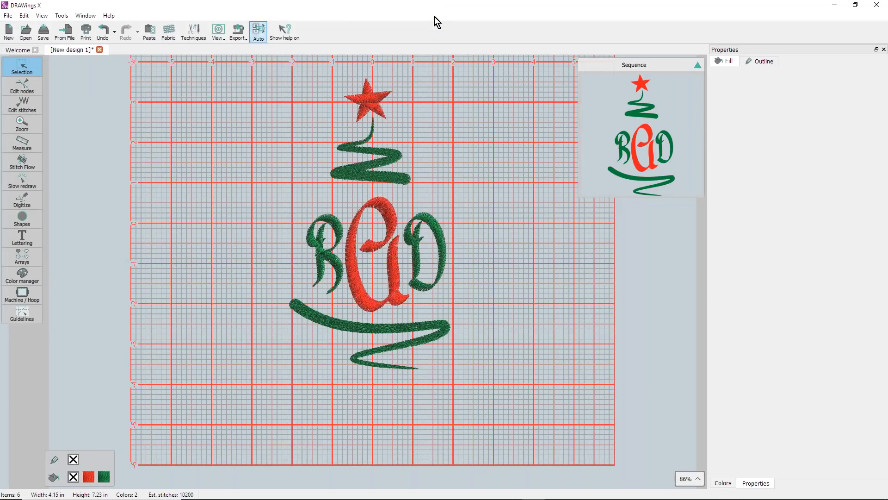
- Export the design as a 300 DPI PNG image named Christmas Monogram to the Desktop
click(8, 15)
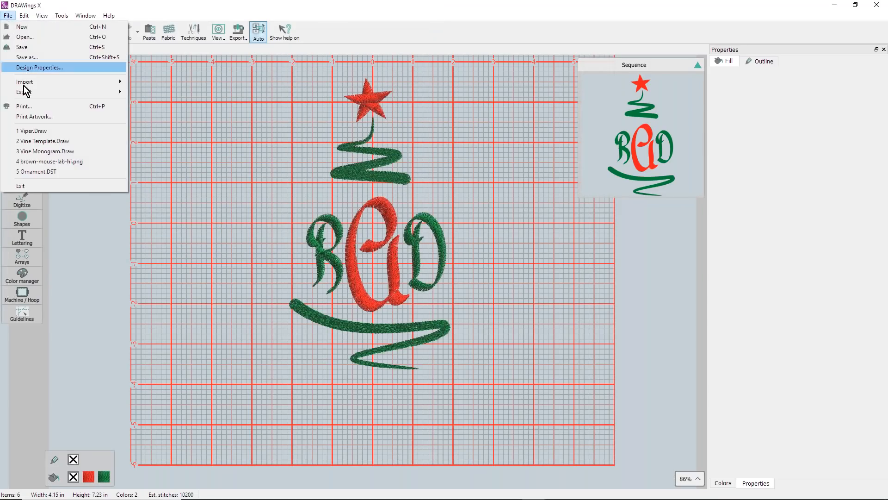
mouse_move(31, 92)
click(159, 137)
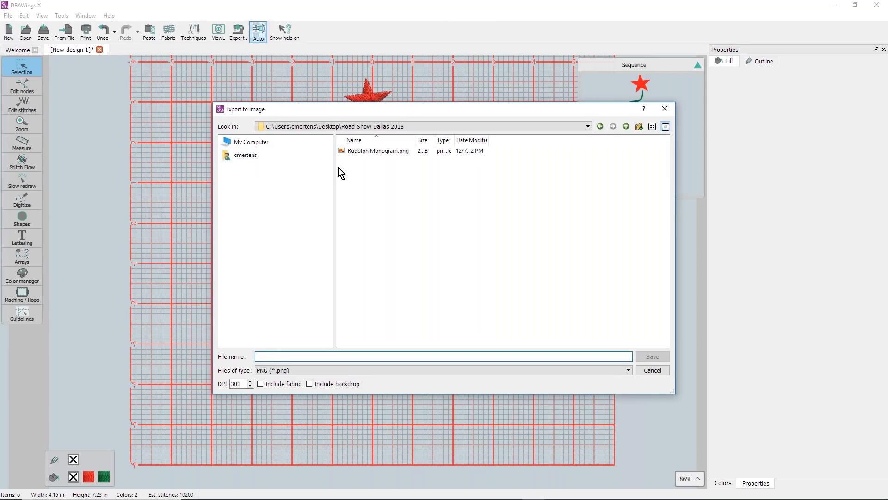
click(257, 146)
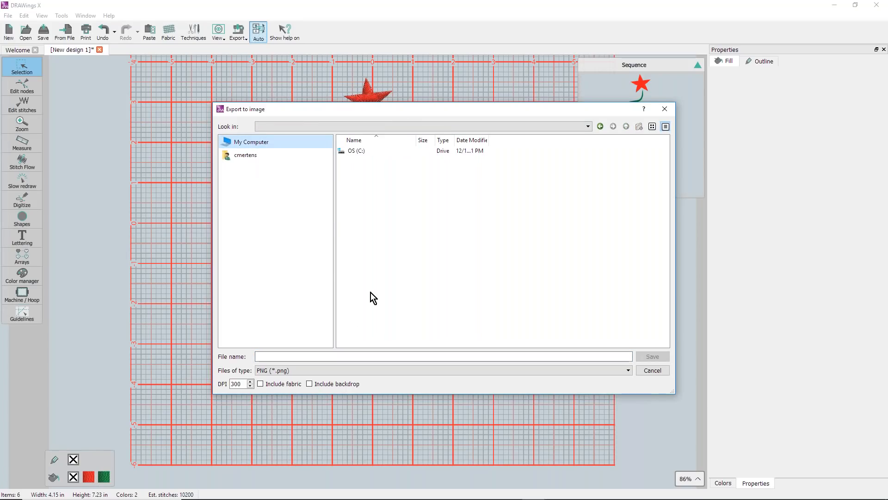
click(248, 156)
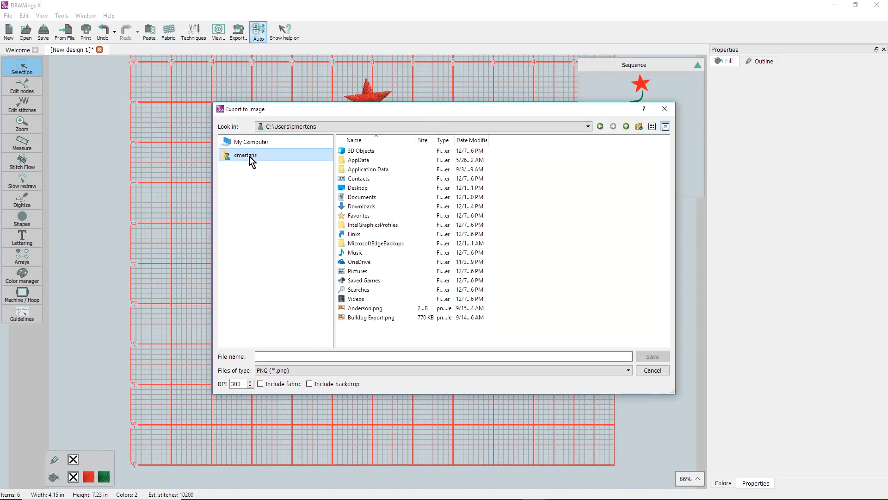
double_click(353, 188)
click(264, 356)
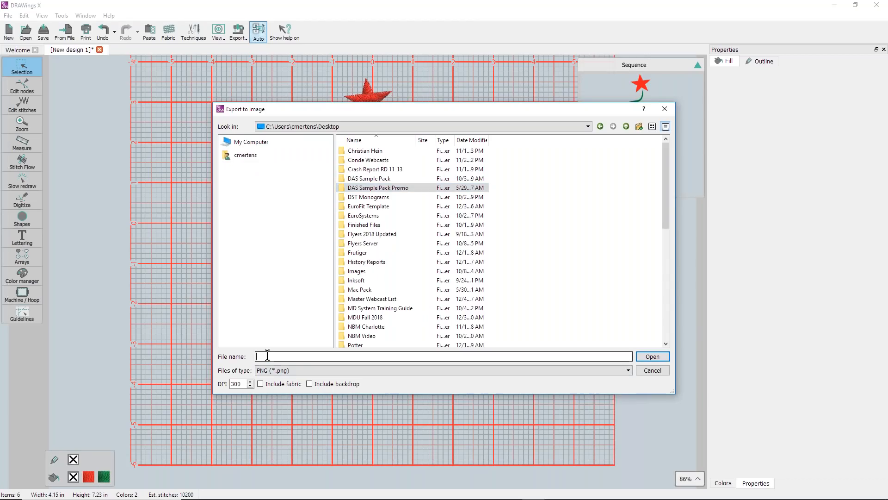
text(Christmas Monogram)
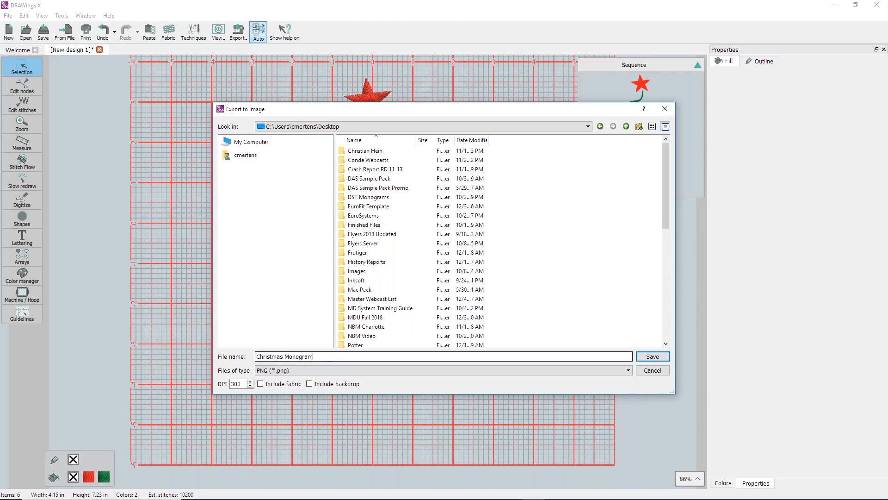
click(648, 357)
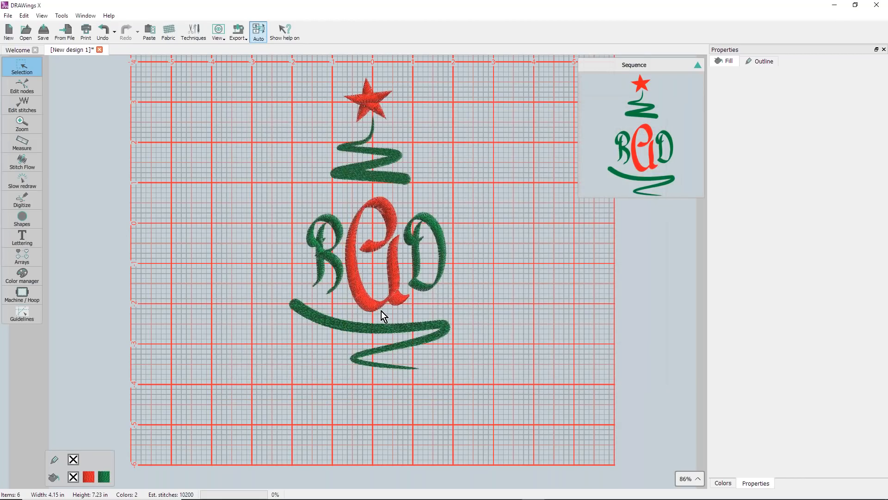
- Switch to CorelDRAW and create a new Tabloid document with the default settings
click(835, 5)
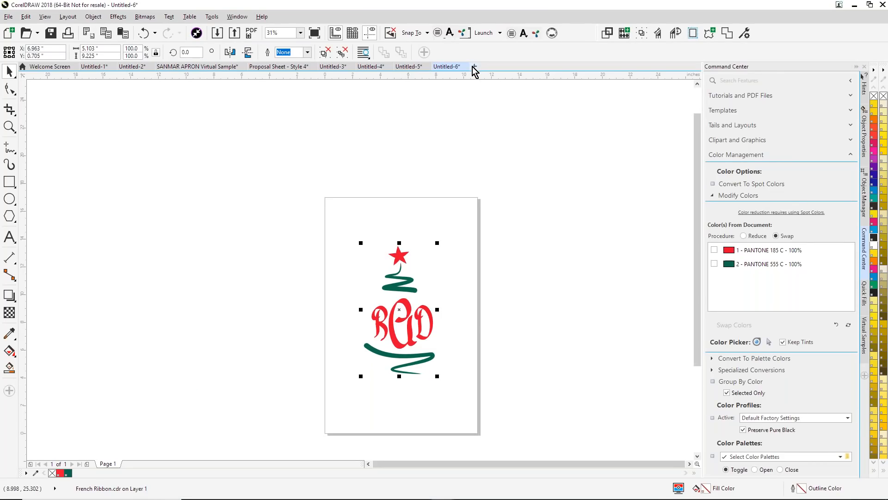
click(10, 32)
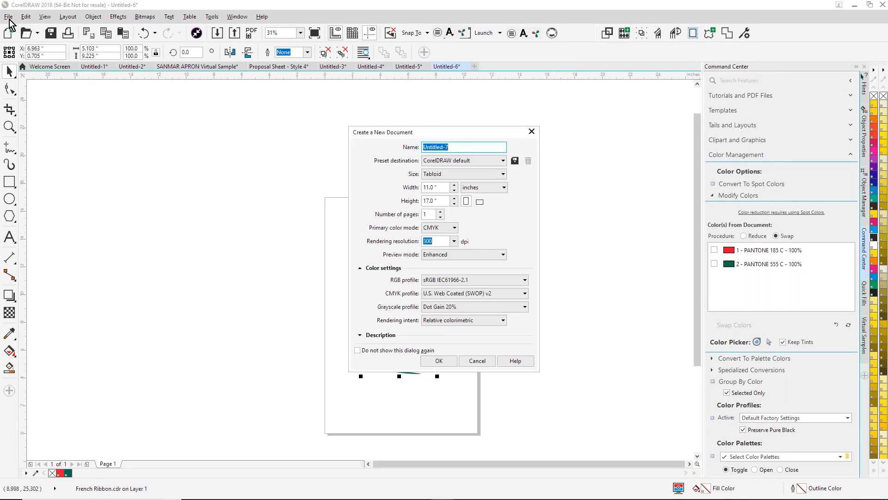
click(440, 361)
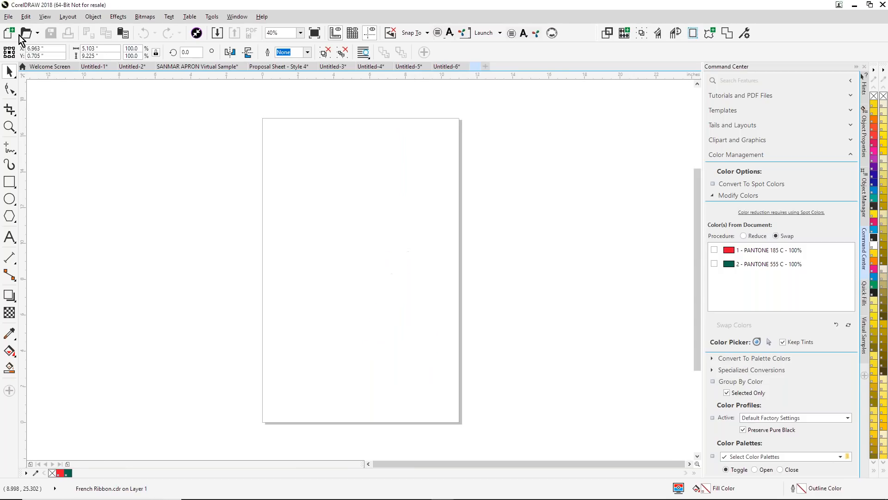
- Import Christmas Monogram.png from the Desktop and place it on the page at its original size
click(8, 17)
click(39, 208)
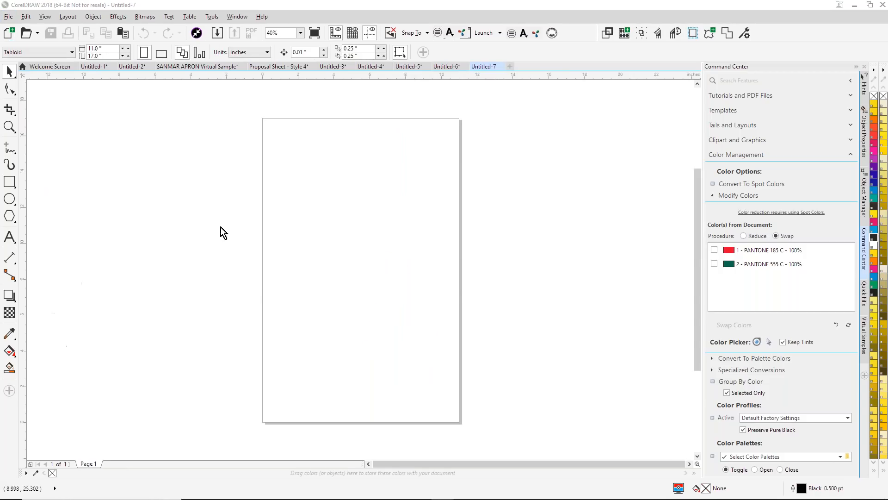
scroll(168, 140, up, 3)
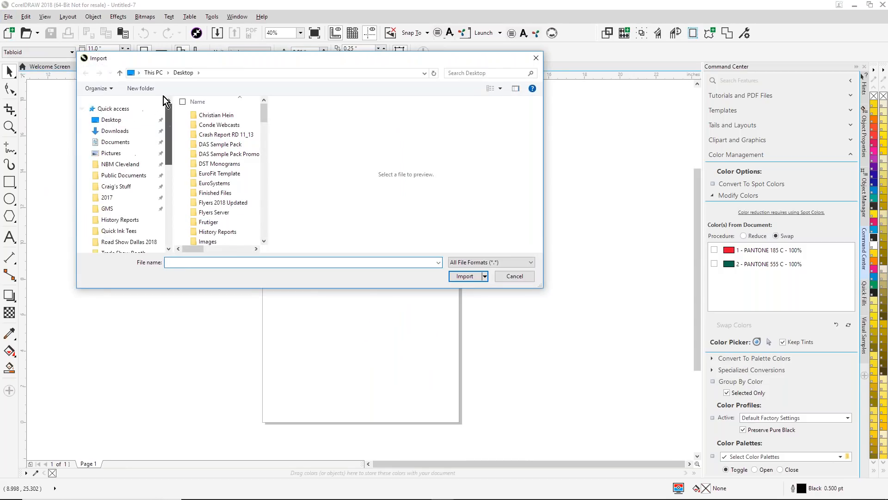
drag(262, 117, 271, 187)
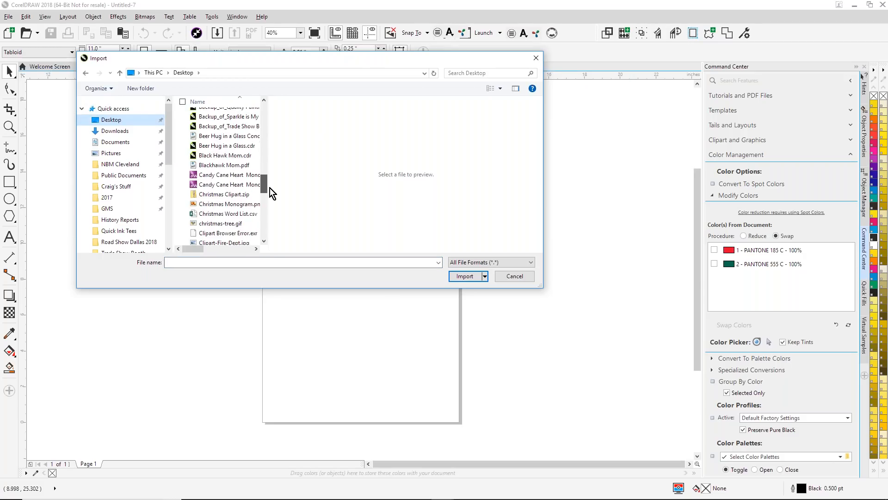
click(245, 216)
click(472, 276)
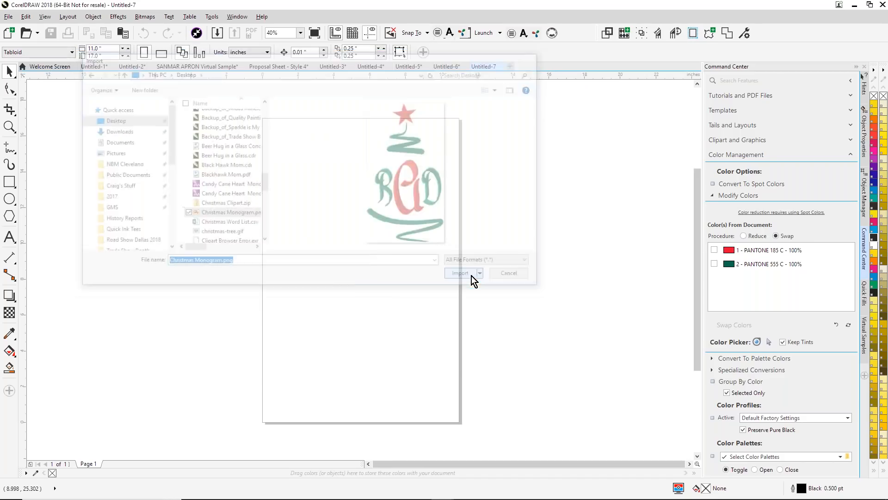
click(327, 218)
key(shift+F2)
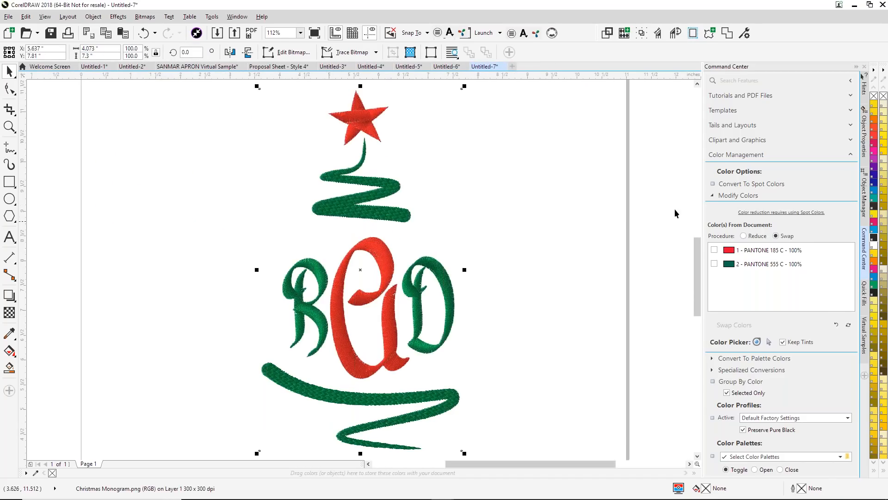
- Delete the stored apron art 1.cdr from the Virtual Samples proposal sheet art
click(864, 344)
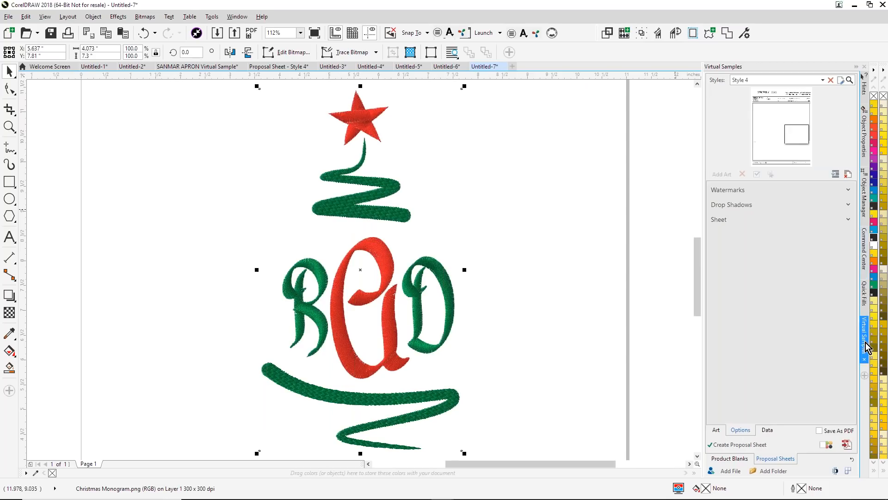
click(717, 431)
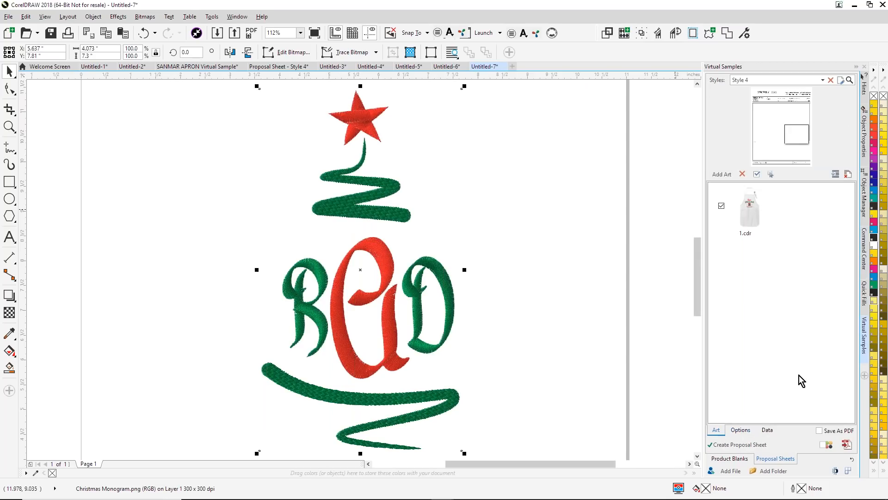
click(743, 174)
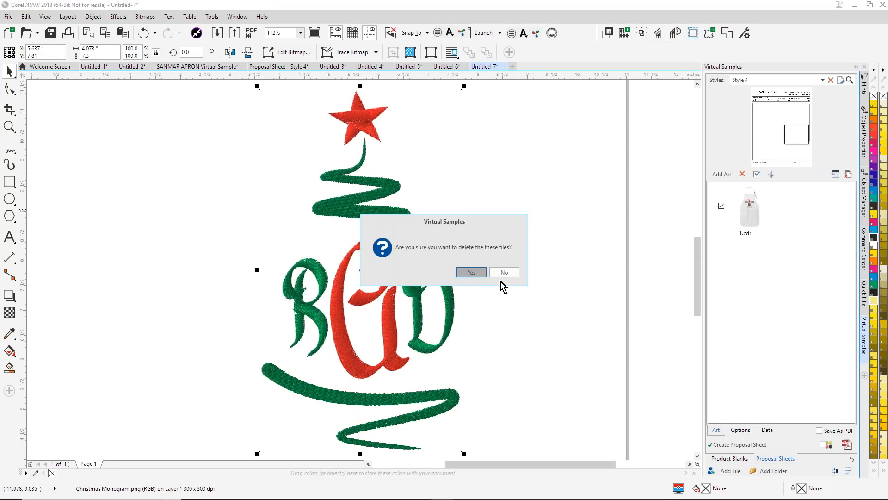
click(470, 272)
- Create a virtual sample of the selected monogram on the white Gildan Ultra Cotton 100% Cotton Long Sleeve blank
click(730, 459)
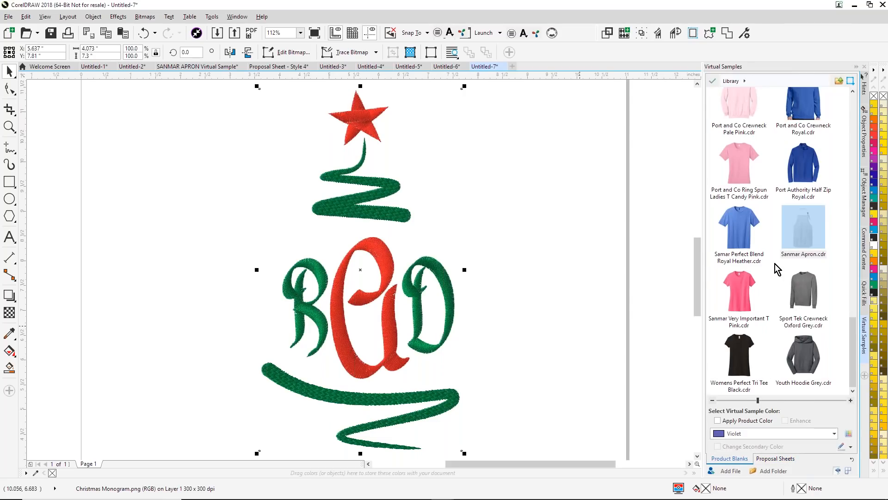
scroll(777, 268, up, 10)
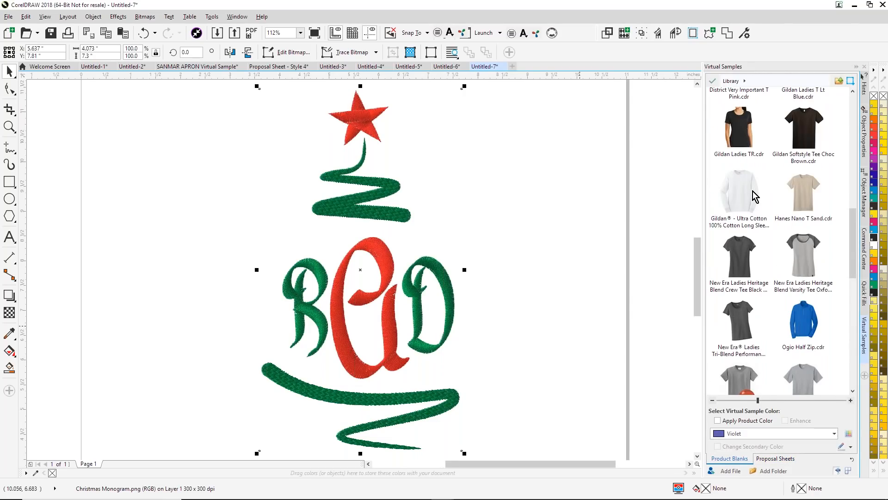
click(753, 191)
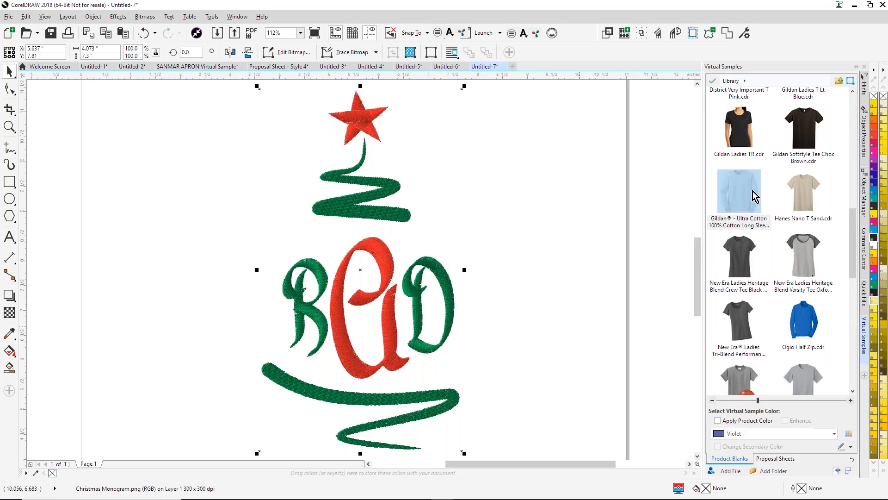
double_click(753, 191)
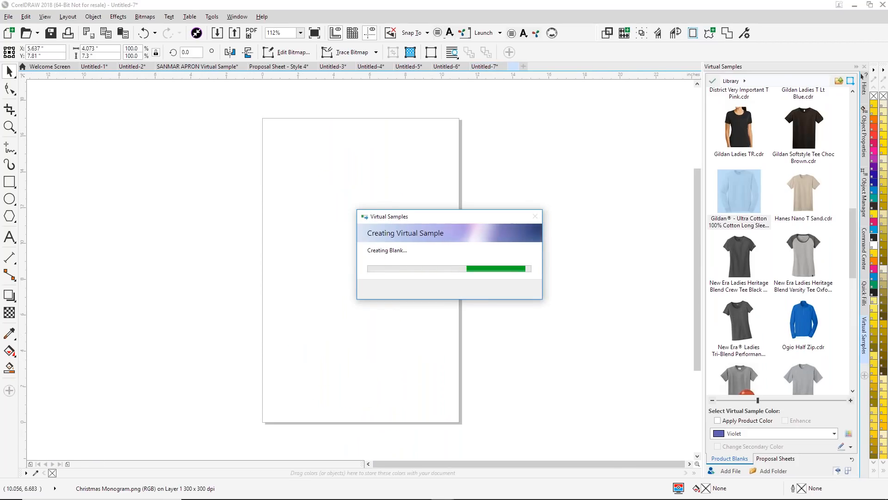
click(604, 260)
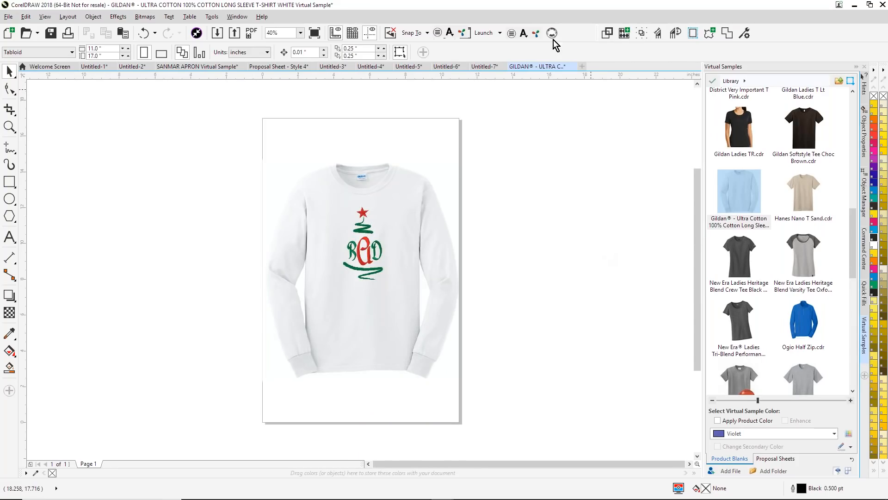
- Create another new default document and add the artistic text CHRISTMAS on its page
click(582, 65)
click(435, 364)
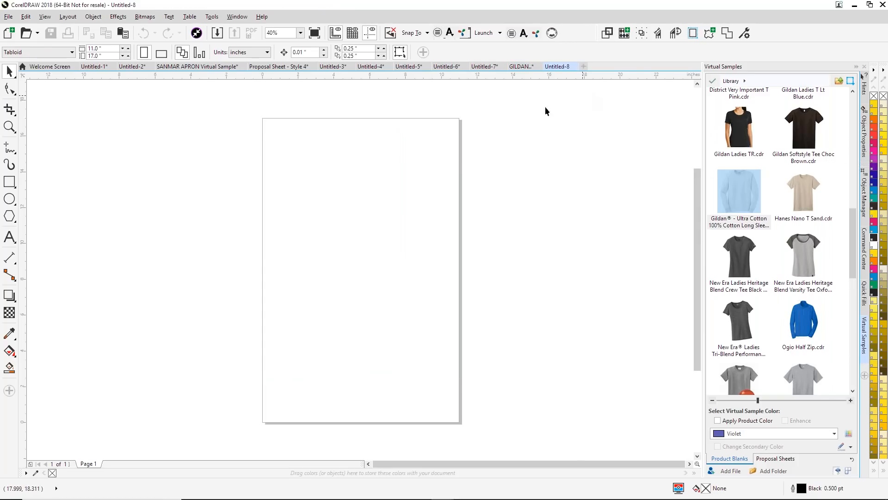
click(10, 237)
click(288, 250)
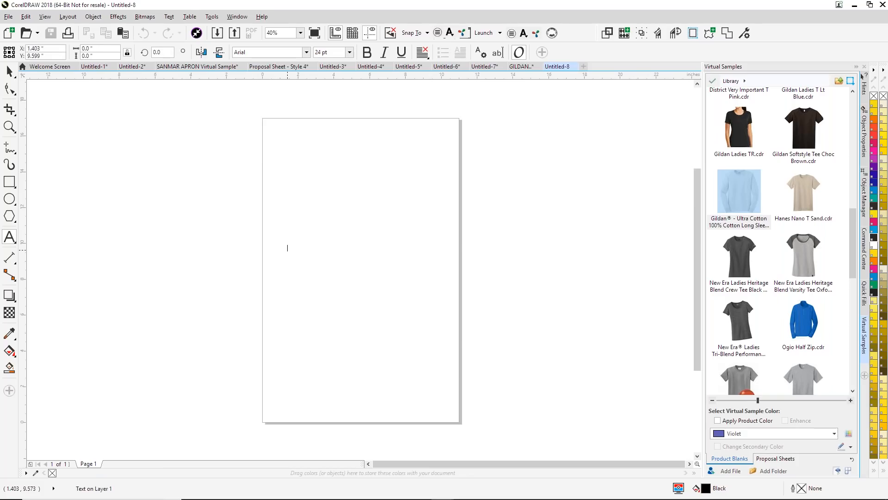
text(CHRISTMAS)
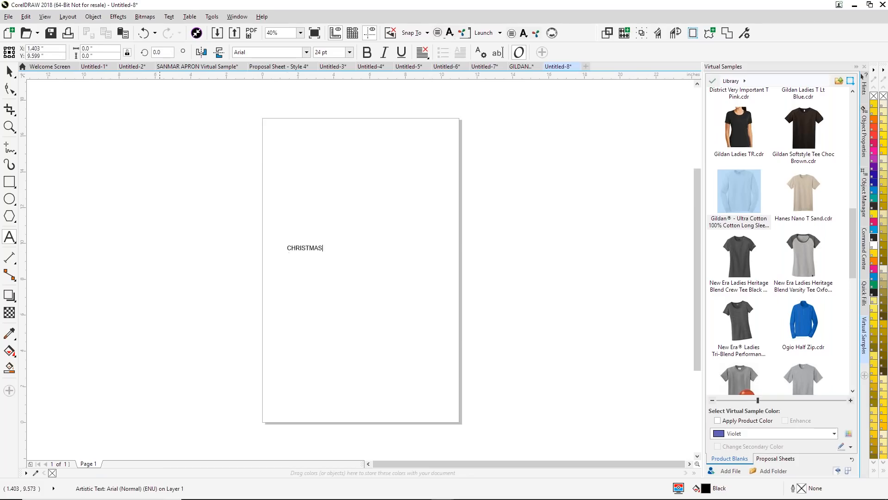
click(9, 71)
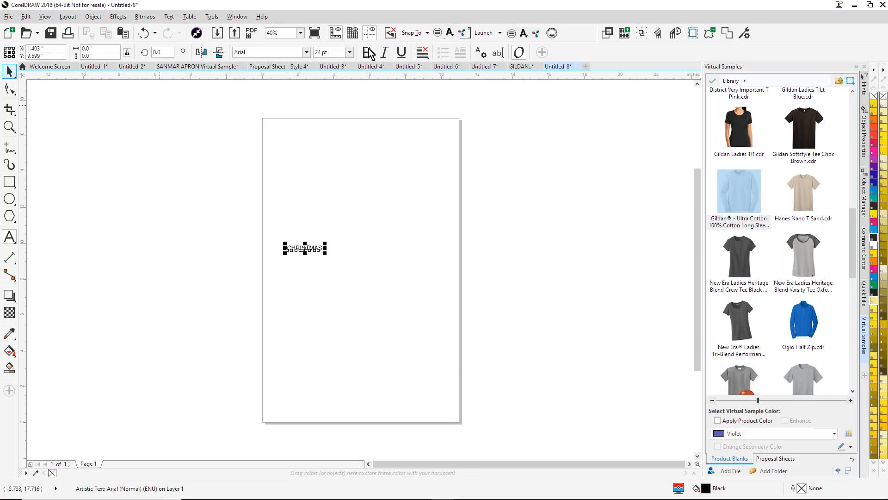
- Format the CHRISTMAS text in Rhinestone Designer with the DASR Large Block Stone font and apply the 2.4 mm Rhinestone-ss06 size
click(552, 33)
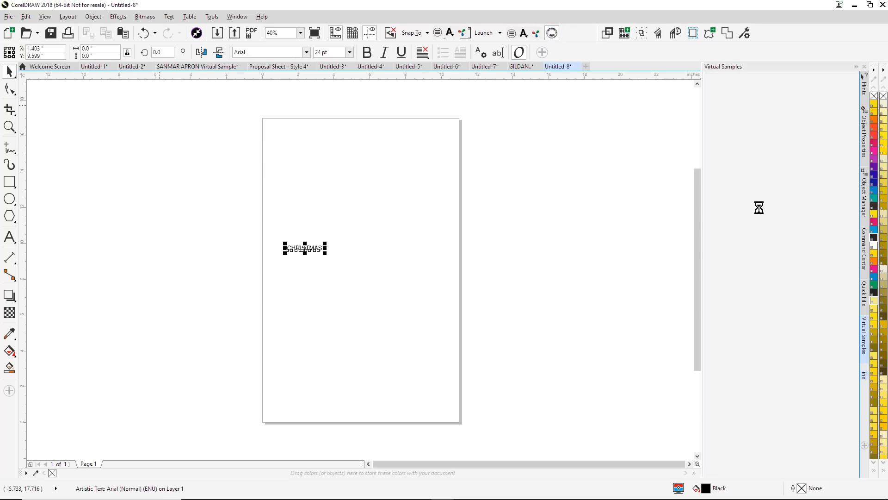
click(840, 148)
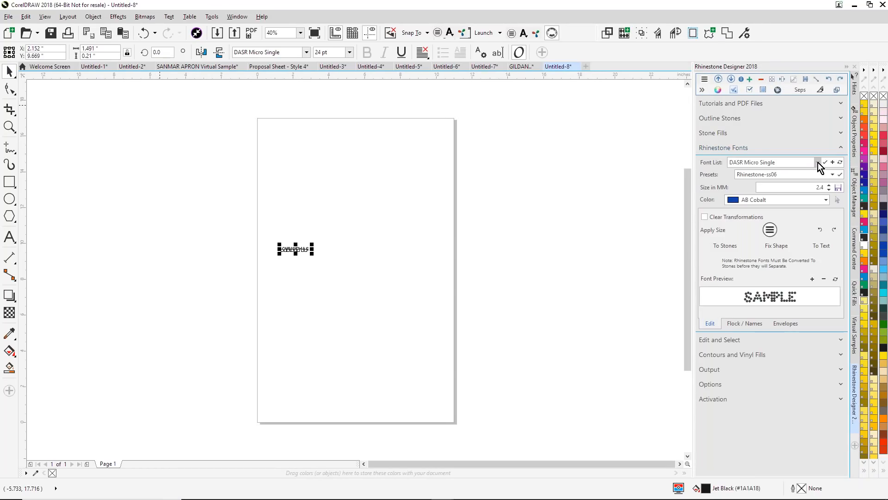
click(817, 162)
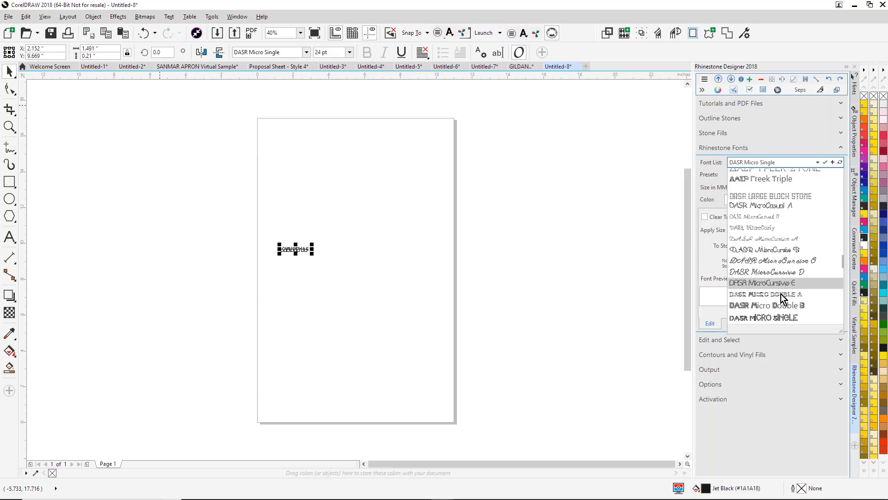
scroll(785, 287, up, 2)
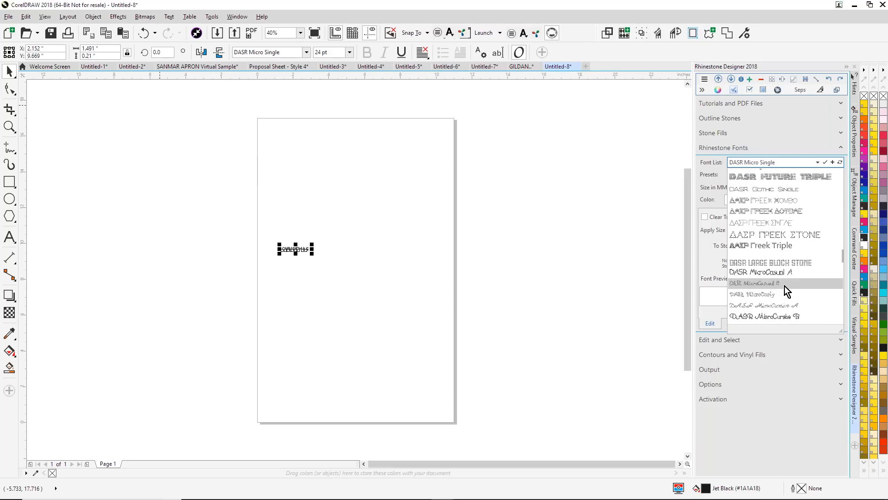
click(801, 263)
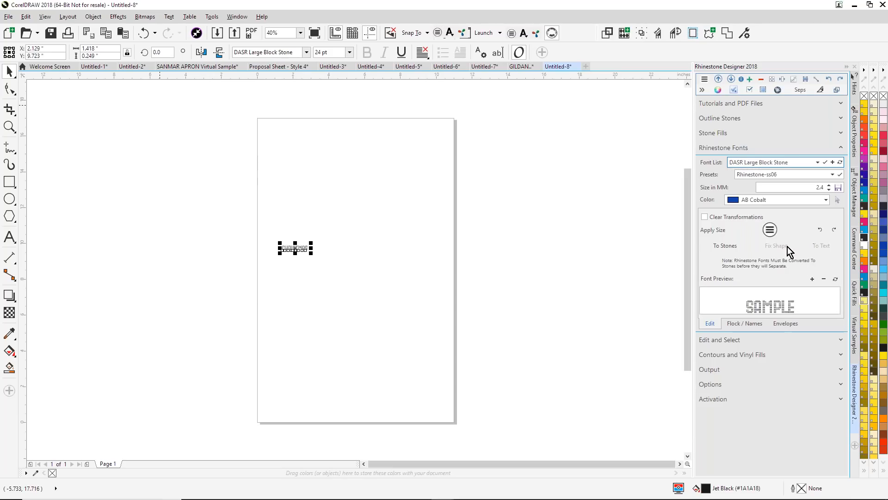
click(717, 233)
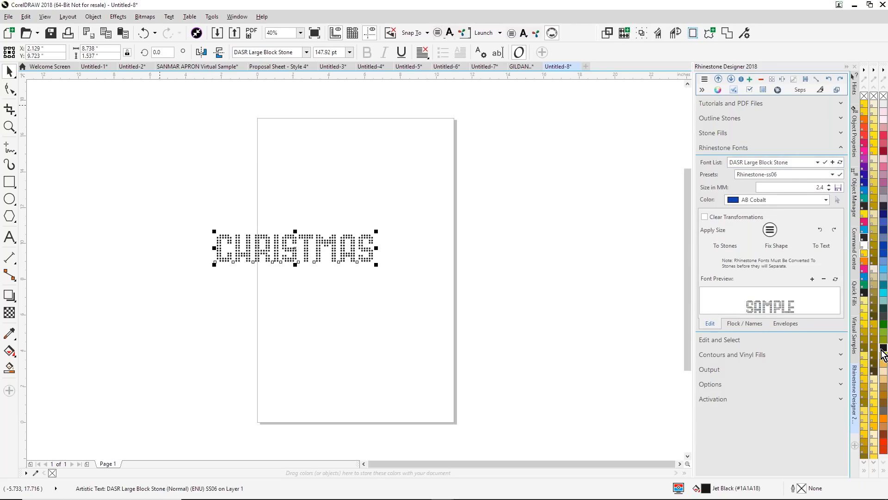
- Fill the CHRISTMAS rhinestone text with Green and move it inside the page, centered at about X 5.23, Y 10.71 in
click(884, 326)
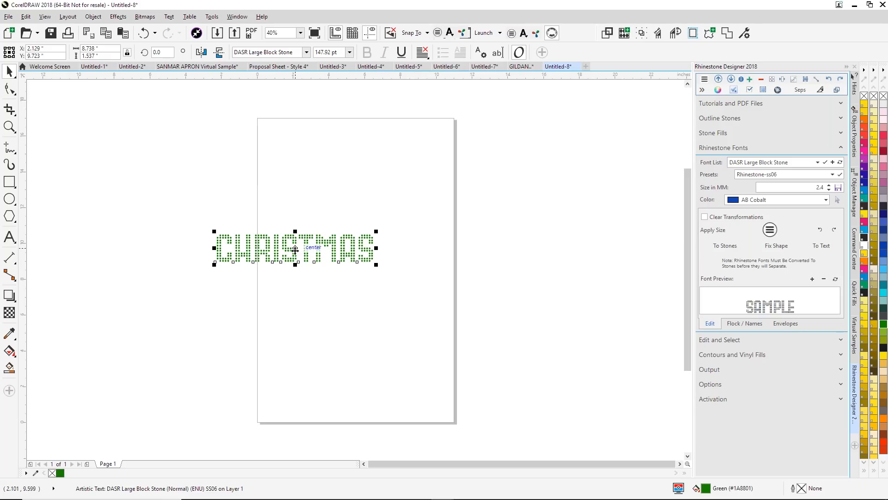
drag(304, 249, 370, 231)
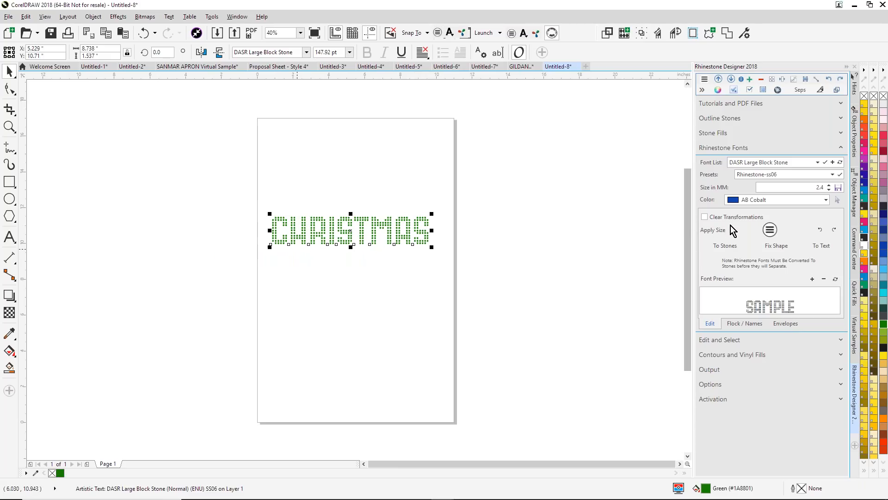
- Convert the CHRISTMAS text to individual stones and recolor the stones in the upper half of the letters Red
click(730, 251)
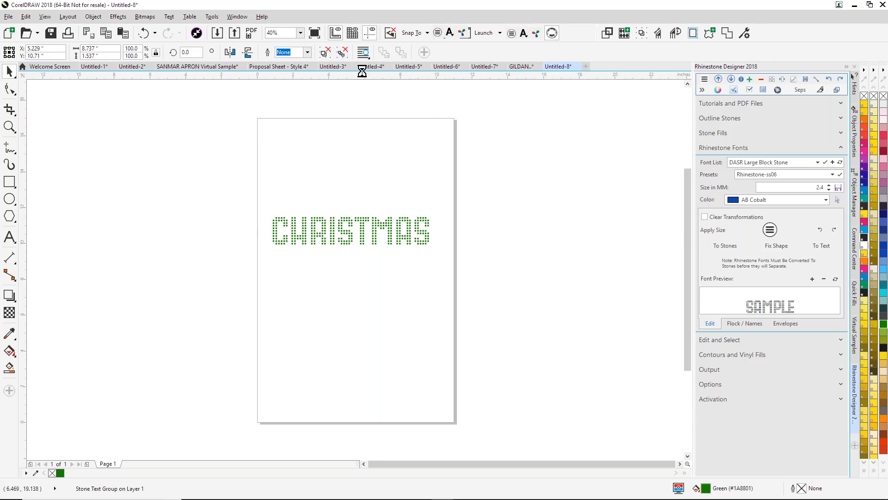
click(341, 53)
click(446, 126)
drag(238, 191, 446, 235)
click(884, 446)
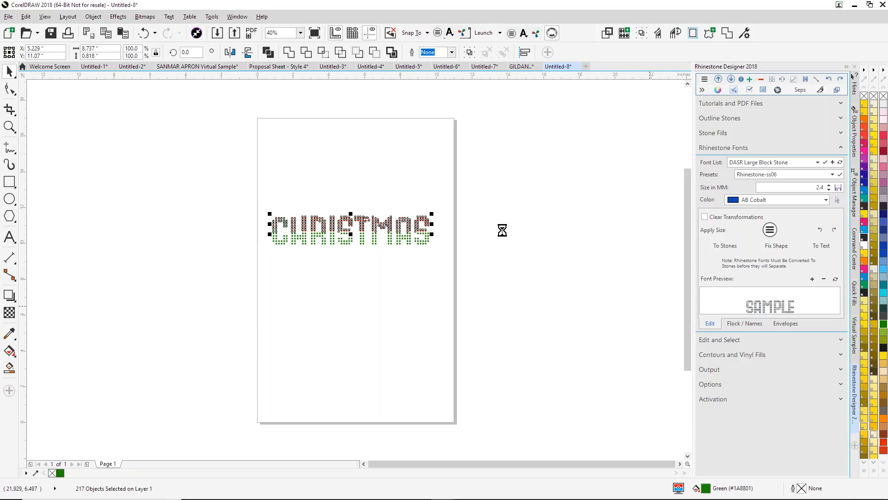
- Group all the stones, arch the group 19% with the Both envelope type, and convert it back to stones
drag(210, 185, 551, 313)
key(ctrl+g)
key(shift+F2)
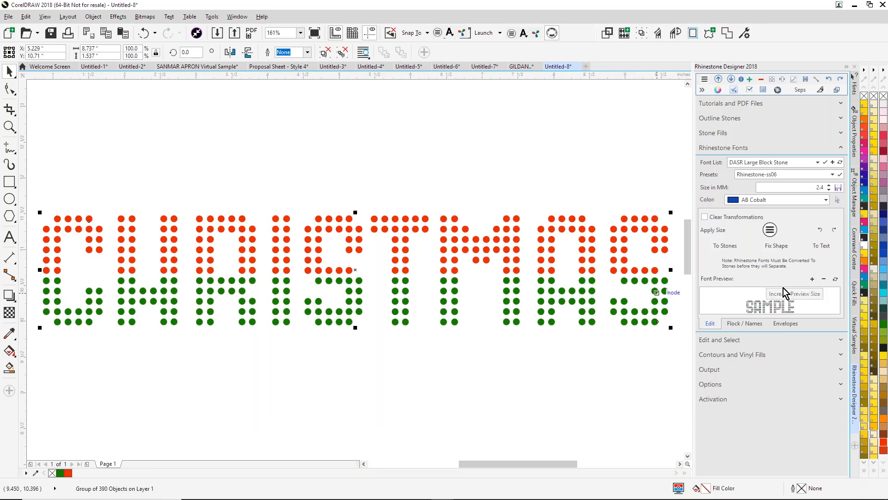
click(785, 324)
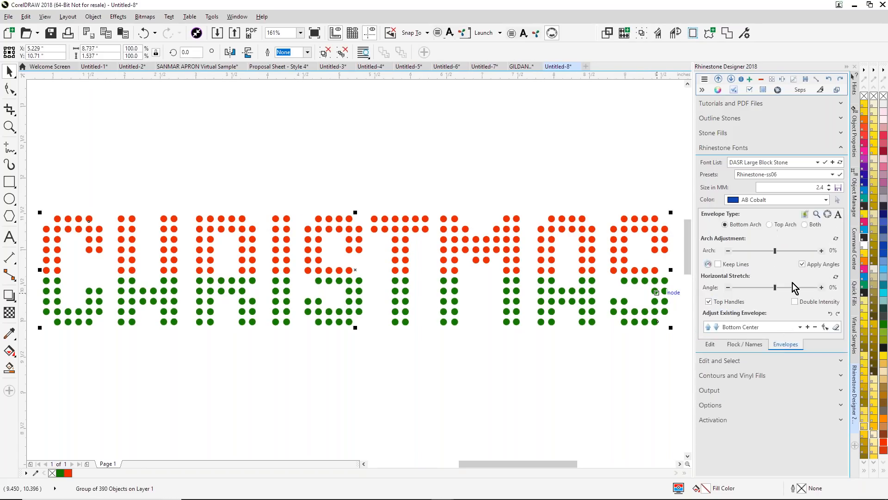
click(805, 226)
drag(776, 251, 784, 251)
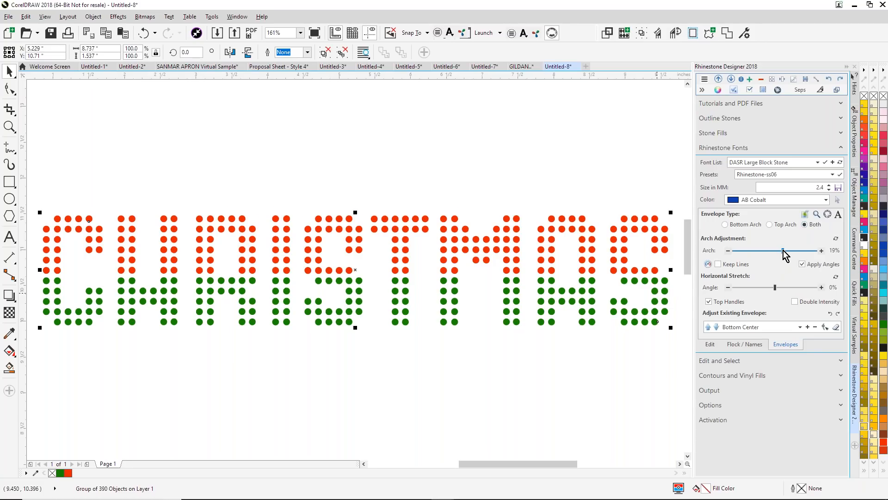
click(826, 215)
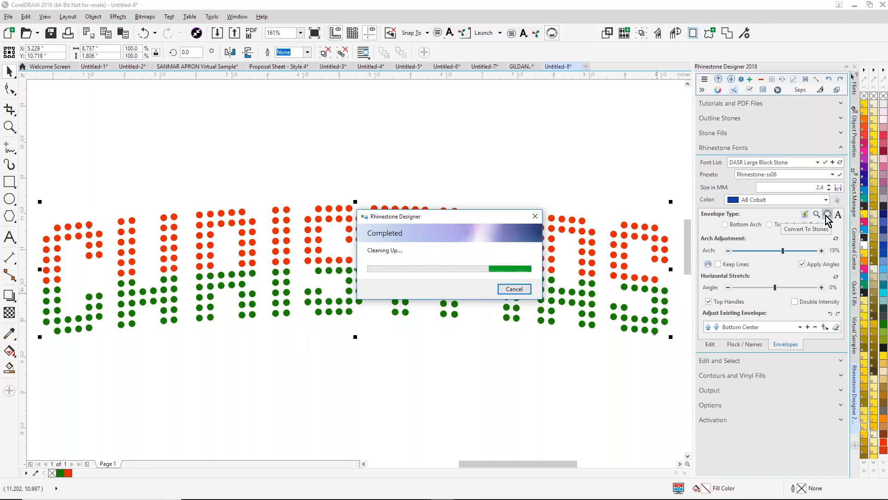
- Tighten the spacing between the arched stones until the design is about 6.95 in wide
click(760, 81)
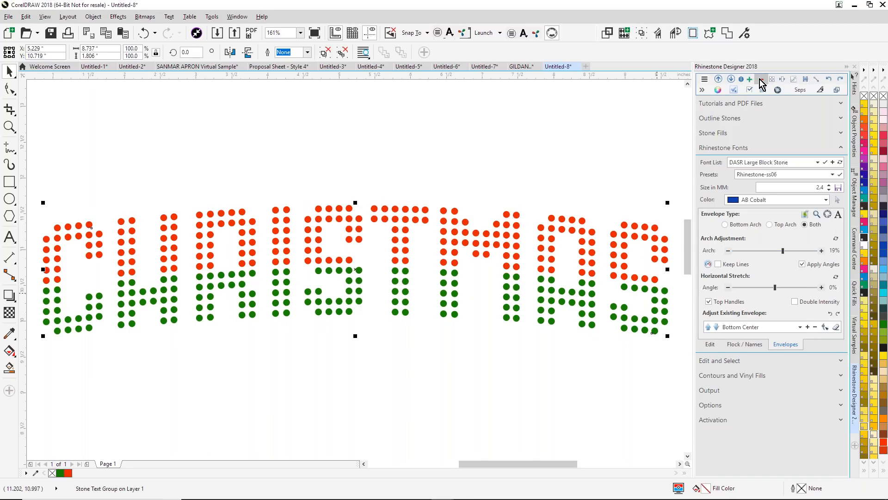
click(760, 81)
click(761, 82)
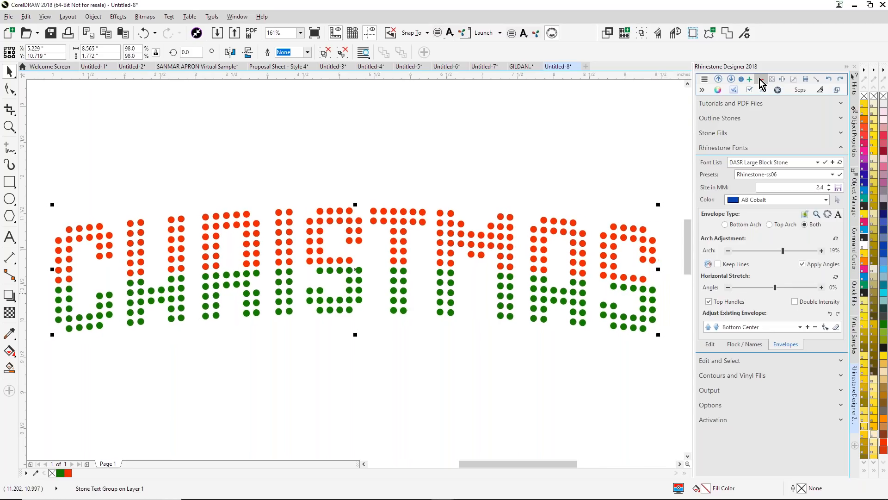
click(760, 81)
click(760, 81)
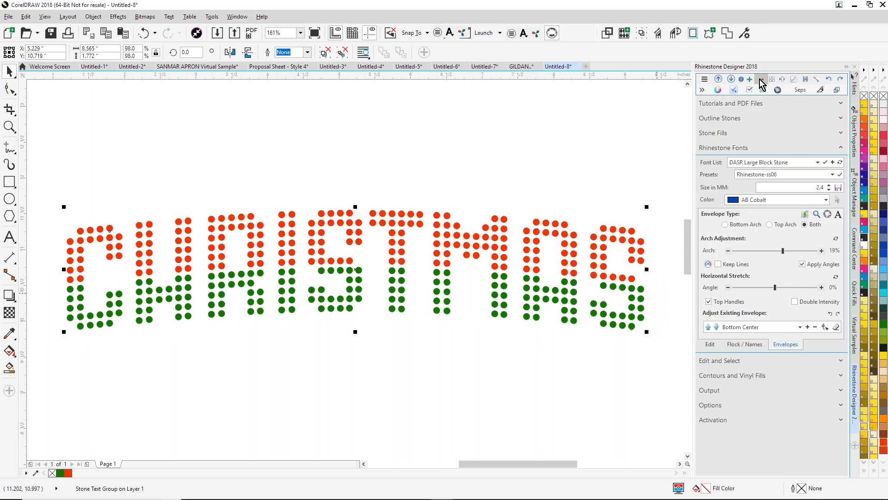
click(761, 82)
click(760, 81)
click(760, 81)
click(760, 81)
click(760, 82)
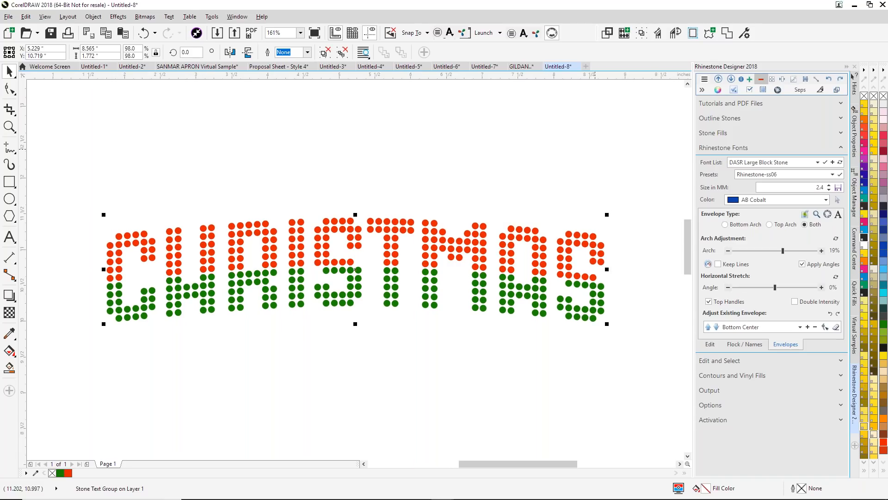
- Create cut-ready color separations of the CHRISTMAS stones with the existing separation settings, including overcut and bottom-top stone sorting
click(839, 397)
click(715, 233)
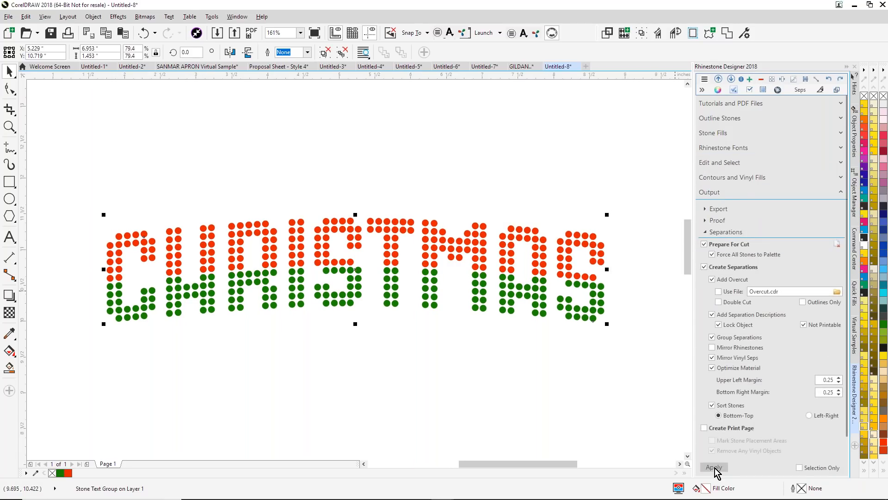
click(715, 467)
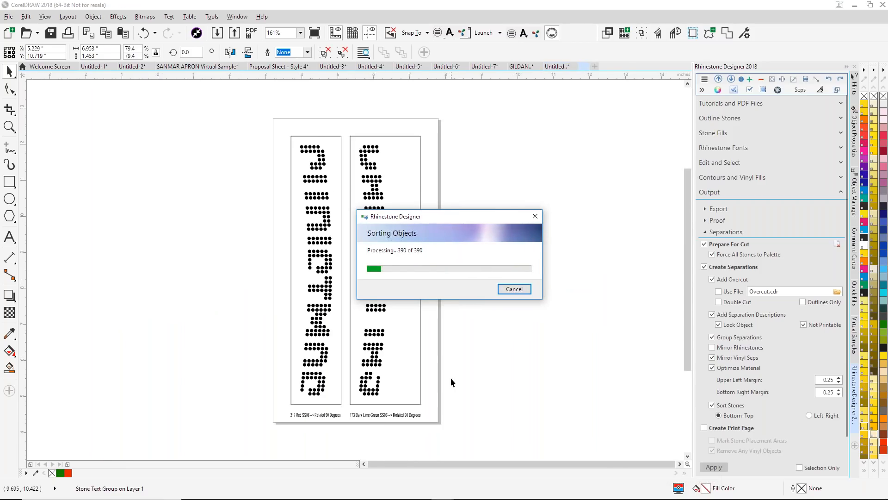
- Copy all the arched CHRISTMAS stones from Untitled-8 into a new default document
click(549, 67)
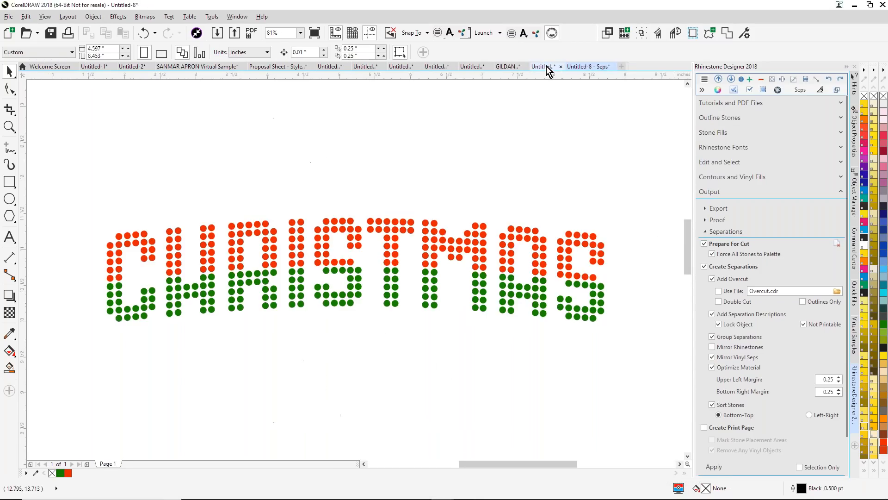
key(ctrl+a)
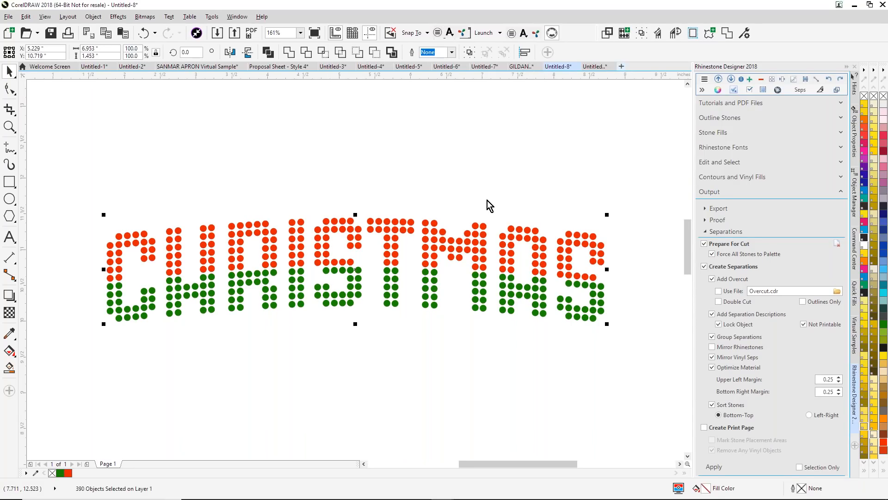
key(ctrl+n)
click(442, 362)
key(ctrl+v)
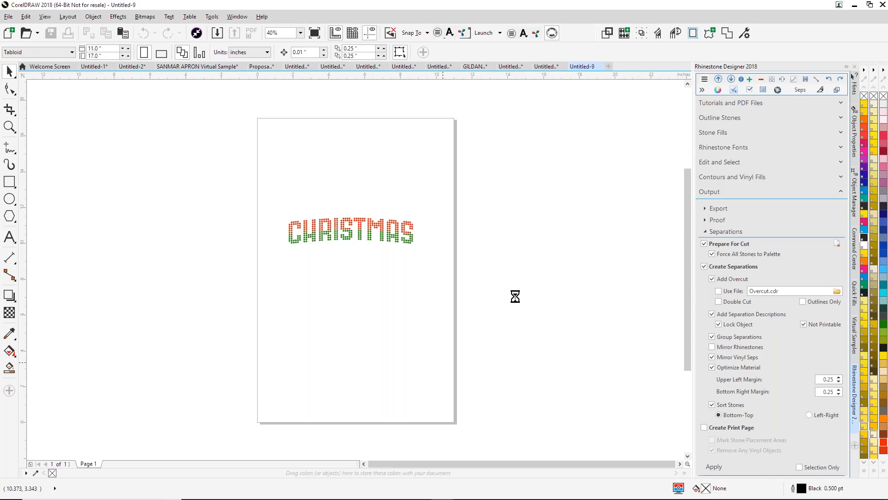
- Apply the Simulation 2 stone simulation with sparkles to the pasted CHRISTMAS stones, copying the proof to a new document
click(706, 220)
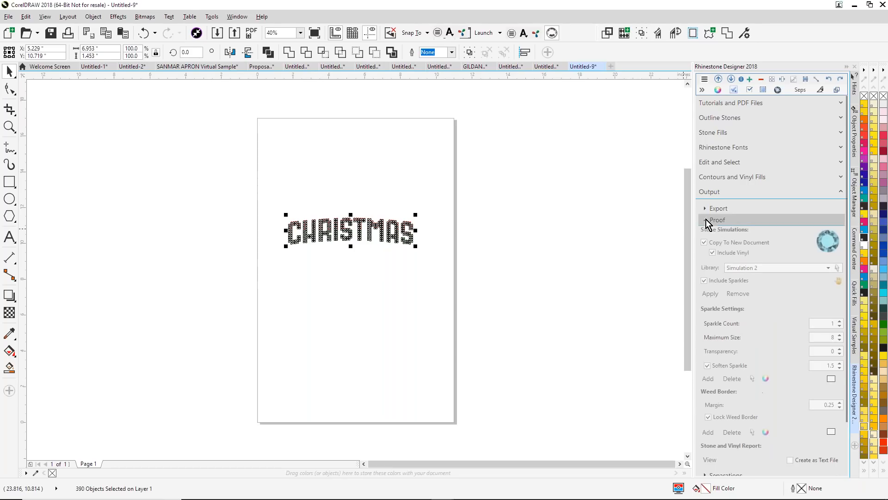
click(711, 294)
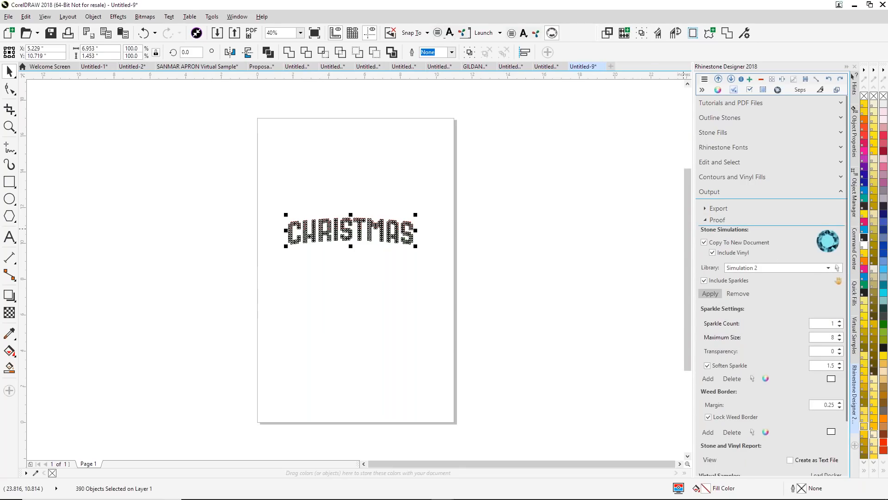